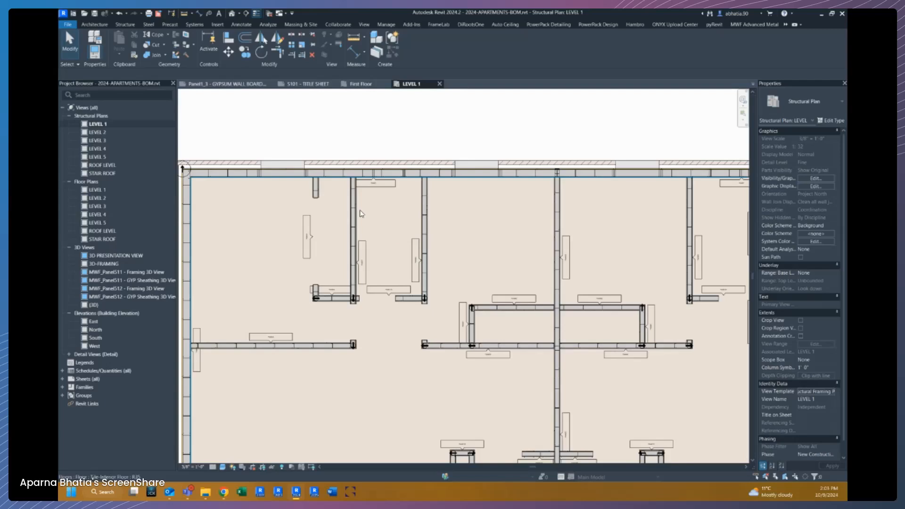
Open the Wall Drawings Manager and open the SSS - SHOPS drawing settings type for editing.
middle_click_drag(376, 218, 390, 214)
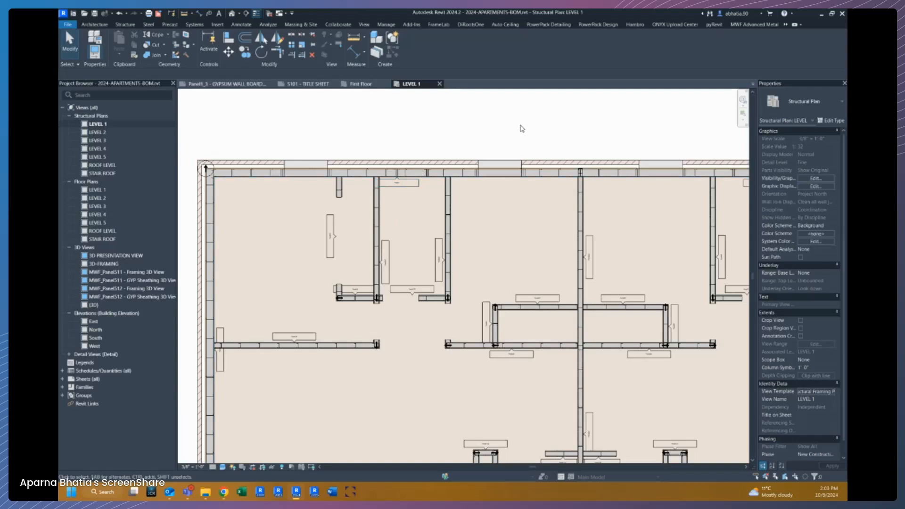
left_click(754, 24)
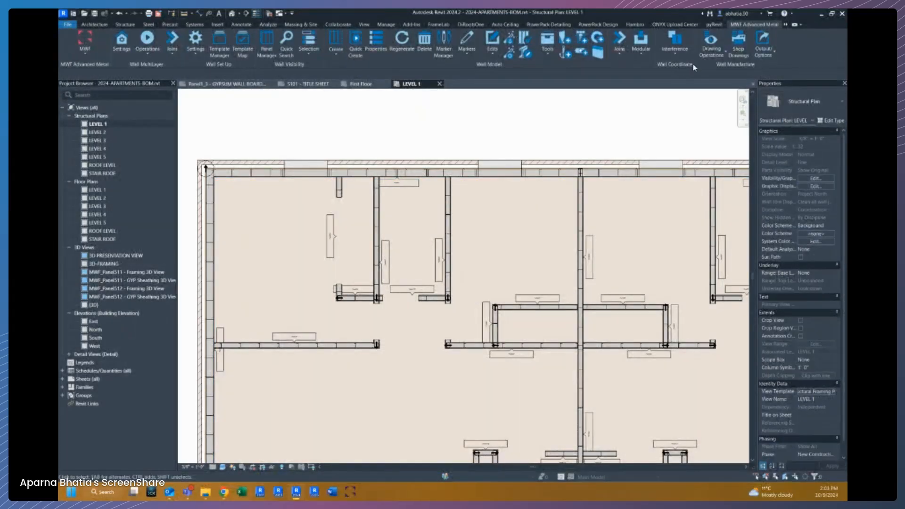
left_click(719, 53)
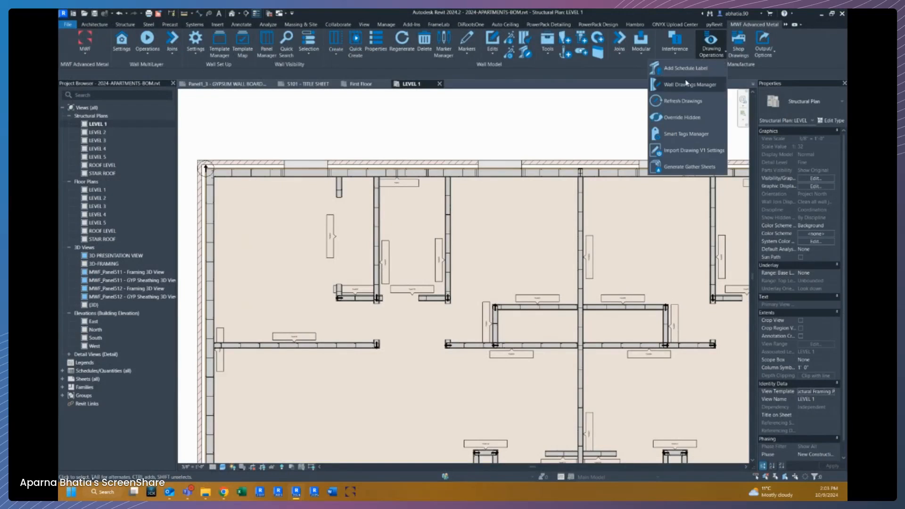
left_click(660, 97)
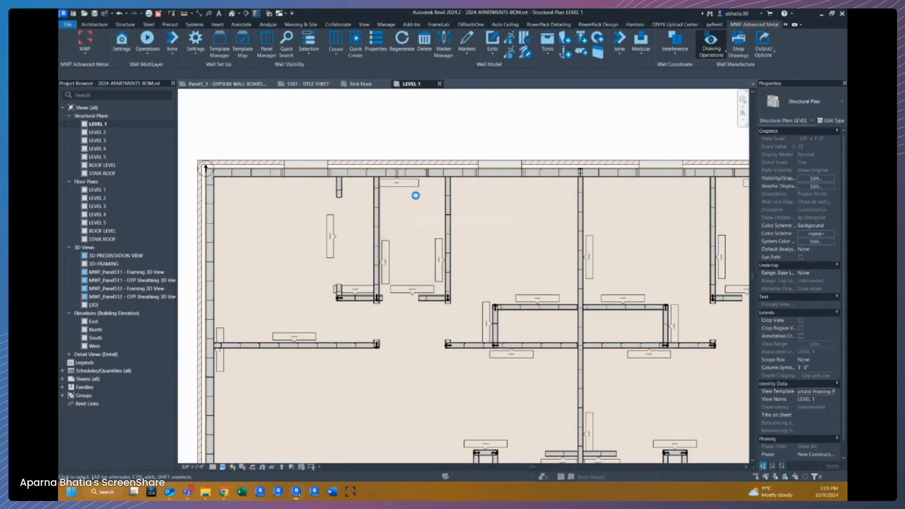
left_click(408, 203)
left_click(392, 203)
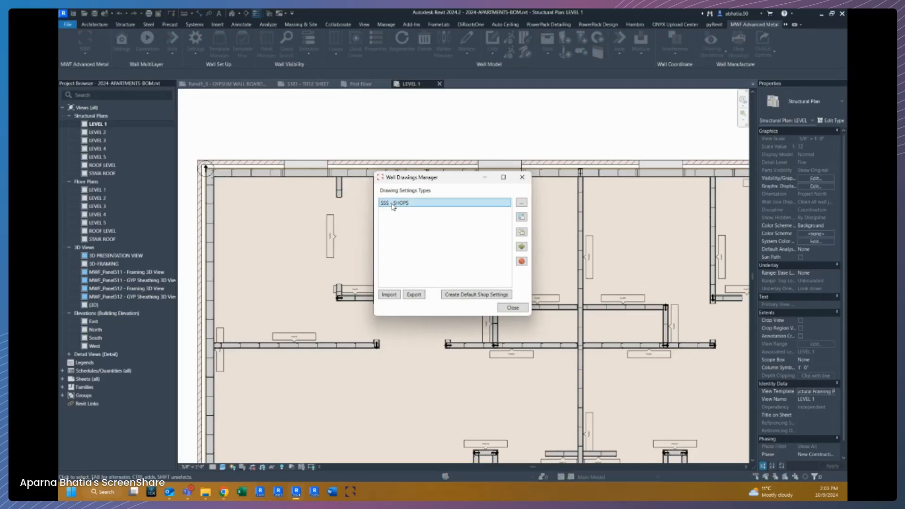
double_click(391, 204)
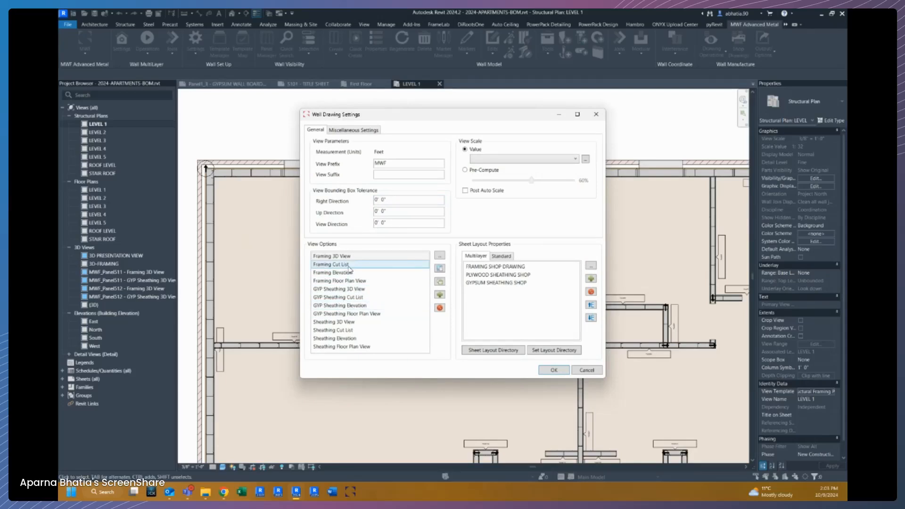
Add a Custom BOM view type template to the view options and name its settings FRAMING BOM.
left_click(440, 296)
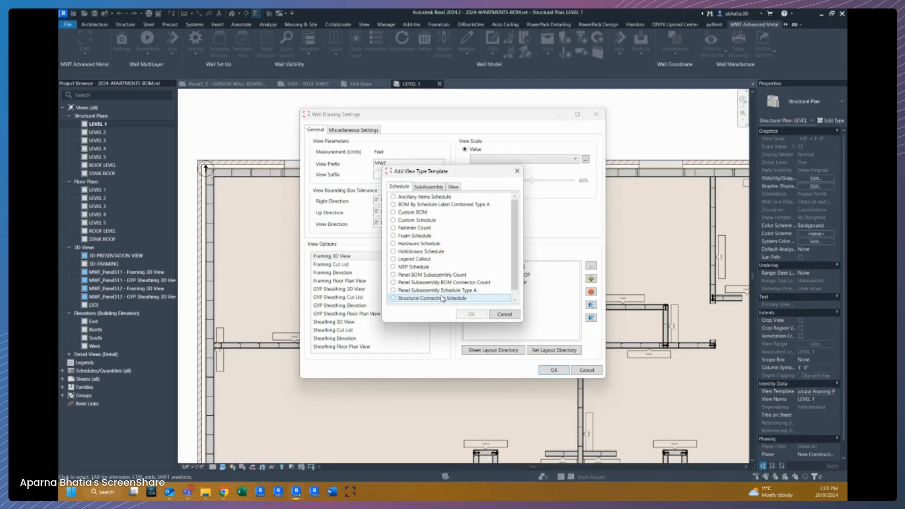
left_click_drag(422, 165, 399, 165)
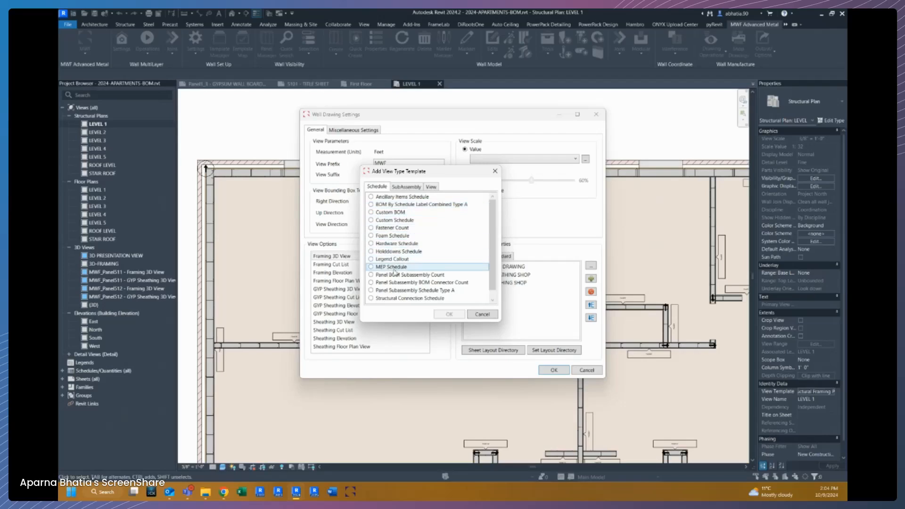
scroll(393, 292, "down", 1)
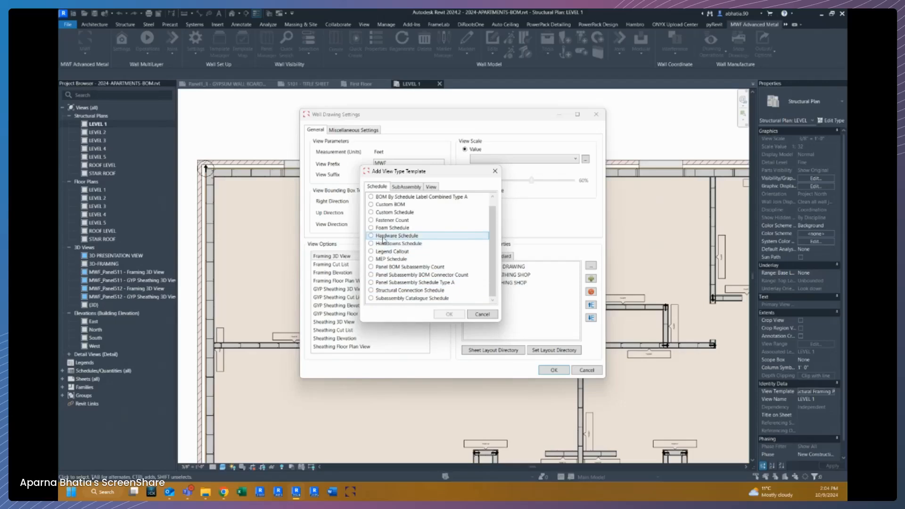
scroll(384, 234, "up", 1)
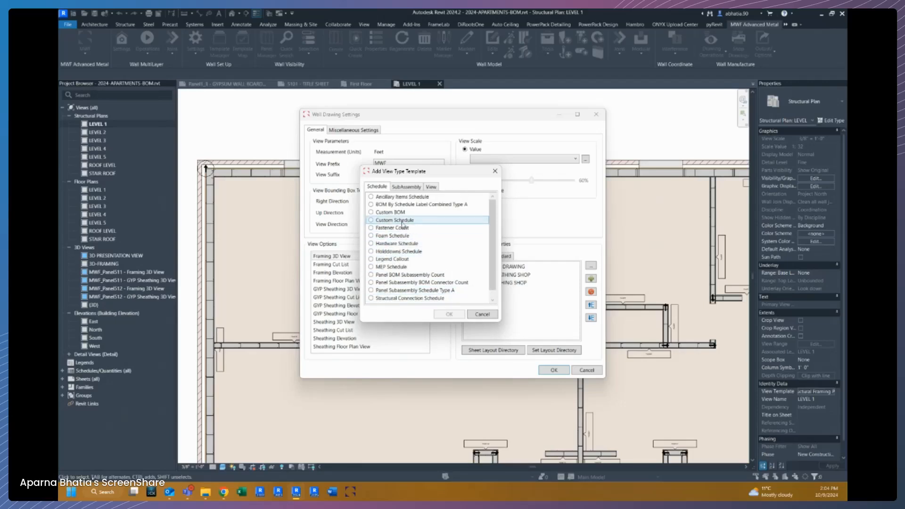
left_click(372, 212)
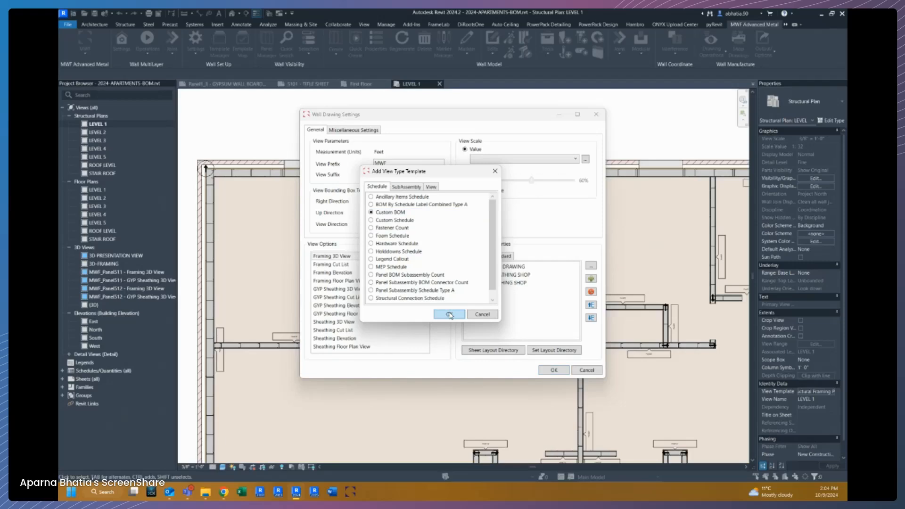
left_click(449, 314)
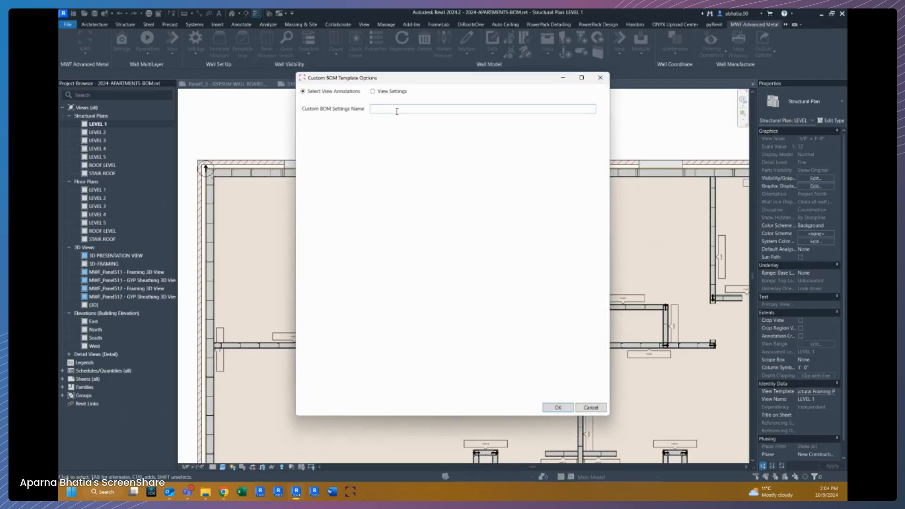
type("FRAMING BOM")
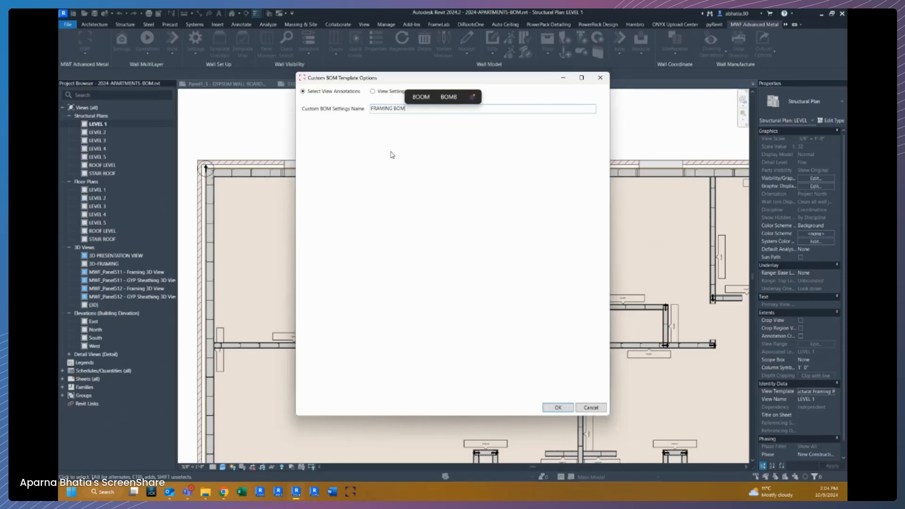
In the BOM view settings, set sheet and view insert points to Top Left and viewport type to No Title.
left_click(373, 92)
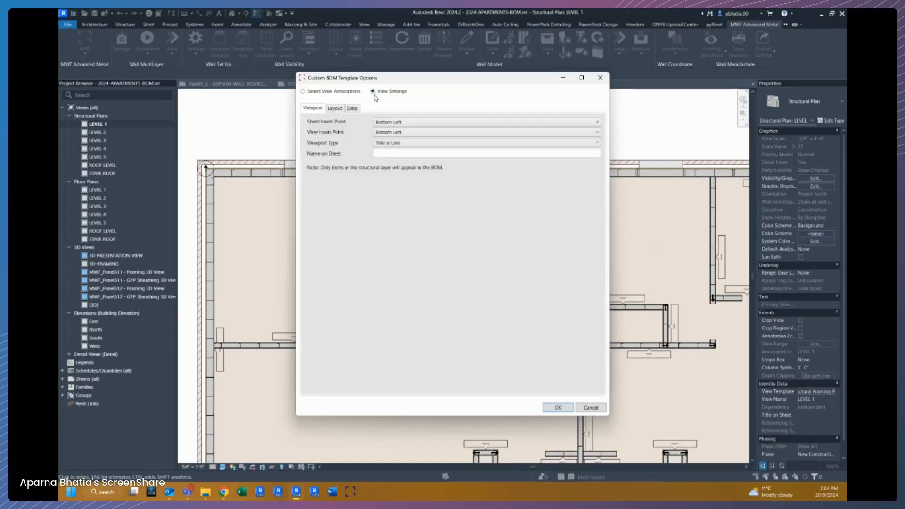
left_click(403, 122)
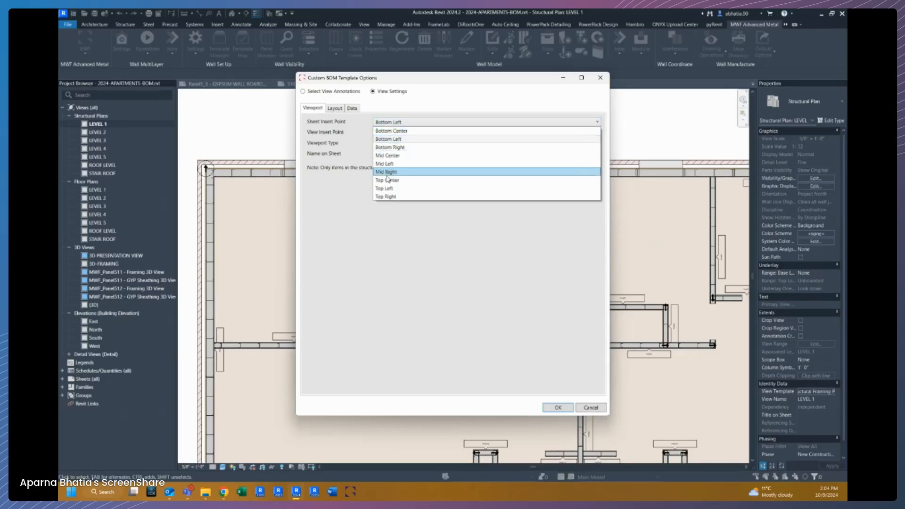
left_click(385, 189)
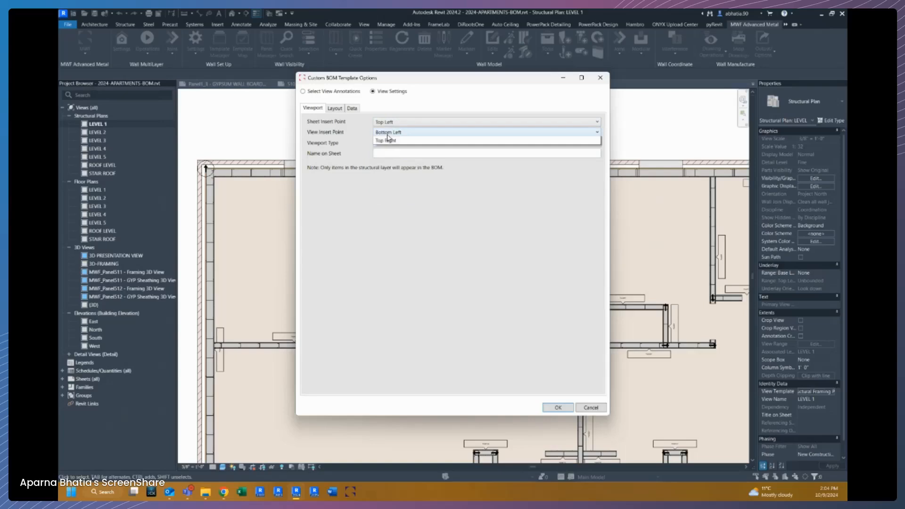
left_click(388, 133)
left_click(386, 199)
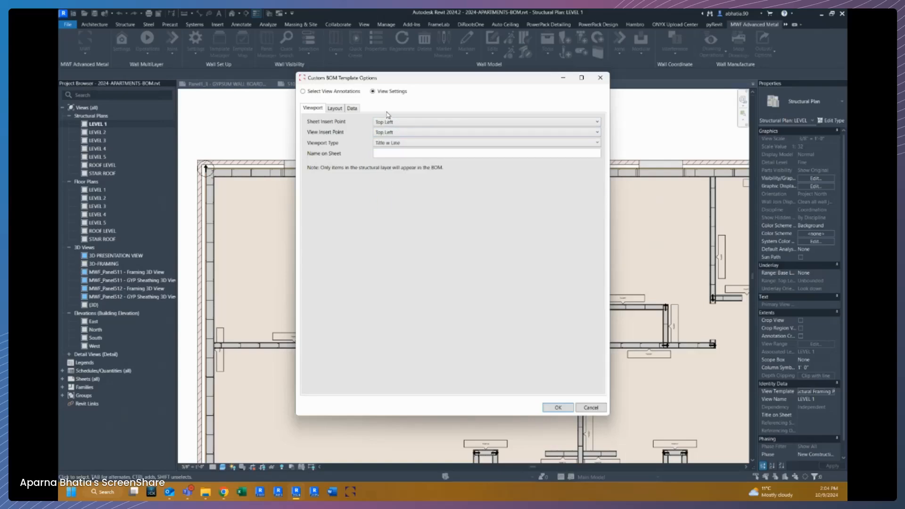
left_click(384, 143)
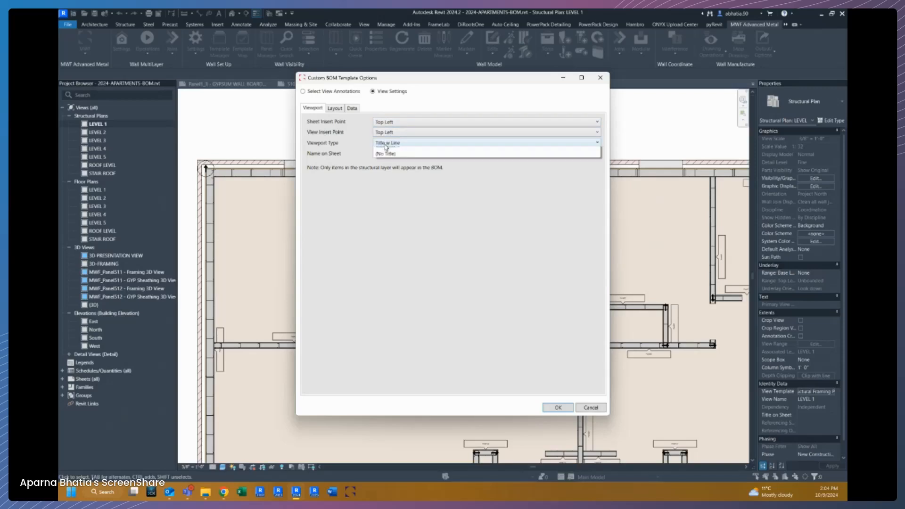
left_click(386, 168)
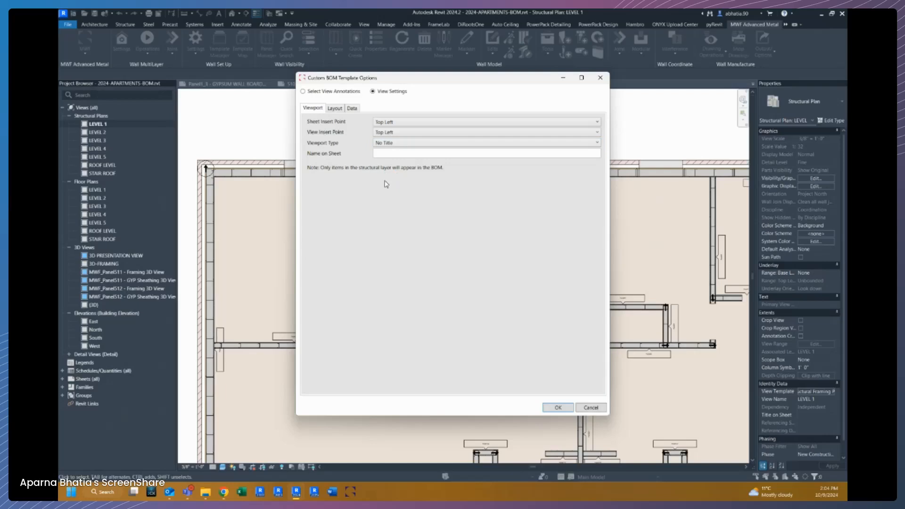
Set the BOM's name on sheet to FRAMING BOM.
left_click(387, 153)
type("FRAMING")
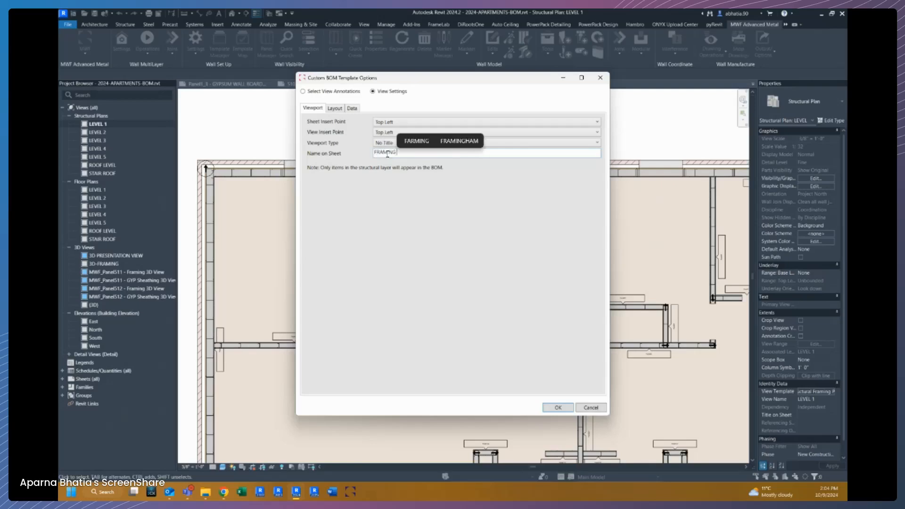
type(" B")
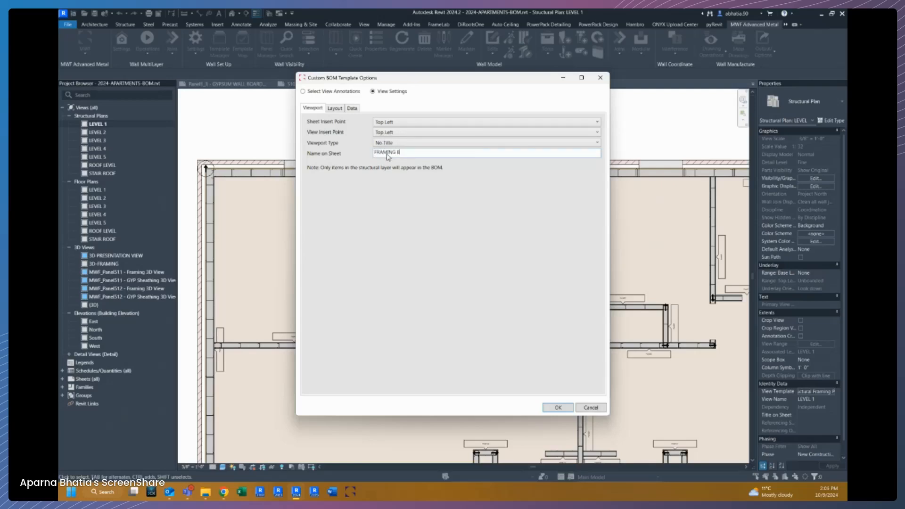
type("OM")
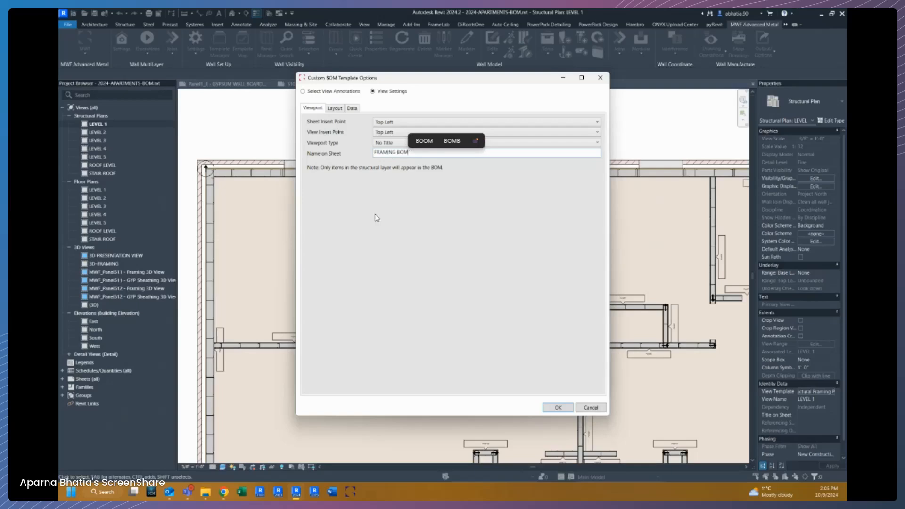
Set the BOM layout's outer line style to Wide Lines and inner line style to Thin Lines.
left_click(337, 107)
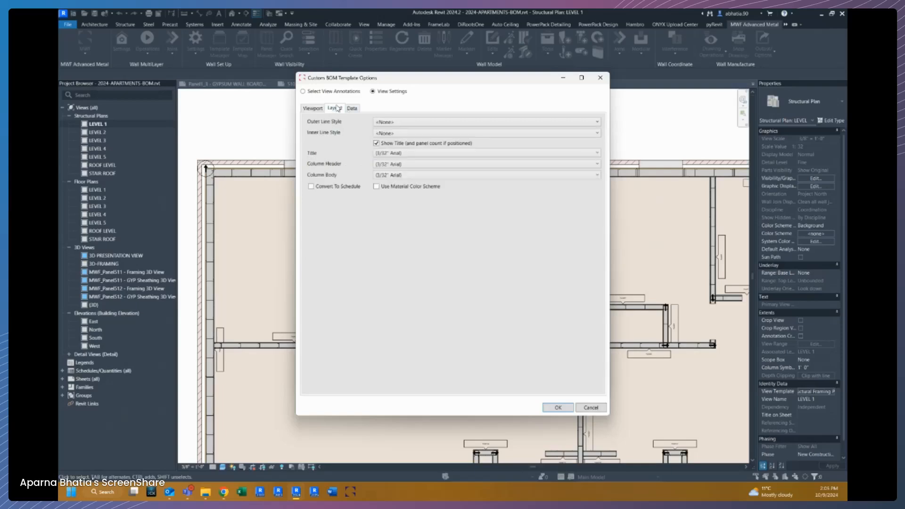
left_click(409, 122)
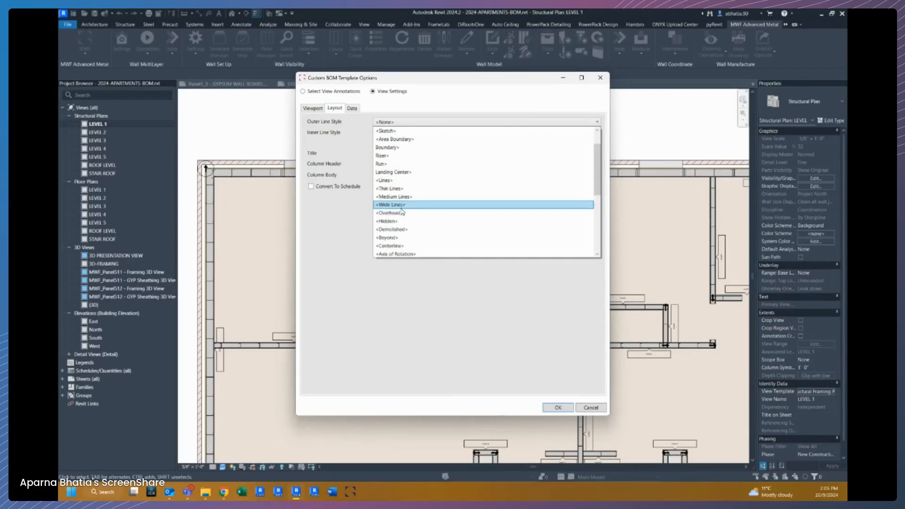
left_click(396, 206)
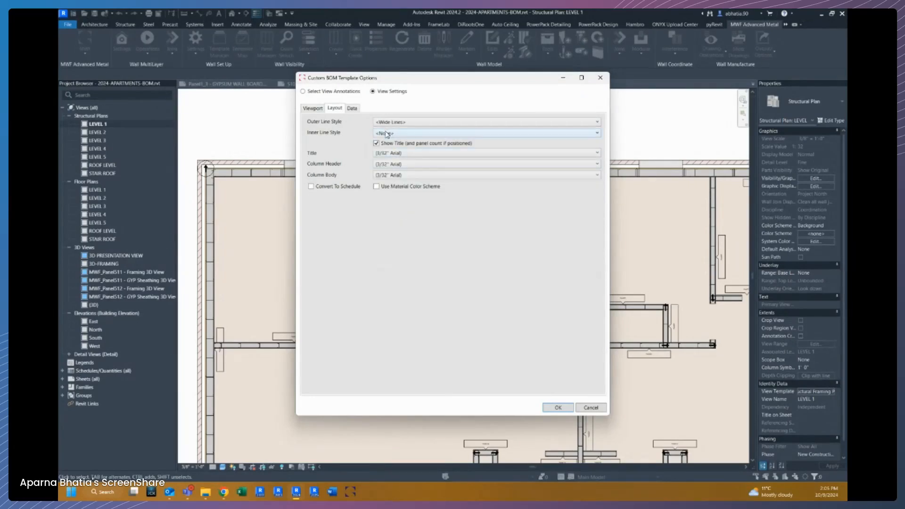
left_click(385, 133)
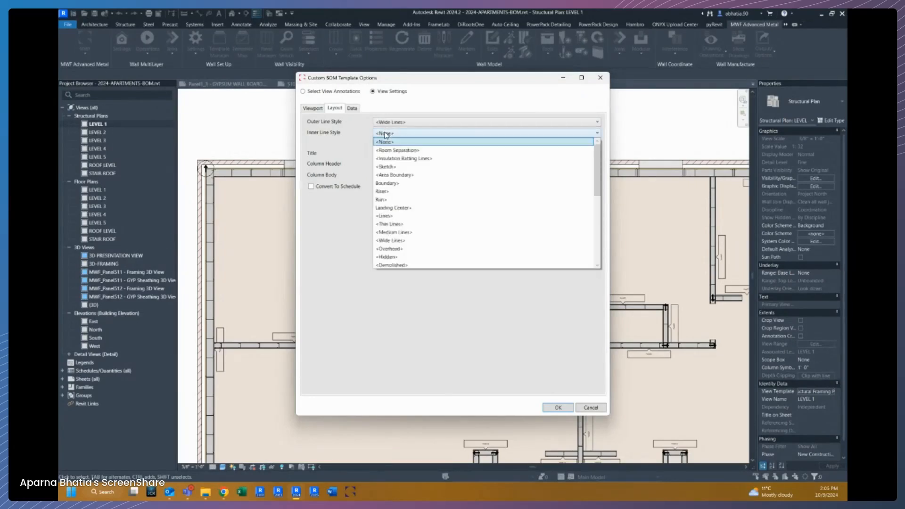
left_click(398, 224)
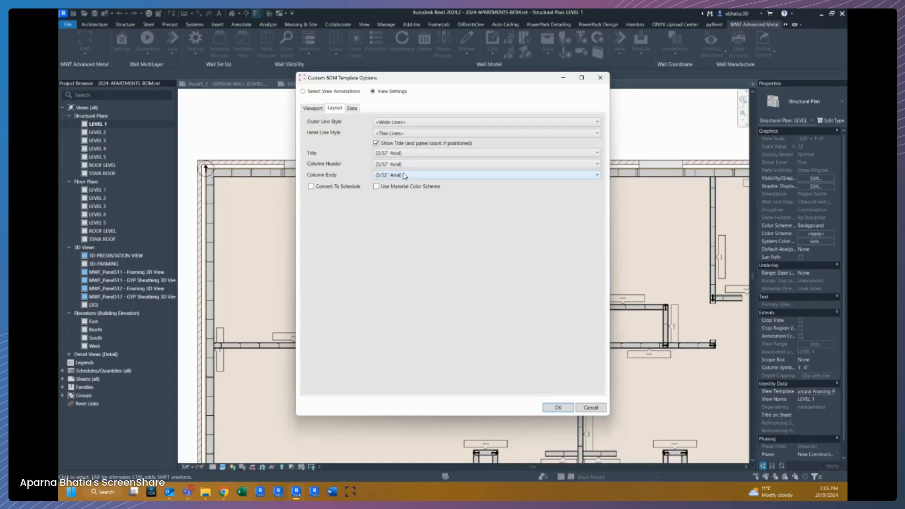
Enable the Convert To Schedule option in the BOM layout settings.
left_click(409, 157)
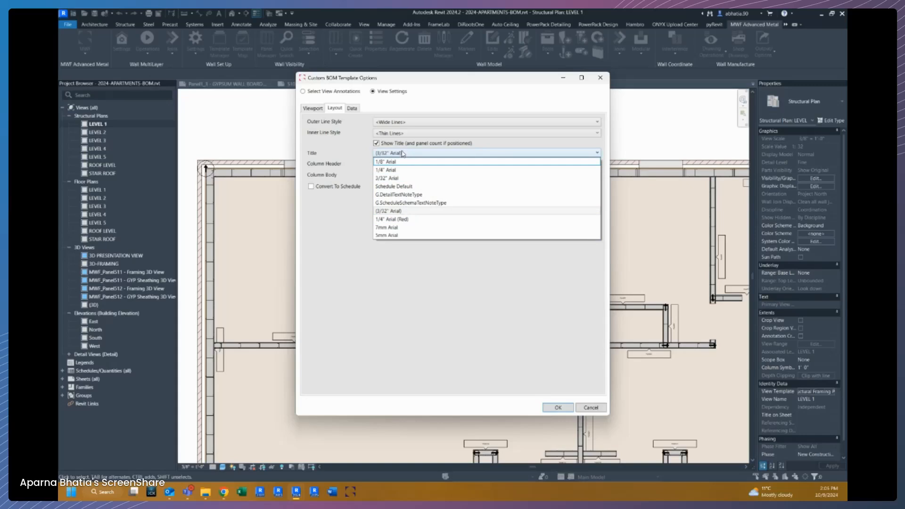
left_click(404, 153)
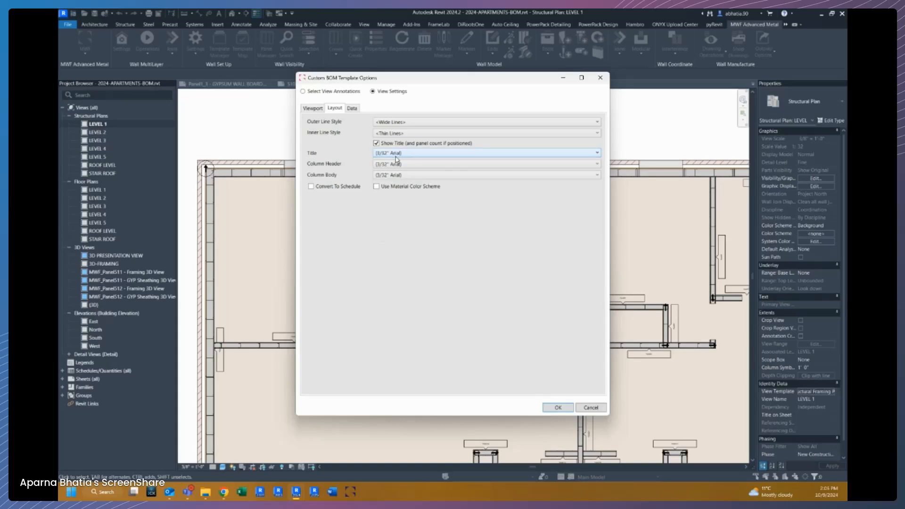
left_click(399, 154)
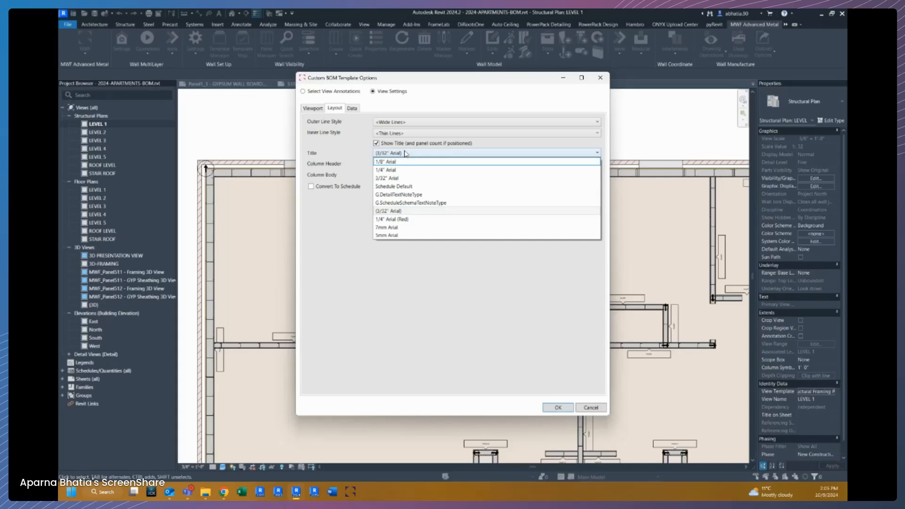
left_click(360, 169)
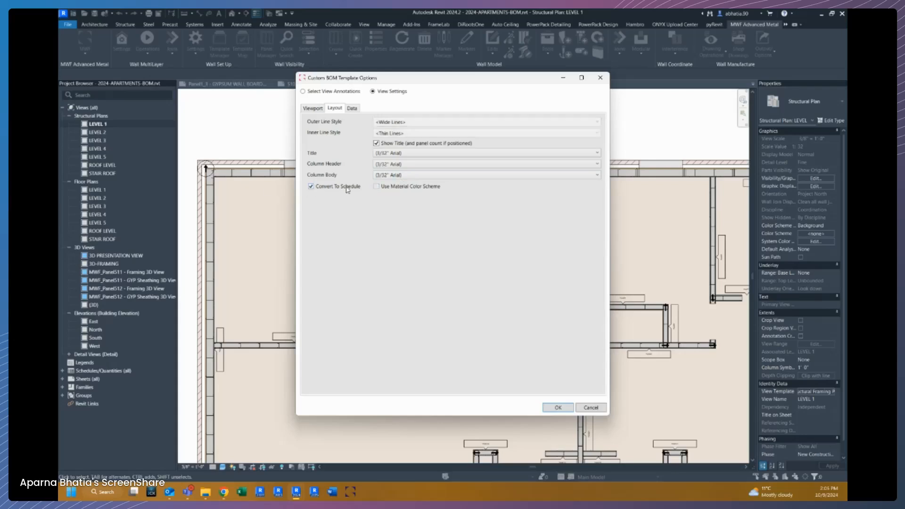
Delete the Distribution Label field from the BOM data fields.
left_click(353, 109)
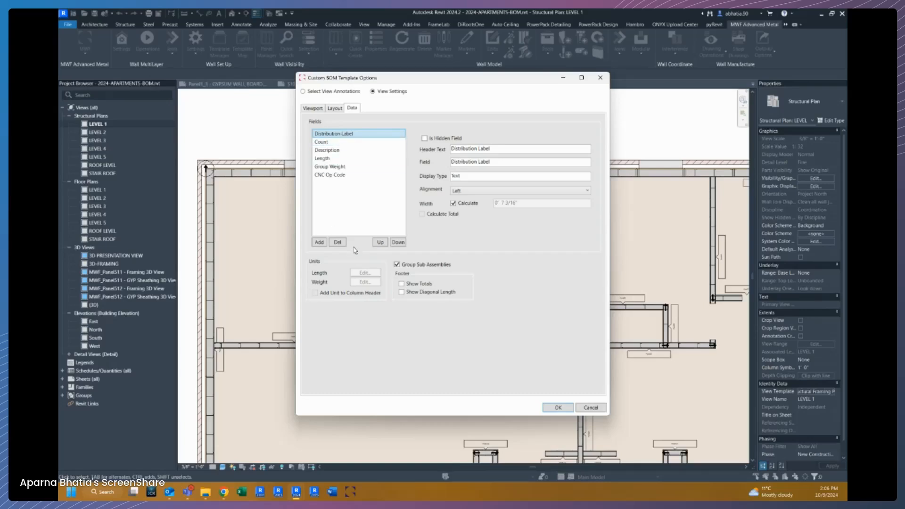
left_click(338, 243)
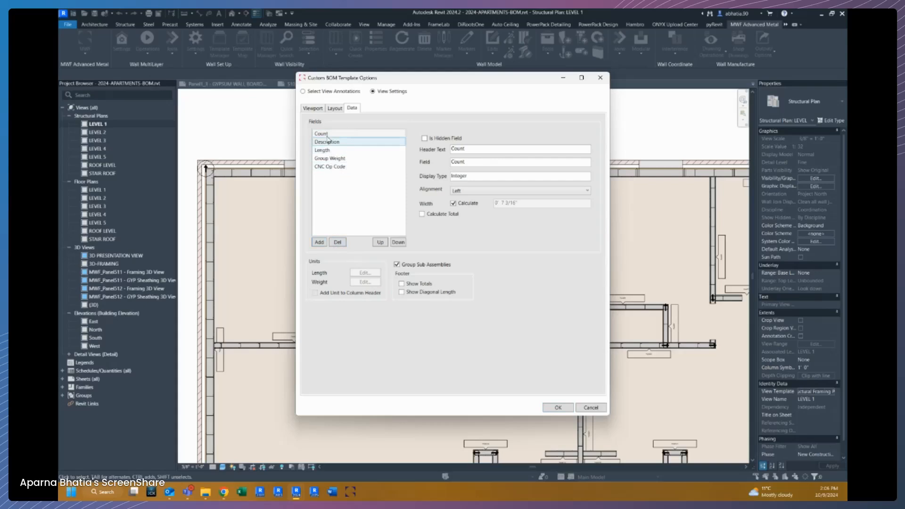
Delete the CNC Op Code field from the BOM data fields.
left_click(322, 159)
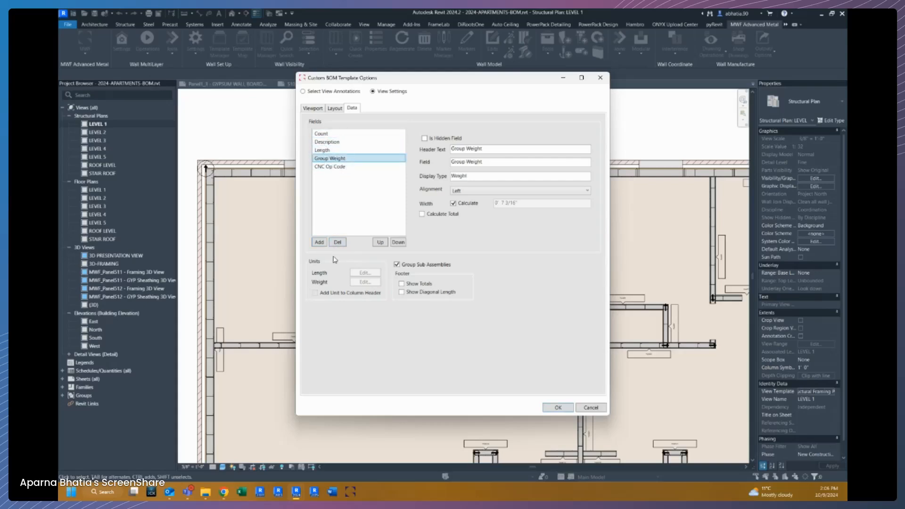
left_click(335, 168)
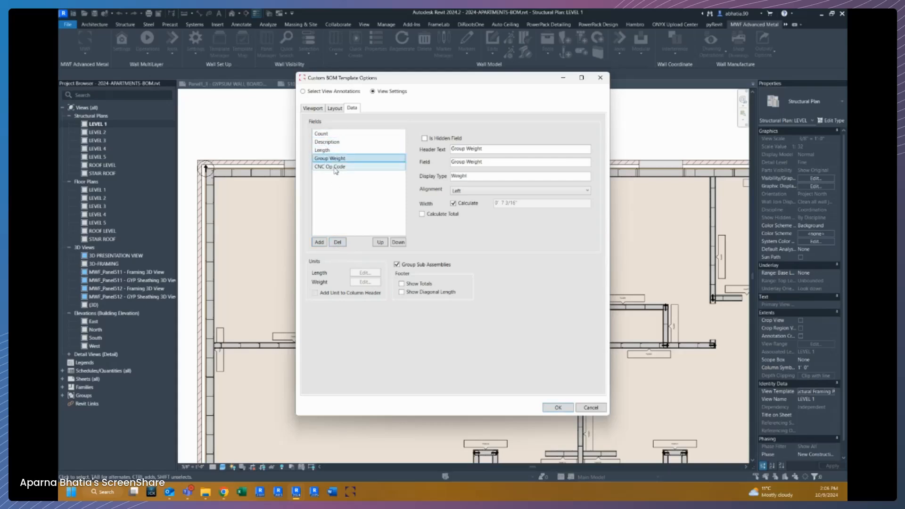
left_click(332, 244)
Add a Schedule Label field to the BOM data fields and move it to the top of the list.
left_click(321, 135)
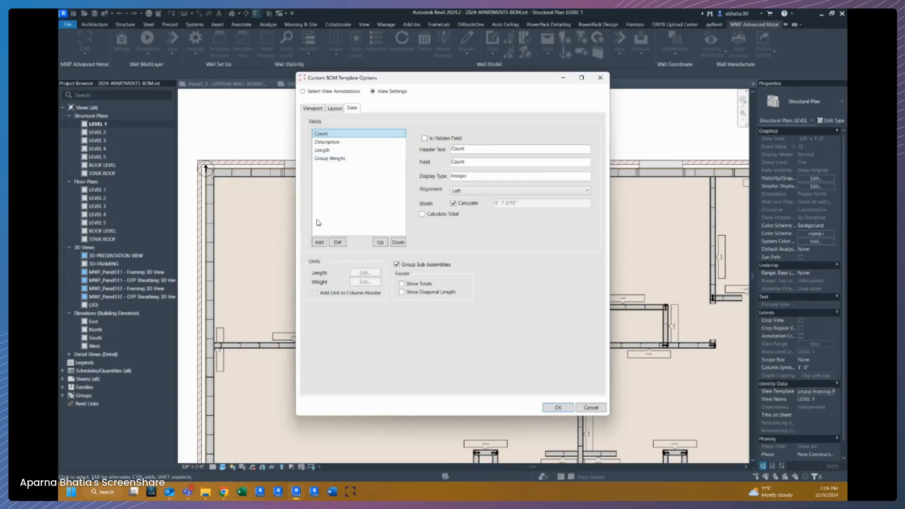
left_click(319, 242)
left_click(480, 240)
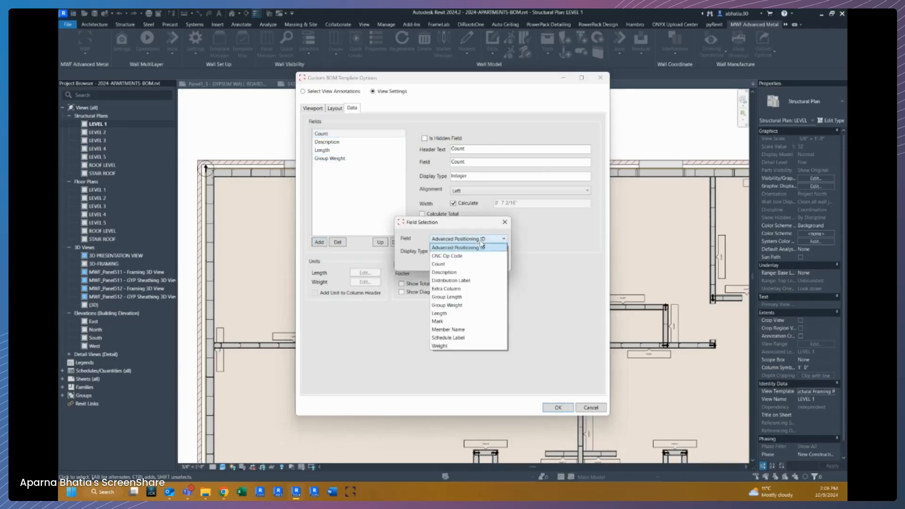
left_click(458, 338)
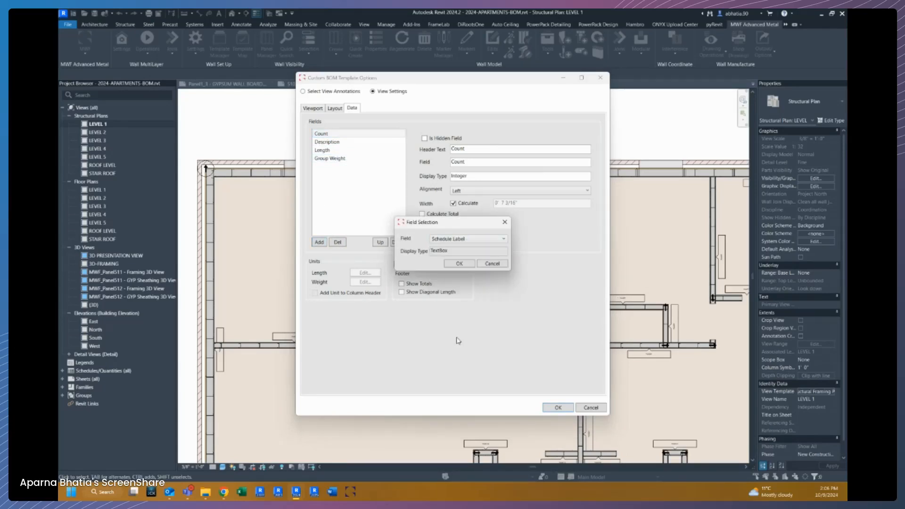
left_click(451, 240)
left_click(449, 241)
left_click(460, 264)
left_click(380, 242)
left_click(380, 242)
left_click(380, 242)
left_click(380, 242)
left_click(319, 242)
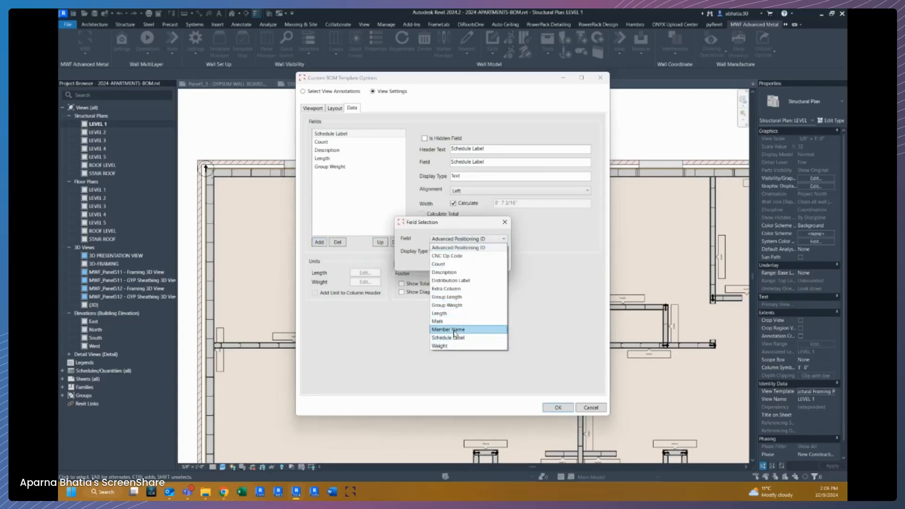
left_click(419, 238)
left_click(498, 266)
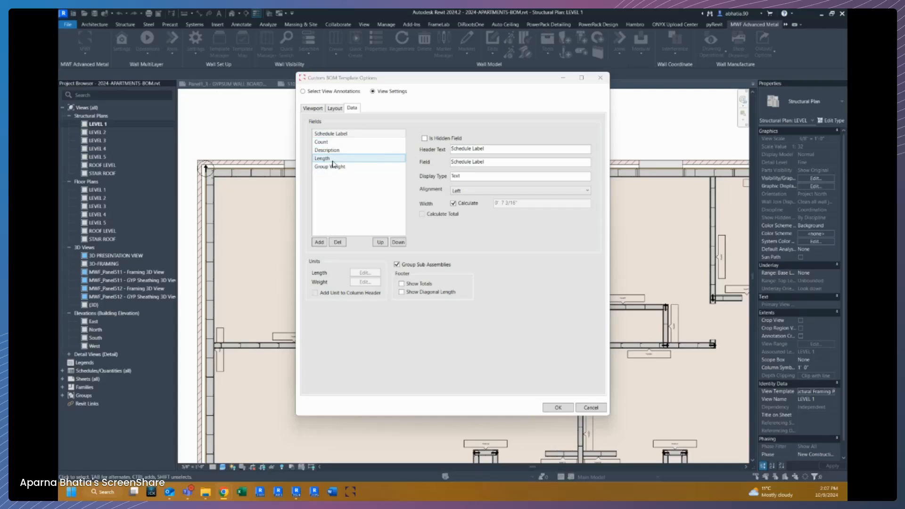
Review the properties of the Count, Schedule Label and Length fields.
left_click(335, 142)
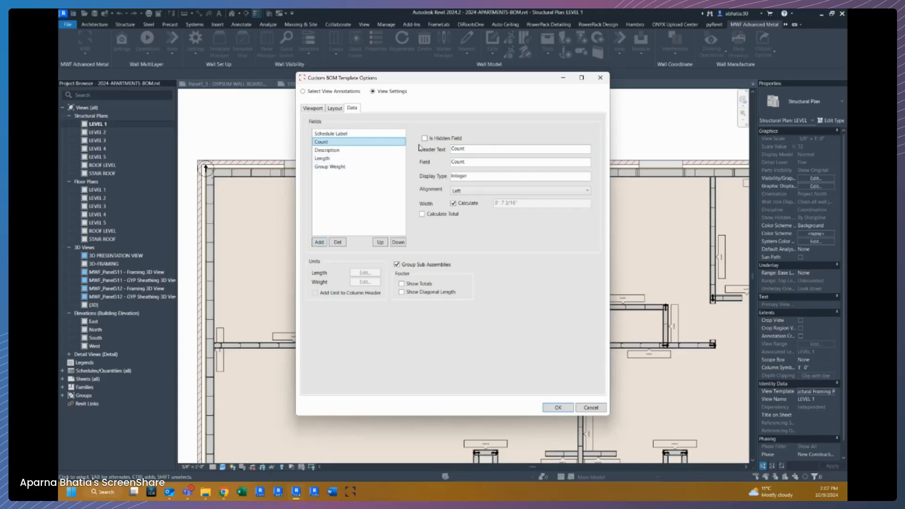
left_click(337, 134)
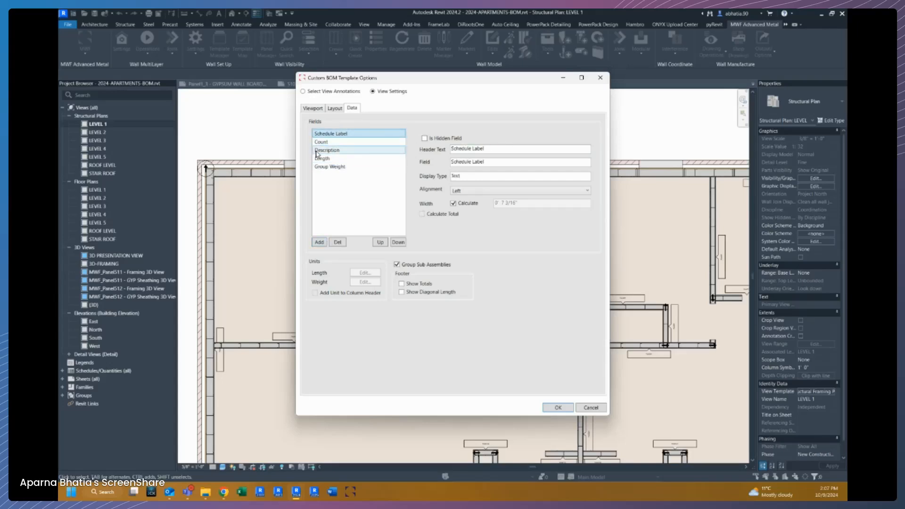
left_click(329, 159)
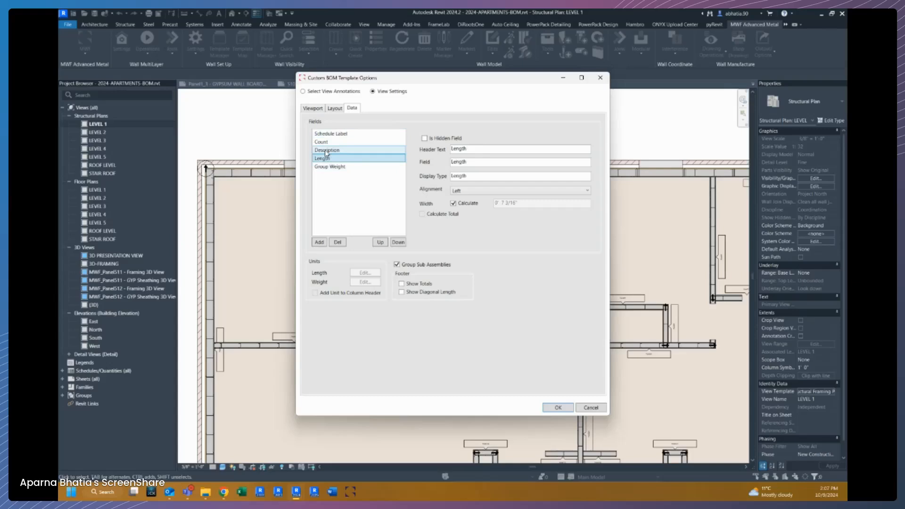
left_click(478, 150)
left_click(488, 160)
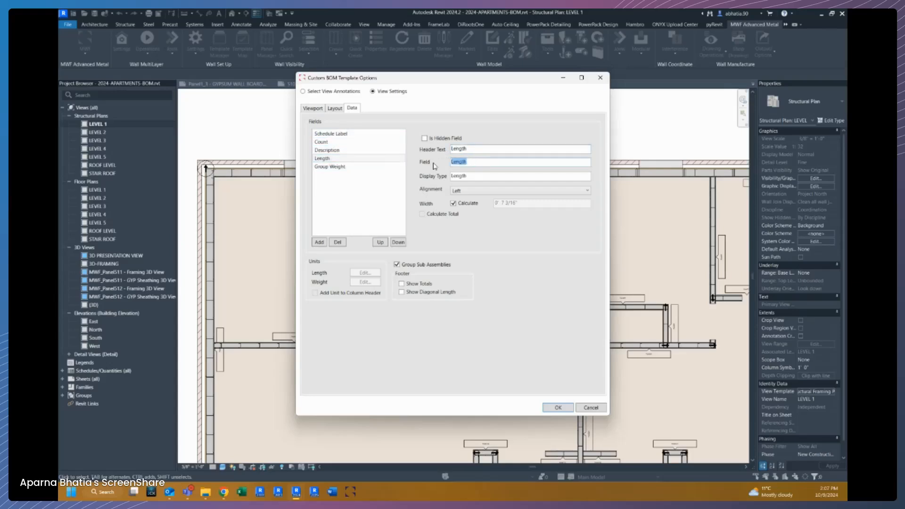
left_click(477, 175)
left_click(480, 192)
left_click(480, 193)
left_click(333, 134)
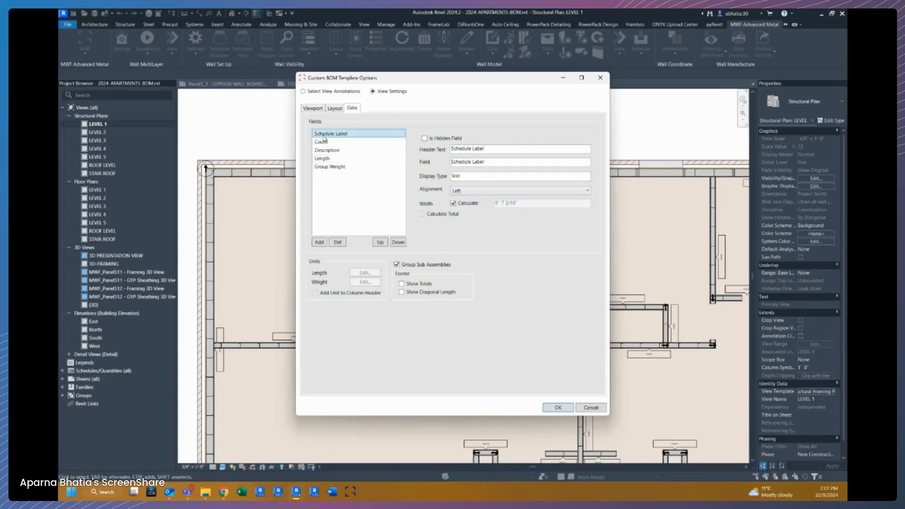
Set the alignment of the Schedule Label and Count fields to Center.
left_click(468, 192)
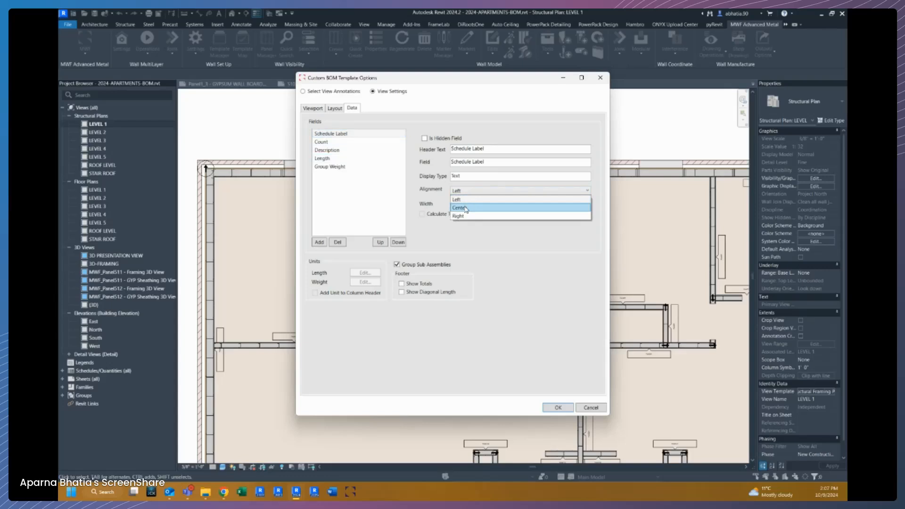
left_click(465, 208)
left_click(330, 142)
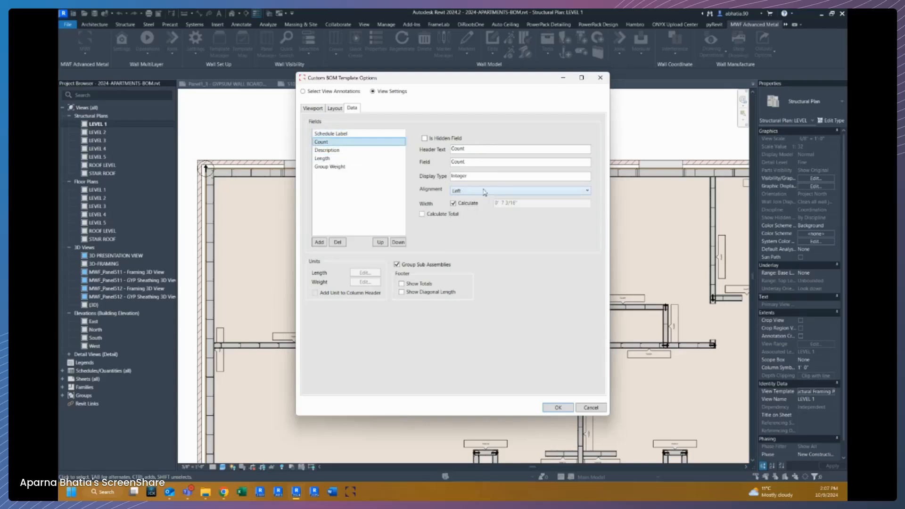
left_click(481, 191)
left_click(462, 208)
Set the alignment of the Description, Length and Group Weight fields to Center.
left_click(327, 150)
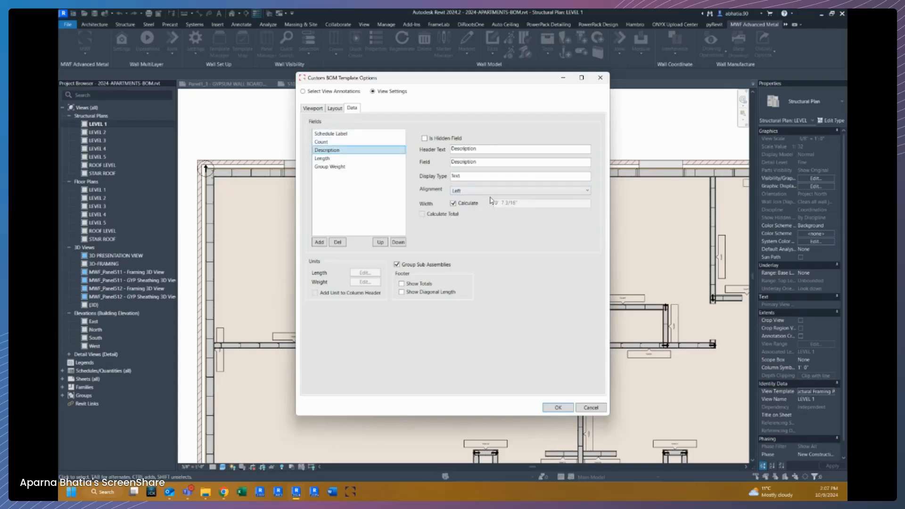
left_click(473, 191)
left_click(472, 208)
left_click(322, 159)
left_click(471, 191)
left_click(460, 208)
left_click(330, 167)
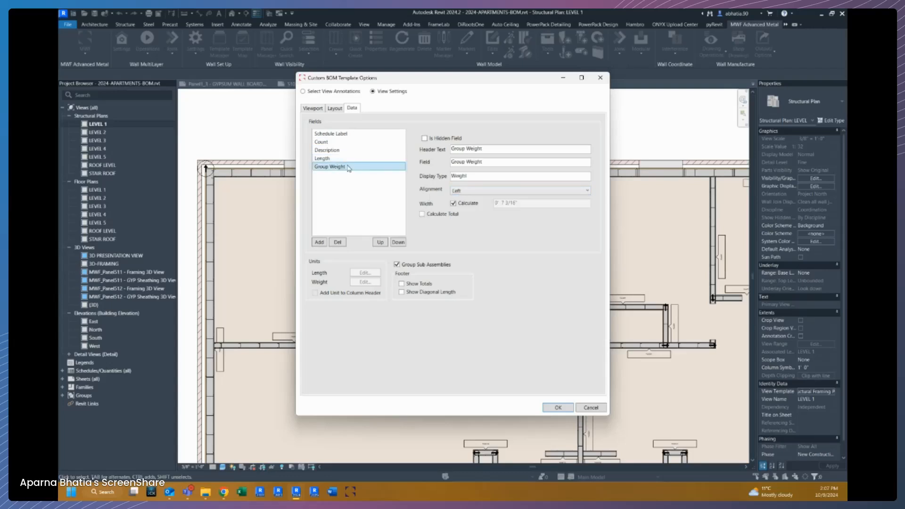
left_click(481, 191)
left_click(464, 208)
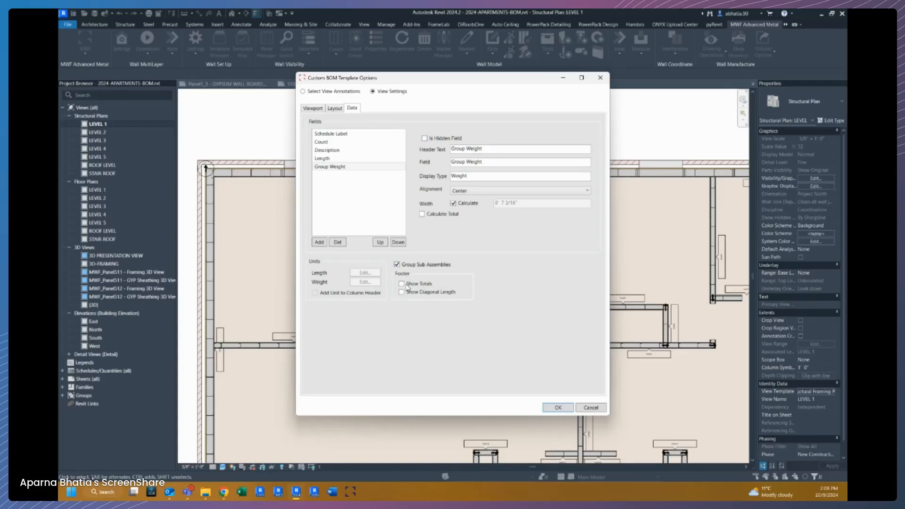
Cancel an attempted field addition and enable Show Totals in the BOM footer.
left_click(328, 160)
left_click(329, 149)
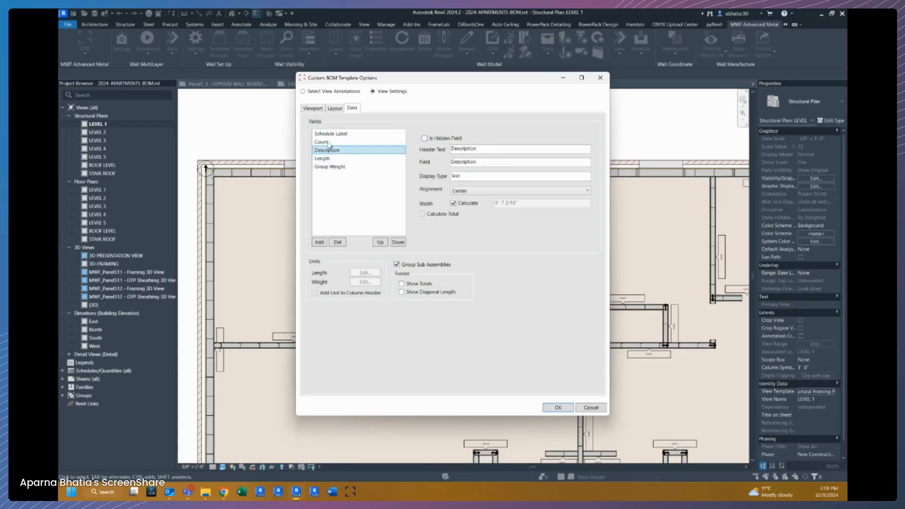
left_click(329, 135)
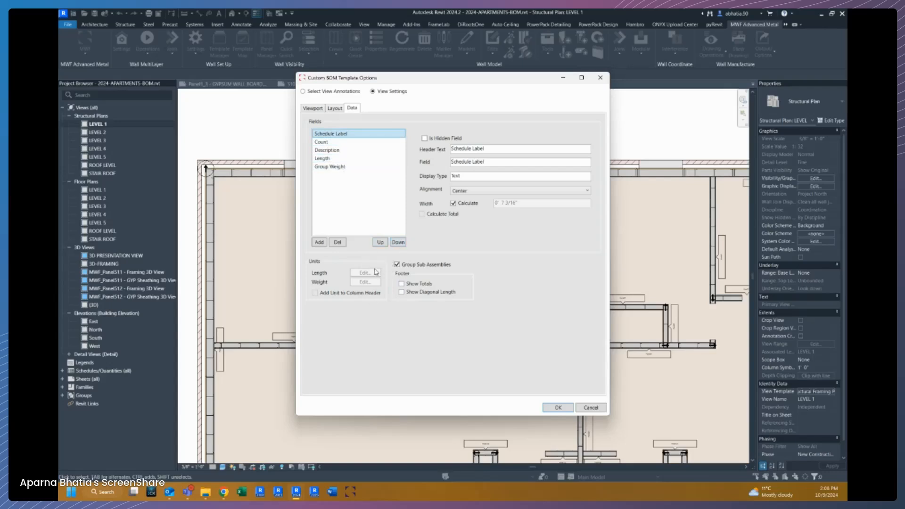
left_click(320, 242)
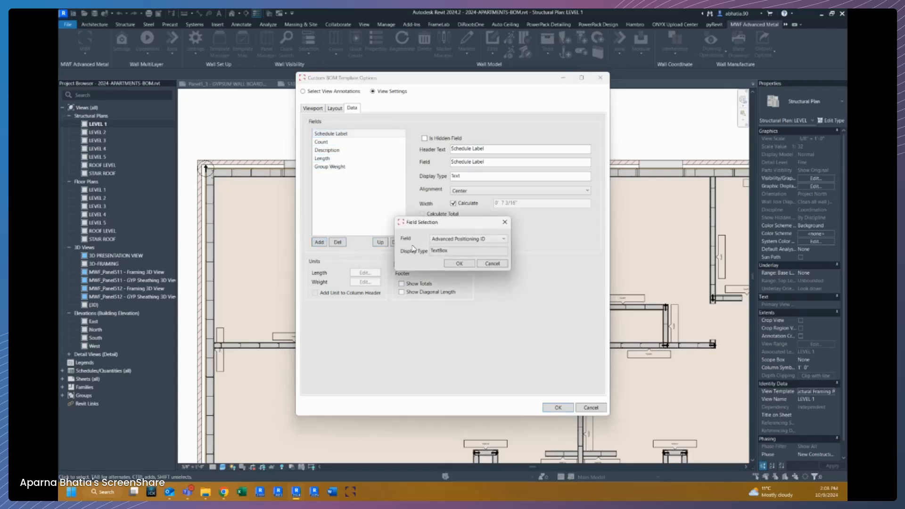
left_click(452, 240)
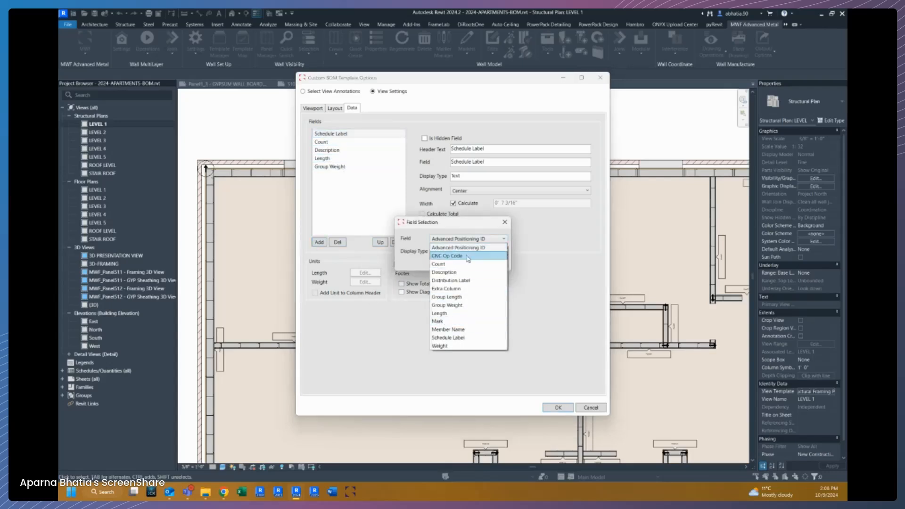
left_click(412, 223)
left_click(482, 265)
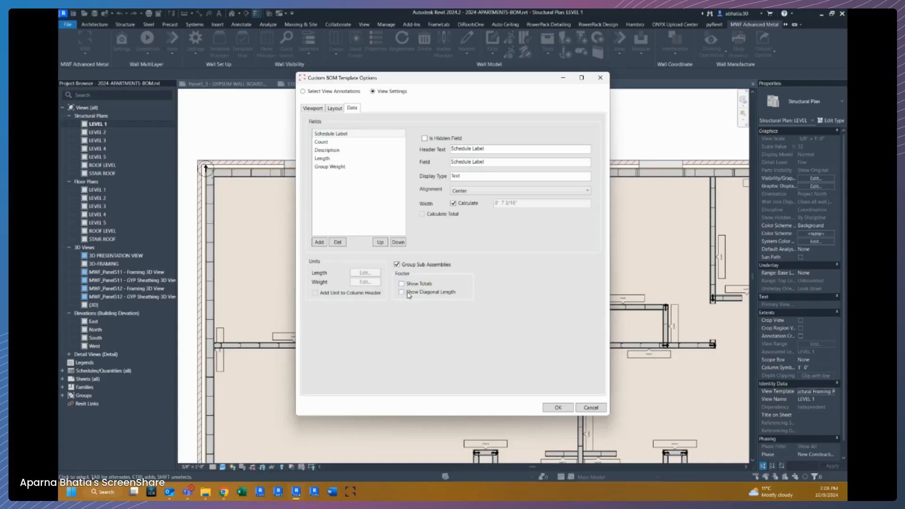
Enable Show Diagonal Length in the BOM footer.
left_click(329, 150)
left_click(322, 142)
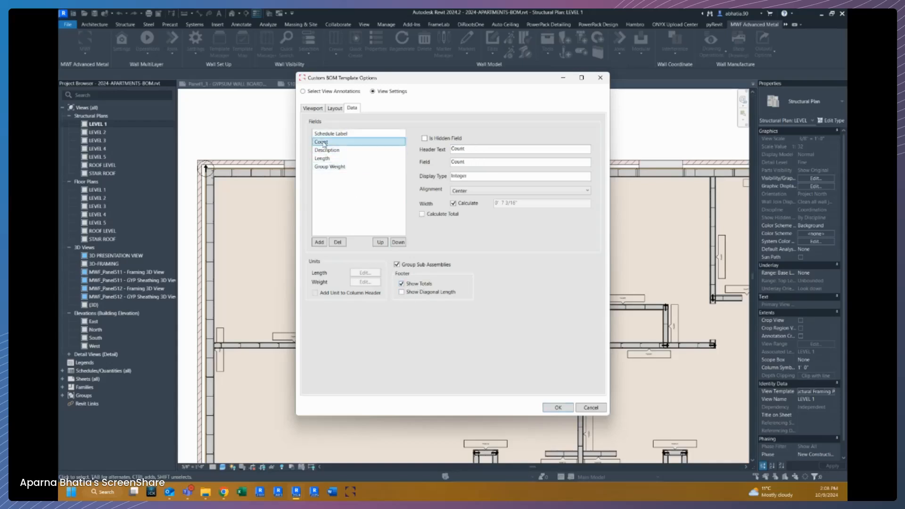
left_click(322, 159)
left_click(324, 167)
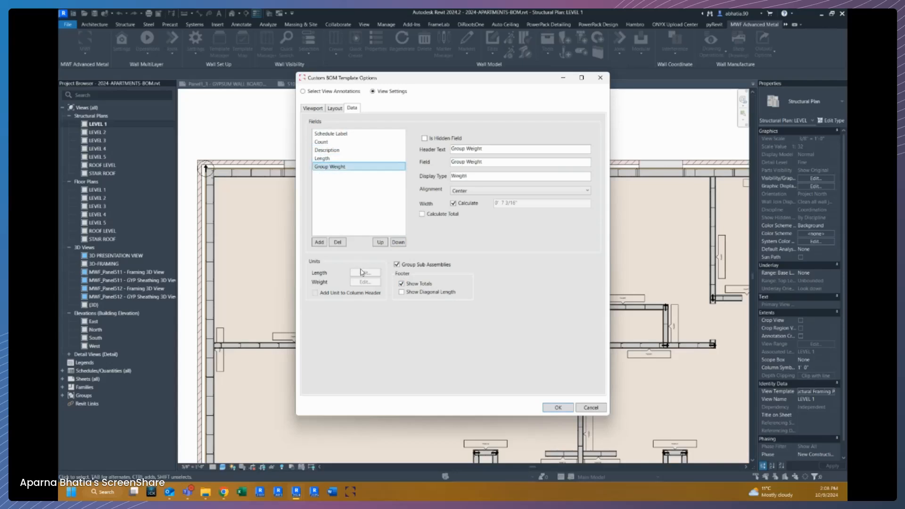
left_click(420, 295)
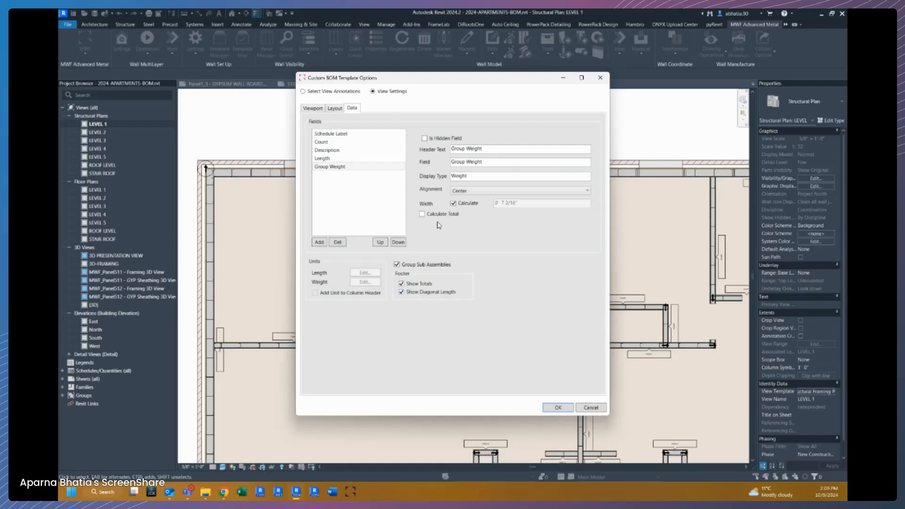
Enable Calculate Total for the Group Weight and Count fields and confirm the BOM template options.
left_click(322, 160)
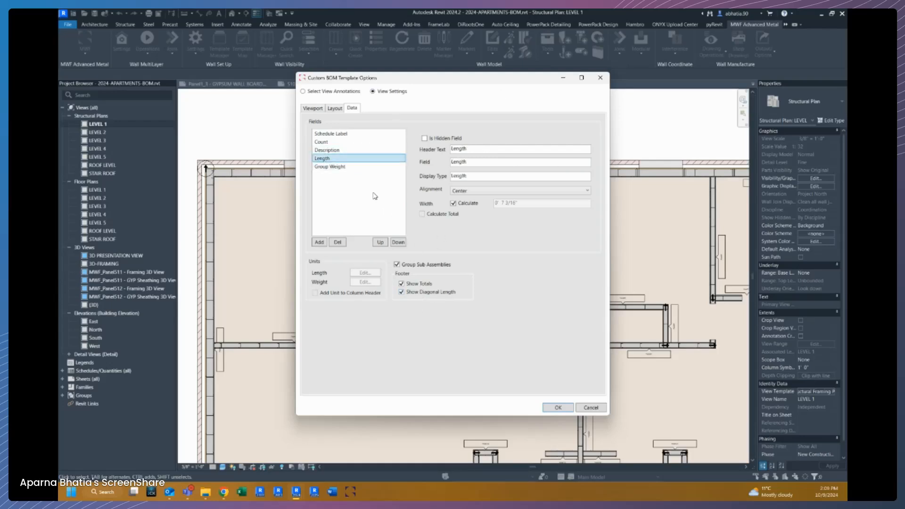
left_click(336, 167)
left_click(422, 215)
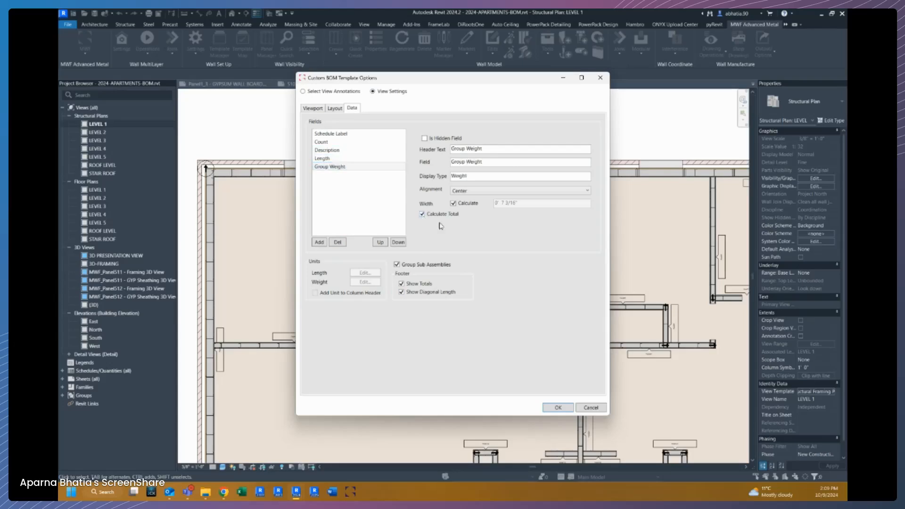
left_click(361, 159)
left_click(339, 150)
left_click(333, 142)
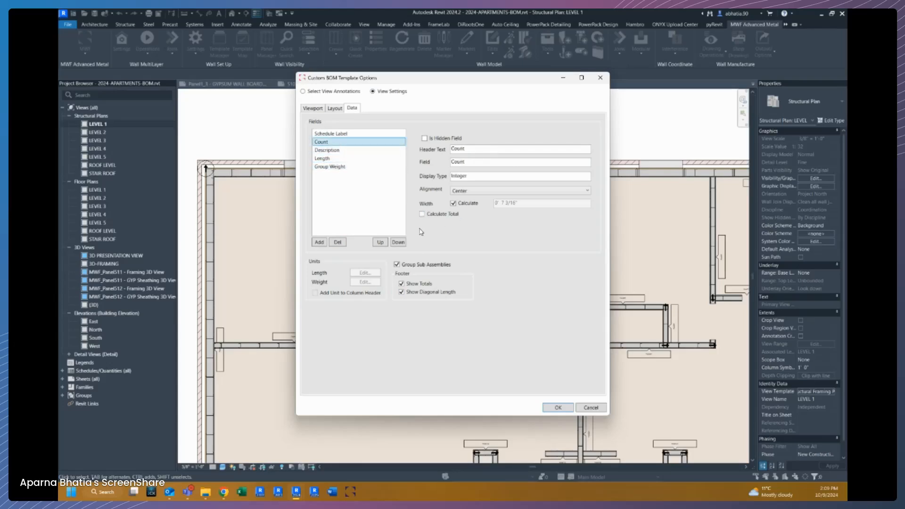
left_click(436, 215)
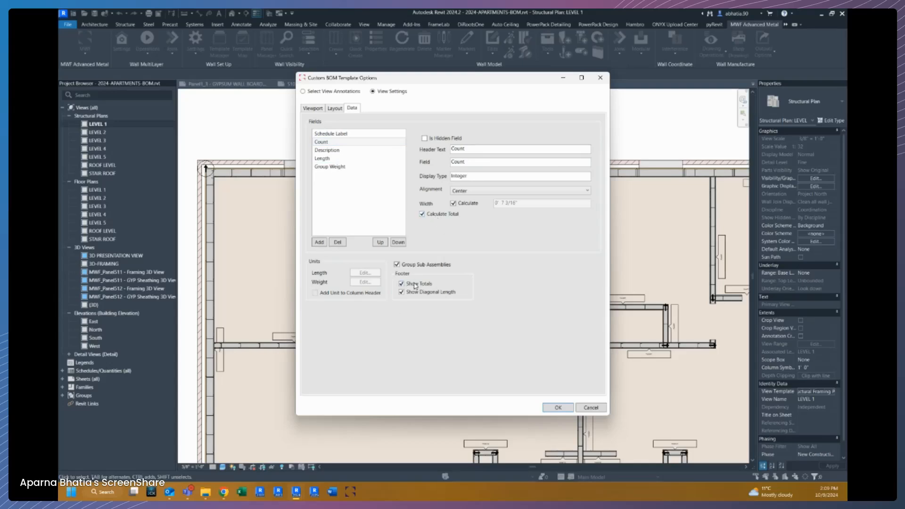
left_click(331, 134)
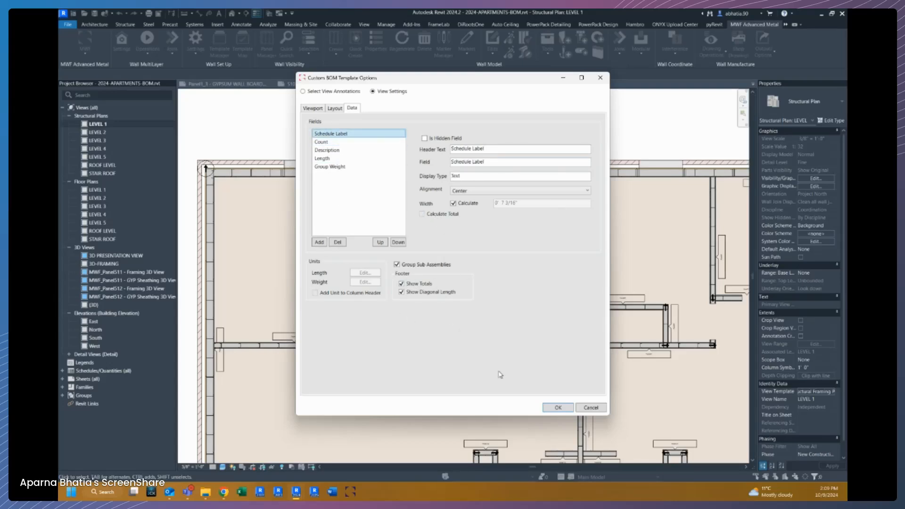
left_click(546, 410)
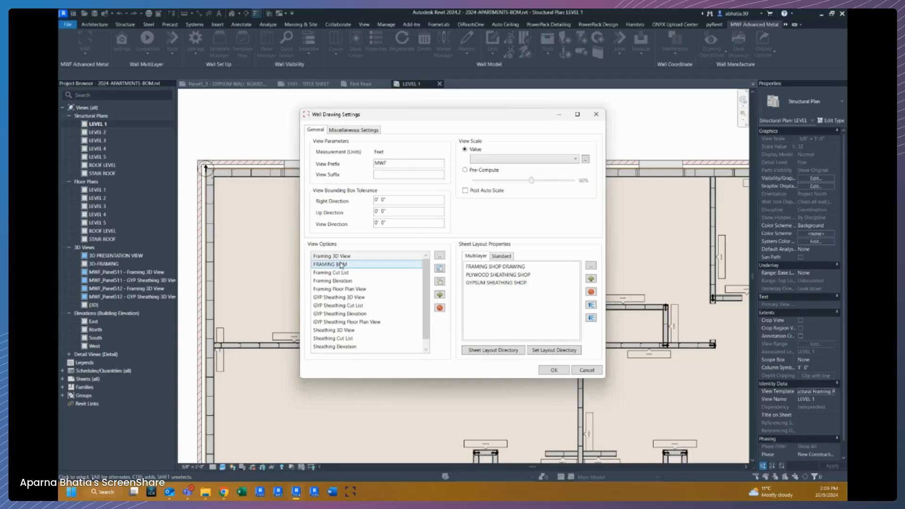
Set the CUT LIST zone of the FRAMING SHOP DRAWING sheet layout to FRAMING BOM.
left_click(521, 283)
left_click(489, 267, "ctrl")
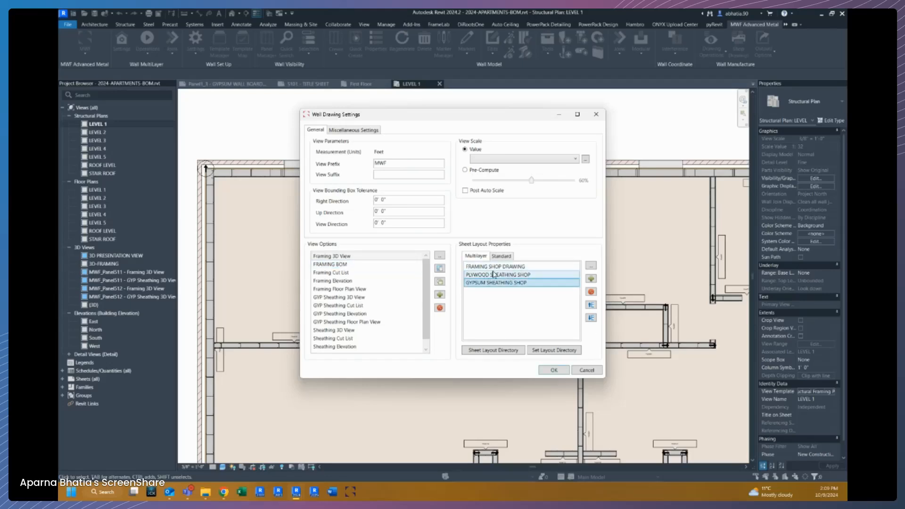
double_click(488, 267)
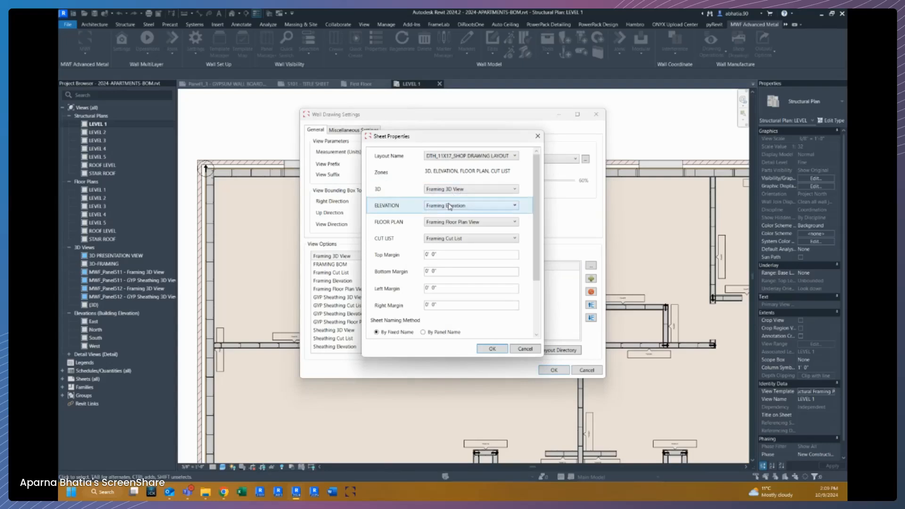
left_click(432, 239)
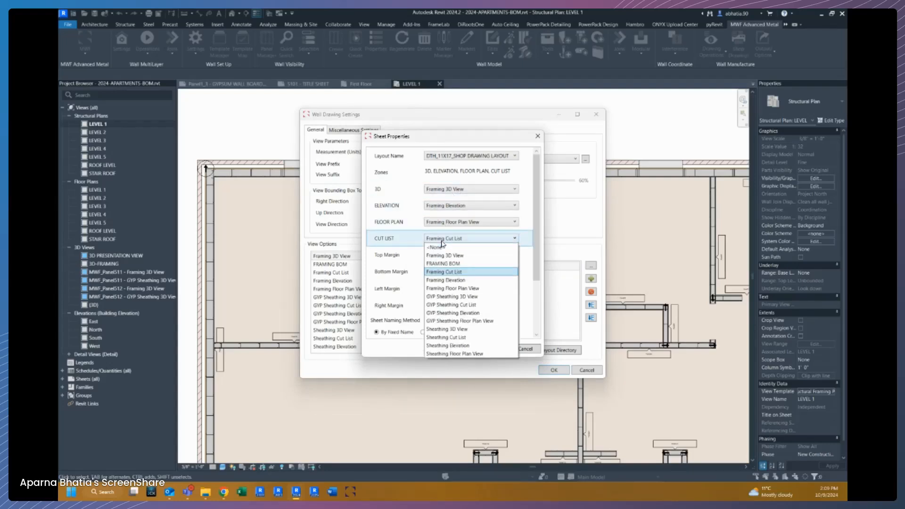
left_click(443, 264)
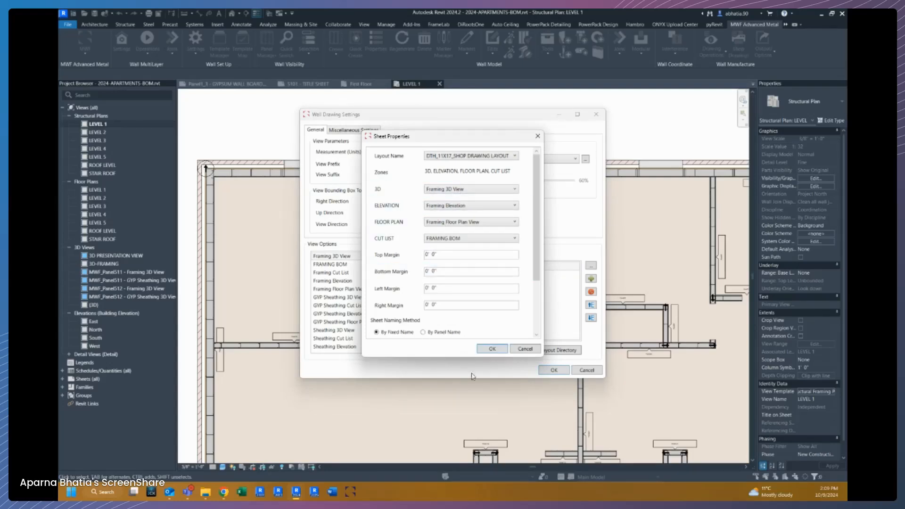
Confirm the sheet properties and wall drawing settings, and close the wall drawings manager.
left_click(492, 349)
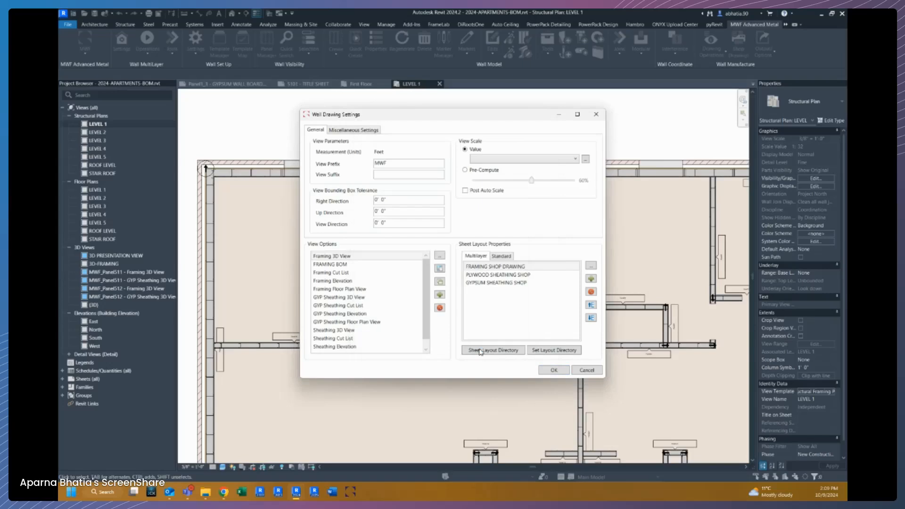
left_click(553, 371)
left_click(514, 309)
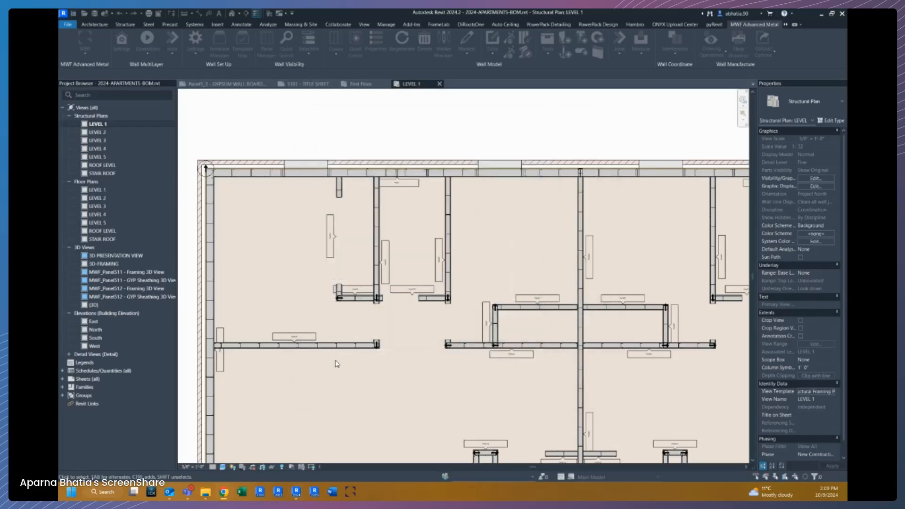
Create shop drawings for the wall panel selected in the LEVEL 1 plan.
scroll(398, 372, "up", 4)
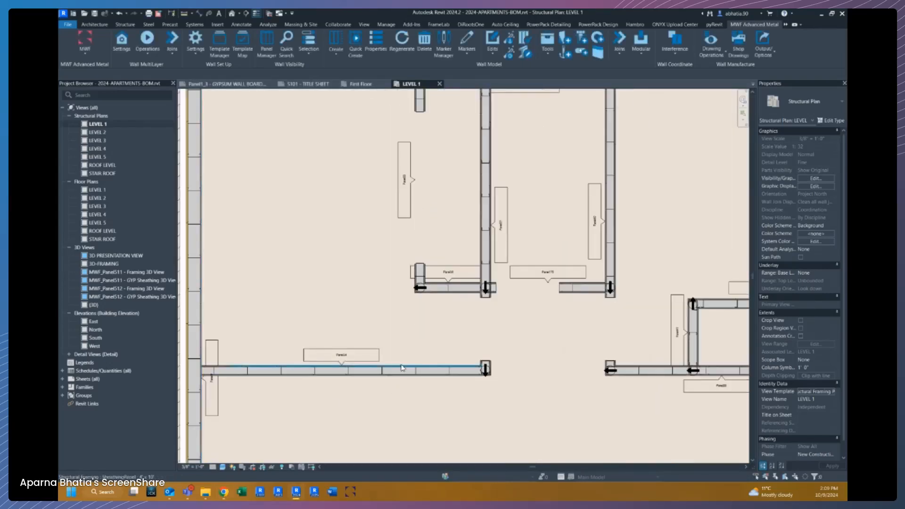
left_click(400, 370)
key("Tab")
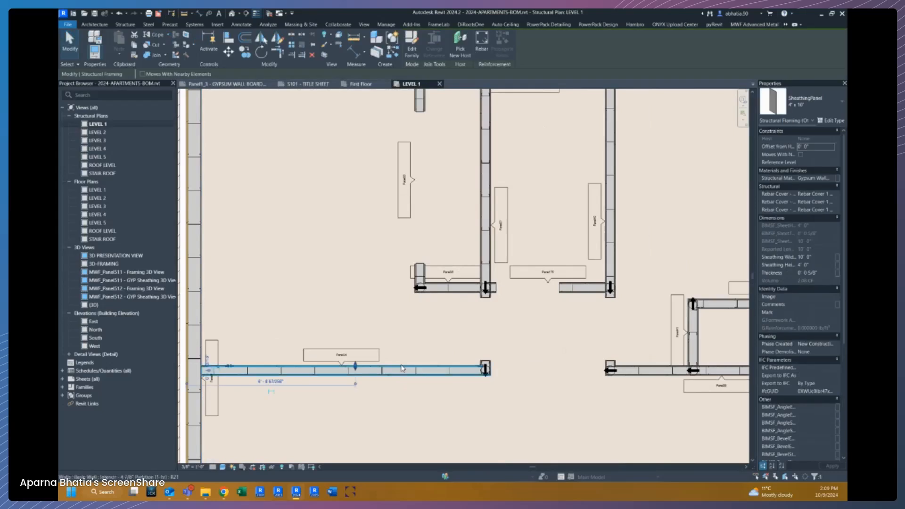
left_click(401, 370)
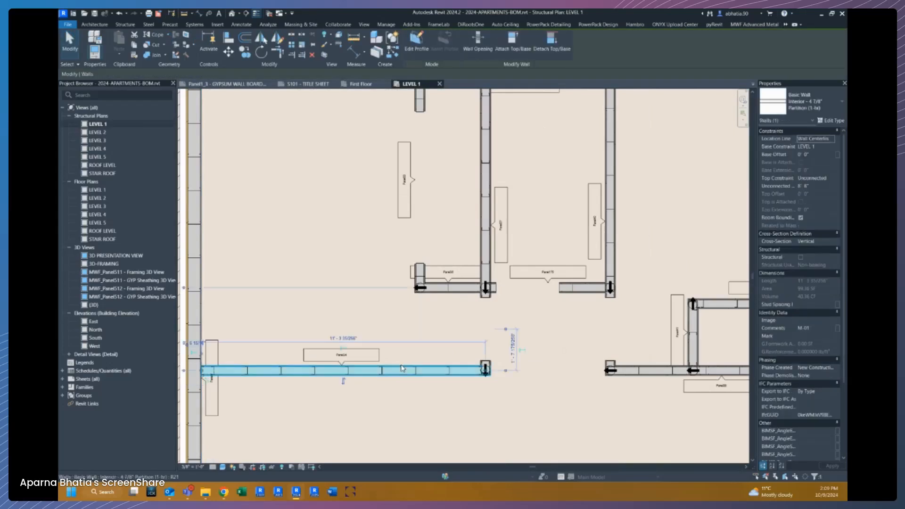
left_click(755, 24)
left_click(734, 47)
left_click(486, 271)
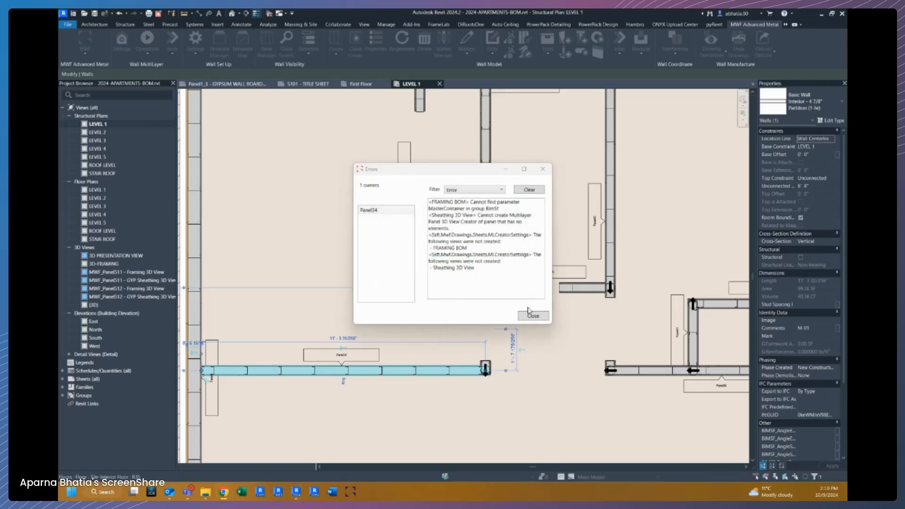
left_click(533, 316)
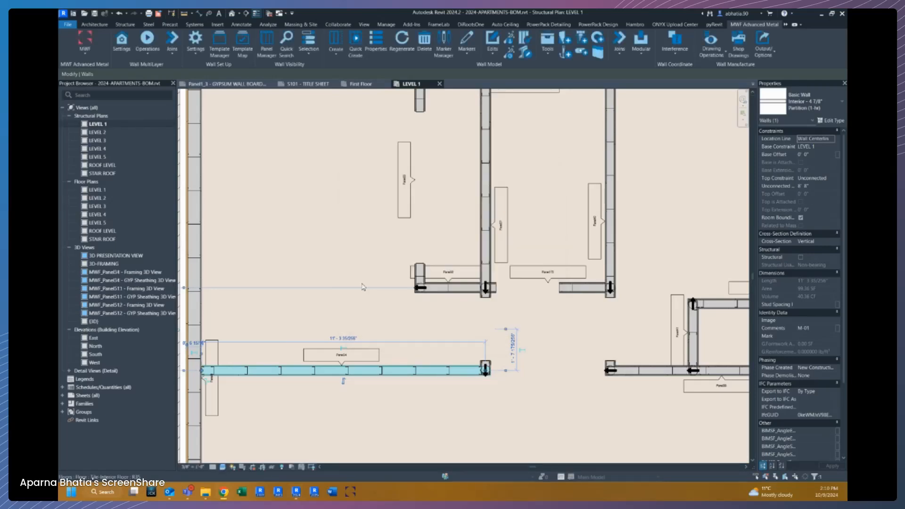
Open the Panel34_1 - FRAMING SHOP DRAWING sheet from the project browser without saving the project.
left_click(78, 387)
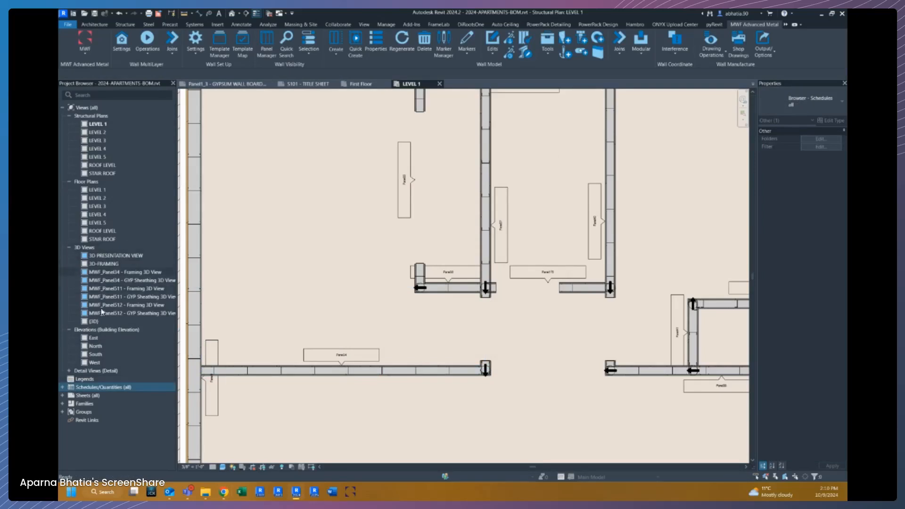
double_click(67, 396)
scroll(91, 417, "down", 5)
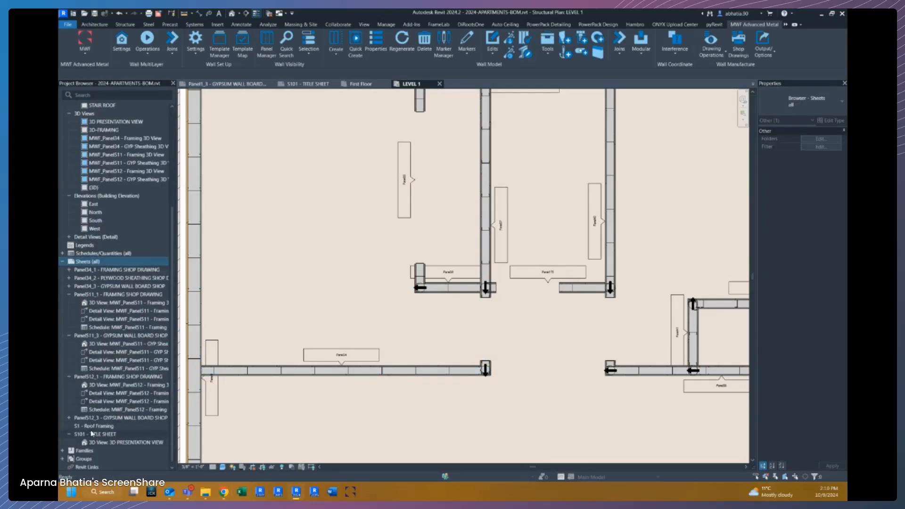
double_click(104, 272)
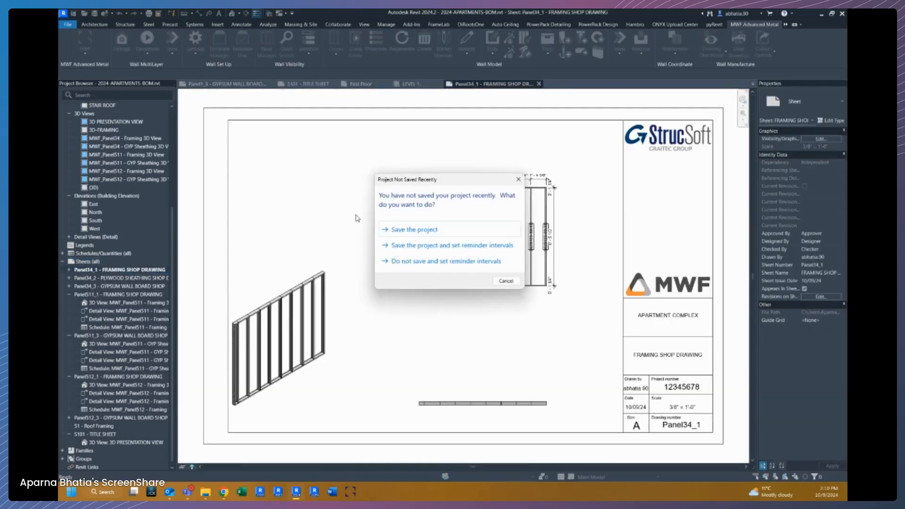
left_click(501, 283)
middle_click_drag(363, 182, 350, 221)
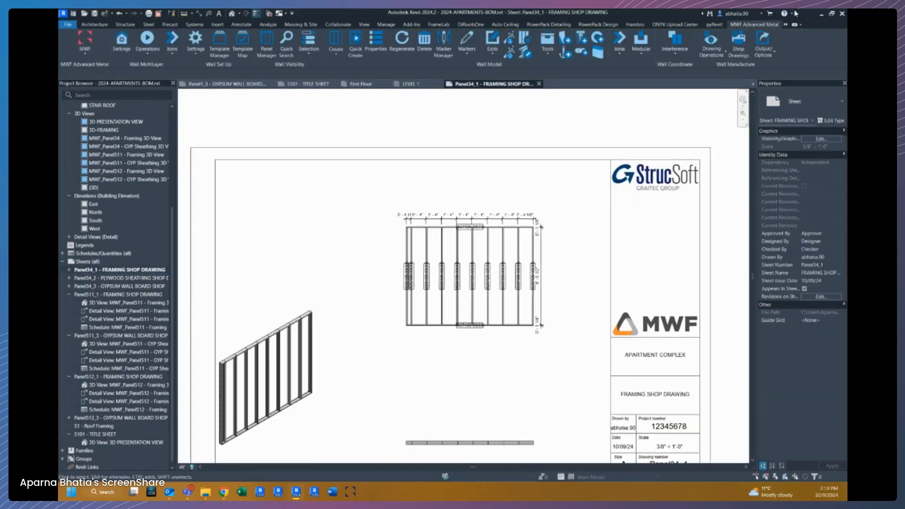
Move the Description field above Count in the FRAMING BOM template of the SSS - SHOPS drawing settings.
left_click(711, 42)
left_click(686, 83)
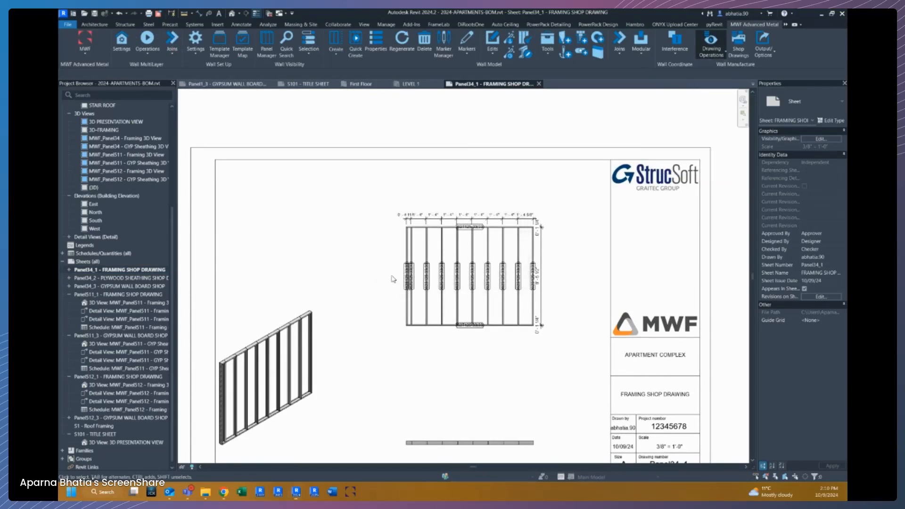
left_click(403, 204)
double_click(403, 204)
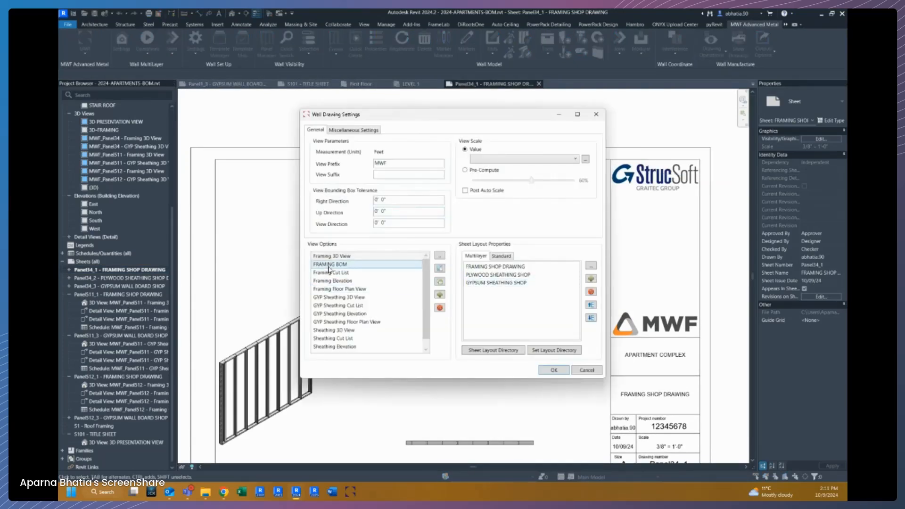
double_click(330, 265)
left_click(354, 96)
left_click(335, 94)
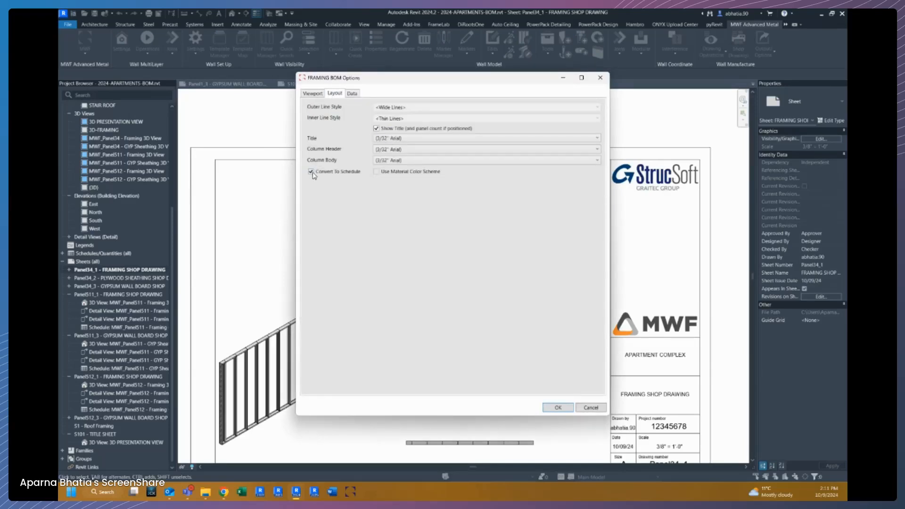
left_click(353, 94)
left_click(321, 127)
left_click(331, 143)
left_click(334, 135)
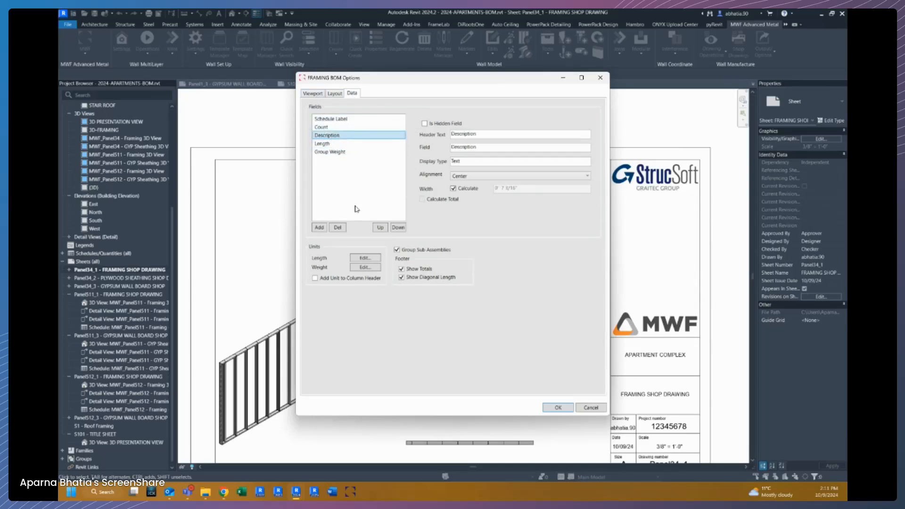
left_click(380, 228)
Disable Show Diagonal Length in the BOM footer and confirm the BOM options and wall drawing settings.
left_click(328, 154)
left_click(412, 279)
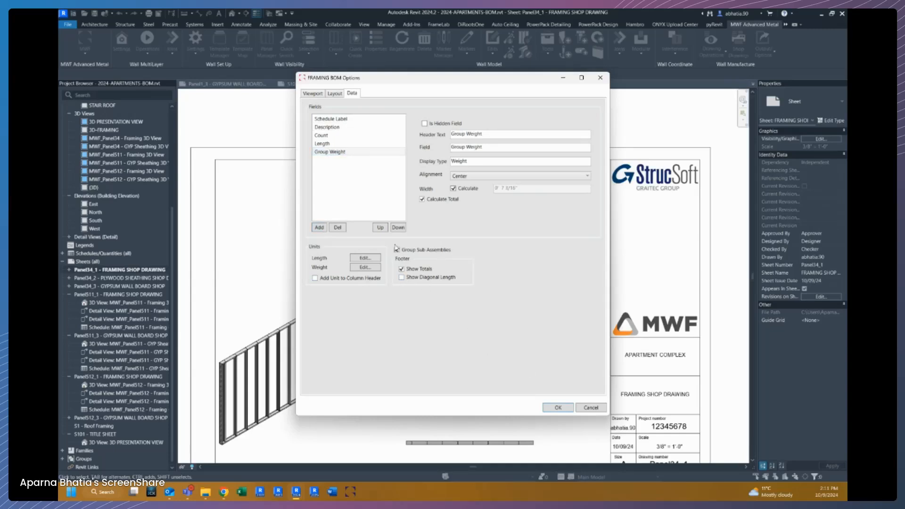
left_click(555, 408)
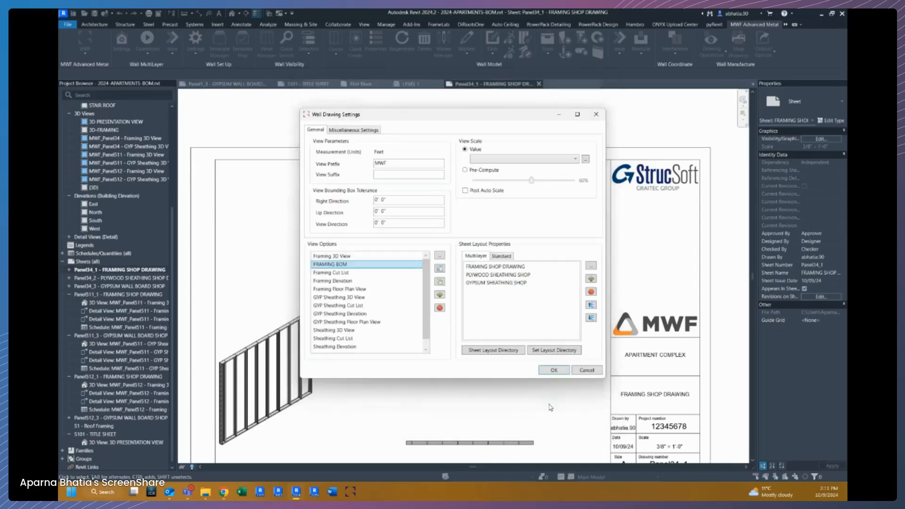
left_click(542, 372)
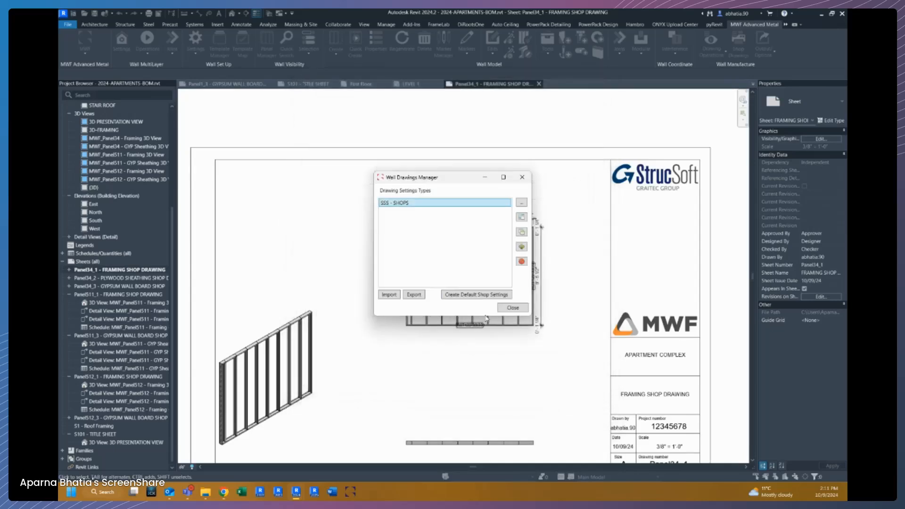
left_click(513, 307)
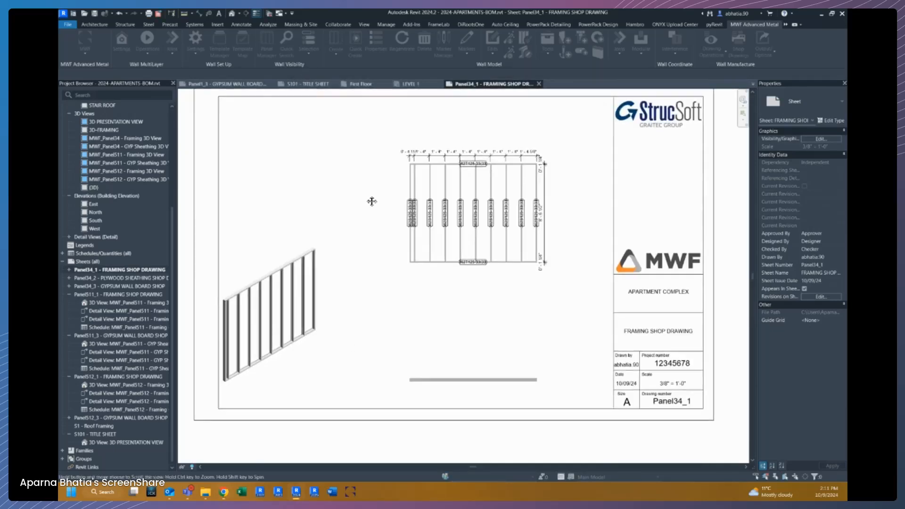
Return to the LEVEL 1 plan and delete the selected overlapping floor.
left_click(539, 84)
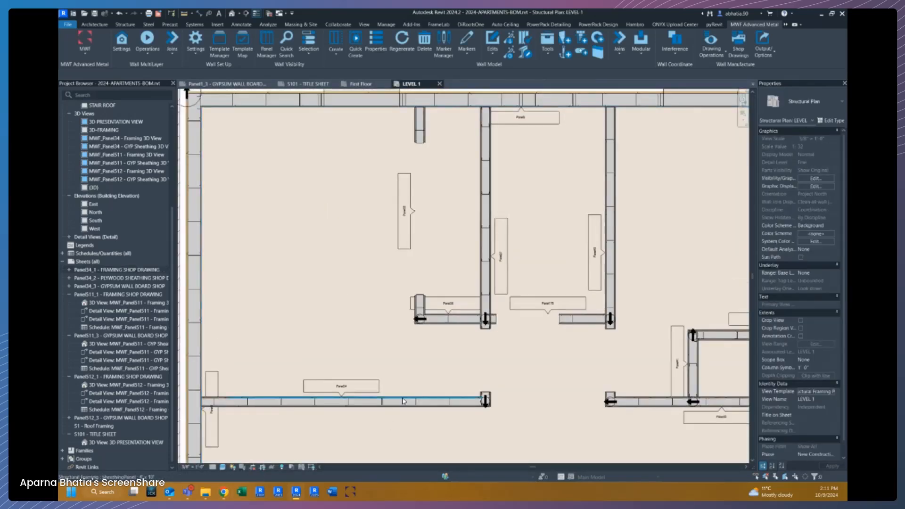
left_click(403, 401)
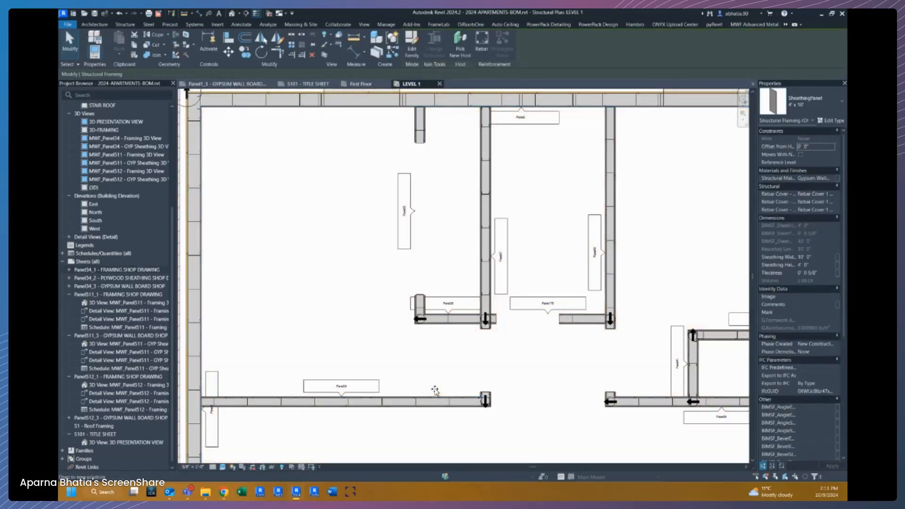
left_click(434, 391)
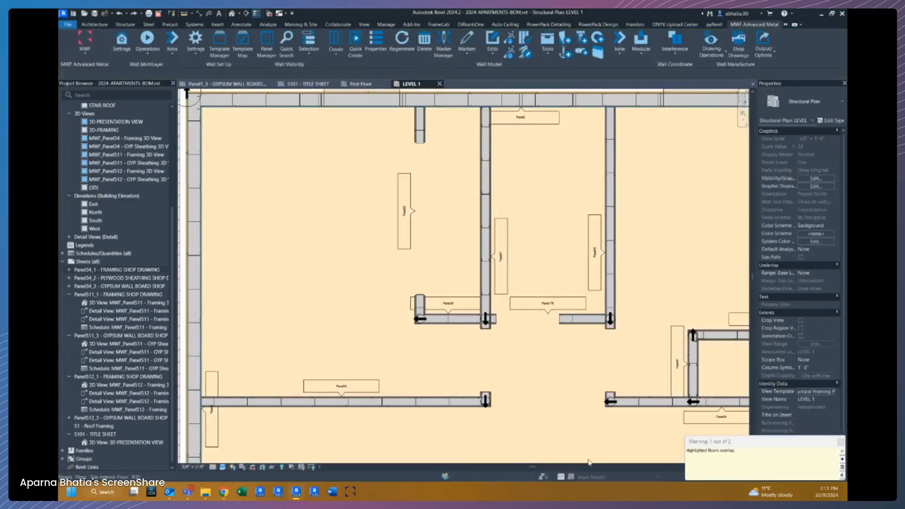
left_click(558, 416)
key("Delete")
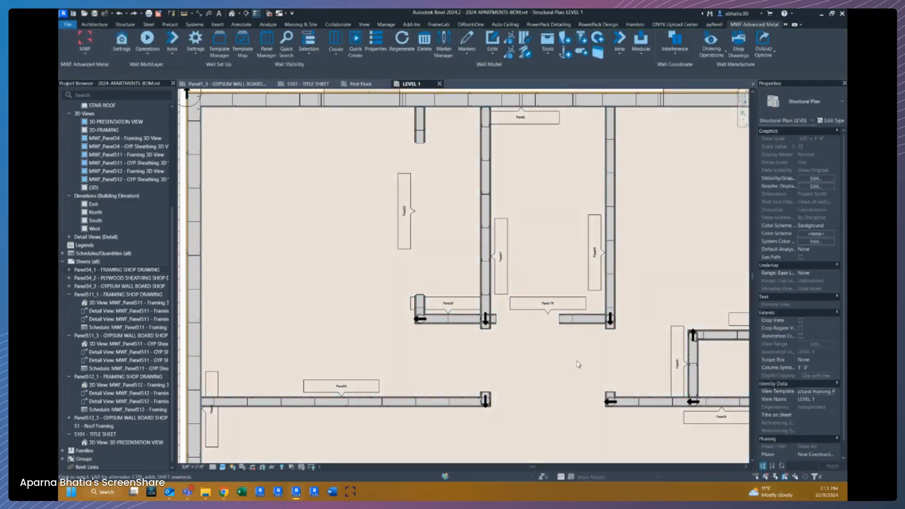
Regenerate shop drawings for the wall panel from one of its selected framing members.
scroll(561, 362, "down", 2)
scroll(422, 366, "up", 3)
left_click(467, 394)
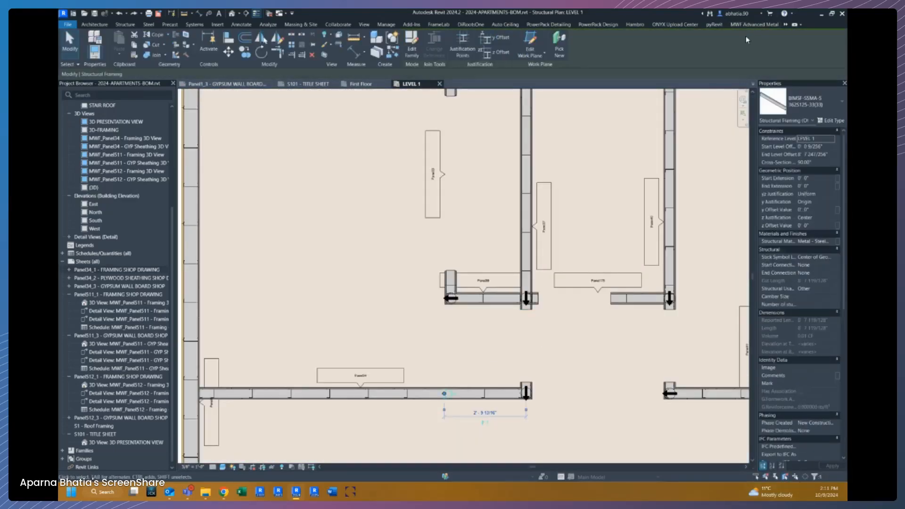
left_click(754, 24)
left_click(712, 47)
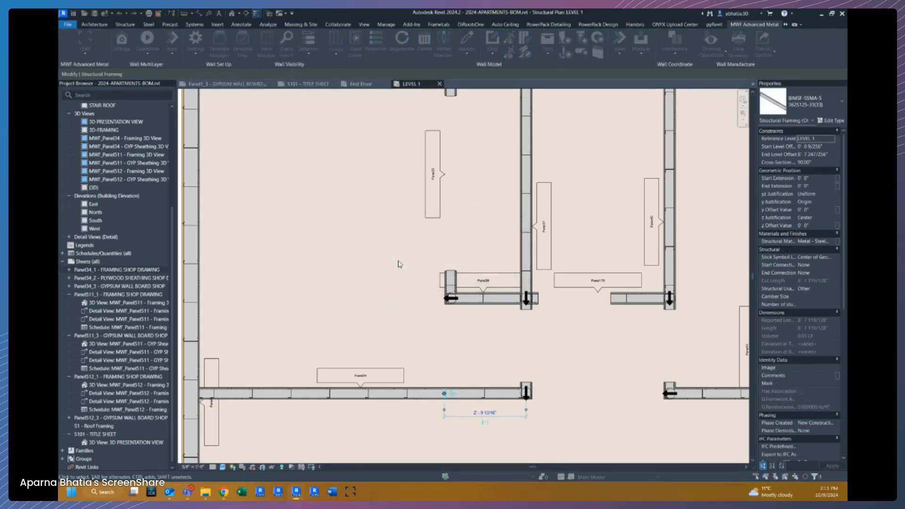
left_click(477, 271)
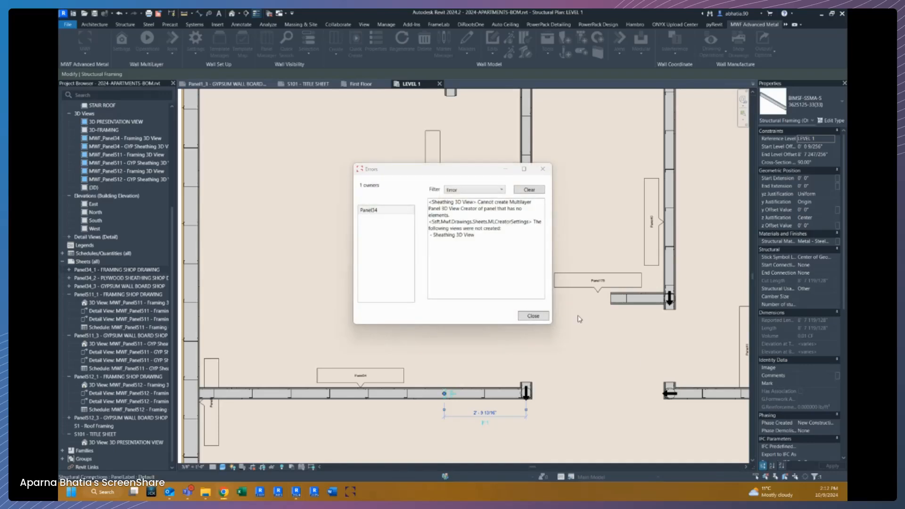
left_click(540, 318)
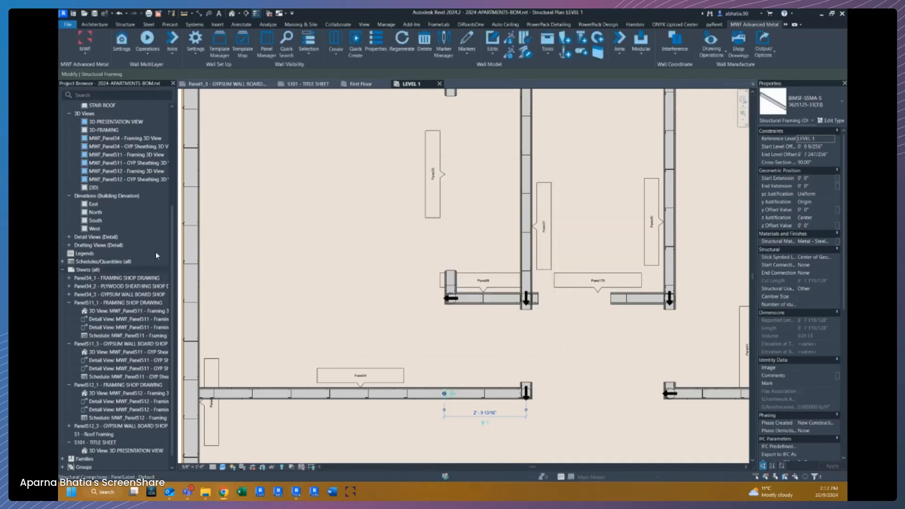
Open the Panel34_1 - FRAMING SHOP DRAWING sheet and activate the BOM table's drafting view.
double_click(113, 278)
scroll(325, 153, "up", 3)
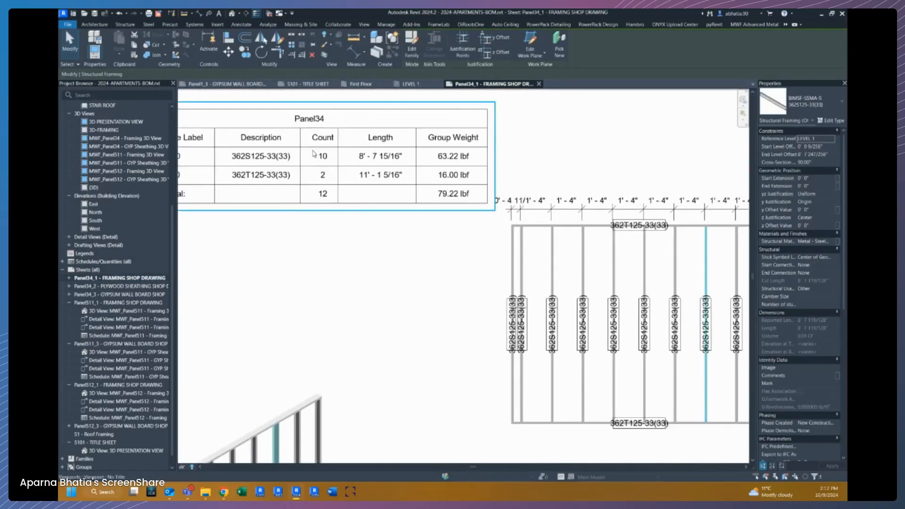
middle_click_drag(326, 153, 391, 247)
double_click(379, 247)
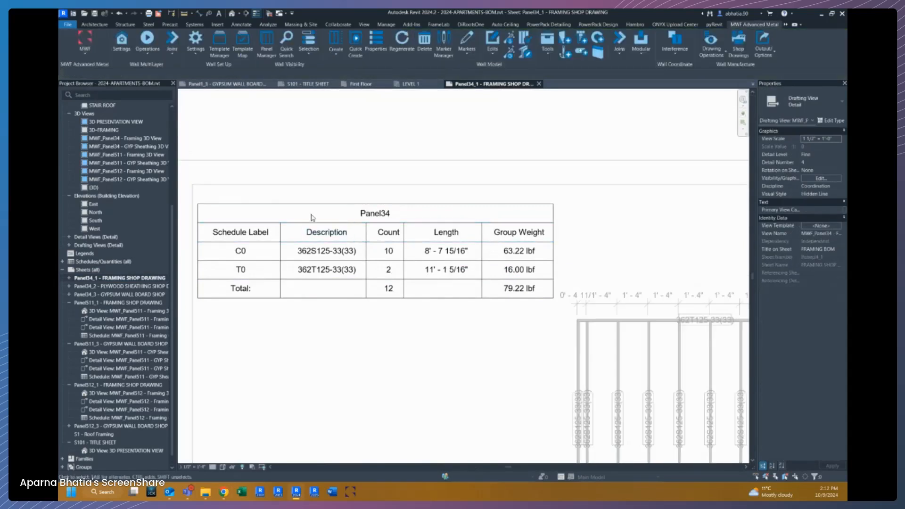
Examine the lines and text cells that make up the Panel34 BOM table.
left_click(198, 209)
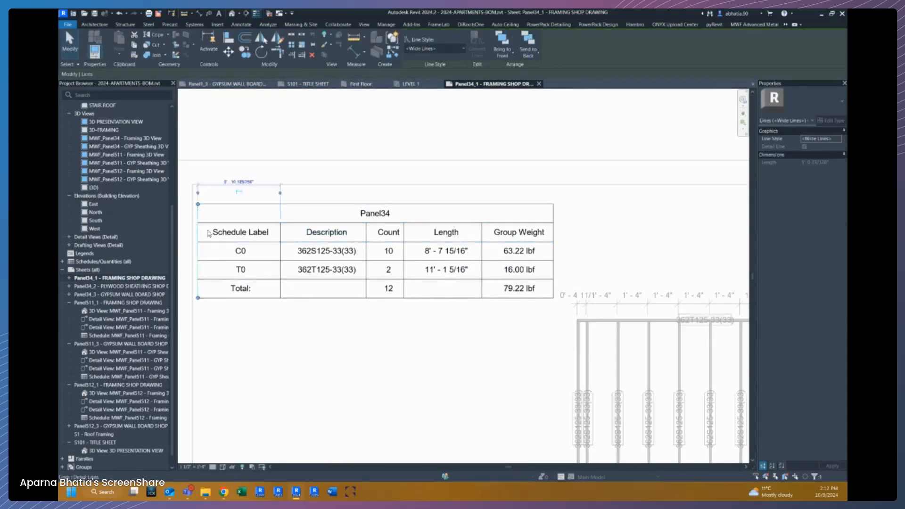
left_click(338, 366)
scroll(218, 225, "up", 2)
left_click(222, 225)
left_click(634, 219)
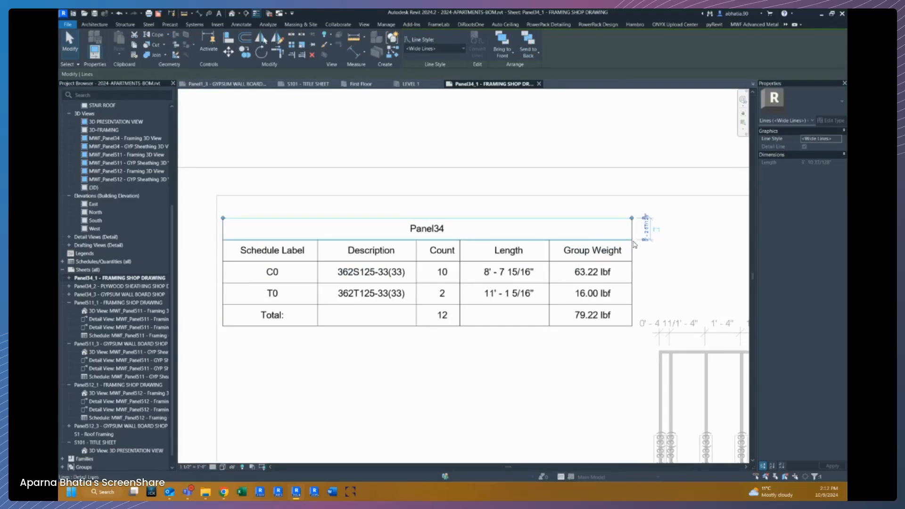
left_click(593, 250)
left_click(433, 250)
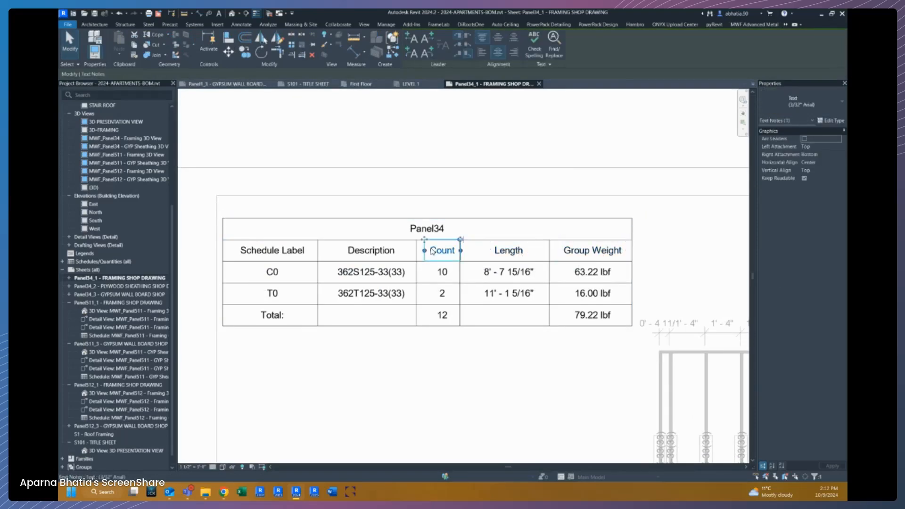
left_click(371, 250)
left_click(273, 250)
left_click(273, 272)
left_click(272, 293)
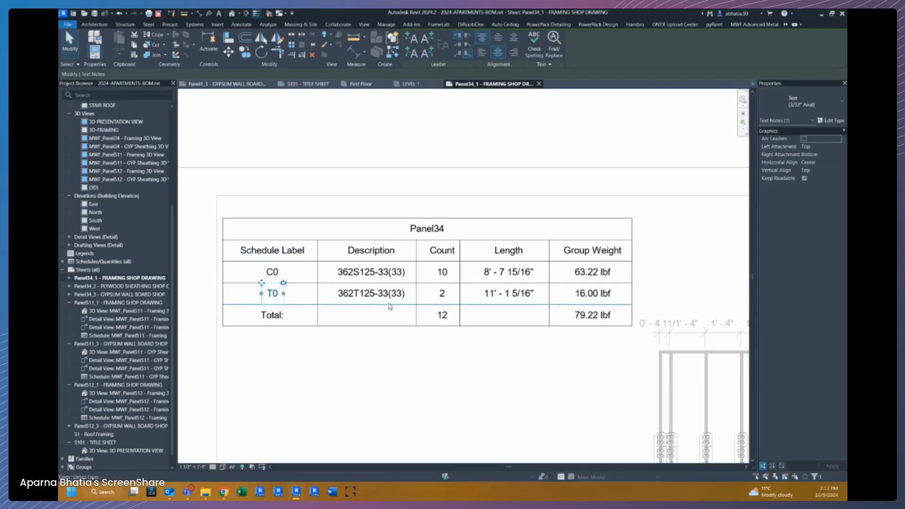
left_click(390, 296)
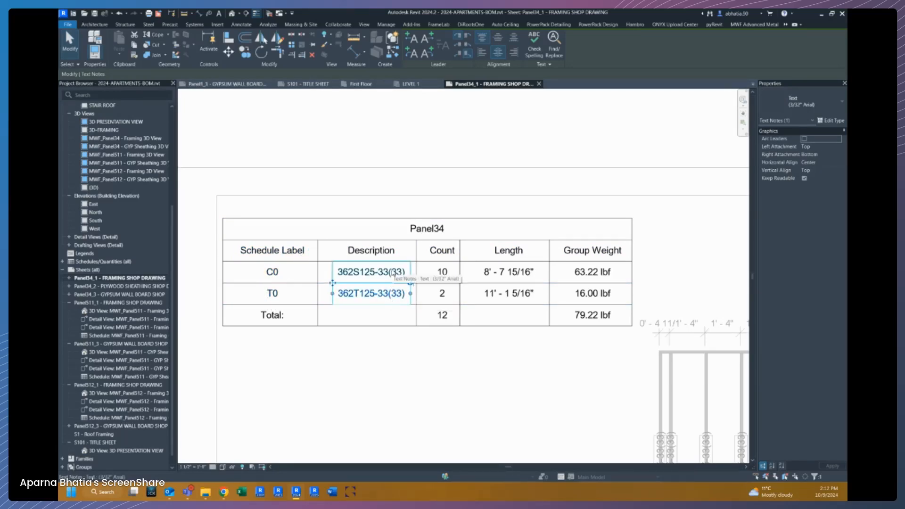
left_click(438, 273)
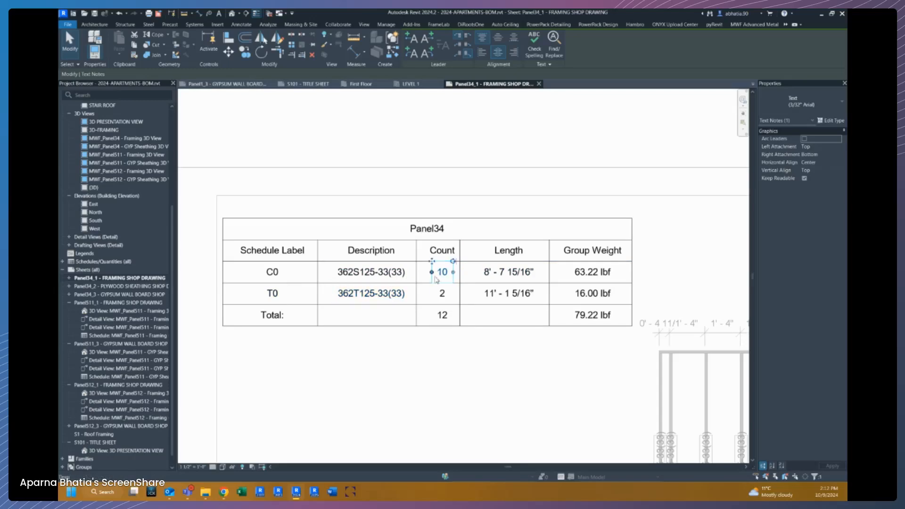
left_click(442, 293)
left_click(511, 280)
left_click(511, 293)
left_click(593, 274)
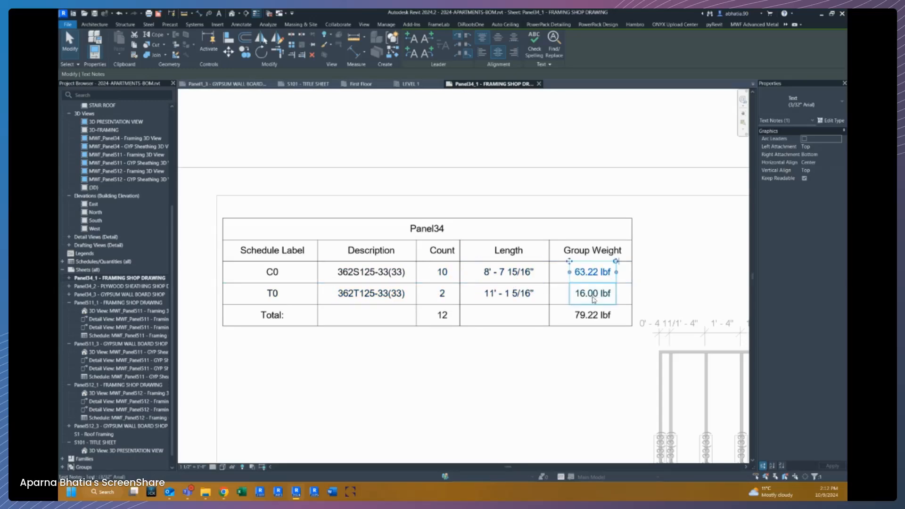
Inspect the weight, total and length text cells of the Panel34 BOM table.
left_click(684, 282)
left_click(589, 317)
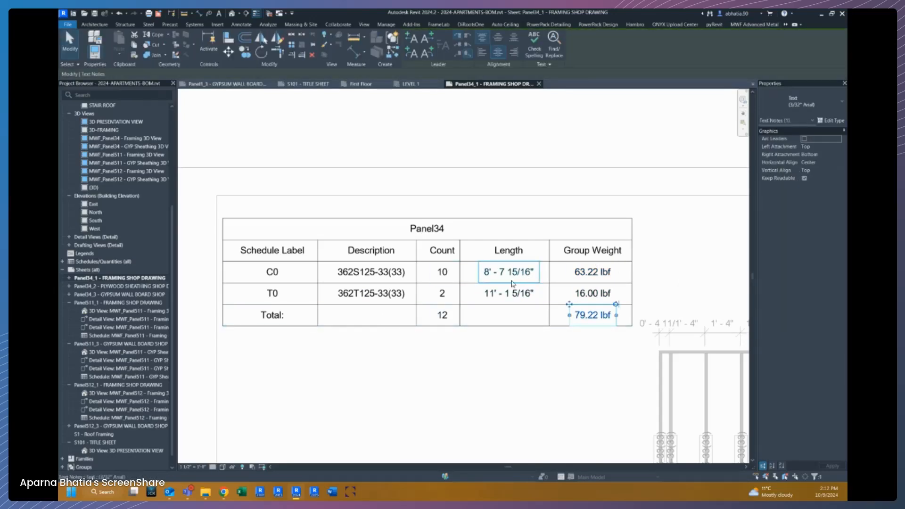
key("Escape")
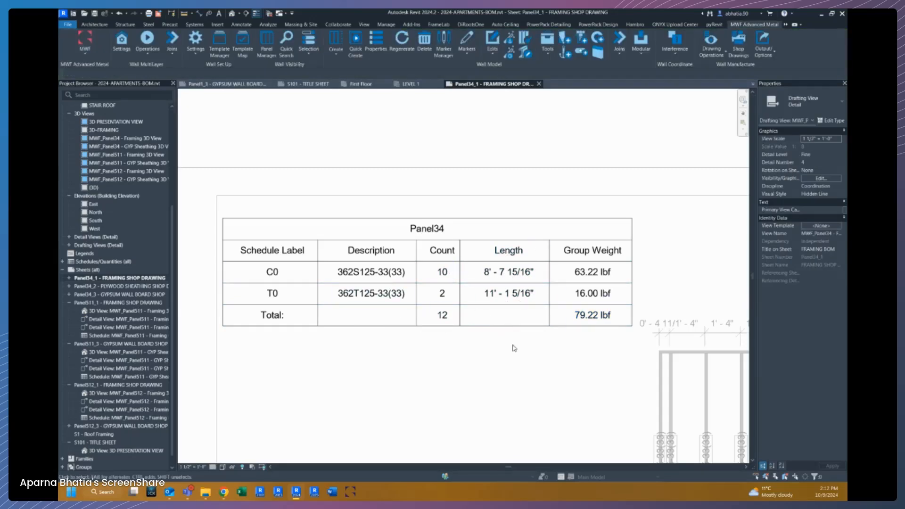
left_click(520, 281)
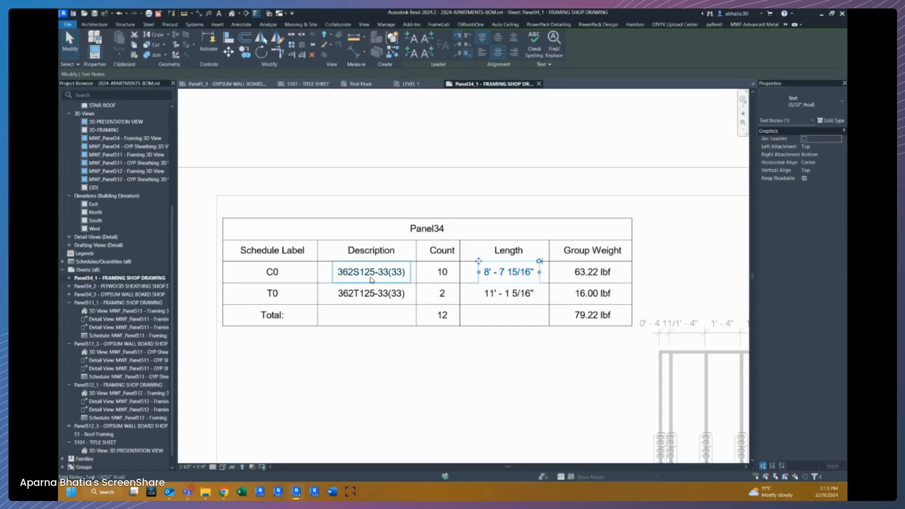
left_click(369, 398)
Deactivate the BOM drafting view to return to the whole FRAMING SHOP DRAWING sheet.
scroll(420, 340, "down", 3)
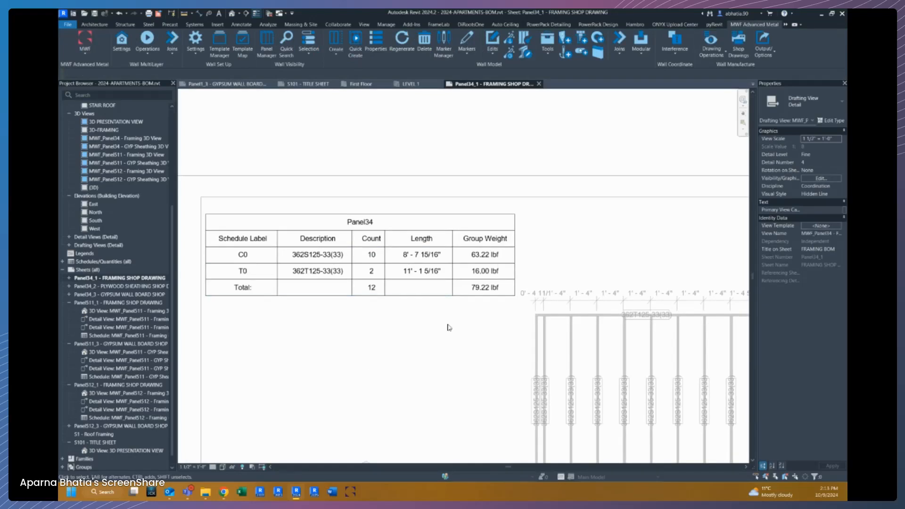
scroll(461, 210, "down", 3)
right_click(466, 159)
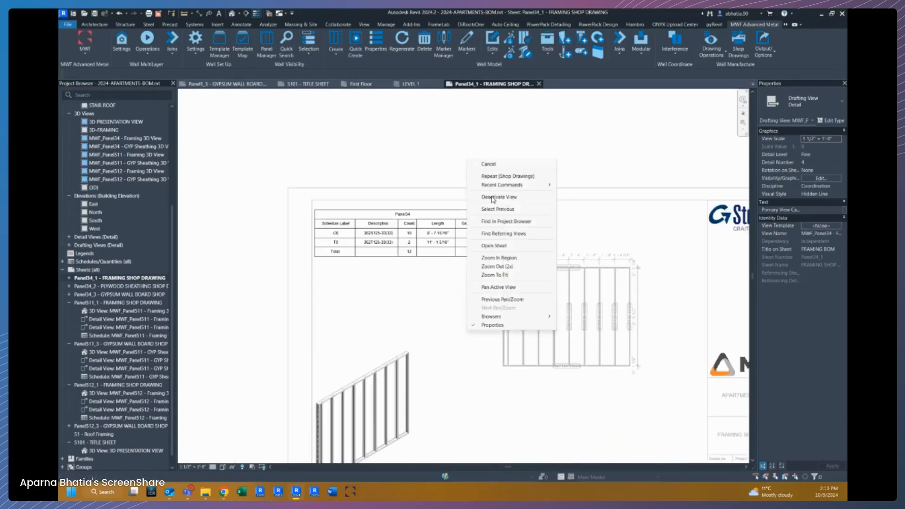
left_click(500, 198)
scroll(498, 170, "down", 3)
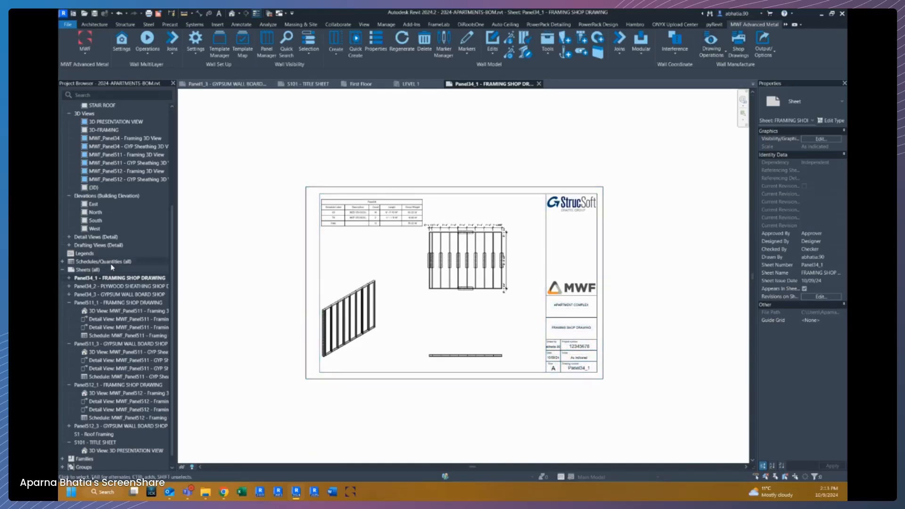
Expand the schedules list and open the MASTER FRAMING CUT LIST schedule.
left_click(62, 261)
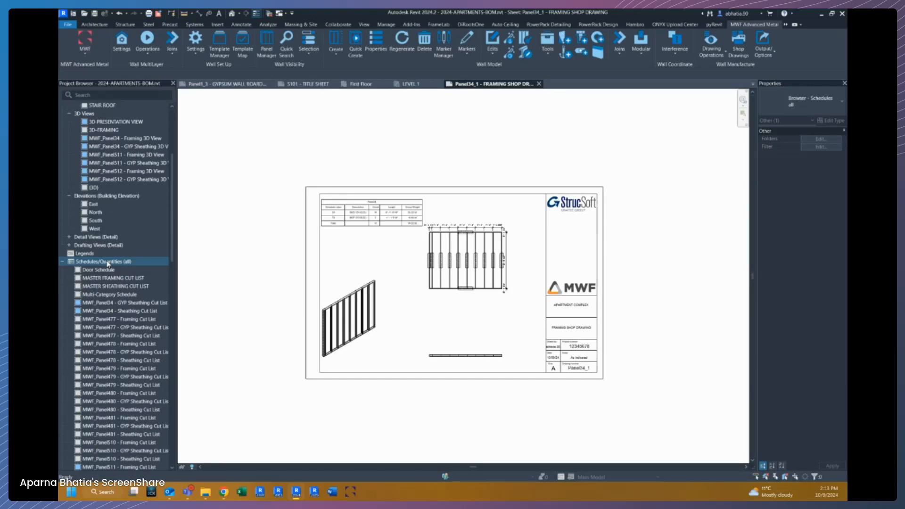
left_click(106, 278)
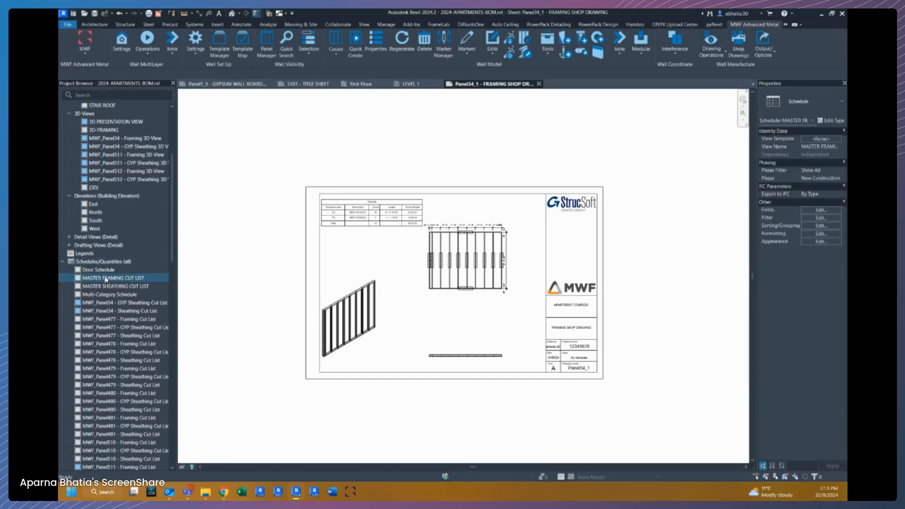
double_click(106, 278)
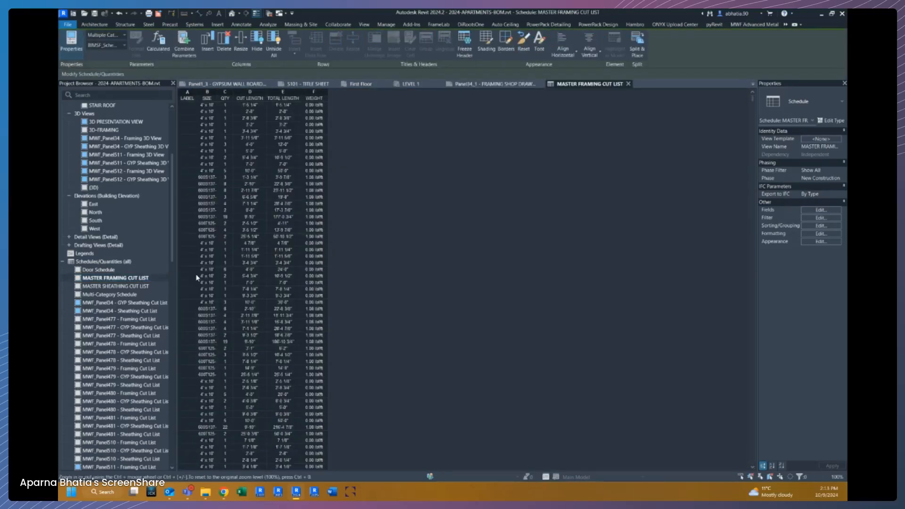
Widen the SIZE and TOTAL LENGTH columns of the MASTER FRAMING CUT LIST schedule.
left_click(216, 94)
left_click_drag(217, 90, 233, 92)
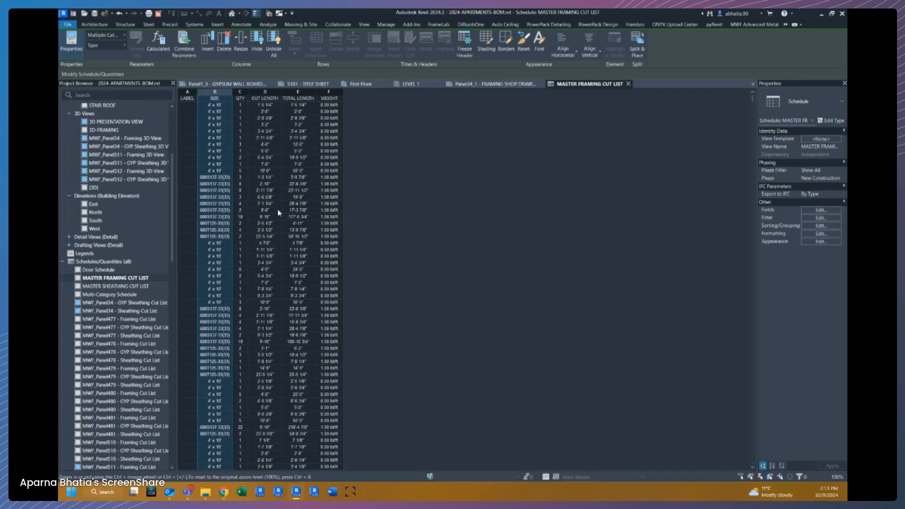
left_click_drag(316, 92, 321, 92)
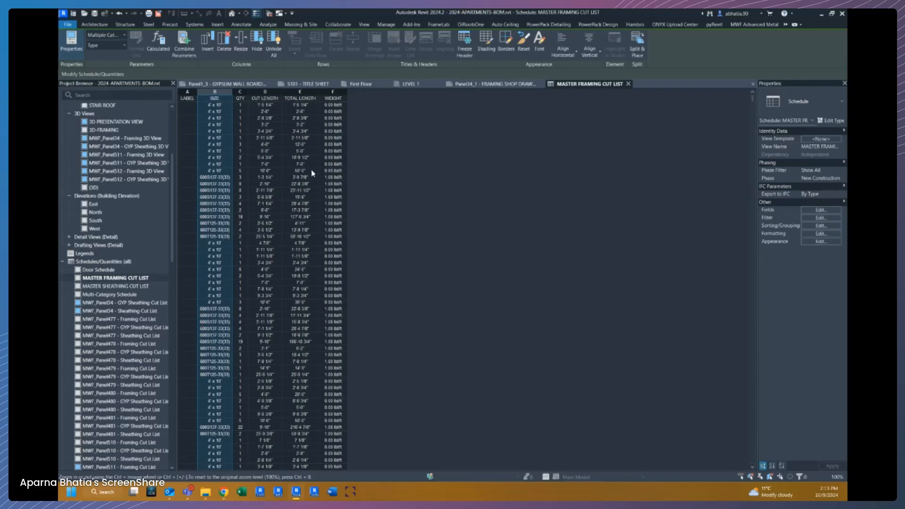
Open the schedule properties and review the filter conditions on BIMSF_Container and Reported Length.
left_click(821, 218)
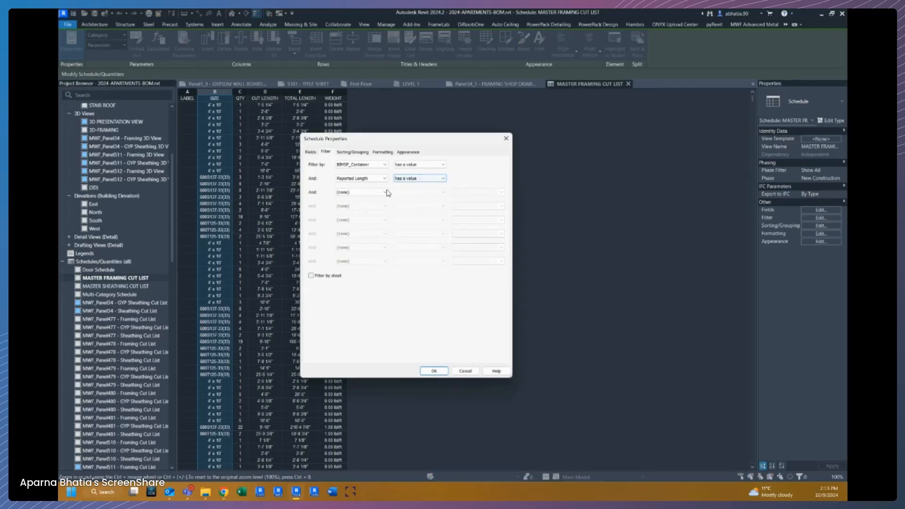
left_click(377, 194)
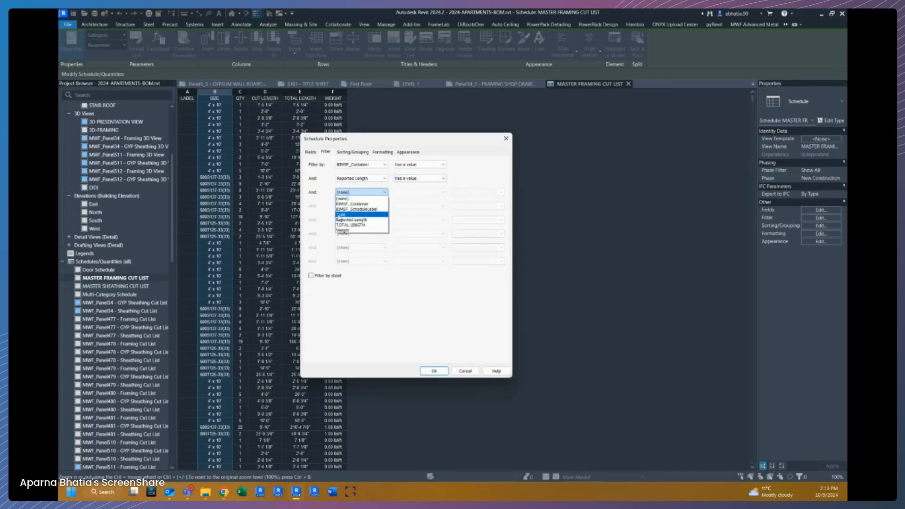
left_click(408, 216)
left_click(311, 152)
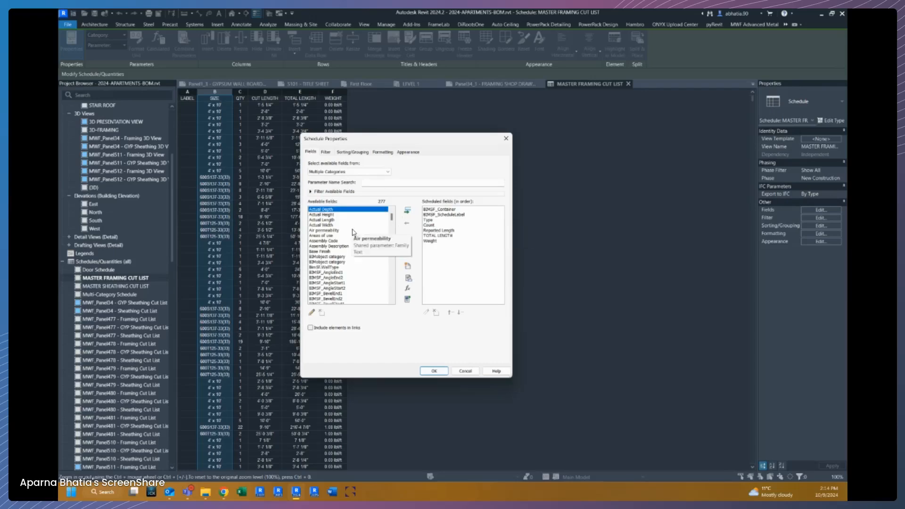
Add the Family field to the scheduled fields and move it up to just below BIMSF_ScheduleLabel.
scroll(328, 247, "down", 1)
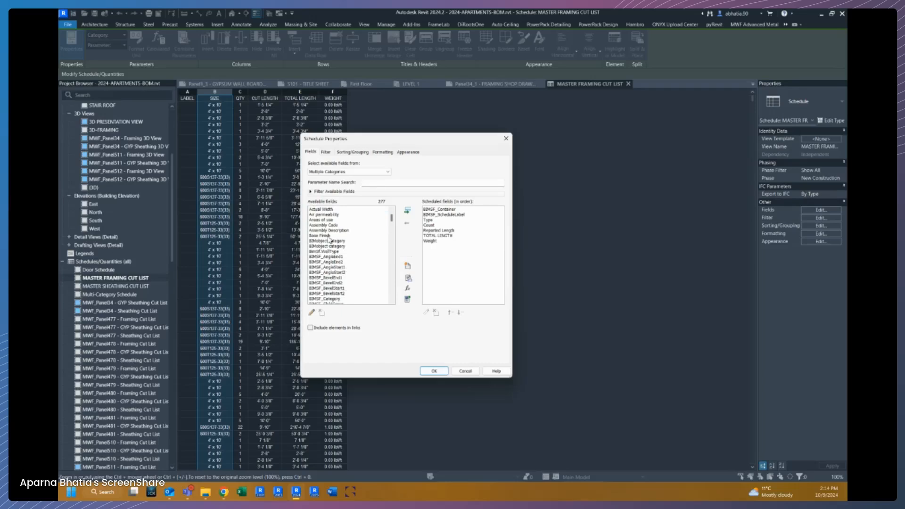
scroll(330, 244, "up", 1)
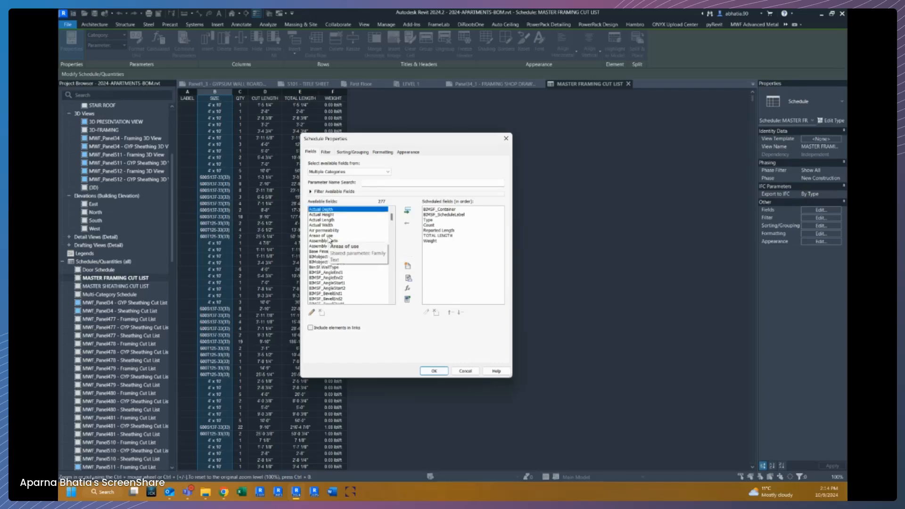
scroll(329, 241, "down", 8)
scroll(324, 280, "down", 4)
left_click(325, 282)
key("f")
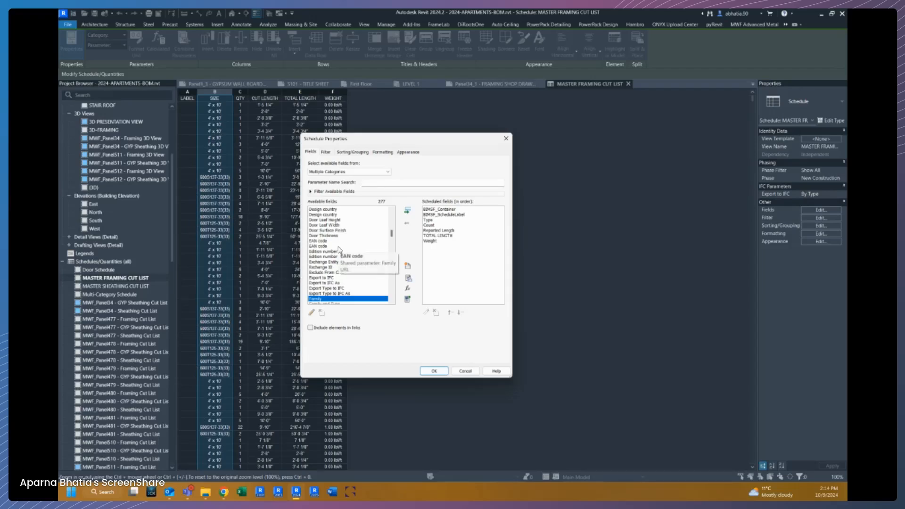
left_click(408, 211)
left_click(452, 313)
left_click(453, 314)
left_click(453, 314)
left_click(452, 314)
left_click(453, 314)
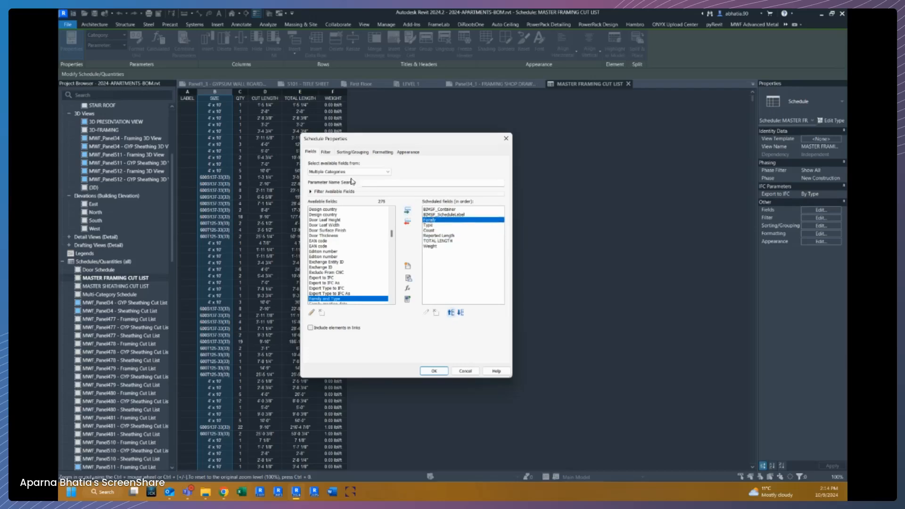
Add the BIMSF_Label field to the scheduled fields, placing it after BIMSF_Container.
left_click(451, 211)
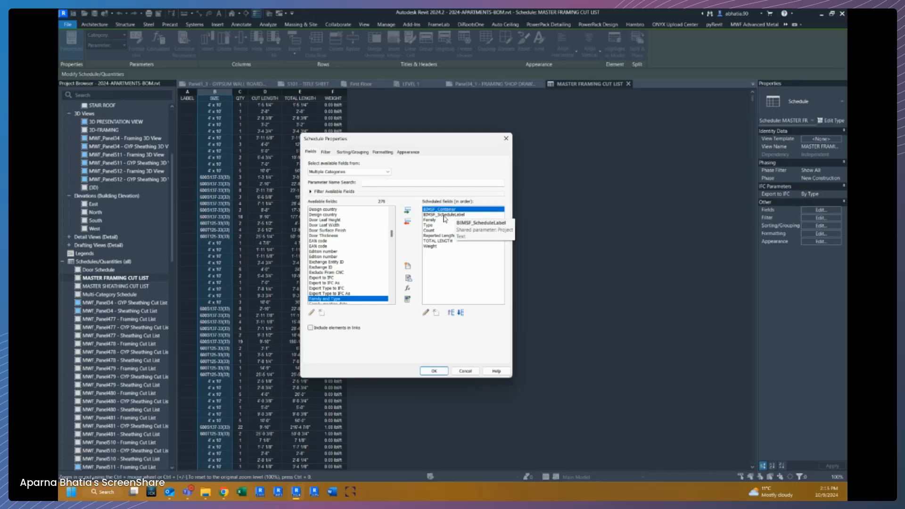
left_click(444, 216)
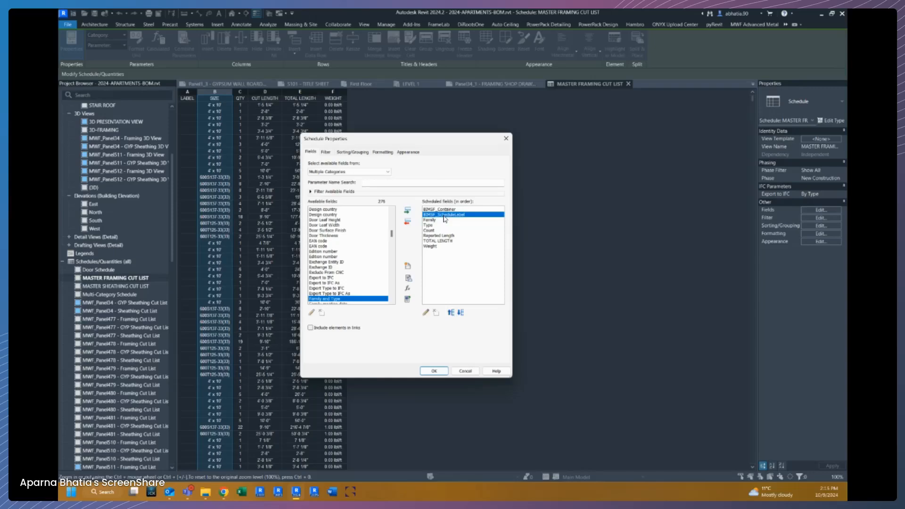
scroll(324, 243, "up", 10)
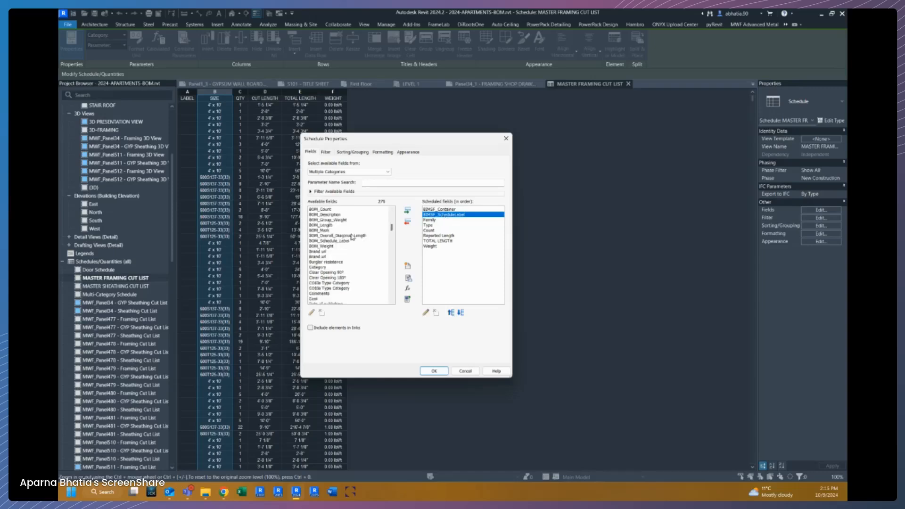
scroll(324, 243, "down", 2)
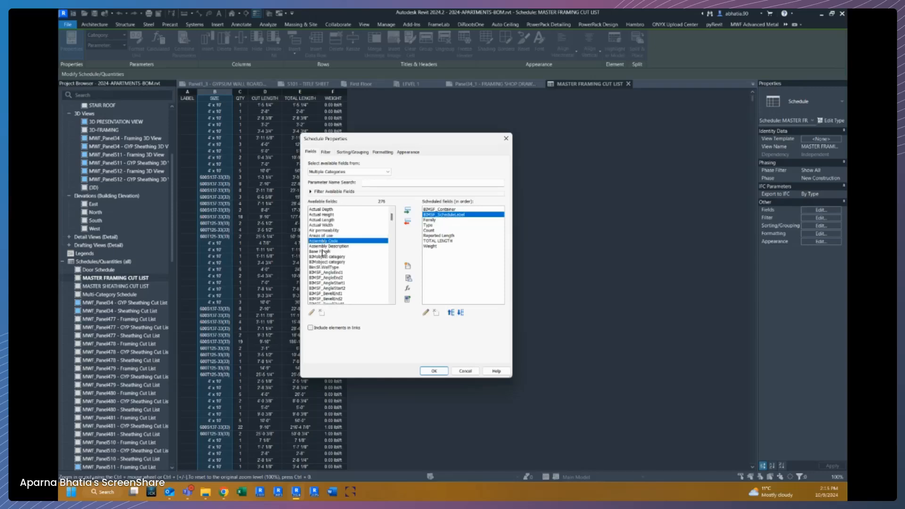
scroll(326, 262, "down", 1)
left_click(326, 251)
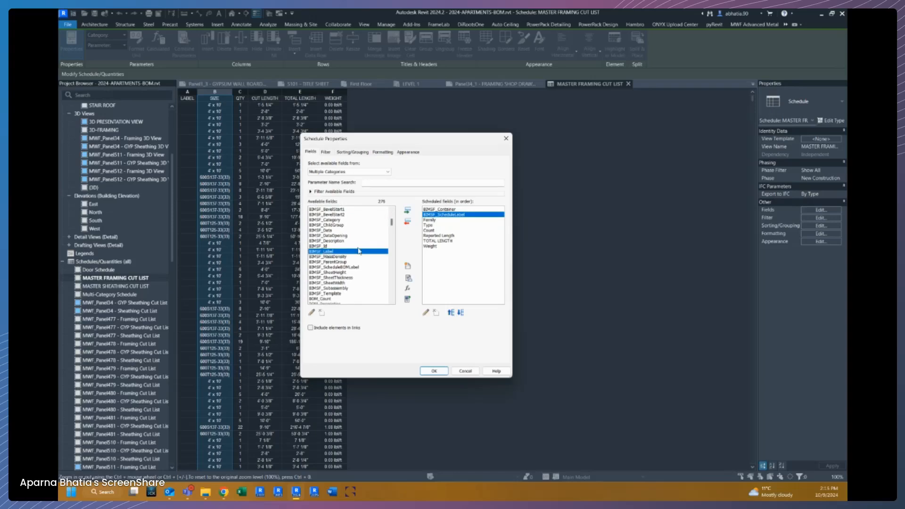
left_click(408, 212)
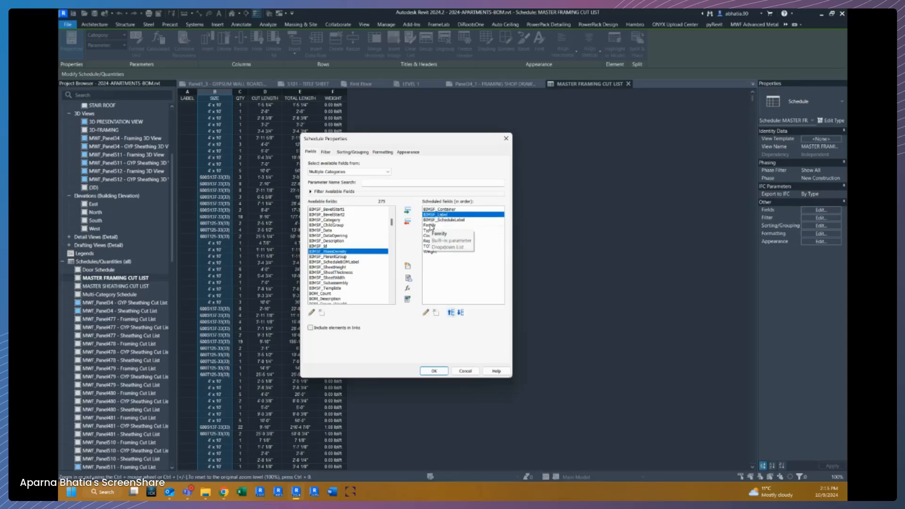
Review the scheduled fields from Family down to TOTAL LENGTH.
left_click(431, 226)
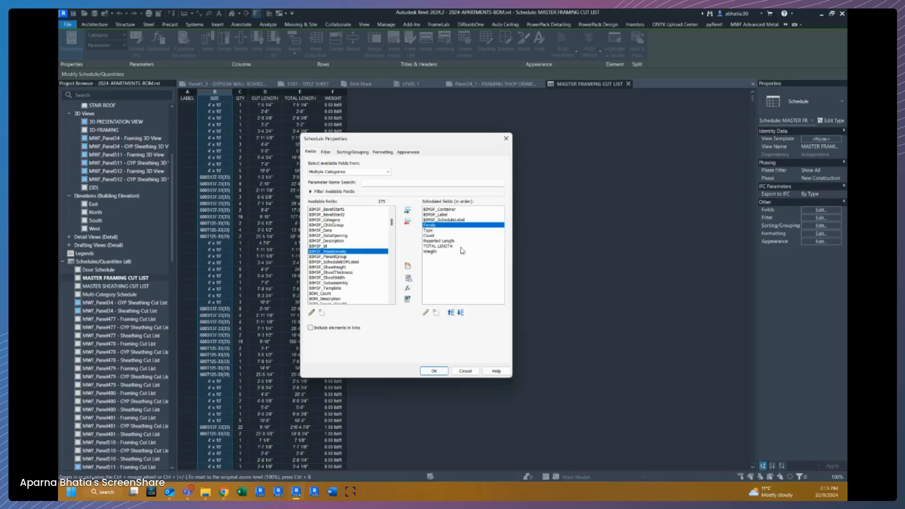
left_click(433, 231)
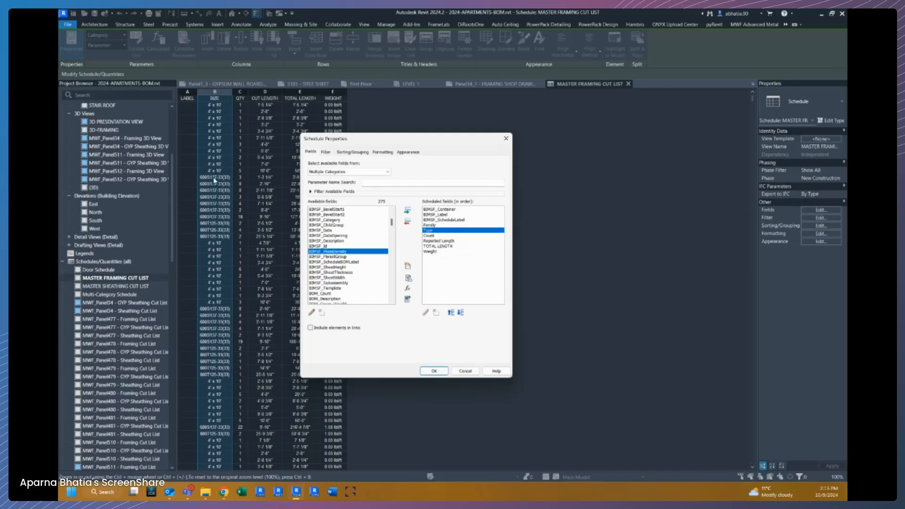
left_click(436, 235)
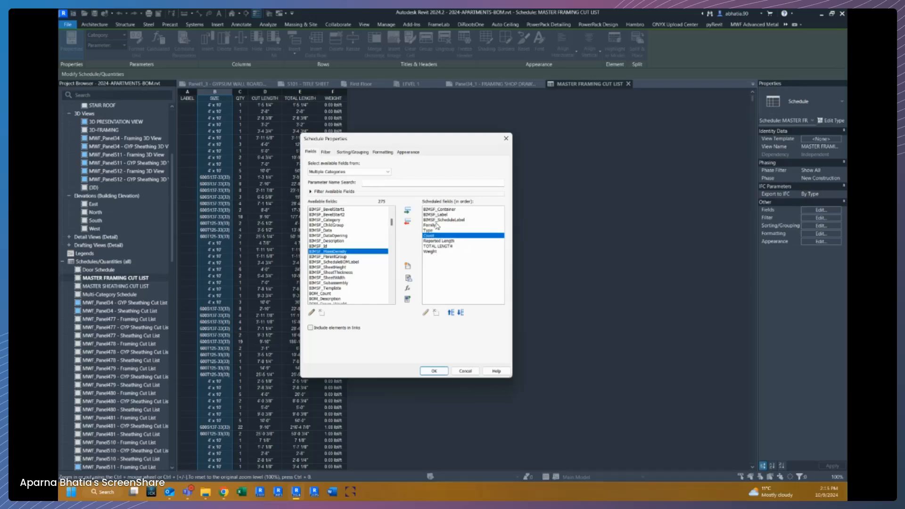
left_click(441, 241)
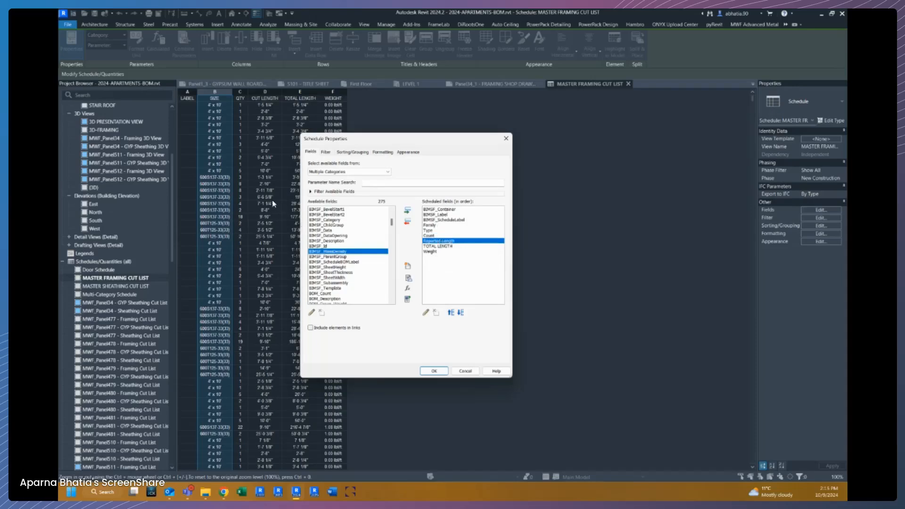
left_click(447, 247)
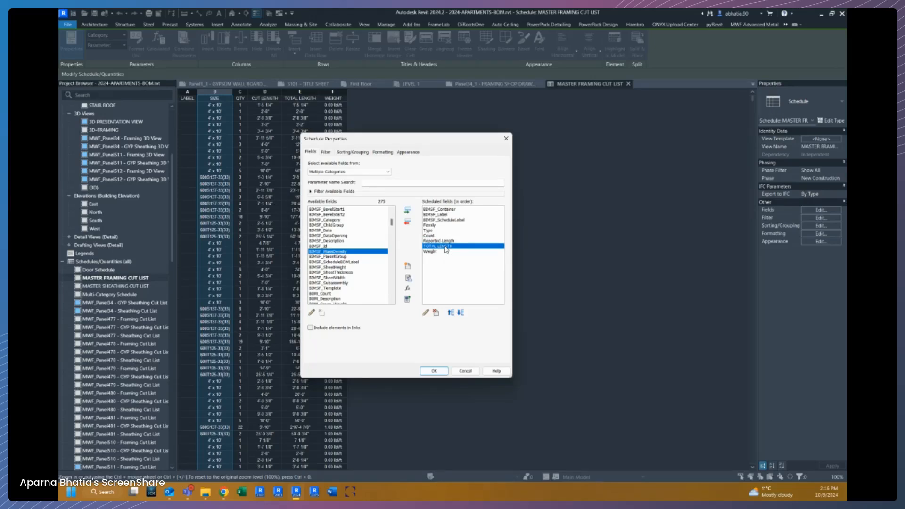
Set the Reported Length field's formatting to Calculate totals.
left_click(382, 152)
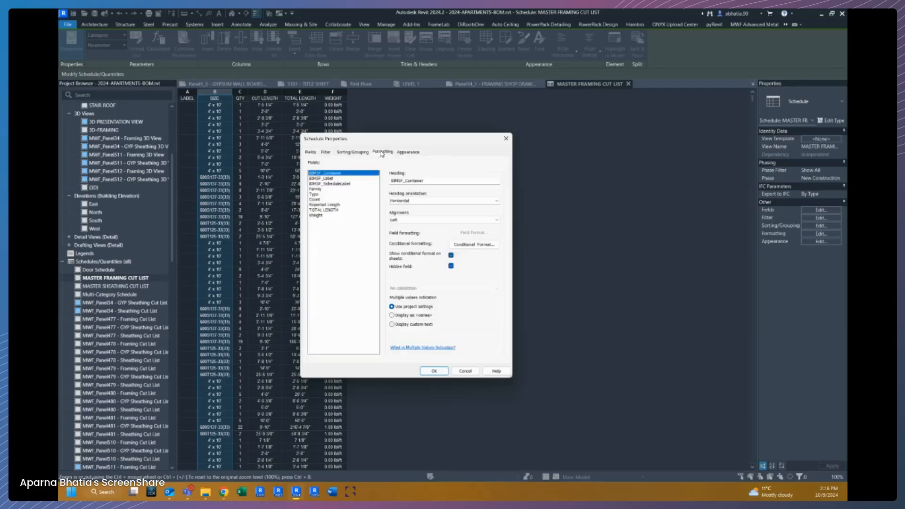
left_click(328, 205)
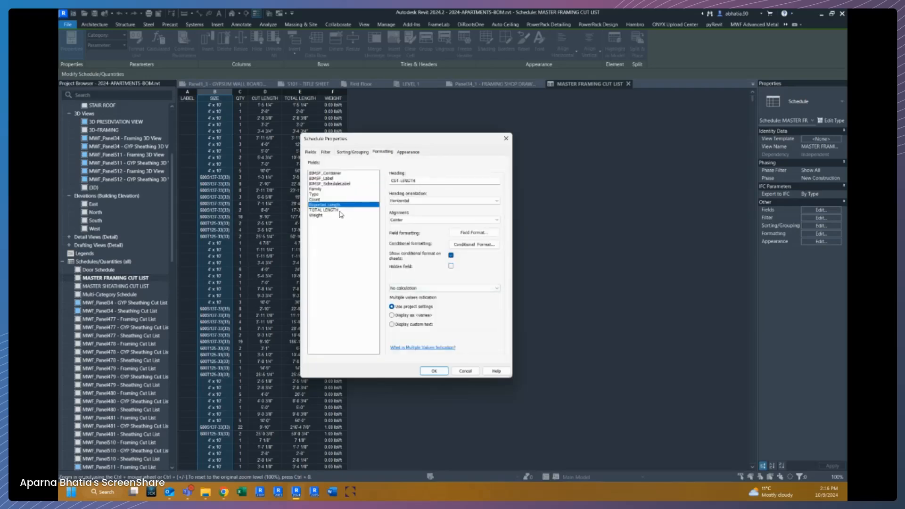
left_click(411, 288)
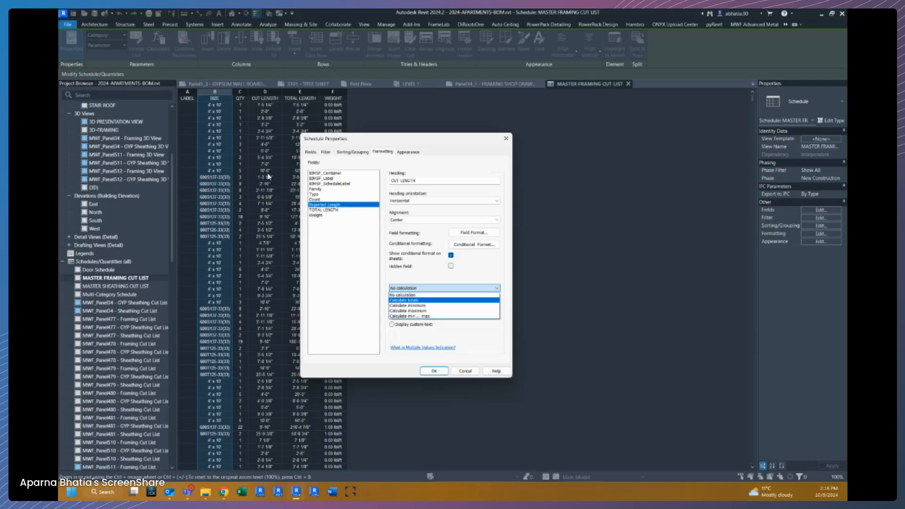
left_click(404, 300)
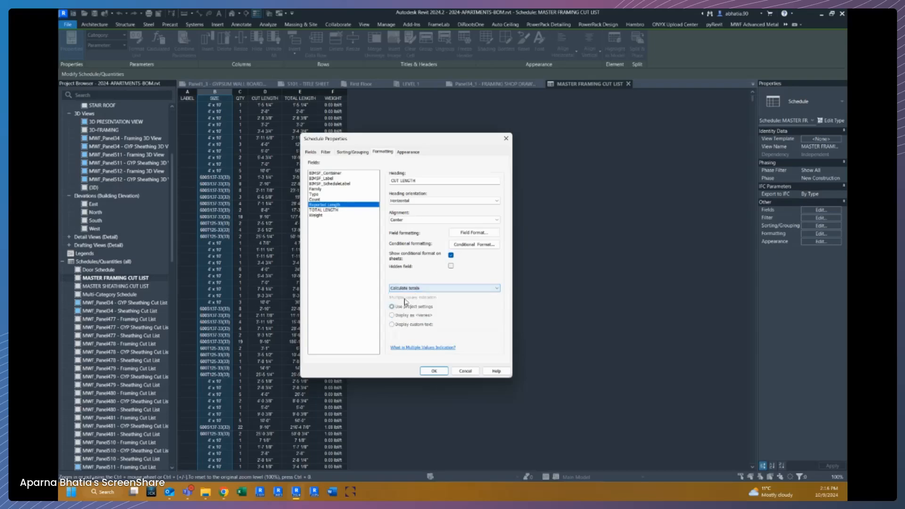
Inspect the TOTAL LENGTH field's formatting and its calculated-value formula.
left_click(333, 210)
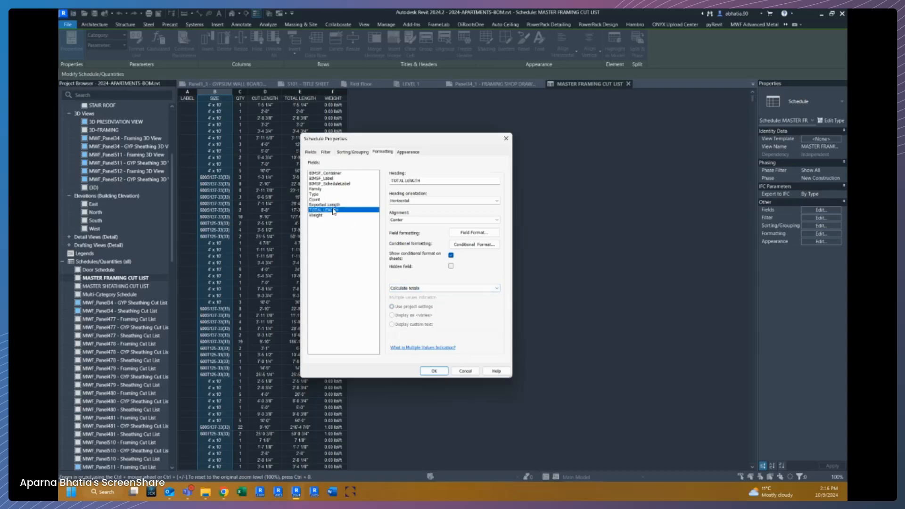
left_click(337, 205)
left_click(335, 210)
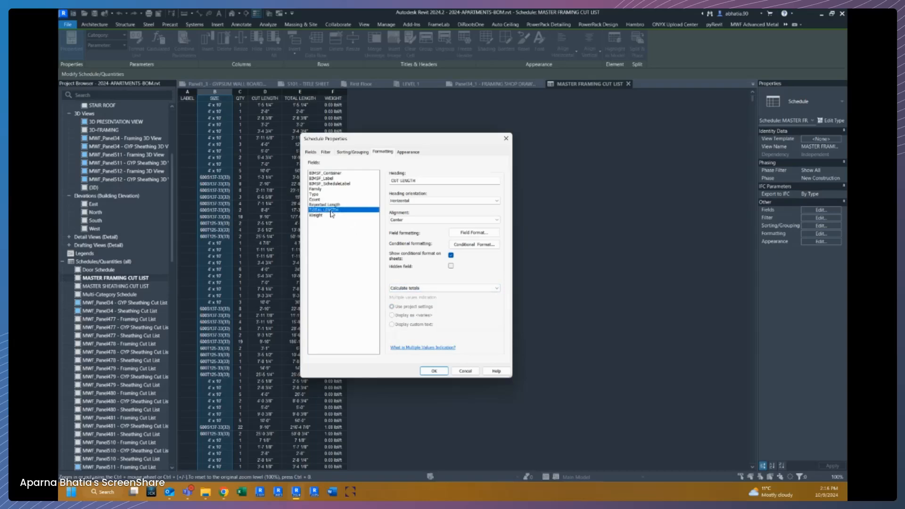
left_click(311, 152)
left_click(438, 247)
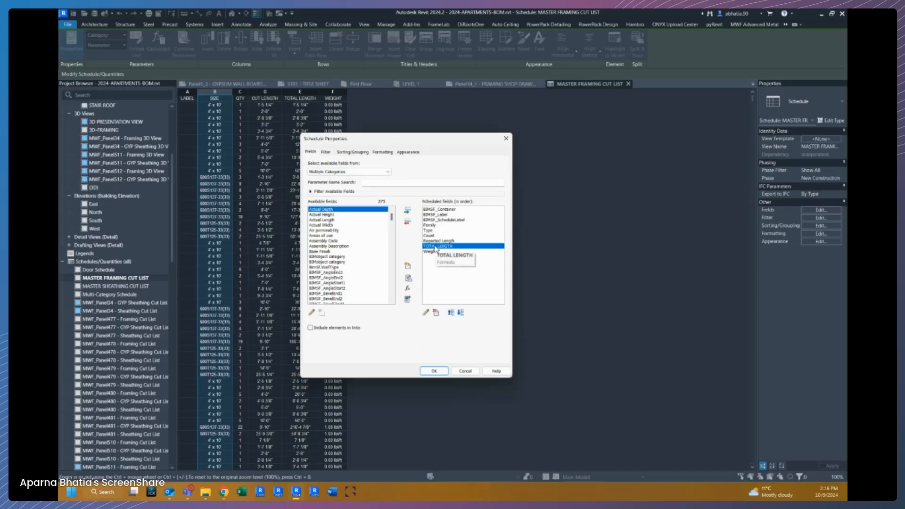
left_click(408, 288)
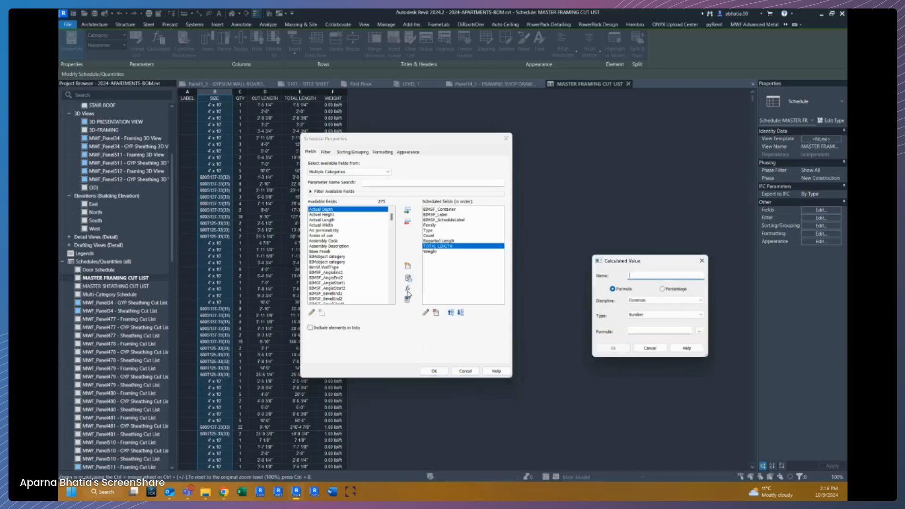
left_click(650, 348)
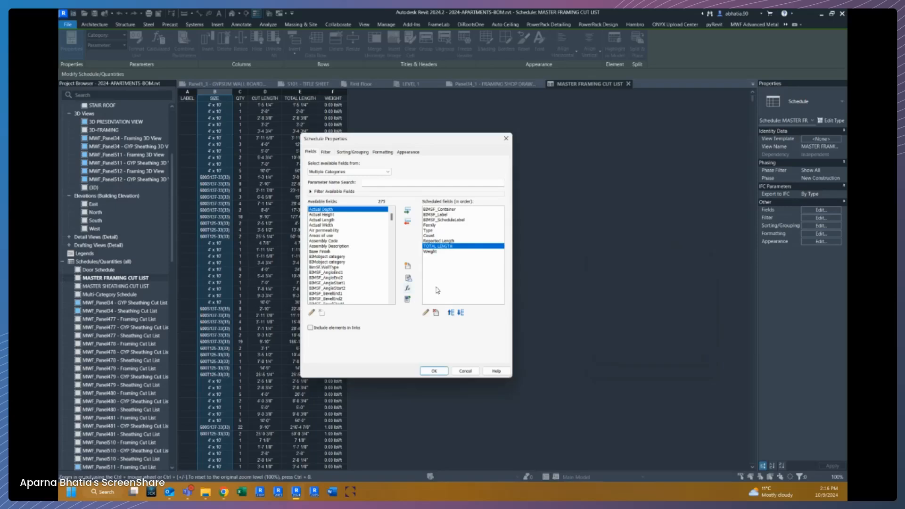
left_click(423, 312)
mouse_move(614, 263)
left_mouse_down()
mouse_move(370, 231)
mouse_move(350, 202)
left_mouse_up()
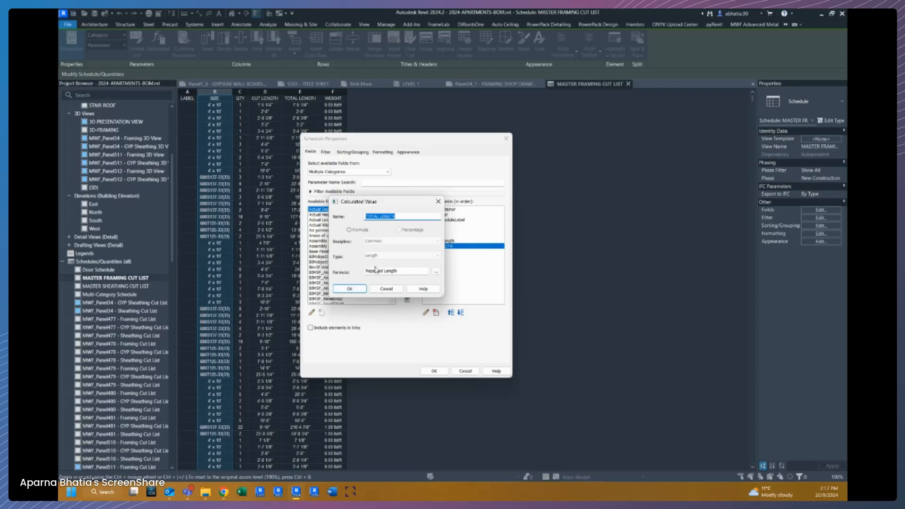
left_click(349, 289)
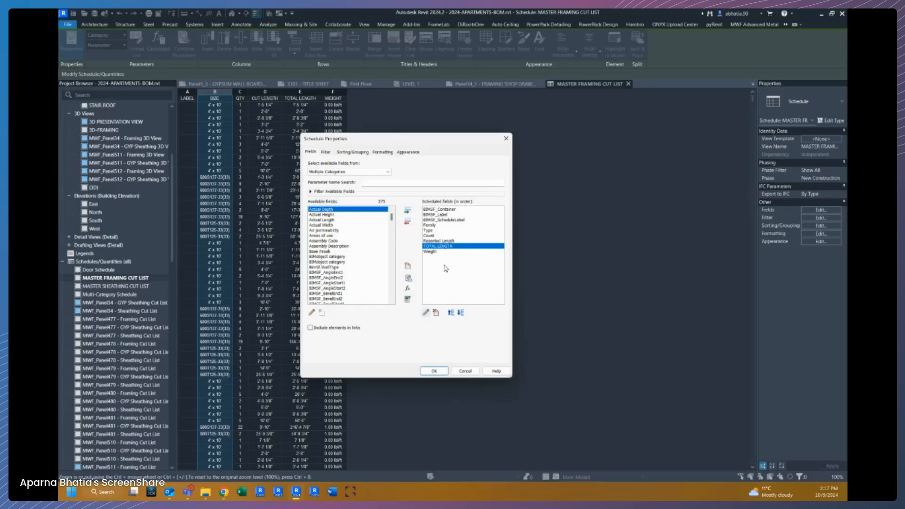
Open the Weight parameter's properties and close them without changes.
left_click(433, 253)
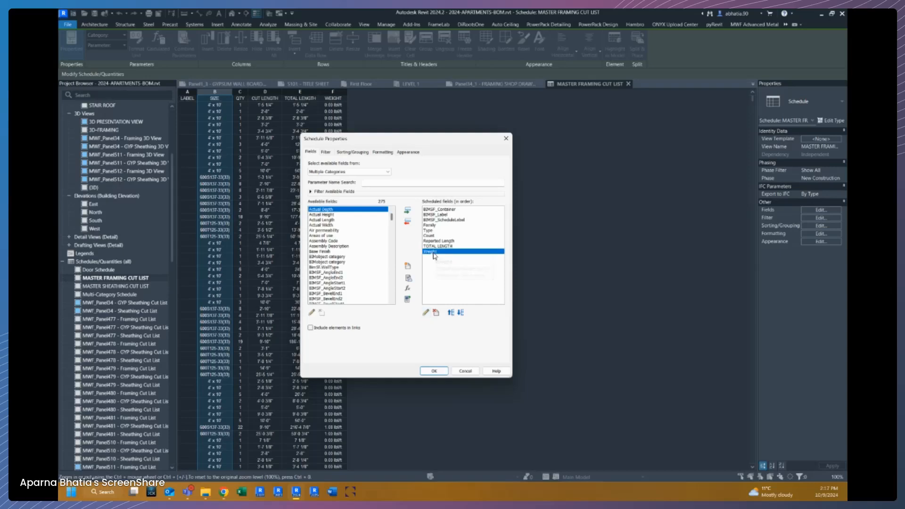
left_click(426, 314)
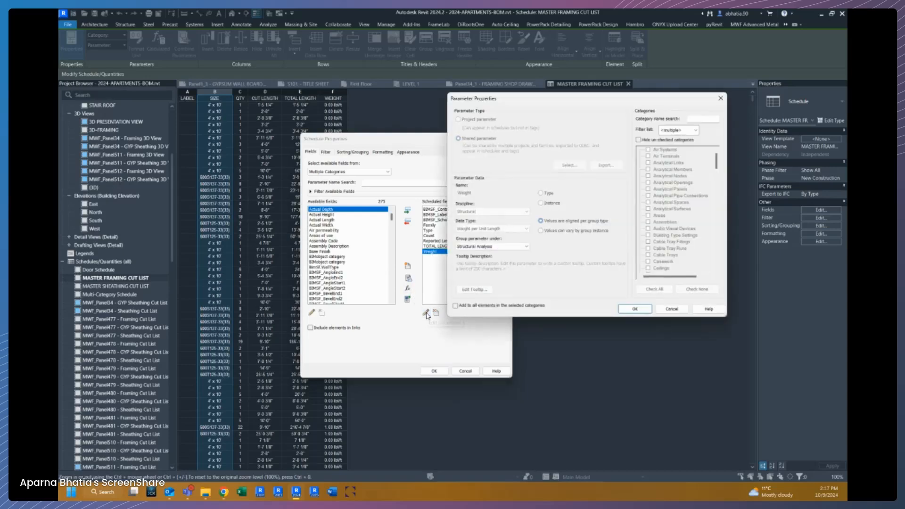
left_click(672, 309)
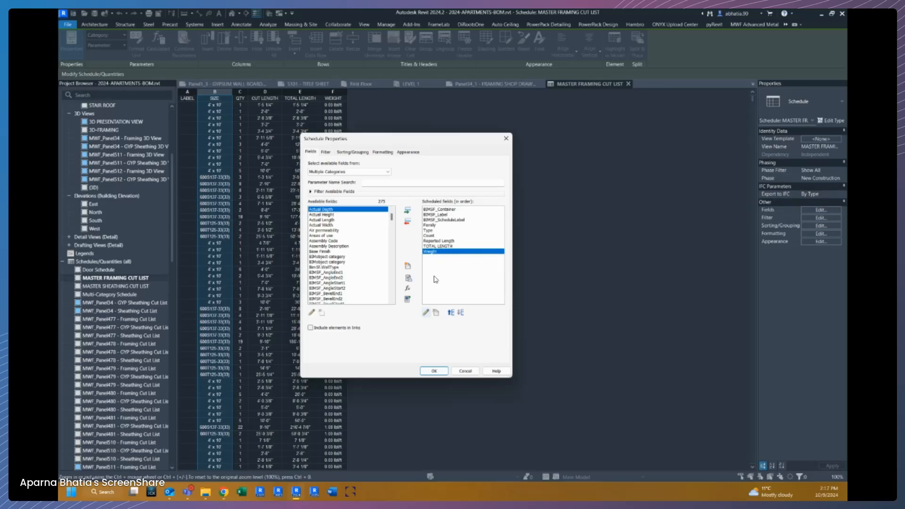
Create a calculated field named TOTAL WEIGHT with Structural discipline and Weight type.
left_click(408, 290)
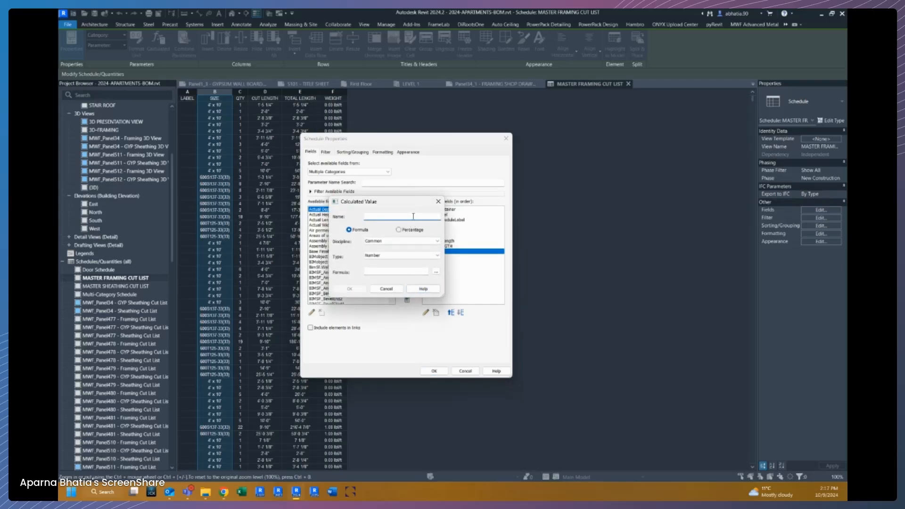
type("TOTAL WEIGHT")
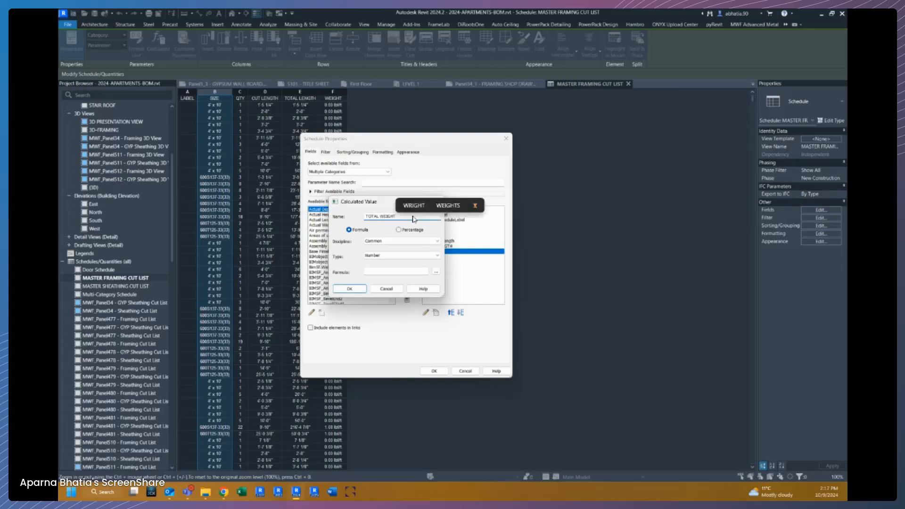
left_click_drag(378, 201, 358, 205)
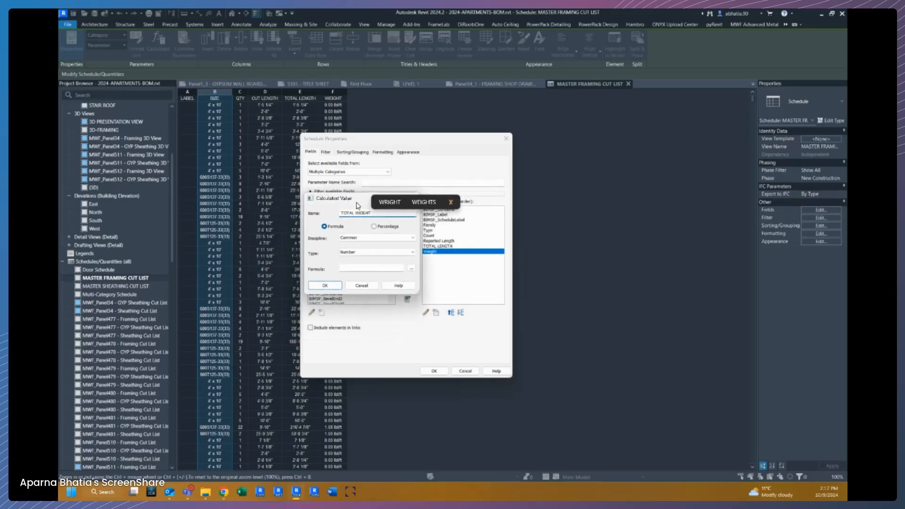
left_click(365, 239)
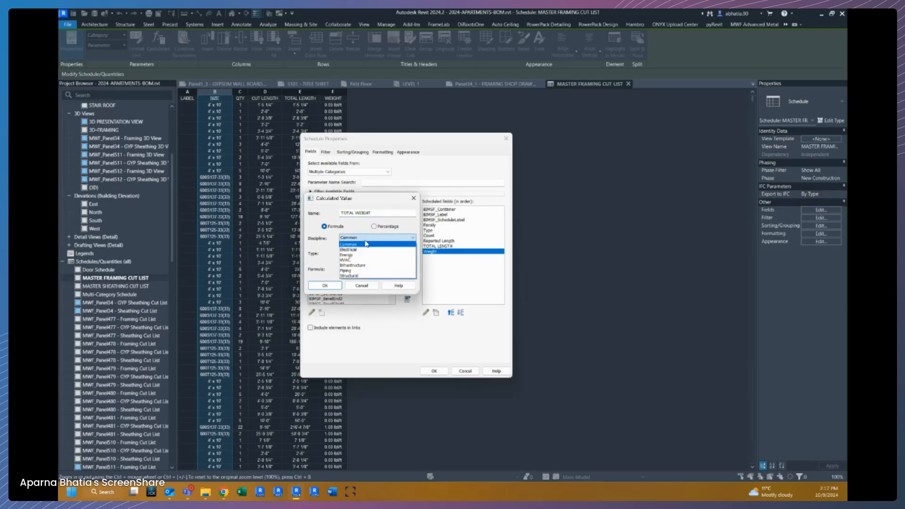
left_click(357, 278)
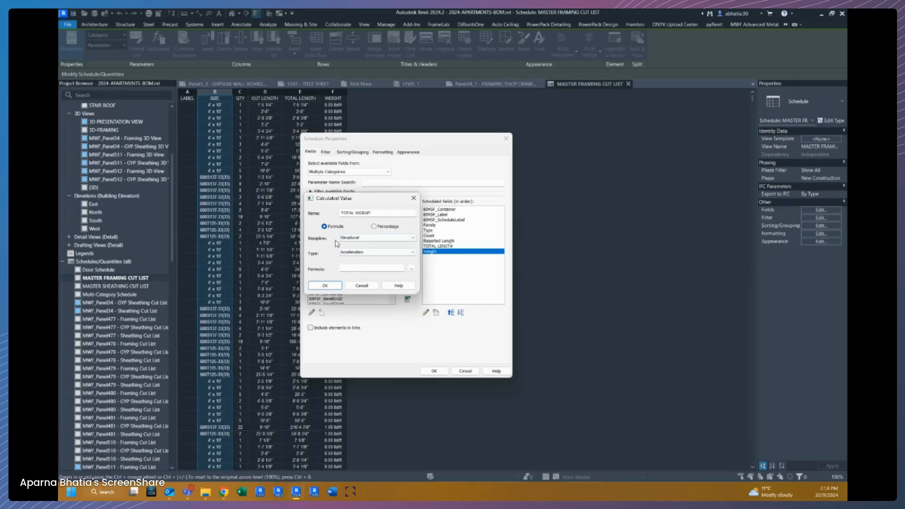
left_click(373, 238)
left_click(363, 244)
left_click(355, 253)
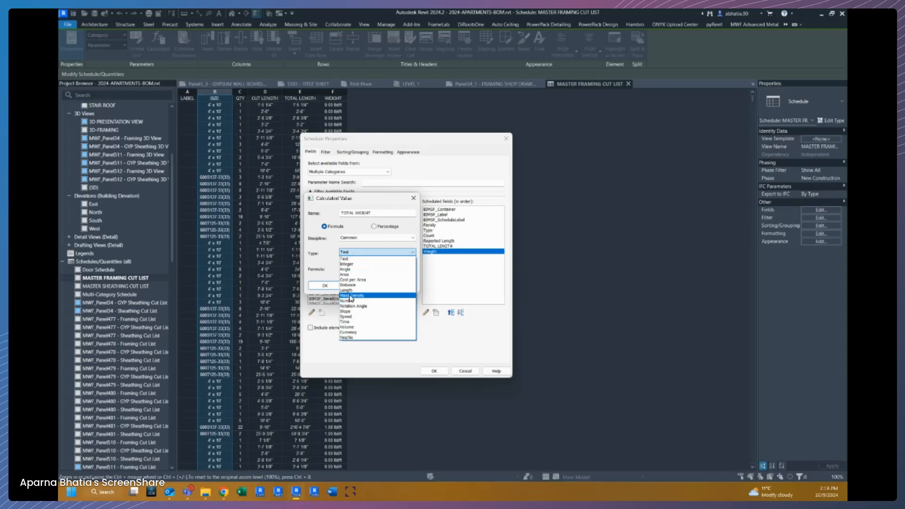
left_click(363, 239)
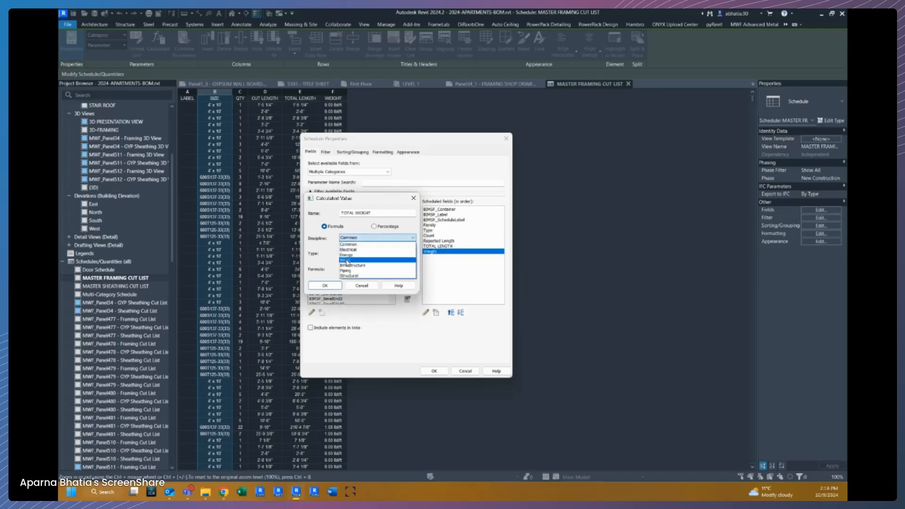
left_click(349, 276)
left_click(378, 252)
scroll(354, 319, "down", 4)
scroll(354, 319, "down", 1)
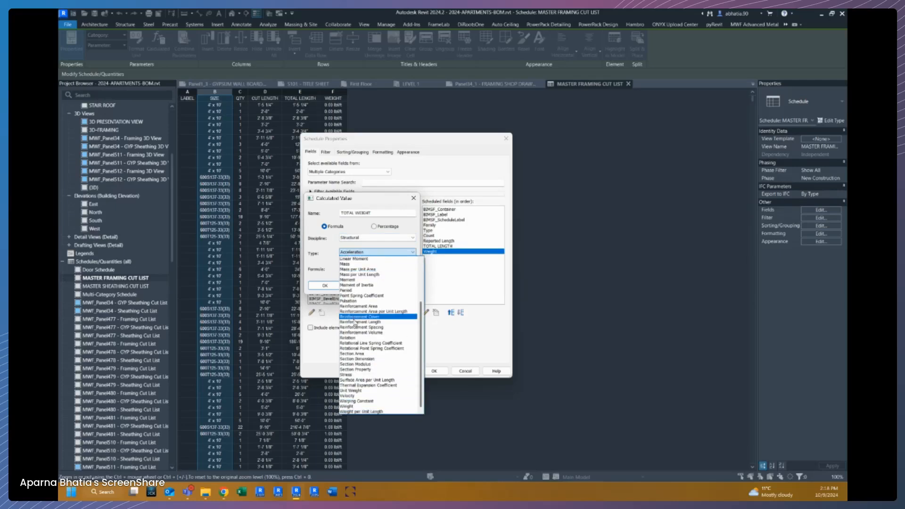
left_click(359, 407)
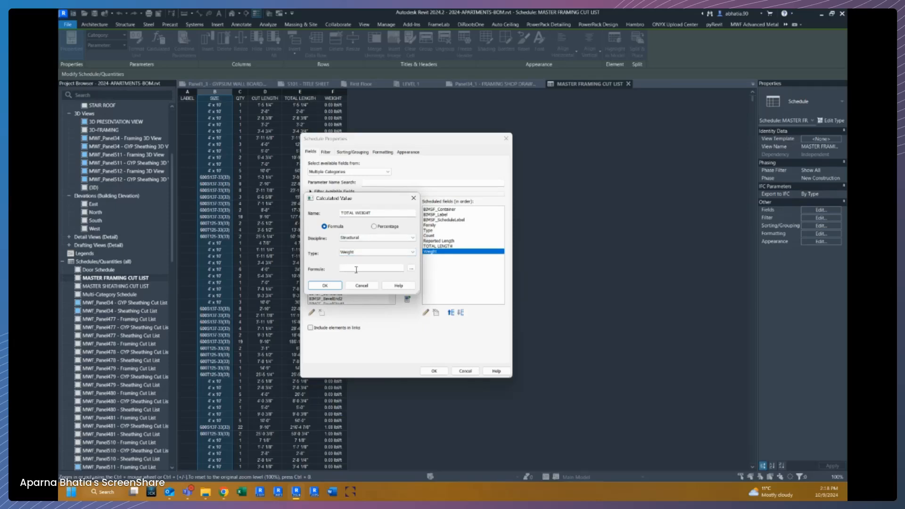
Set the TOTAL WEIGHT formula to Reported Length*Weight and add the field.
left_click(411, 269)
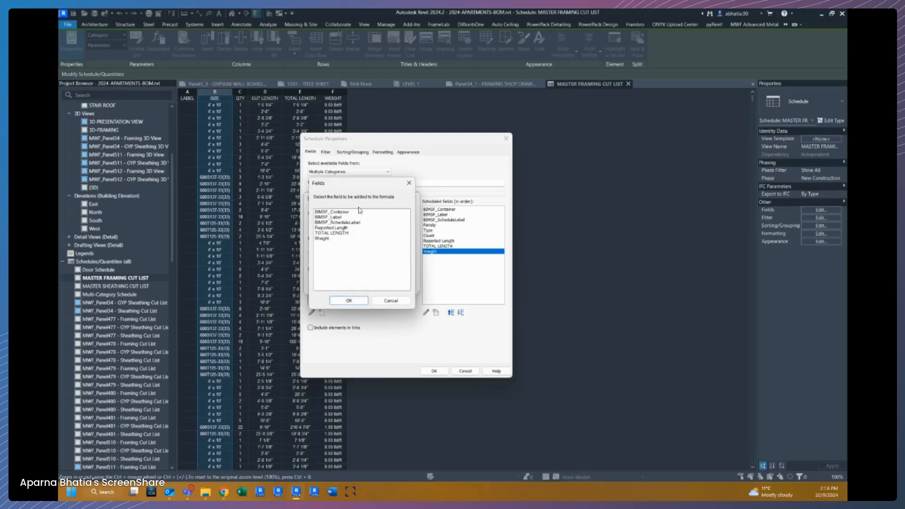
left_click(329, 228)
left_click(348, 301)
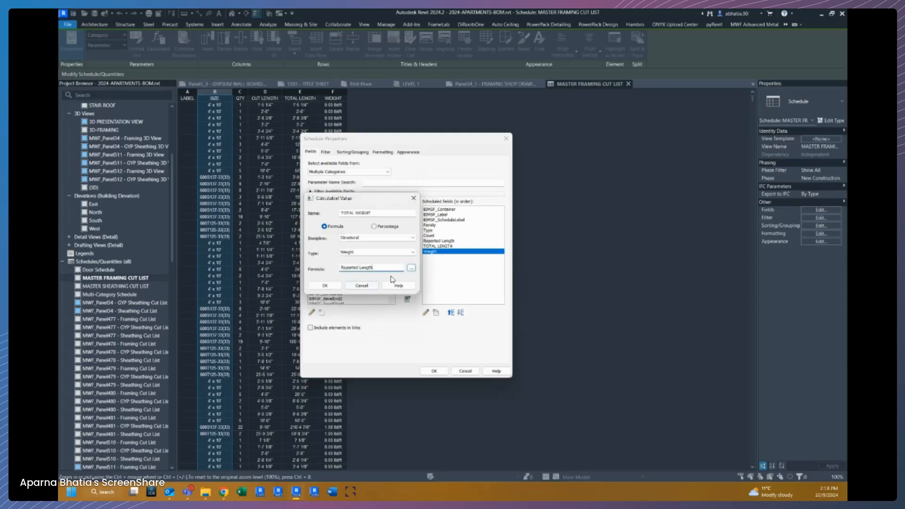
type("*")
left_click(411, 268)
left_click(330, 239)
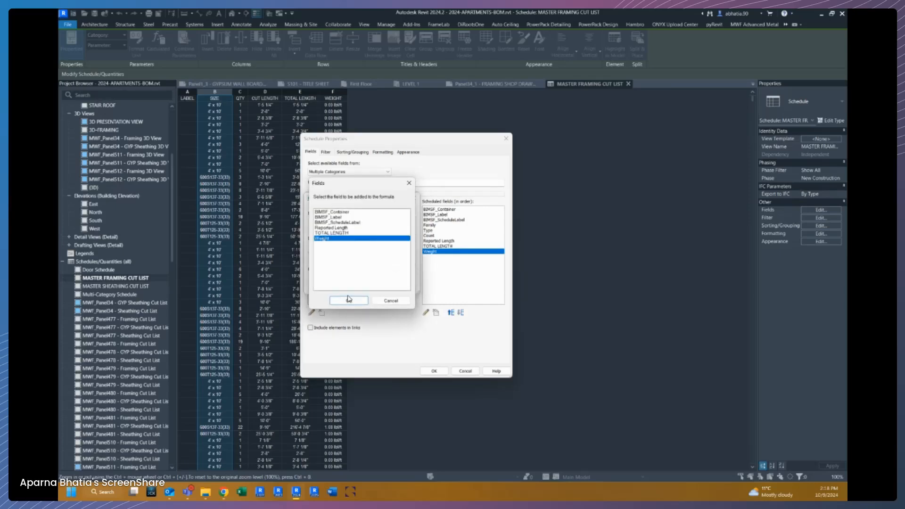
left_click(349, 301)
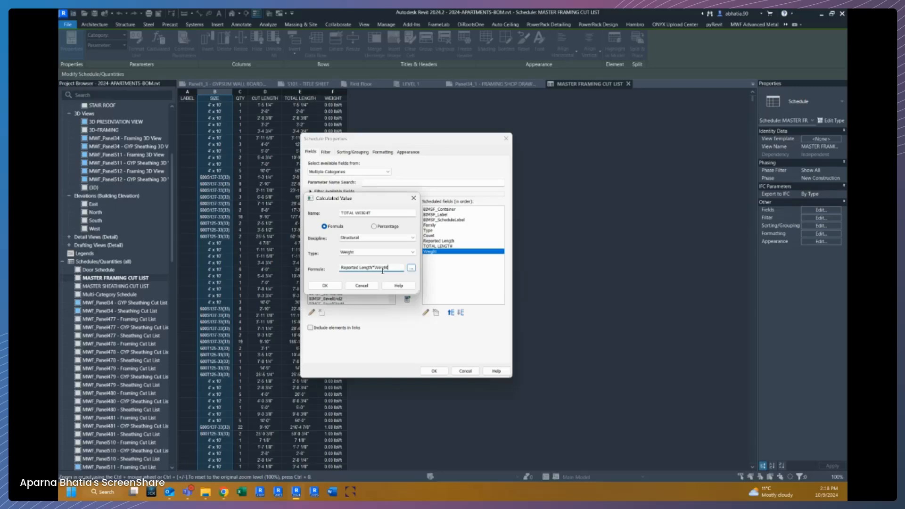
left_click(324, 286)
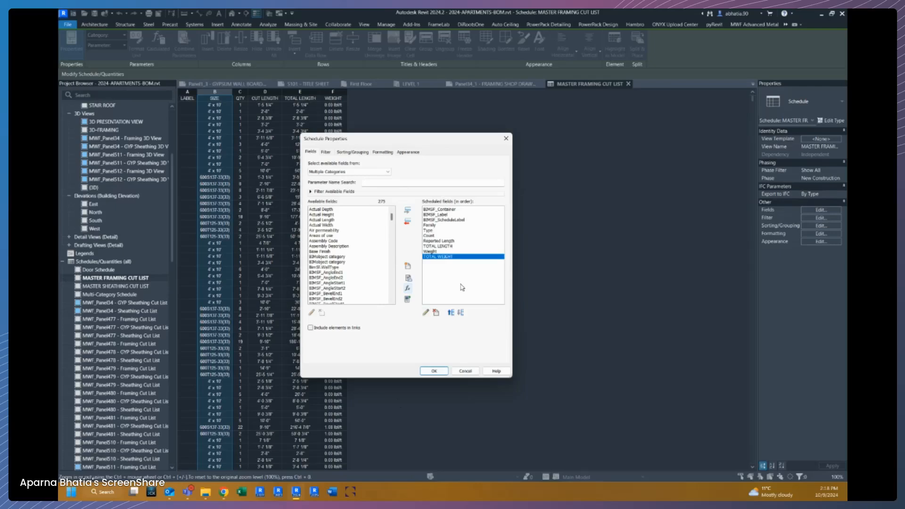
Add a filter so Family does not equal SheathingPanel.
left_click(325, 152)
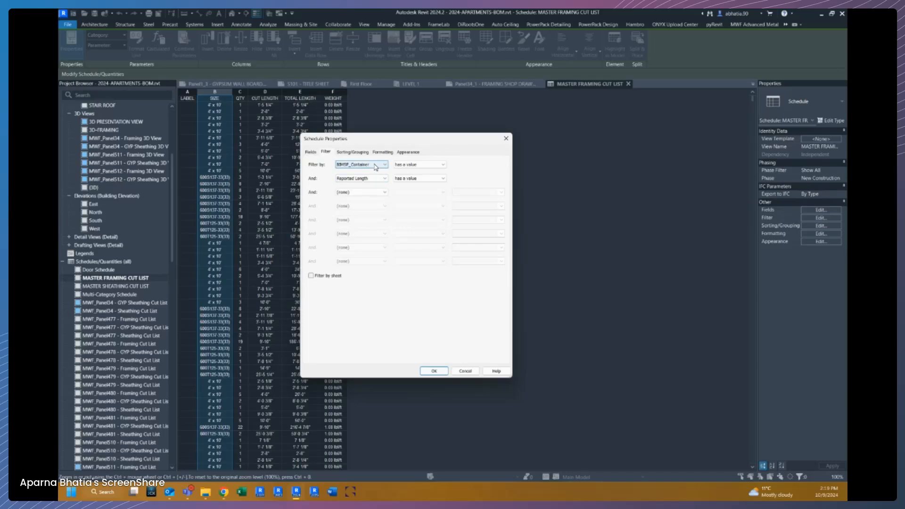
left_click(375, 178)
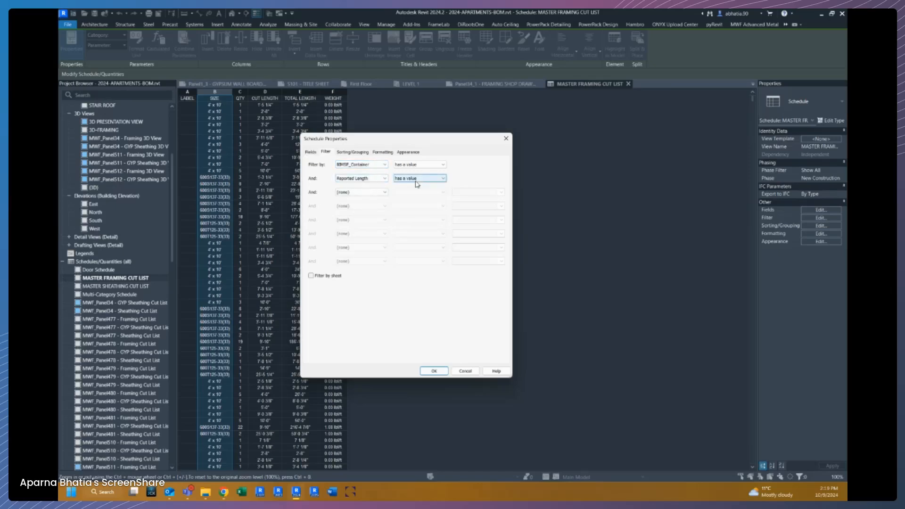
left_click(375, 192)
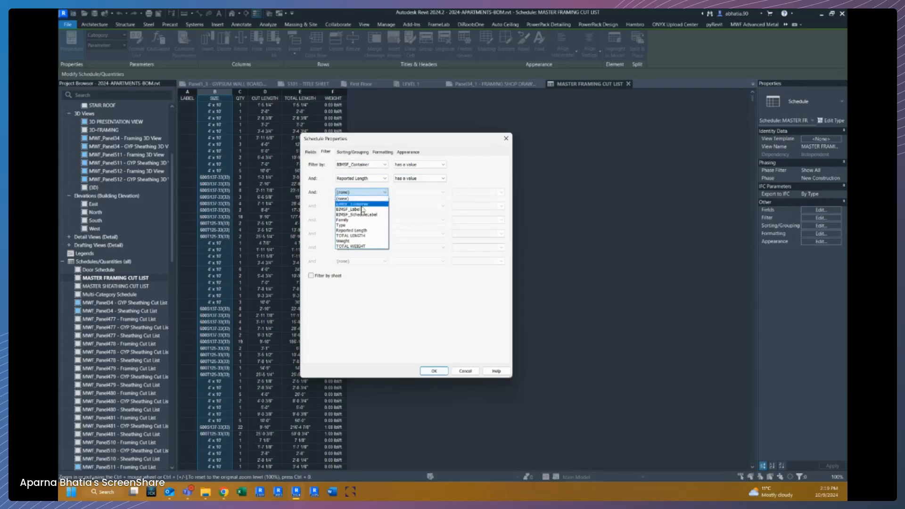
left_click(355, 220)
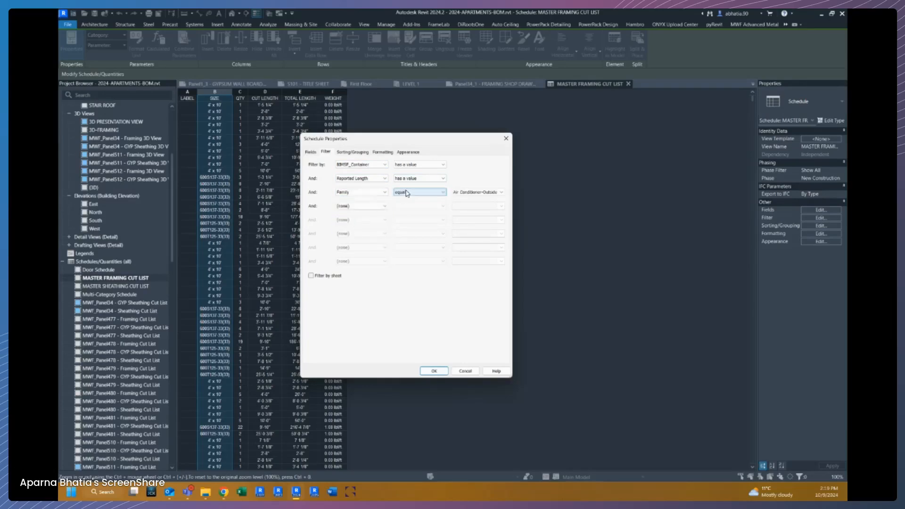
left_click(400, 192)
left_click(406, 204)
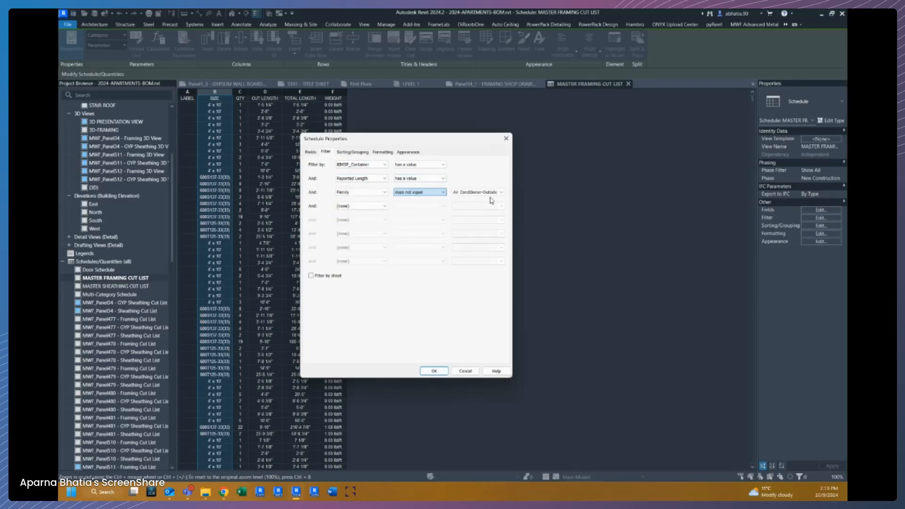
left_click(501, 193)
scroll(474, 266, "down", 1)
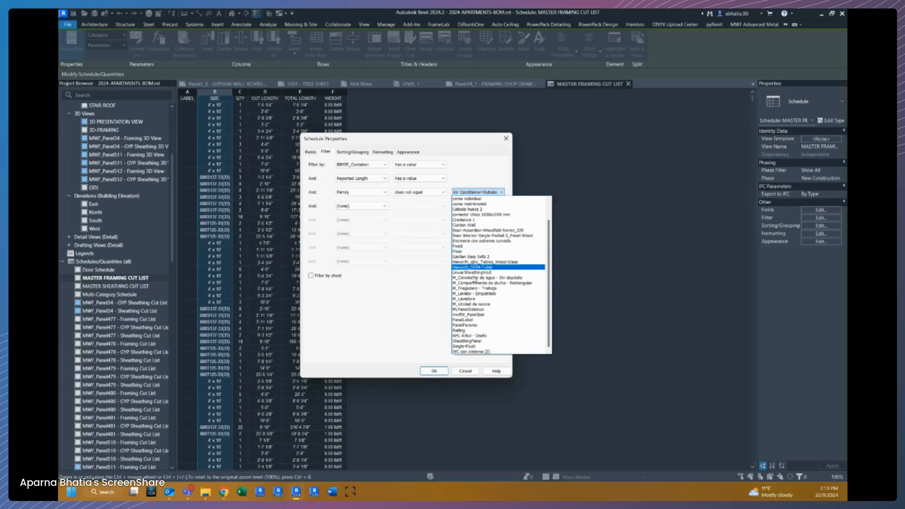
left_click(472, 349)
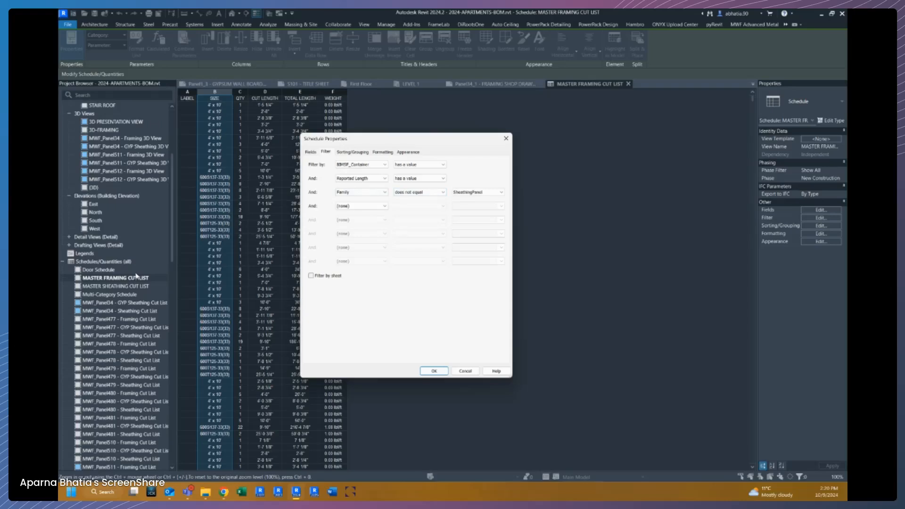
Turn on itemizing every instance in sorting and apply the schedule properties.
left_click(357, 153)
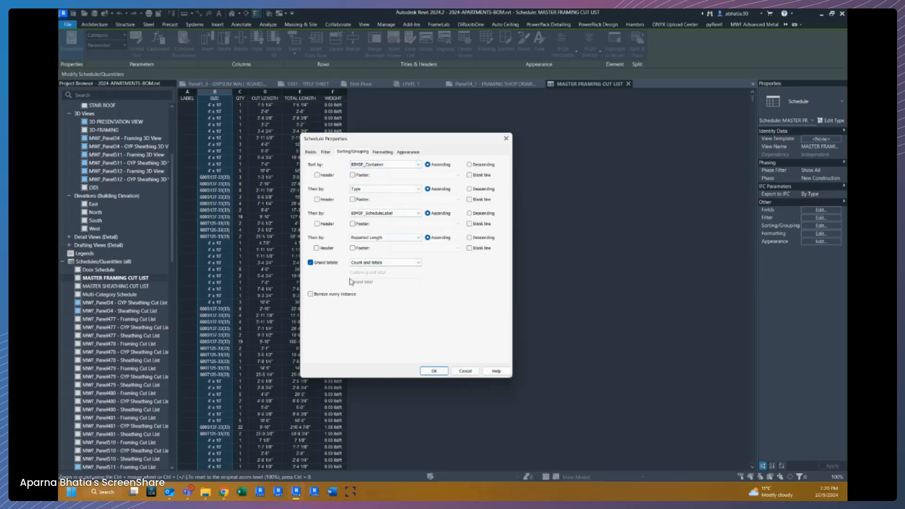
left_click(324, 296)
left_click(434, 371)
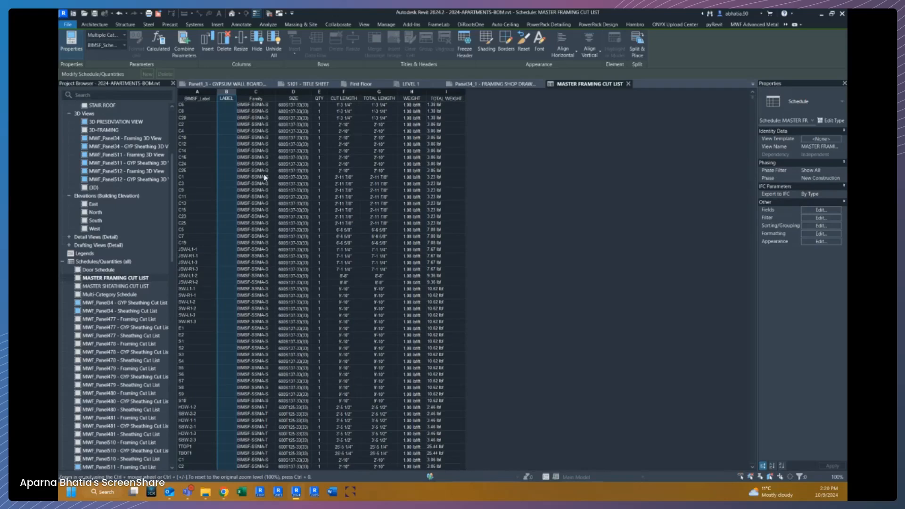
Hide the Family column in the schedule.
left_click(261, 93)
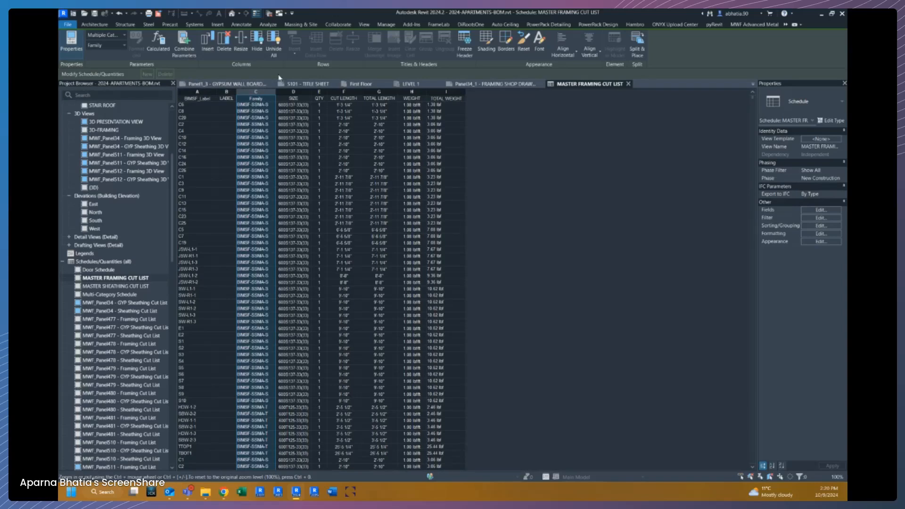
left_click(259, 44)
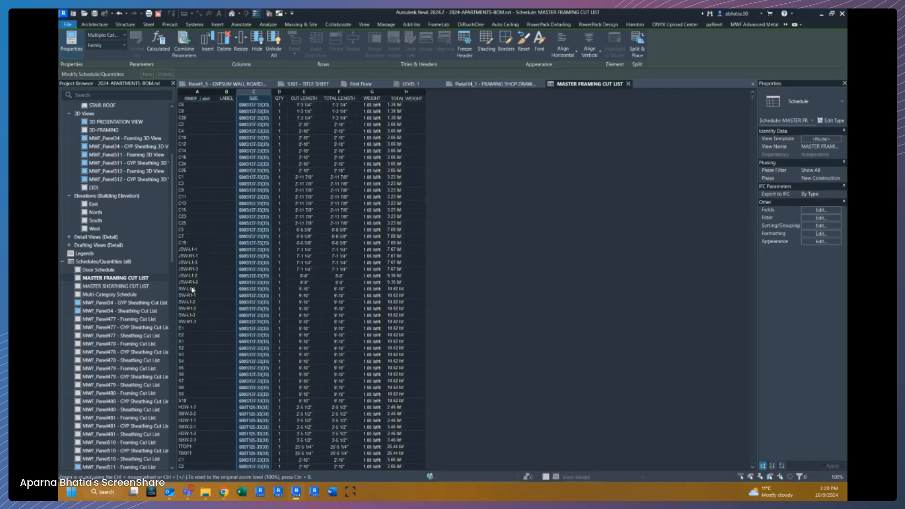
left_click(194, 106)
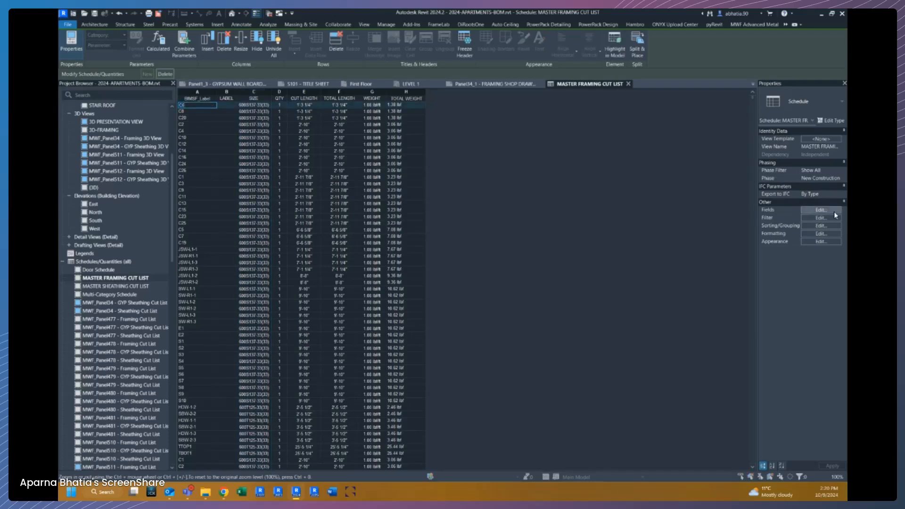
left_click(834, 211)
left_click(383, 152)
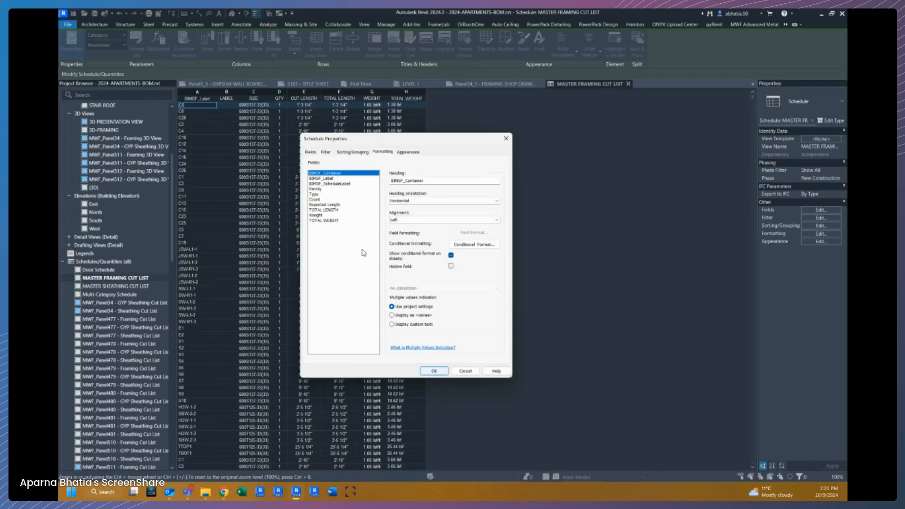
left_click(433, 371)
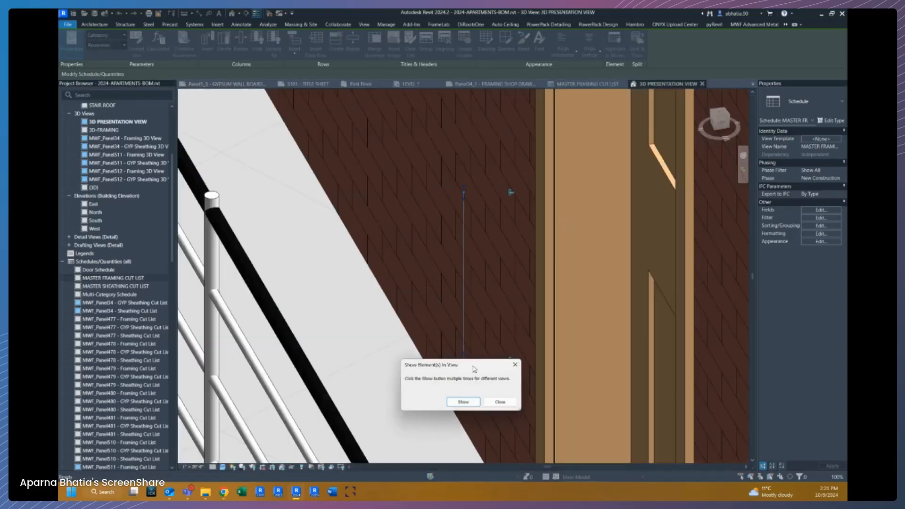
left_click(500, 402)
scroll(481, 297, "down", 3)
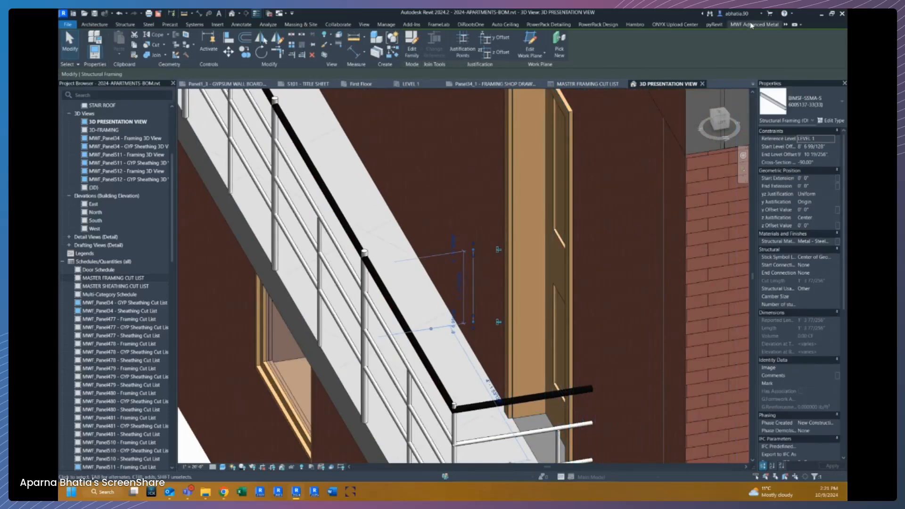
Add schedule labels to the framing using Distribution Strategy Type-A, adjusting its sequence width and start options.
left_click(734, 25)
left_click(676, 53)
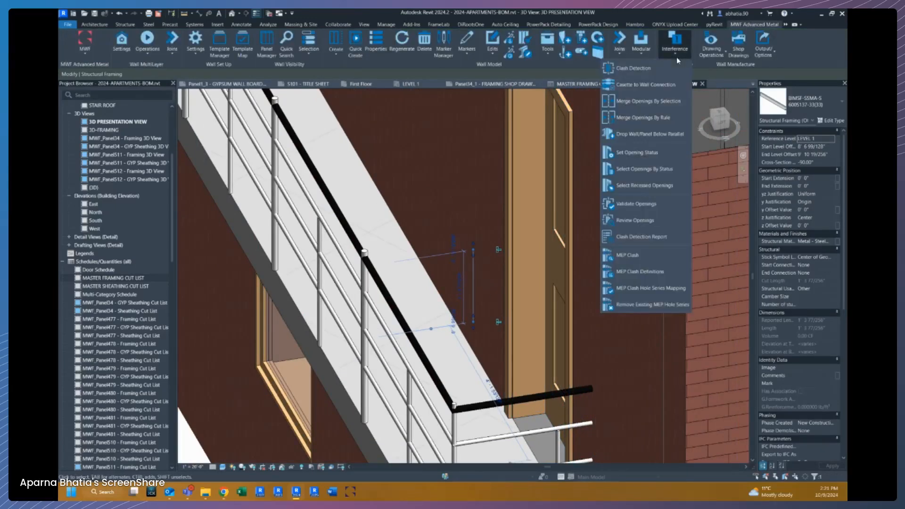
left_click(711, 47)
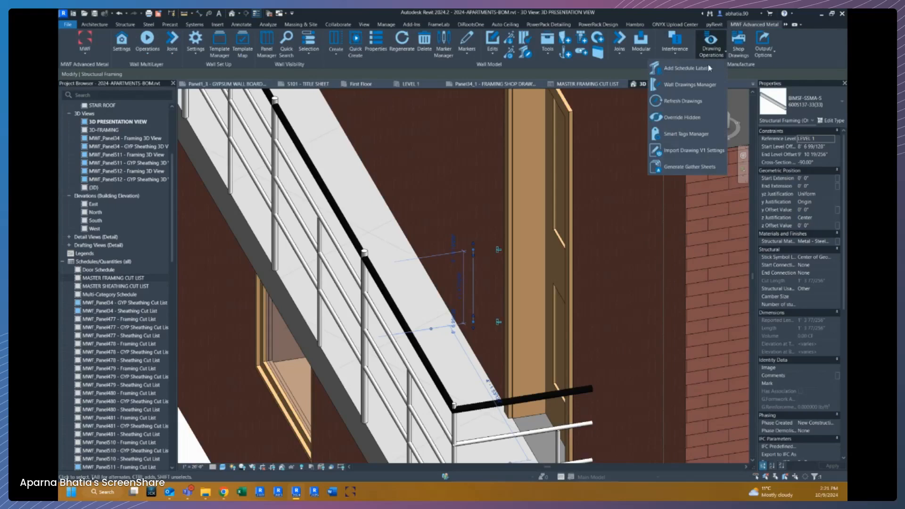
left_click(686, 68)
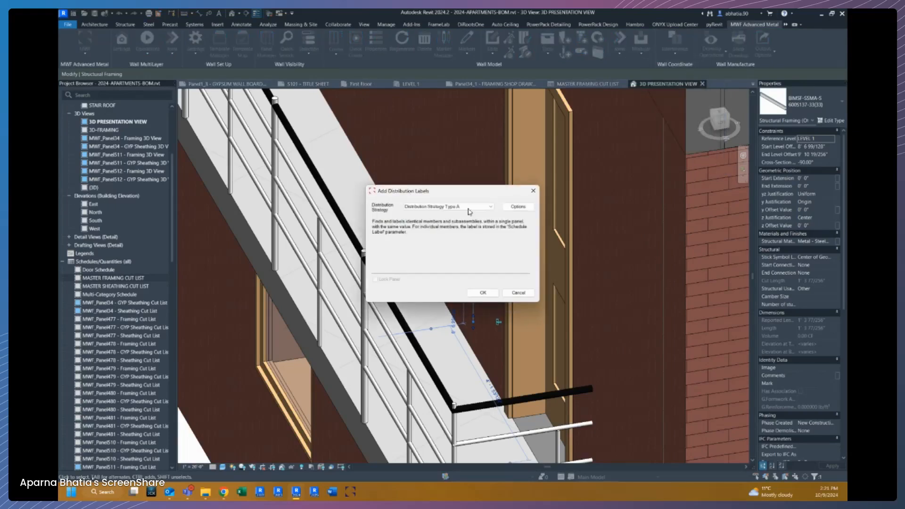
left_click(514, 207)
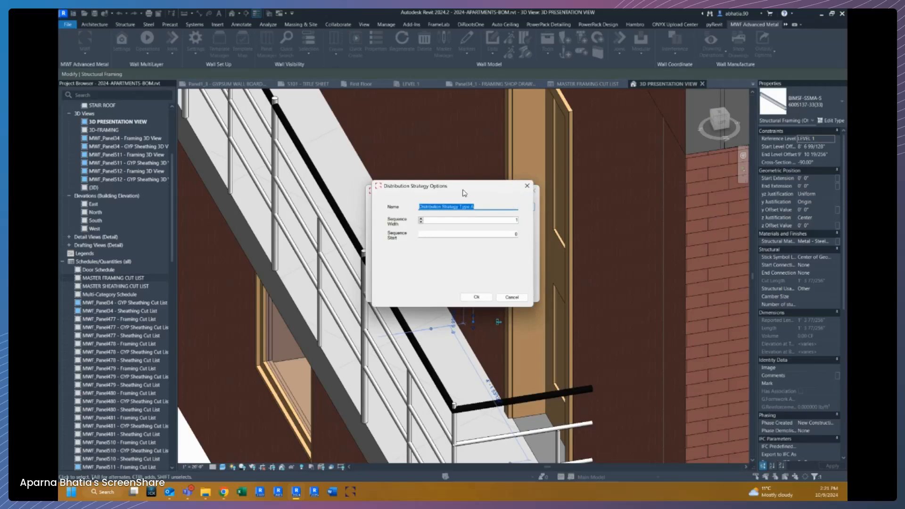
left_click_drag(463, 193, 306, 208)
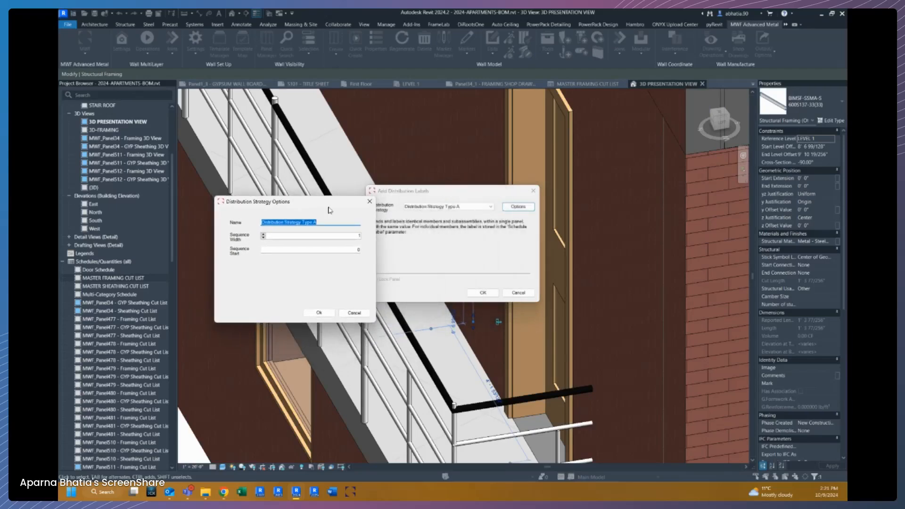
left_click(263, 234)
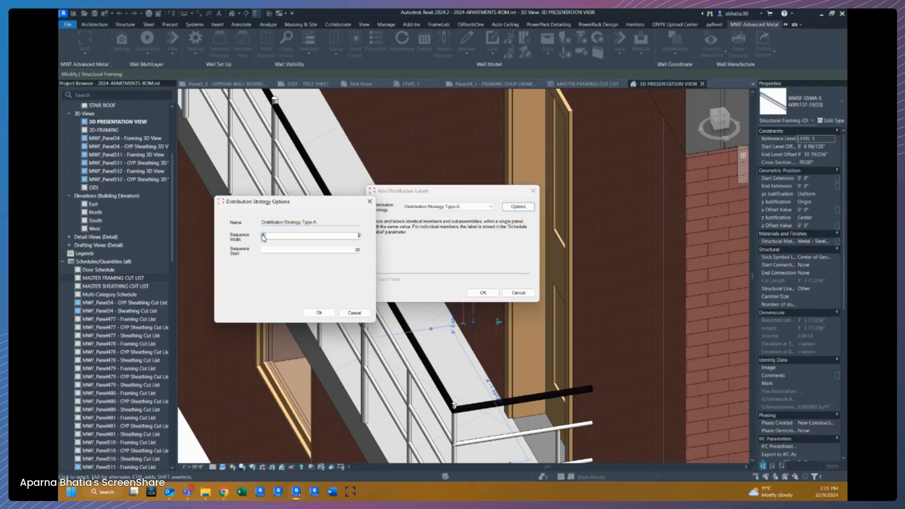
left_click(264, 237)
double_click(355, 249)
left_click(330, 314)
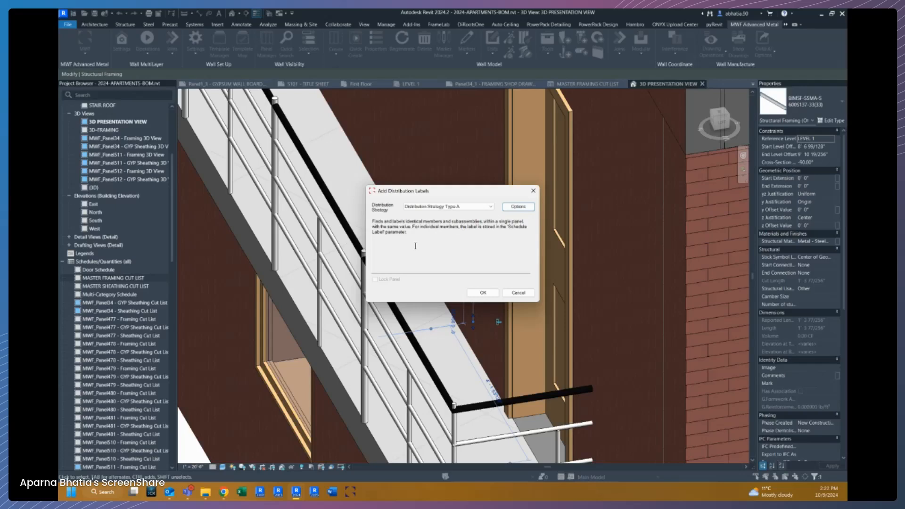
left_click(483, 294)
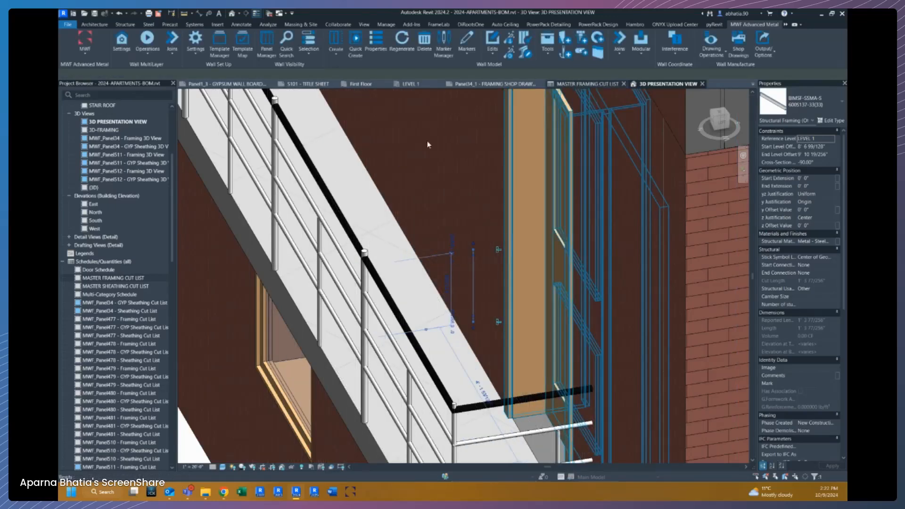
In the cut list's sorting, set the third sort level to BIMSF_Label and turn off itemizing every instance.
left_click(558, 87)
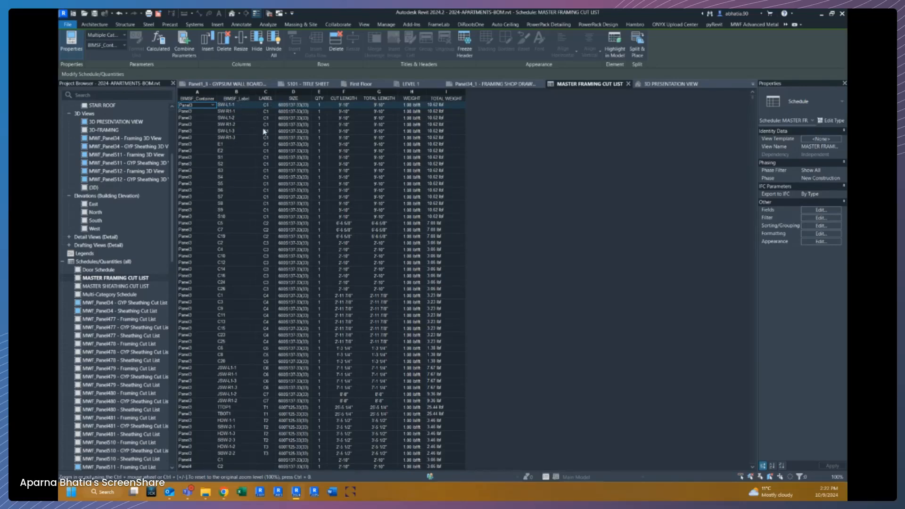
left_click(271, 99)
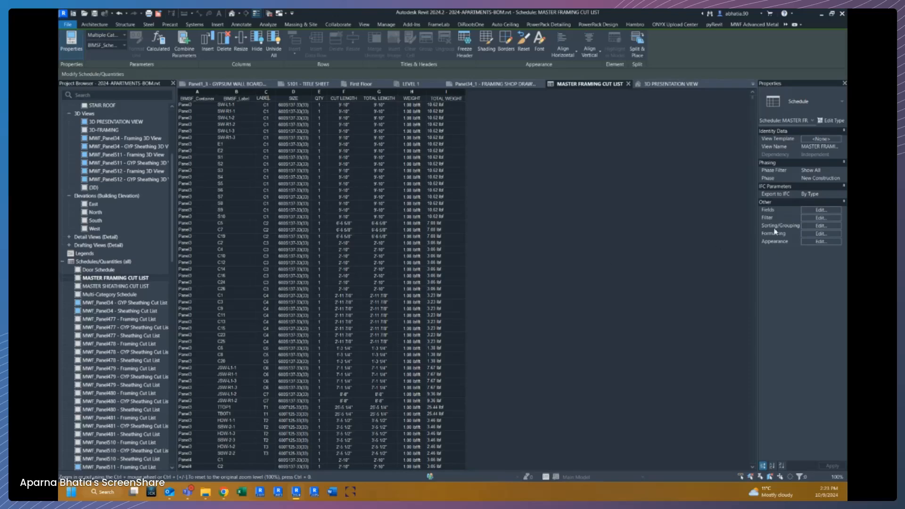
left_click(816, 225)
left_click(401, 165)
left_click(401, 165)
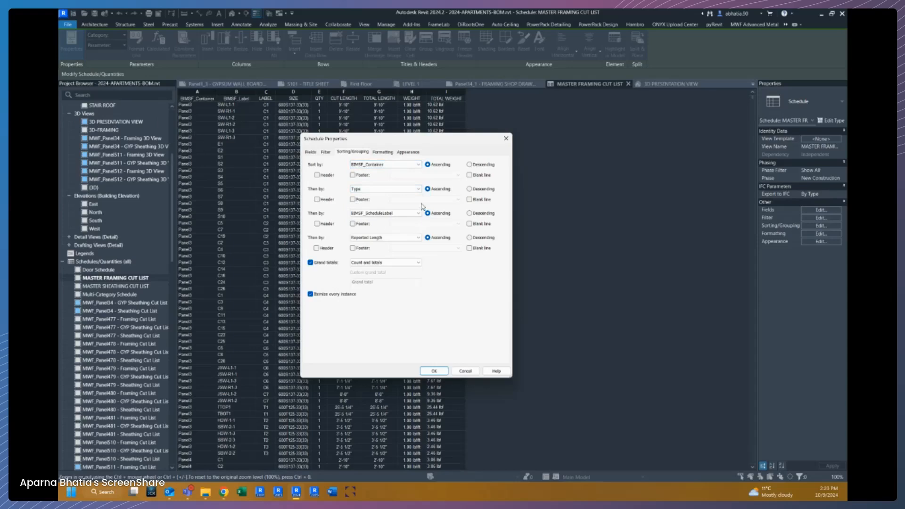
left_click(398, 214)
left_click(386, 231)
left_click(434, 371)
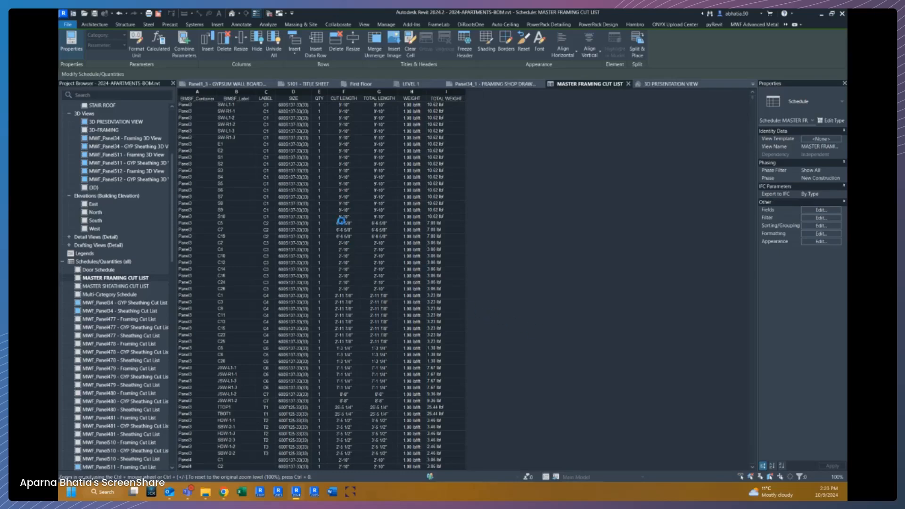
Change the cut list's third sort level to BIMSF_ScheduleLabel.
left_click(353, 170)
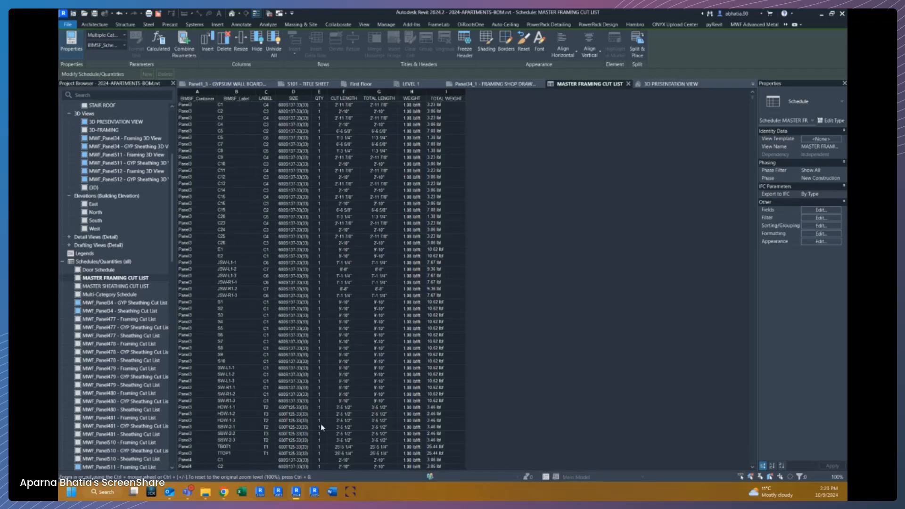
left_click(821, 226)
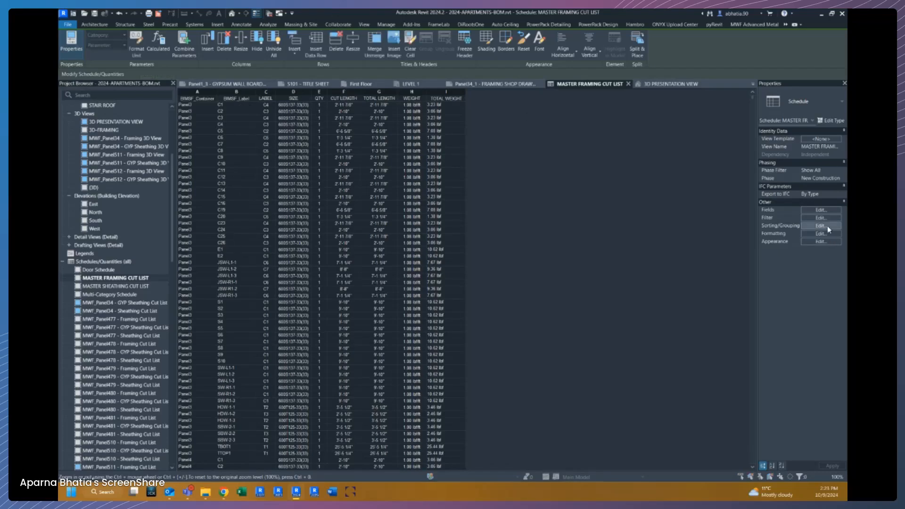
left_click(371, 213)
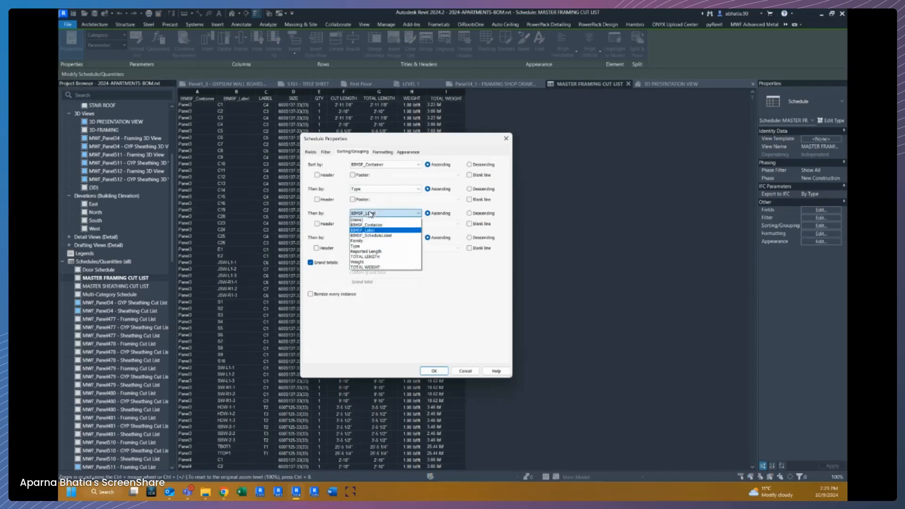
left_click(367, 235)
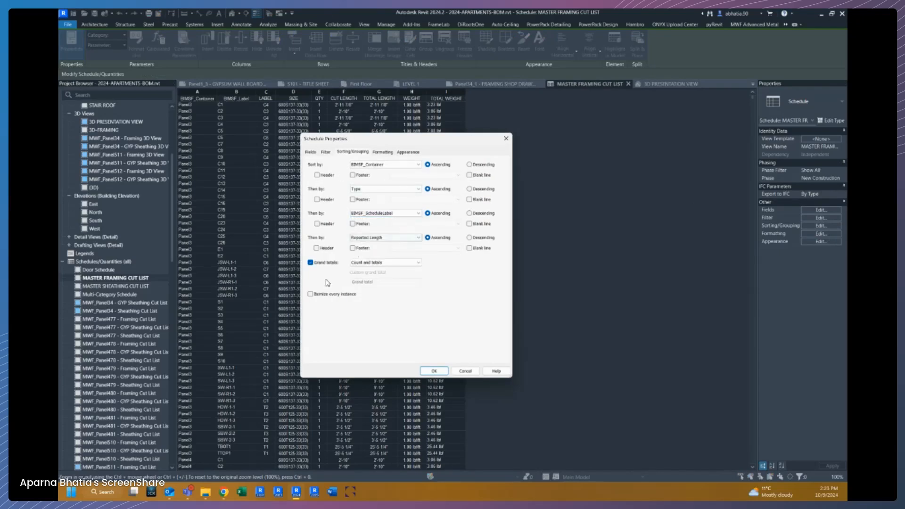
left_click(435, 372)
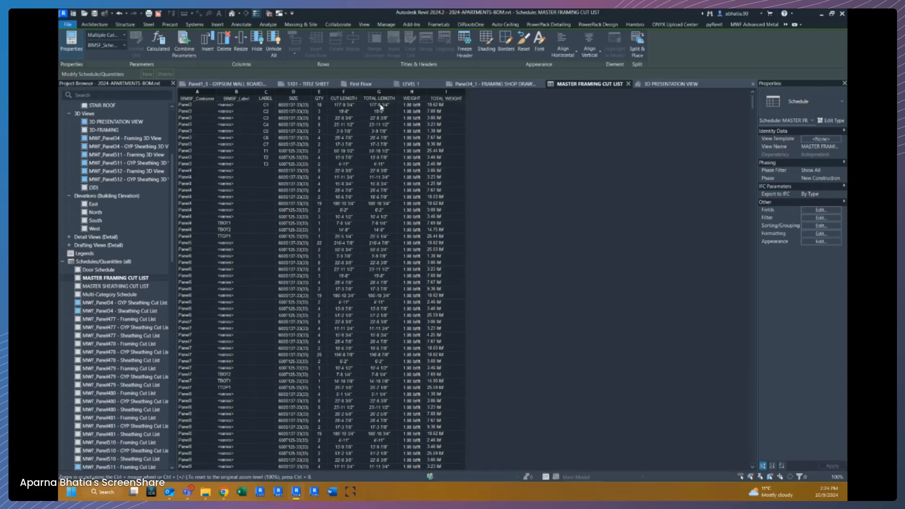
Set the Reported Length (CUT LENGTH) field's totals option to No calculation.
left_click(345, 105)
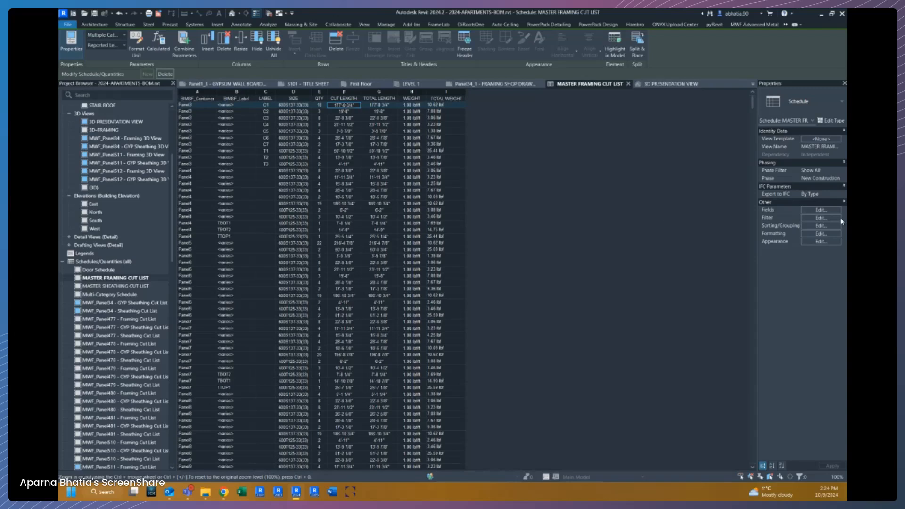
left_click(821, 210)
left_click(383, 152)
left_click(316, 206)
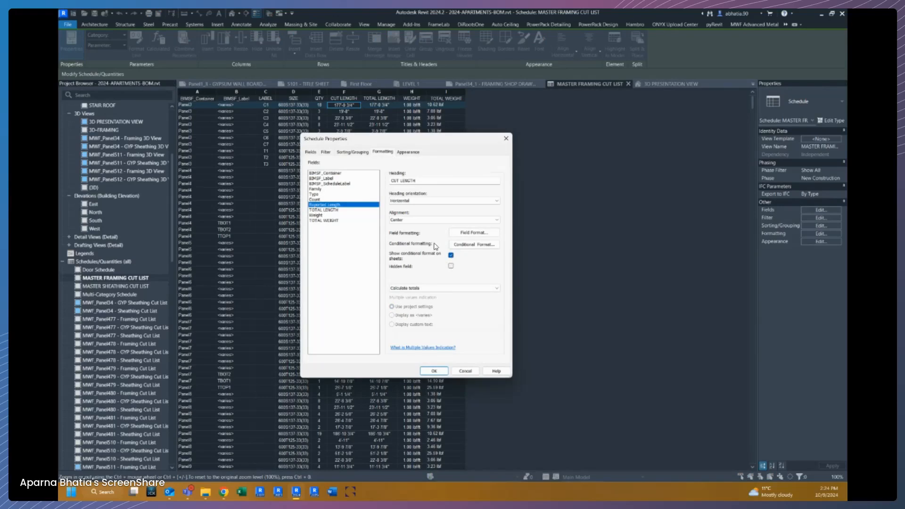
left_click(403, 289)
left_click(402, 301)
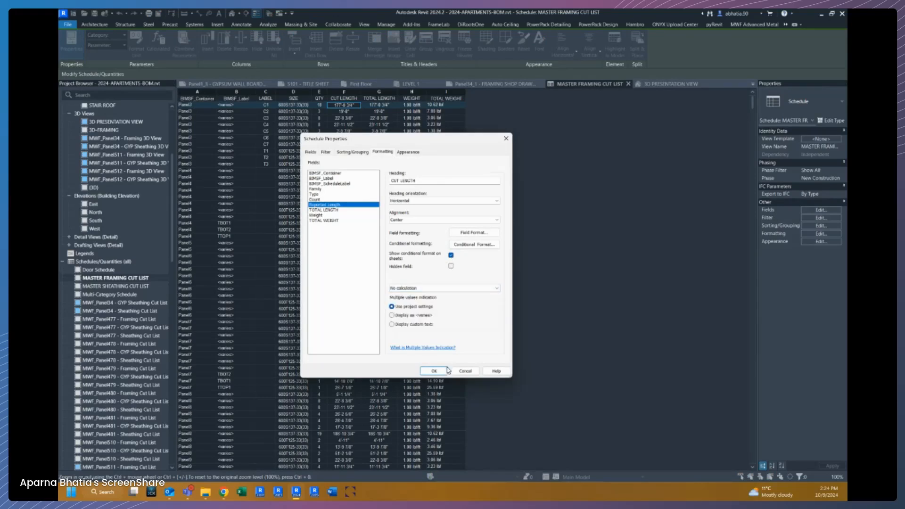
left_click(434, 371)
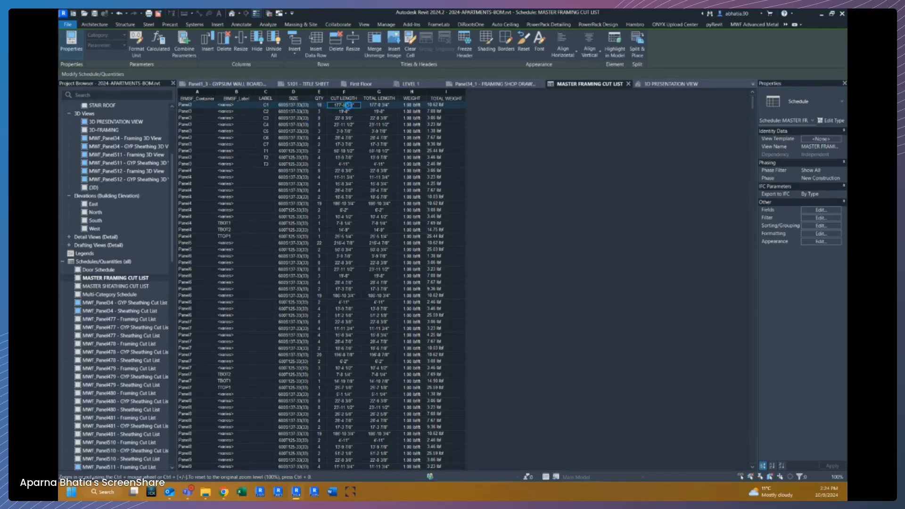
Hide the BIMSF_Container and BIMSF_Label columns in the cut list.
left_click(348, 105)
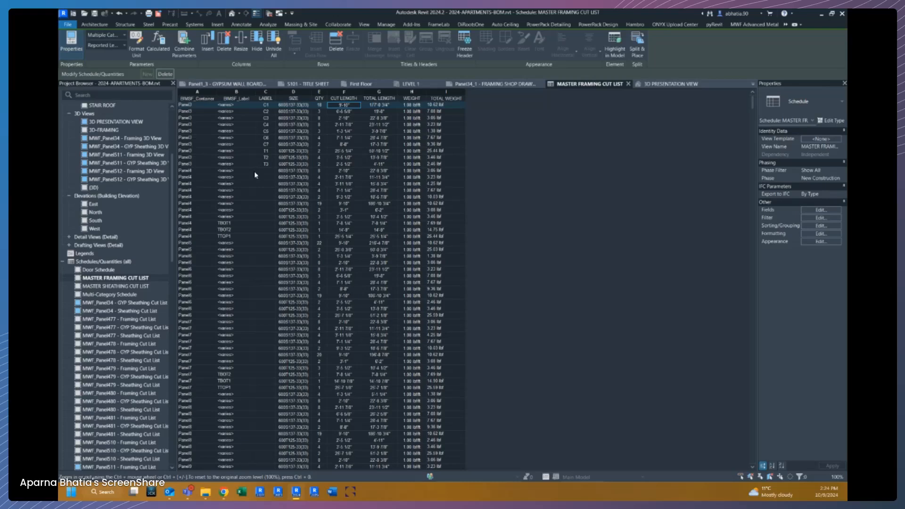
left_click(245, 92)
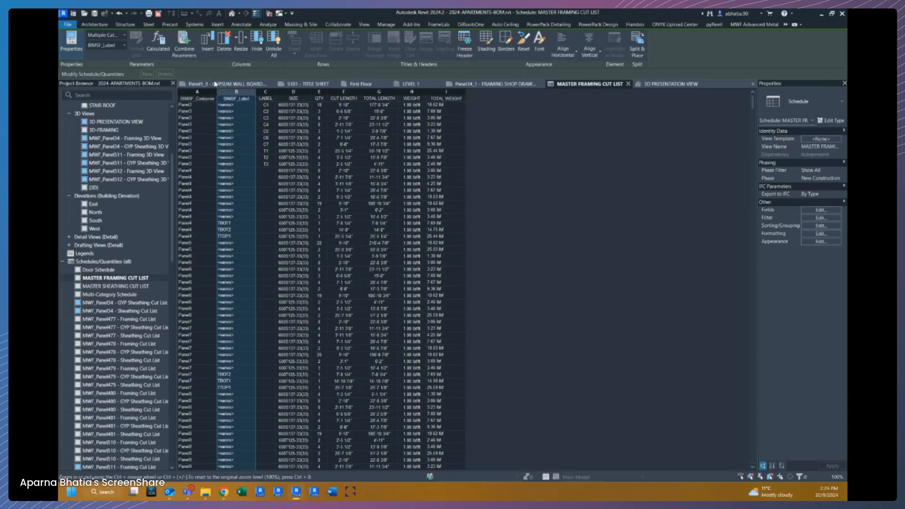
left_click(208, 92, "shift")
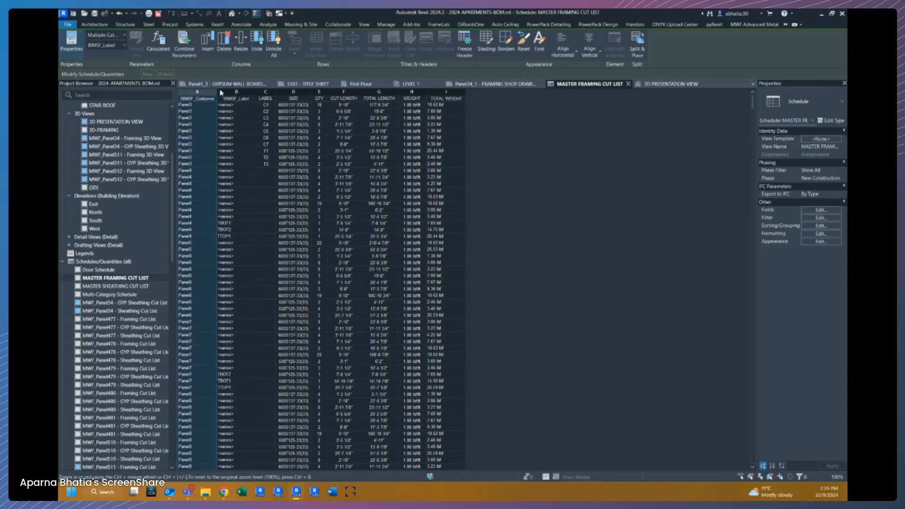
left_click(254, 50)
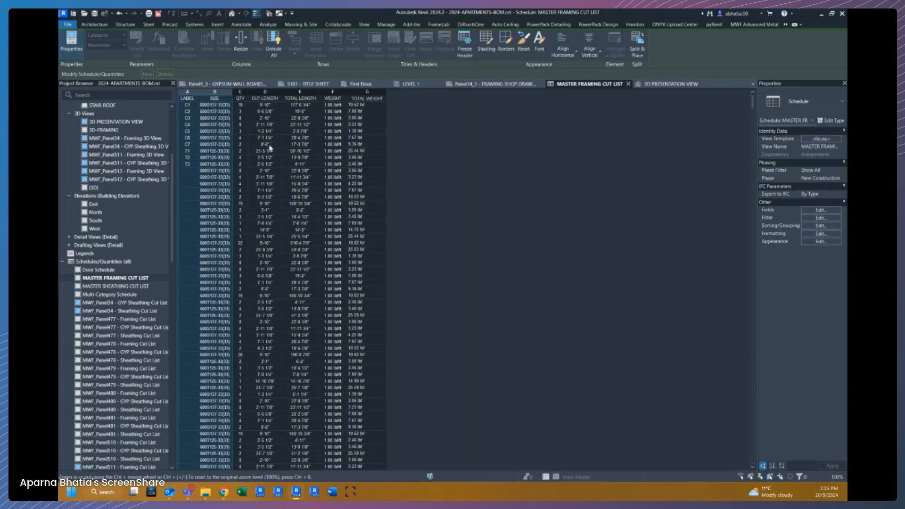
Change the alignment of the TOTAL WEIGHT column.
left_click(372, 93)
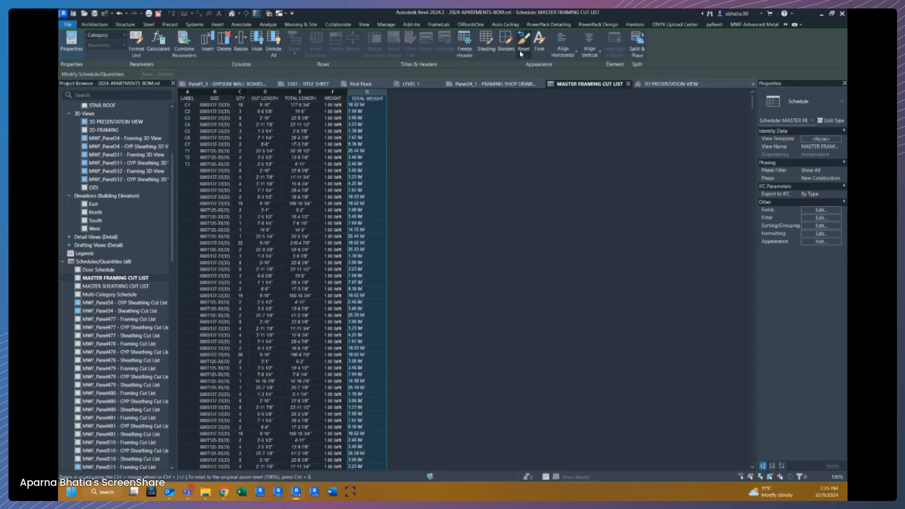
left_click(575, 53)
left_click(573, 83)
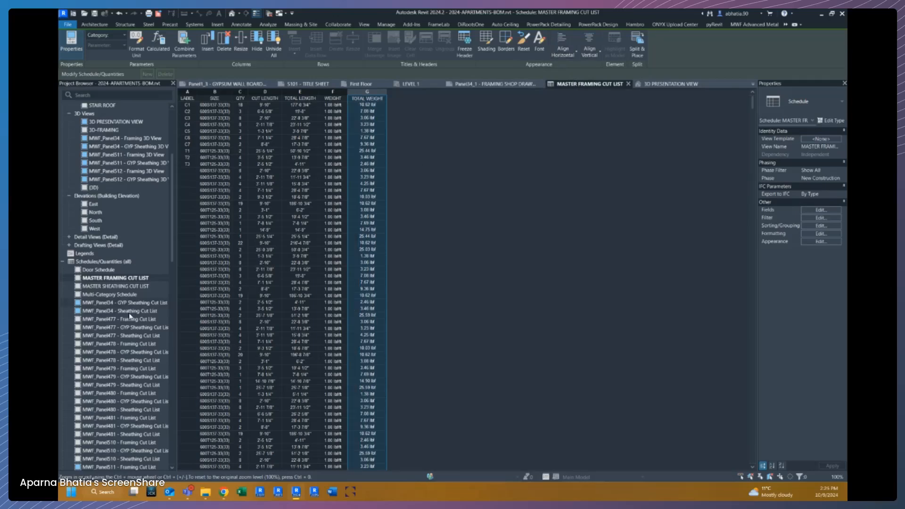
Open the Panel34_1 - FRAMING SHOP DRAWING sheet and expand the schedules list in the project browser.
left_click(63, 263)
scroll(97, 288, "down", 1)
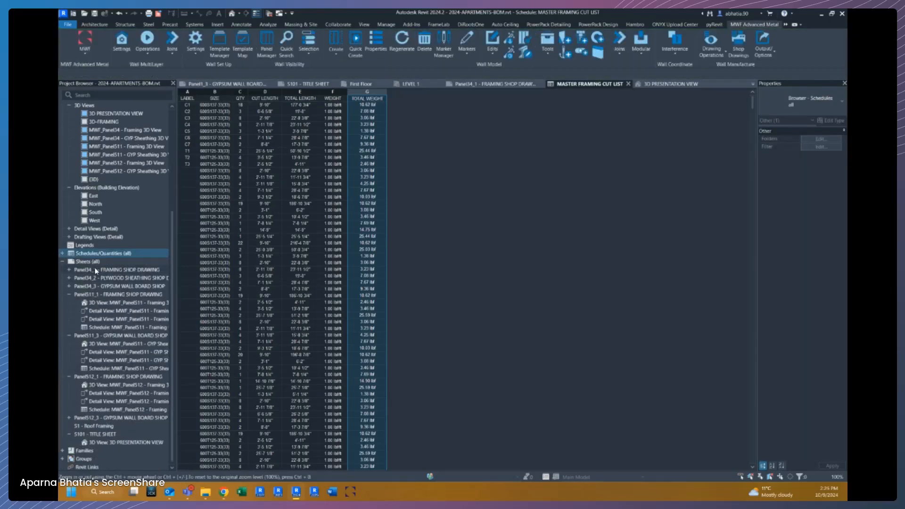
double_click(96, 272)
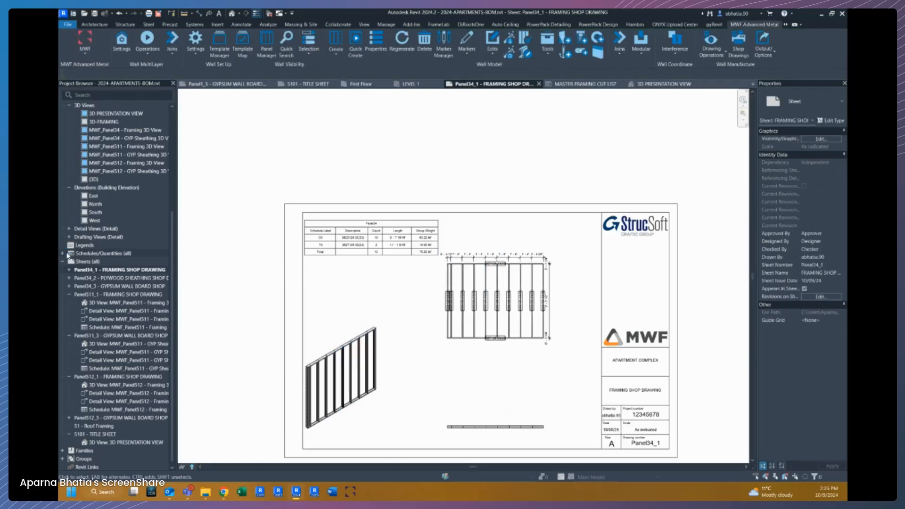
double_click(67, 255)
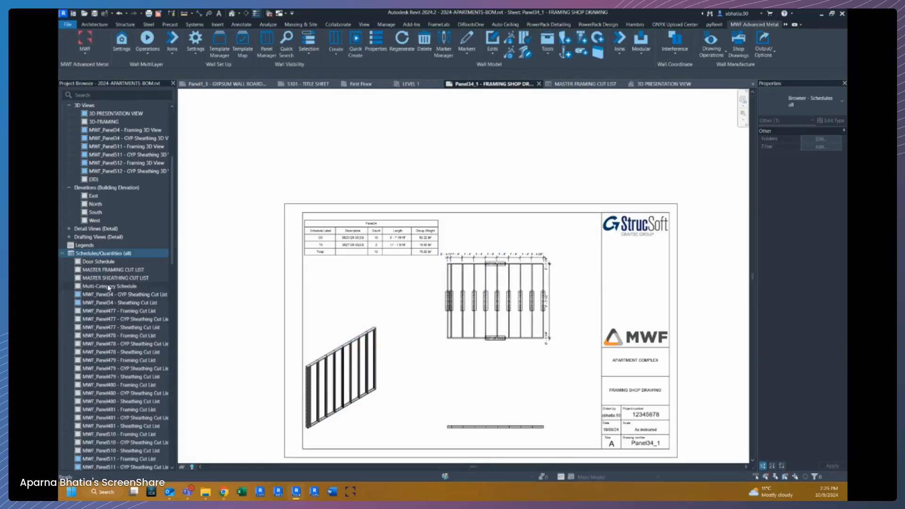
Open the MASTER FRAMING CUT LIST schedule and add a filter where BIMSF_Container equals Panel3.
left_click(111, 270)
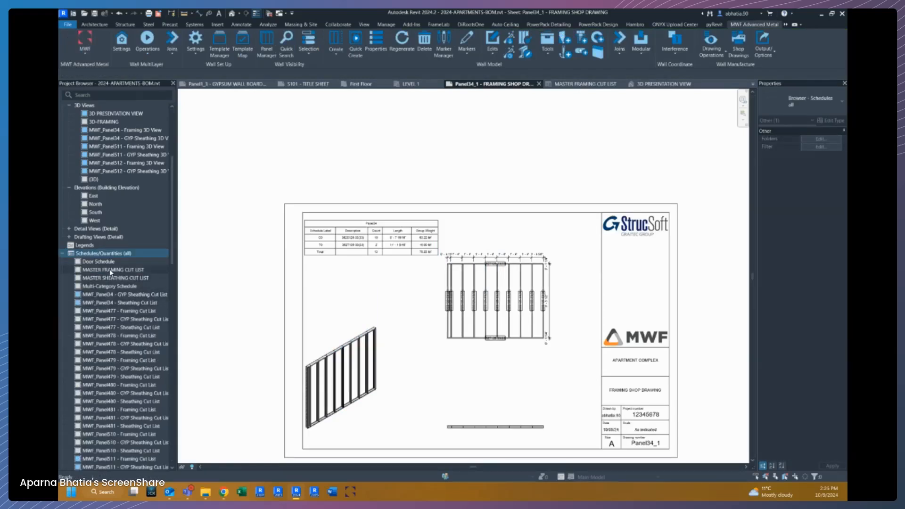
left_click(589, 83)
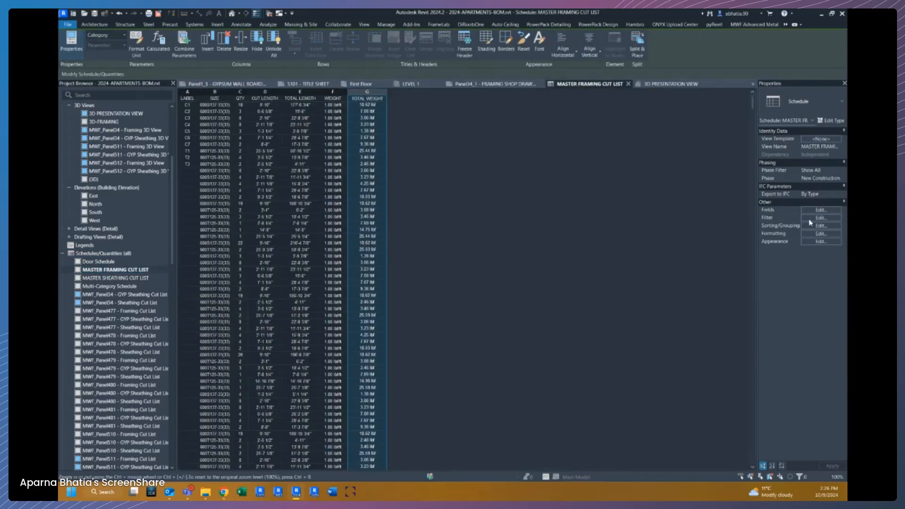
left_click(820, 219)
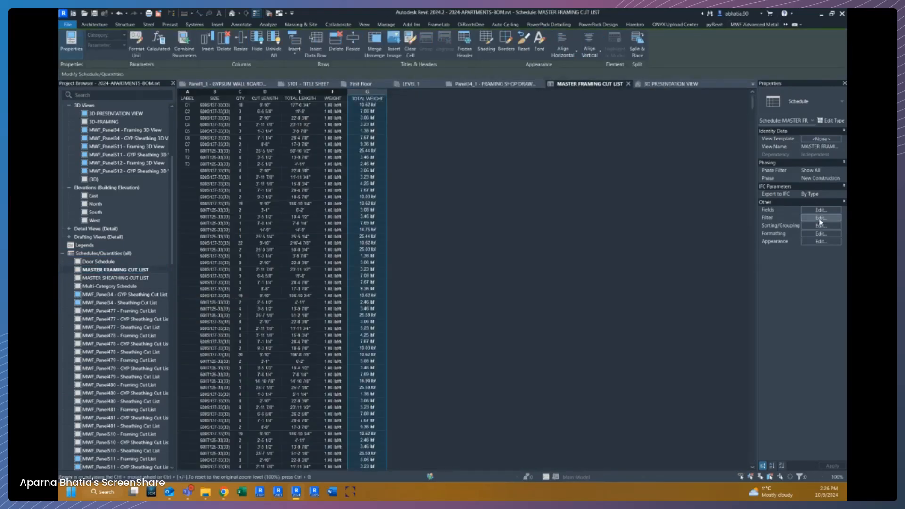
left_click(363, 207)
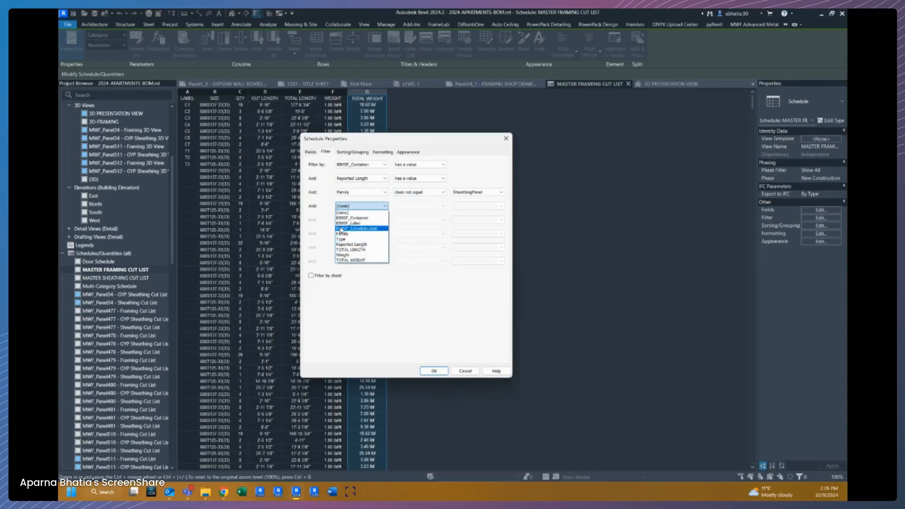
left_click(352, 218)
left_click(442, 207)
left_click(417, 218)
left_click(500, 206)
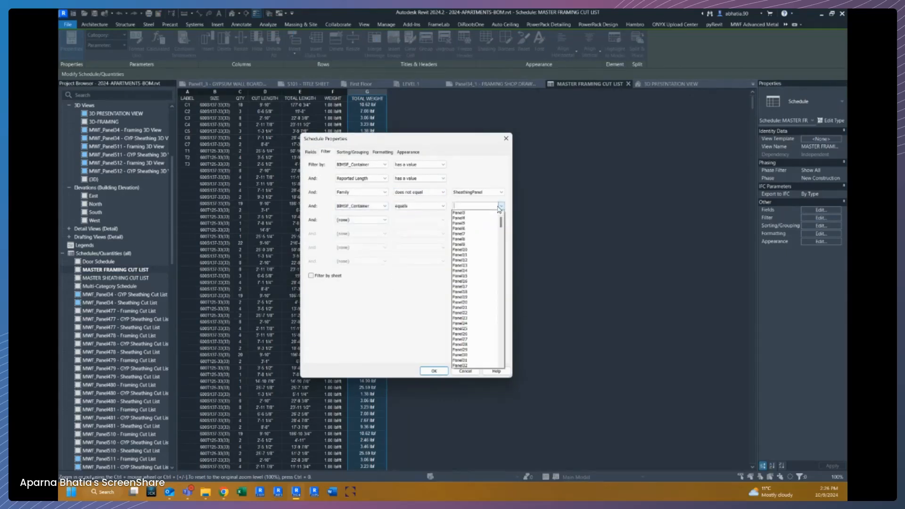
left_click(486, 213)
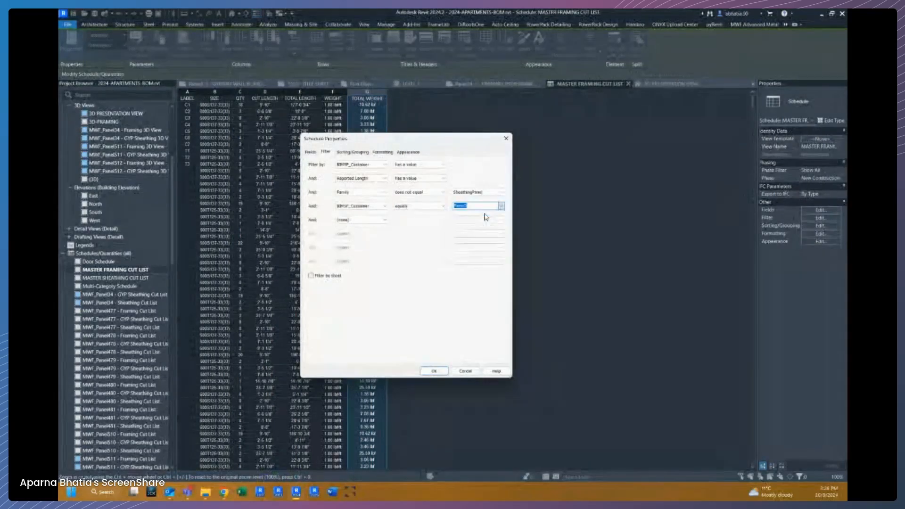
left_click(434, 370)
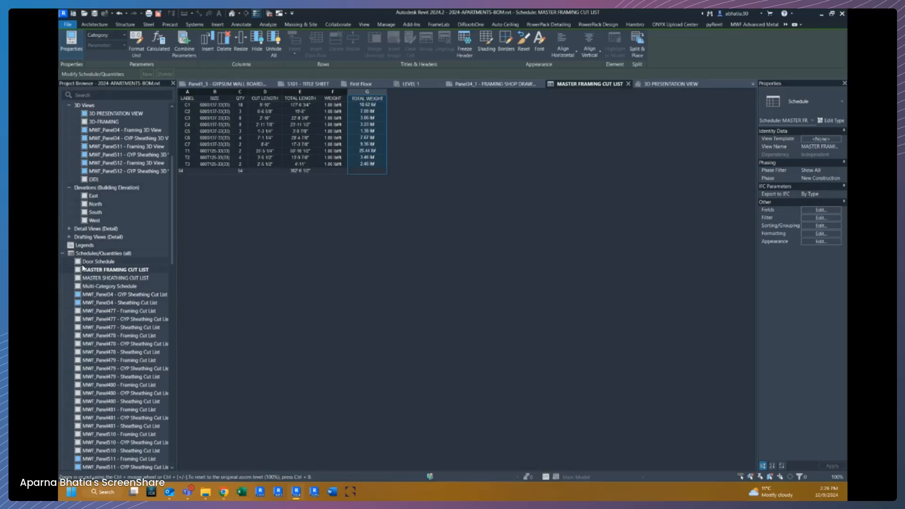
Open the Panel34_1 - FRAMING SHOP DRAWING sheet from the project browser.
left_click(63, 254)
scroll(93, 279, "down", 20)
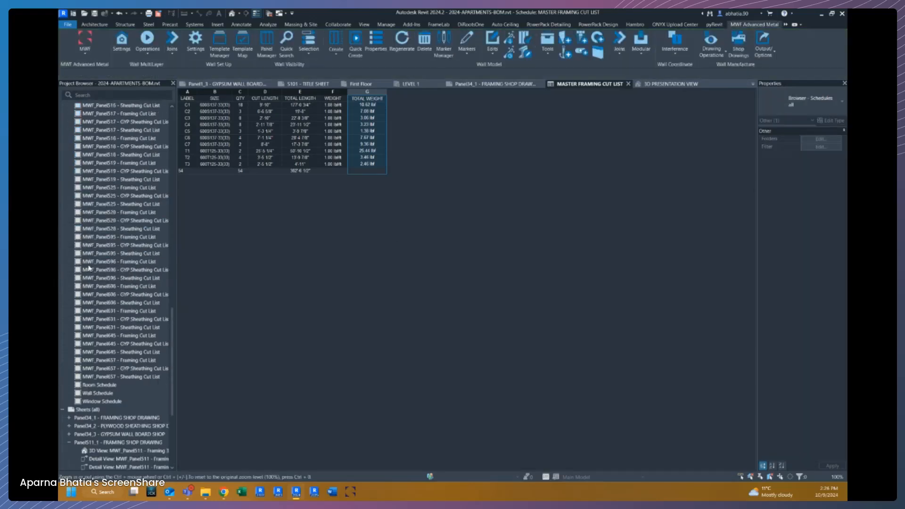
double_click(98, 269)
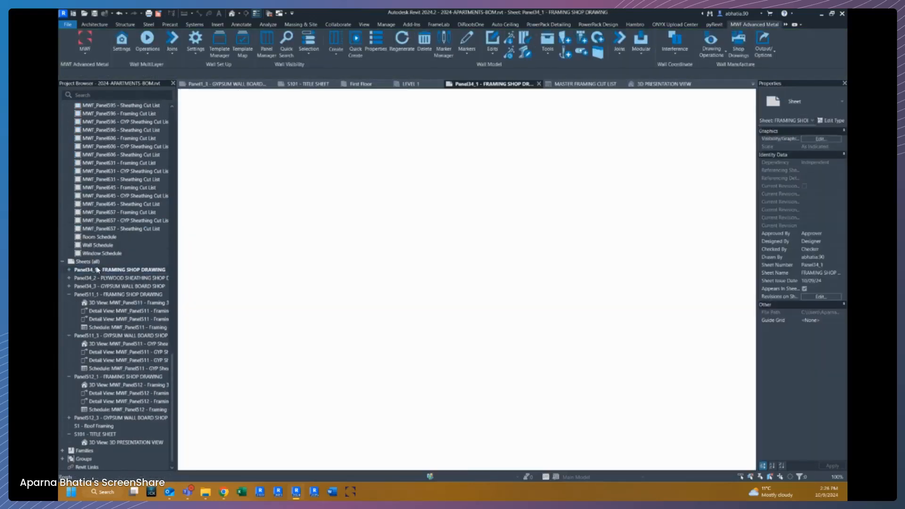
Place the MASTER FRAMING CUT LIST schedule onto the sheet below the Panel34 table.
scroll(118, 226, "up", 10)
scroll(126, 184, "up", 10)
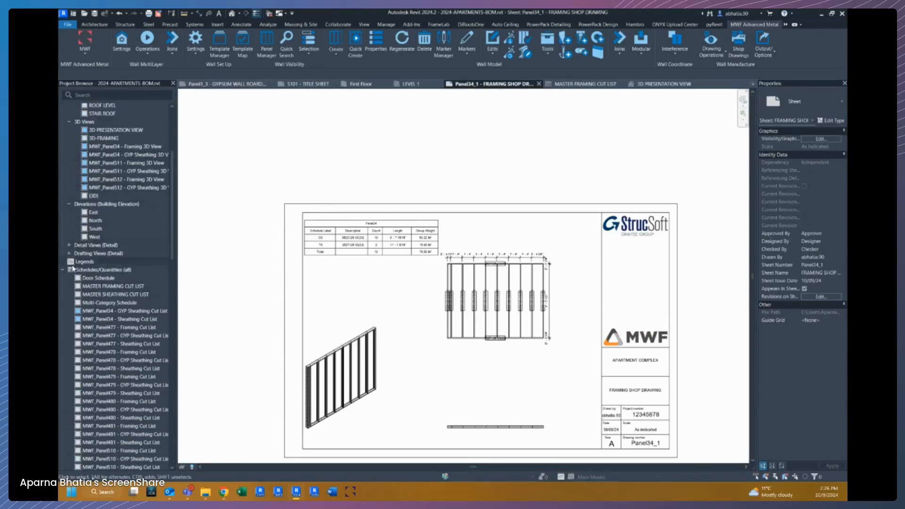
left_click(96, 286)
mouse_move(367, 294)
left_mouse_down()
mouse_move(322, 266)
mouse_move(375, 278)
left_mouse_up()
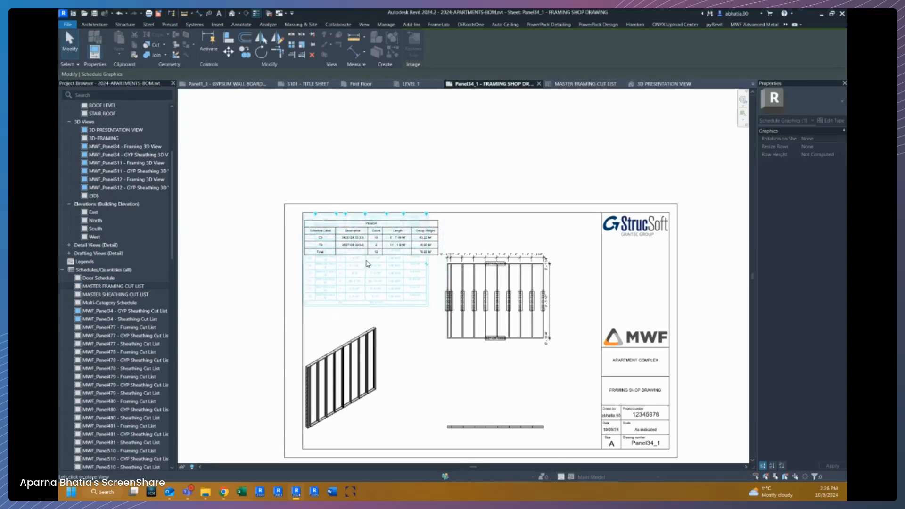
left_click(366, 264)
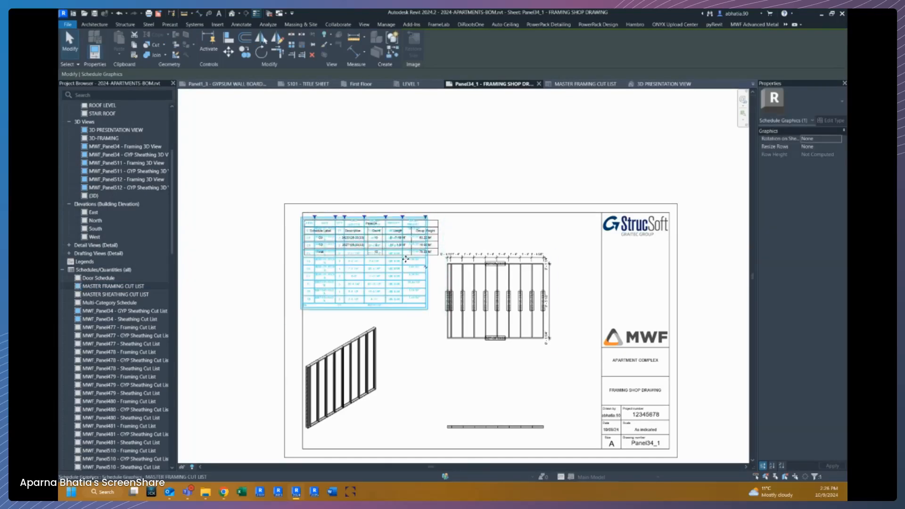
Move the placed cut list schedule to sit just under the Panel34 table on the sheet.
scroll(402, 235, "up", 3)
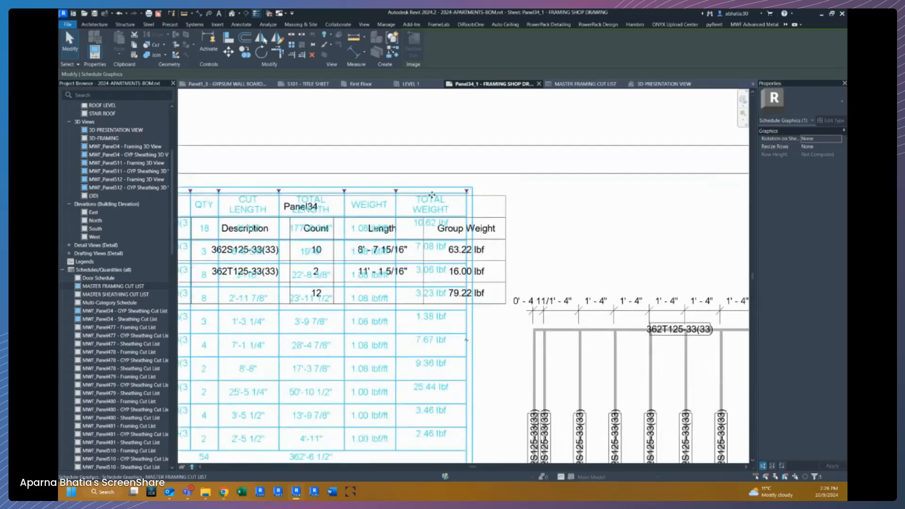
middle_click_drag(314, 219, 438, 222)
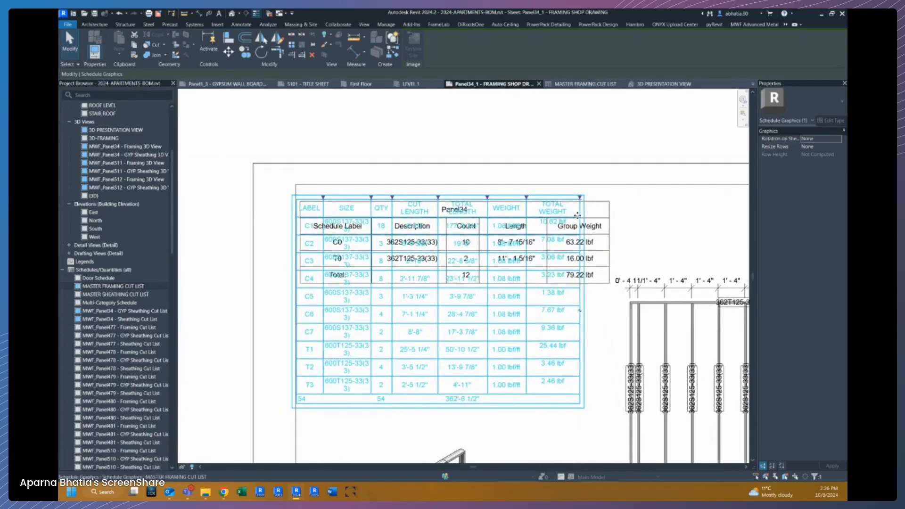
left_click(625, 220)
left_click(543, 296)
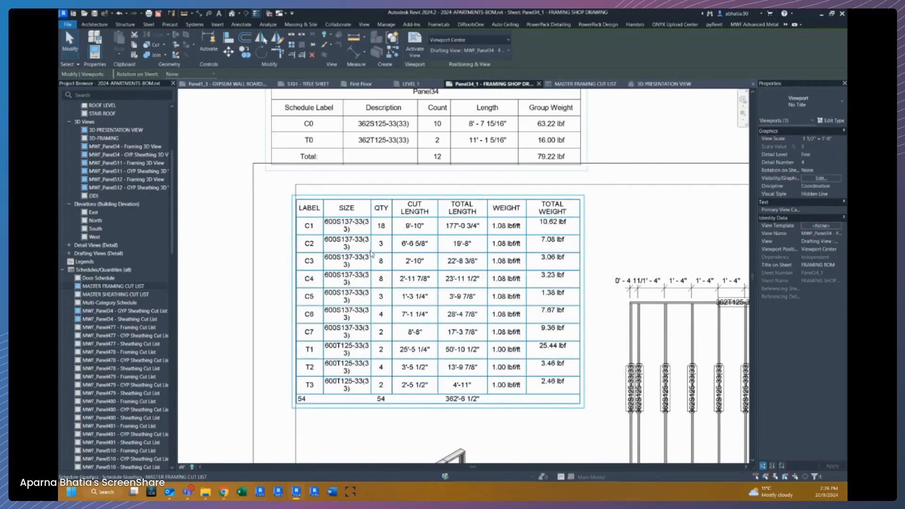
scroll(372, 250, "up", 1)
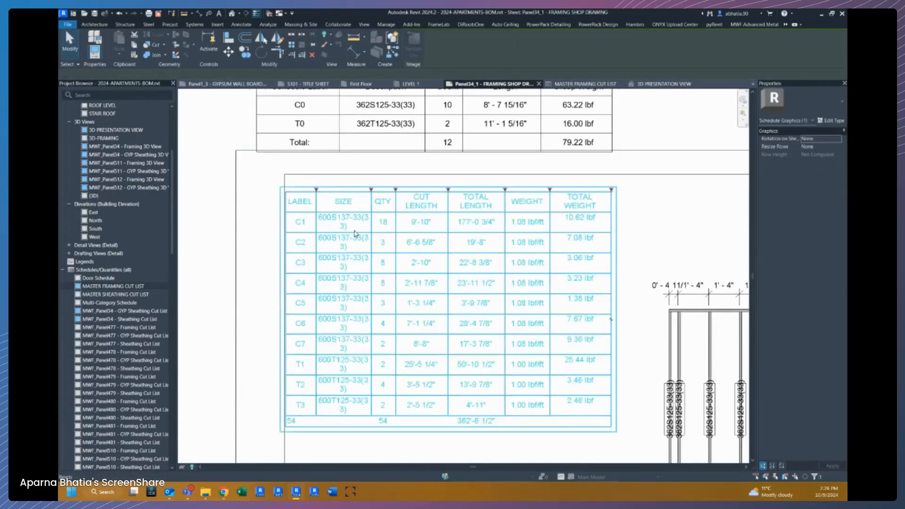
Widen the SIZE column of the cut list on the sheet so sizes fit on one line.
double_click(372, 202)
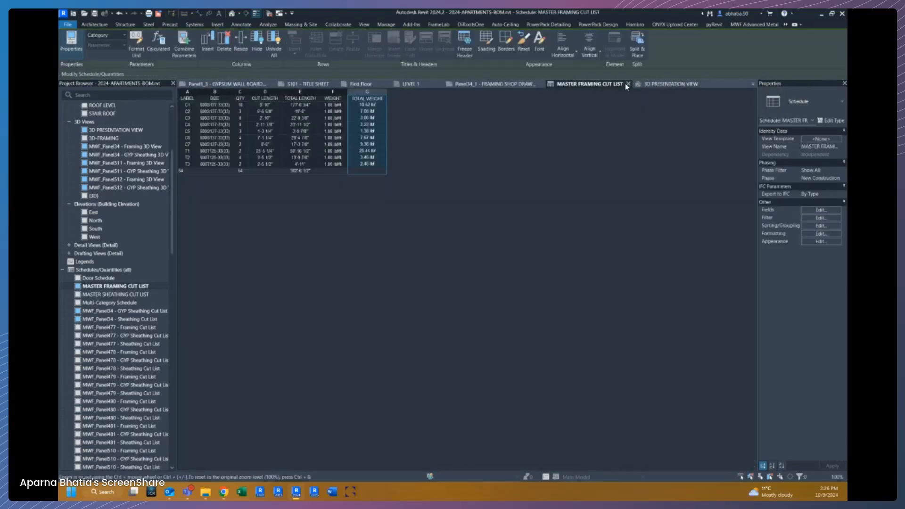
left_click(628, 84)
left_click(377, 191)
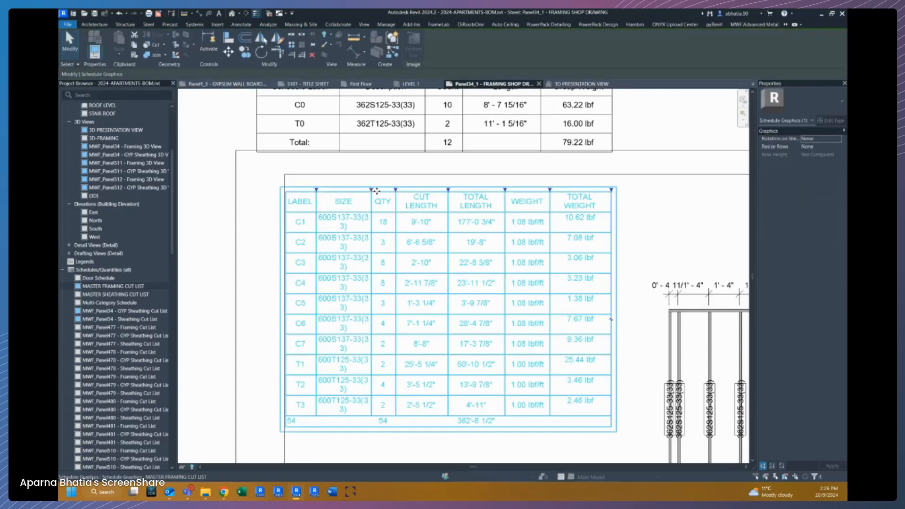
left_click_drag(372, 189, 386, 193)
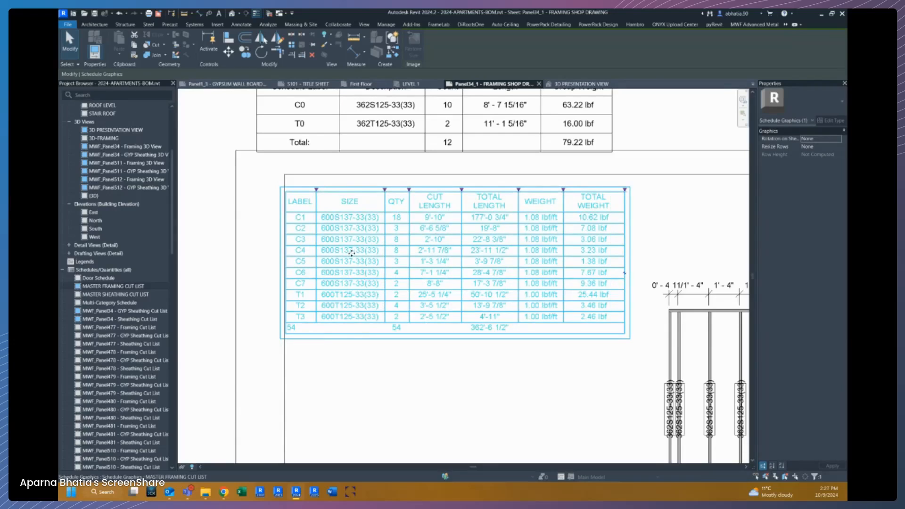
left_click_drag(351, 246, 353, 244)
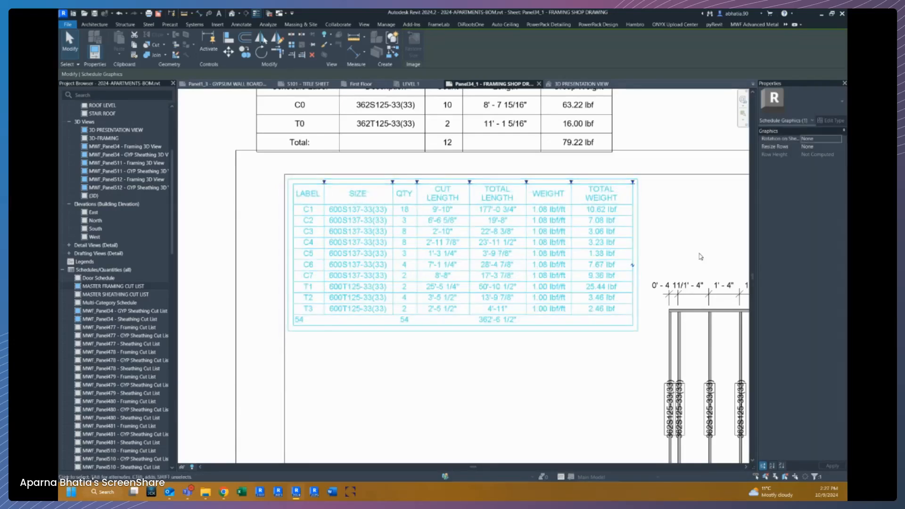
Narrow the LABEL column of the cut list schedule on the sheet.
left_click(702, 256)
middle_click_drag(703, 256, 625, 232)
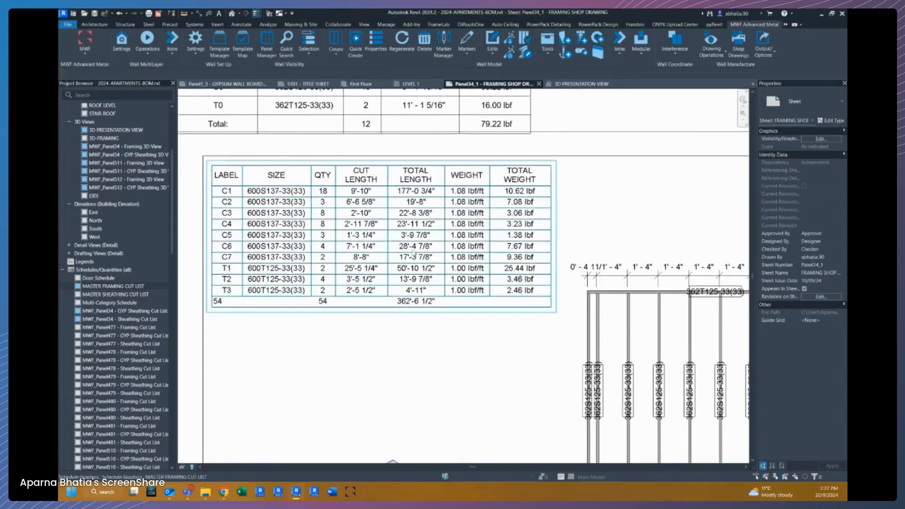
left_click(246, 184)
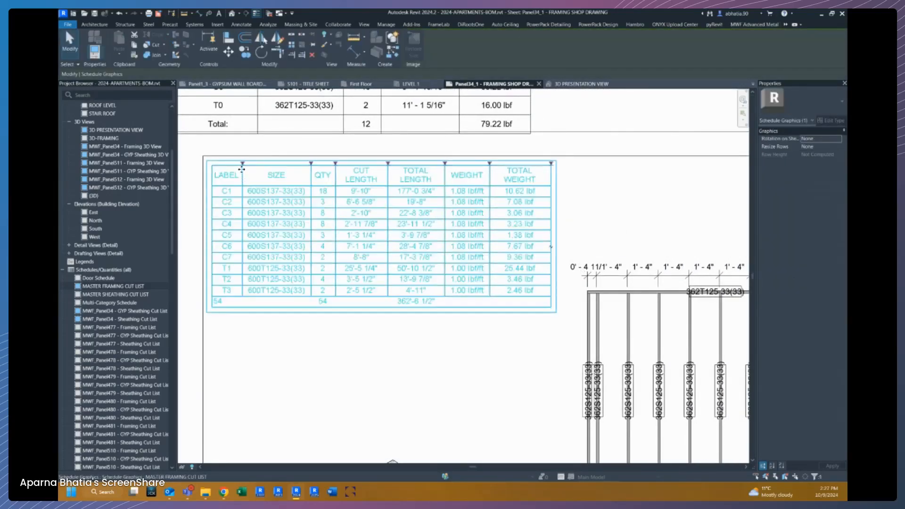
left_click_drag(244, 168, 240, 167)
left_click(315, 408)
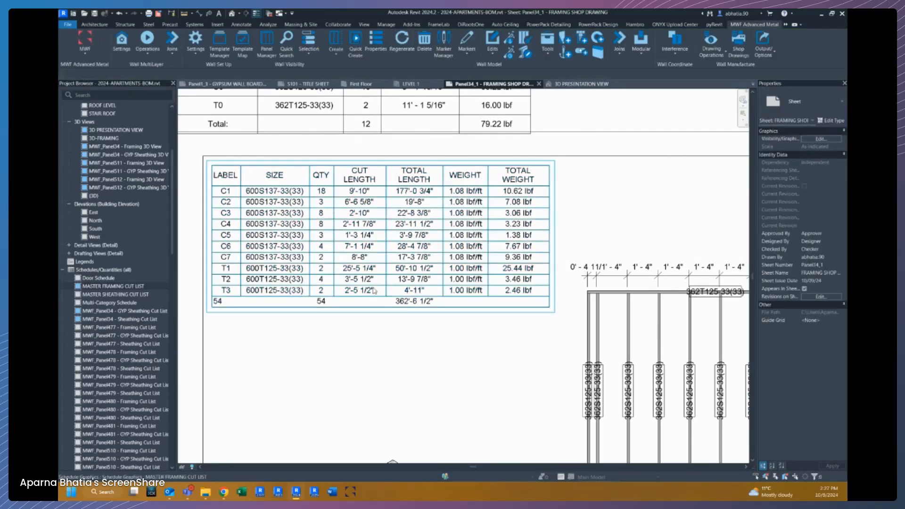
Narrow the TOTAL LENGTH and TOTAL WEIGHT columns of the cut list on the sheet.
left_click(445, 176)
left_click_drag(443, 164, 432, 168)
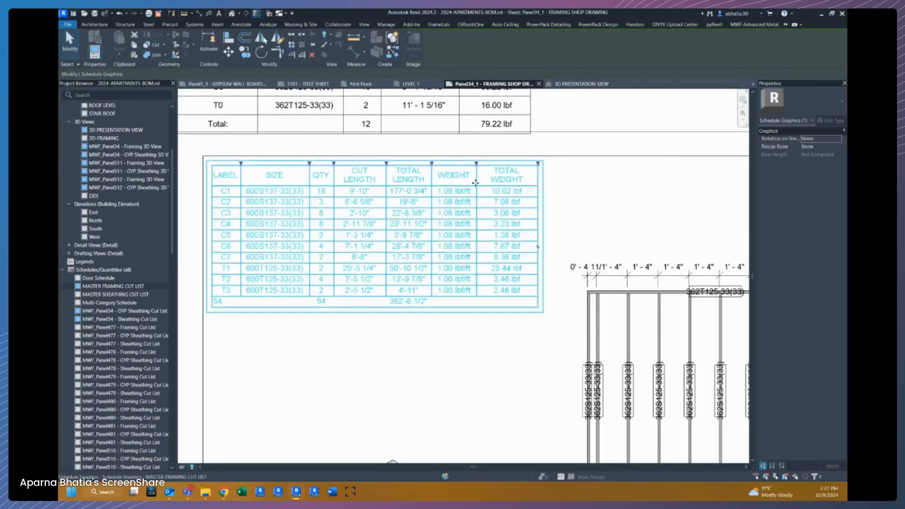
left_click_drag(536, 166, 473, 169)
left_click(535, 178)
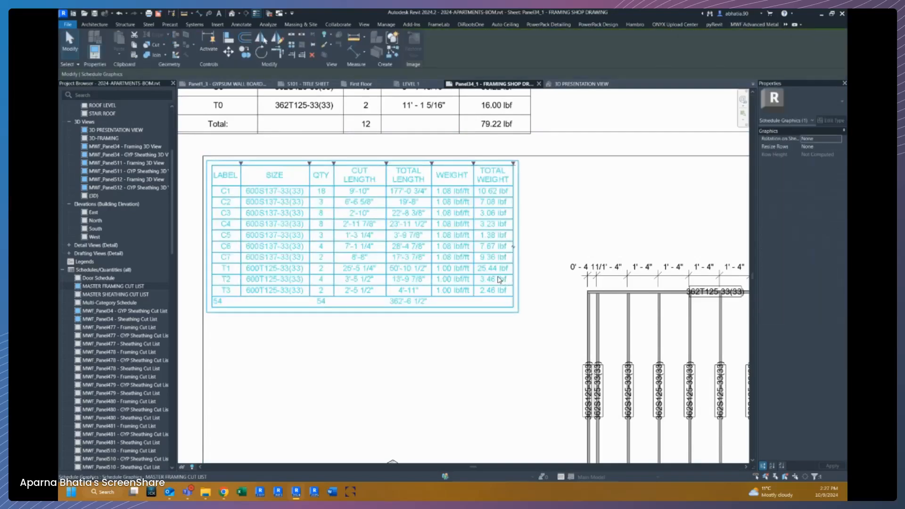
Open the cut list schedule and remove the BIMSF_Container equals Panel3 filter.
left_click(332, 248)
double_click(333, 247)
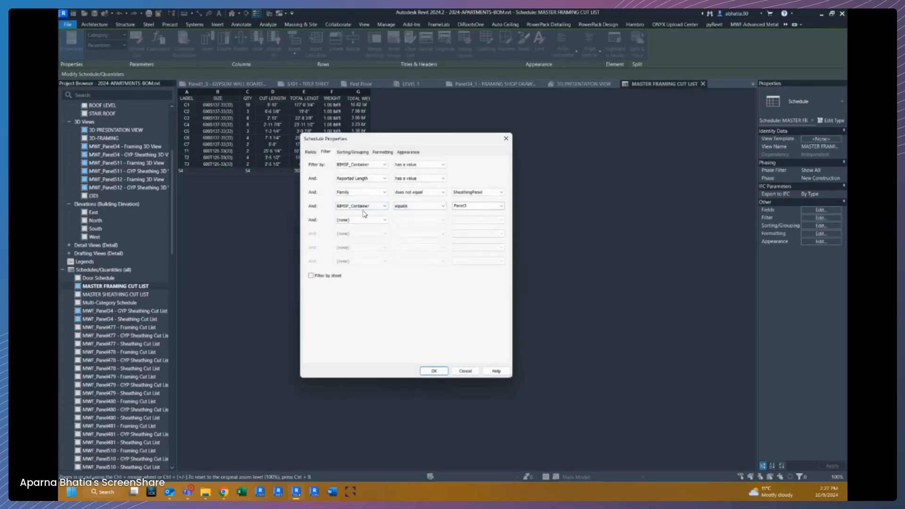
left_click(383, 206)
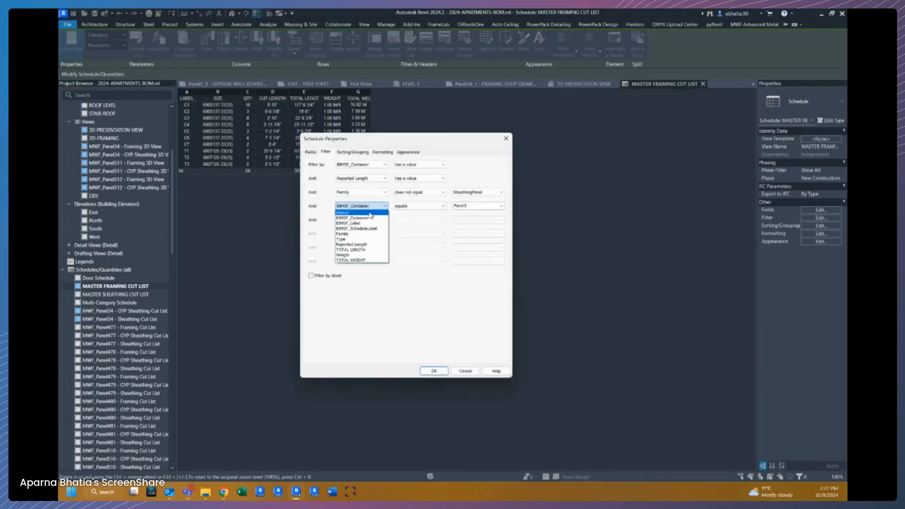
left_click(373, 212)
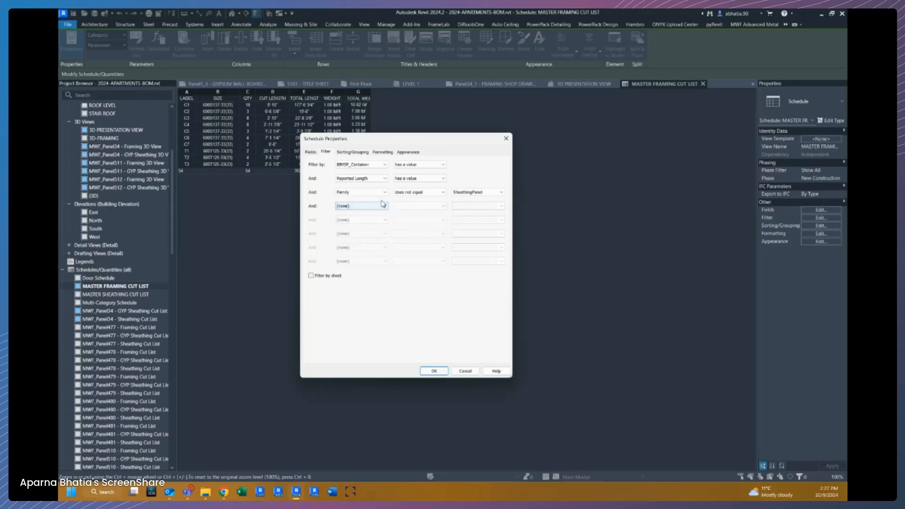
Change the totals calculation option of the TOTAL WEIGHT field in the schedule's formatting and apply.
left_click(382, 153)
left_click(328, 221)
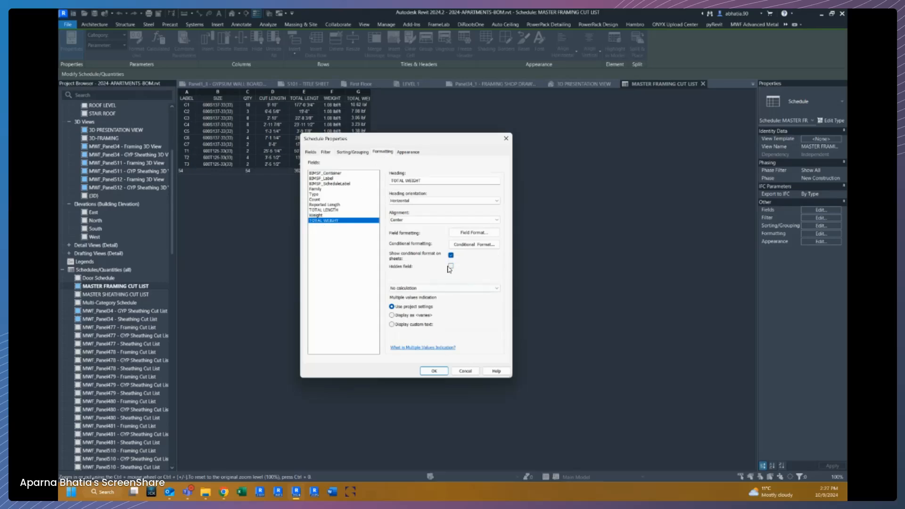
left_click(425, 288)
left_click(414, 309)
key("Return")
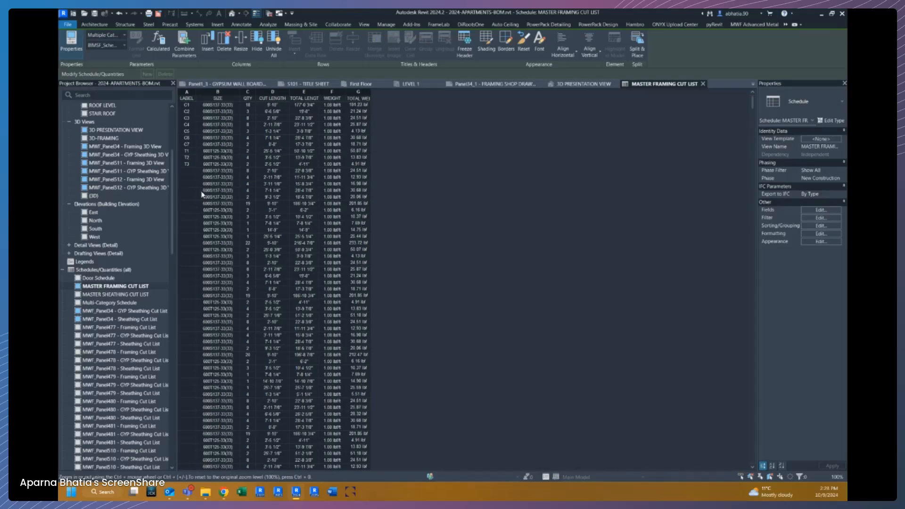
scroll(261, 328, "down", 8)
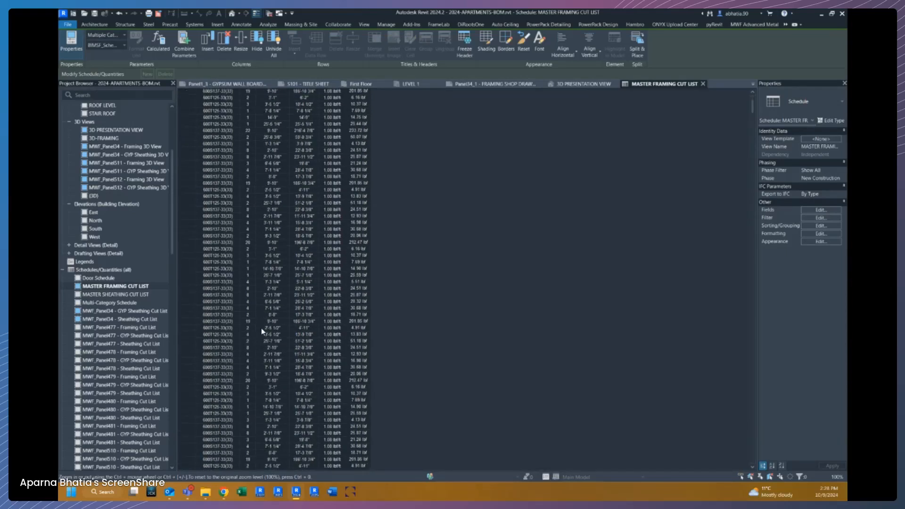
scroll(262, 328, "up", 8)
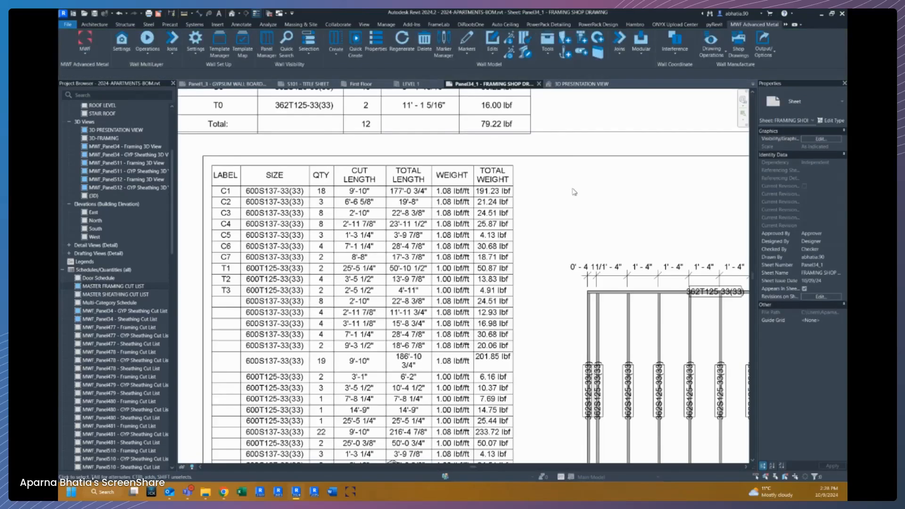
Open the Wall Drawings Manager and edit the SSS - GROUPS drawing settings type.
left_click(711, 49)
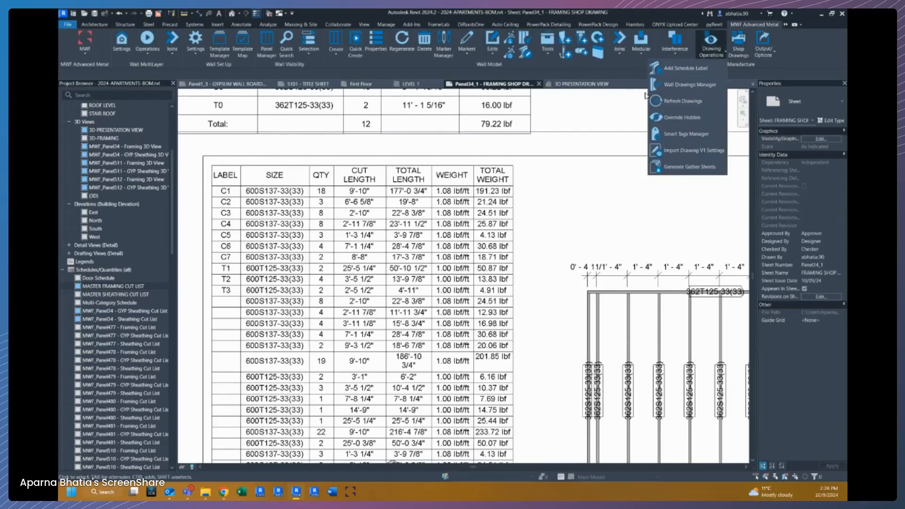
left_click(664, 85)
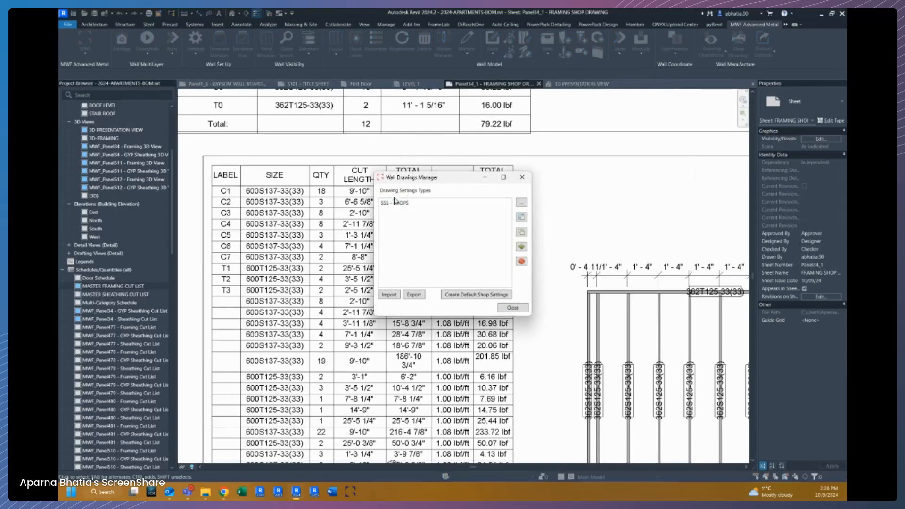
left_click(394, 203)
double_click(393, 200)
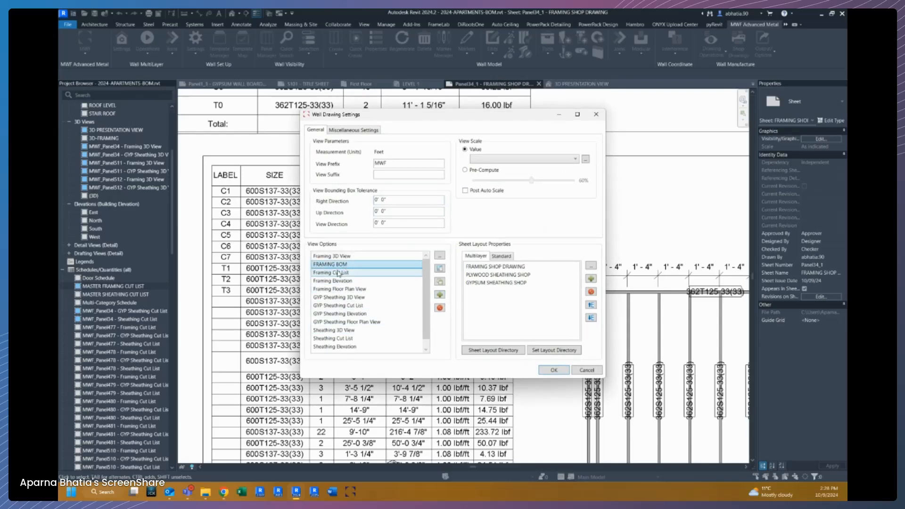
left_click(441, 295)
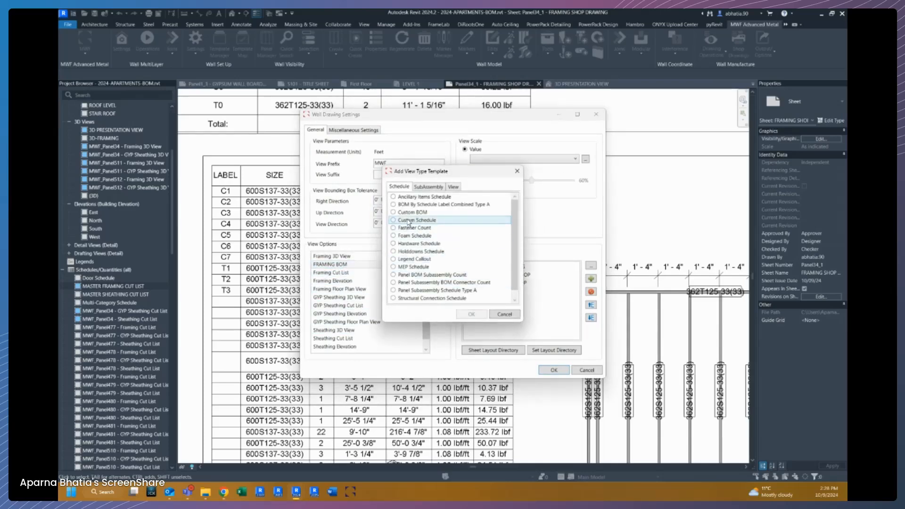
left_click(408, 221)
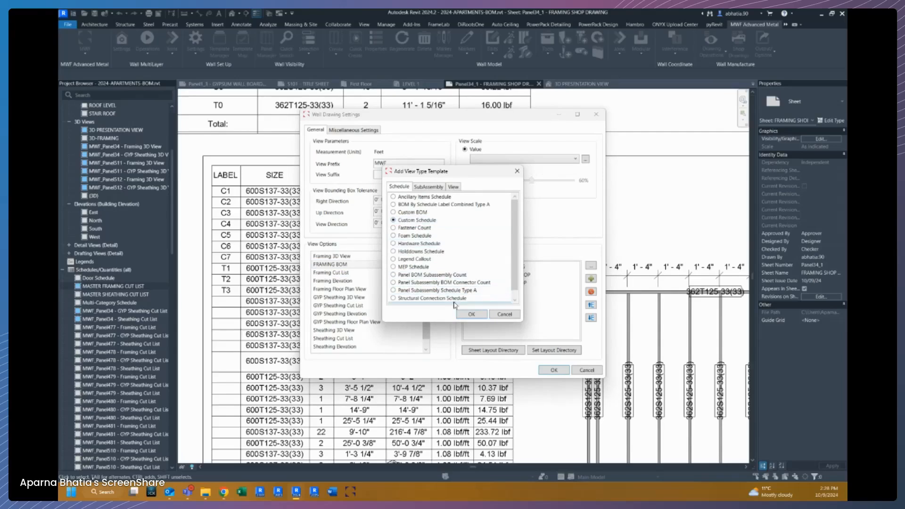
left_click(512, 314)
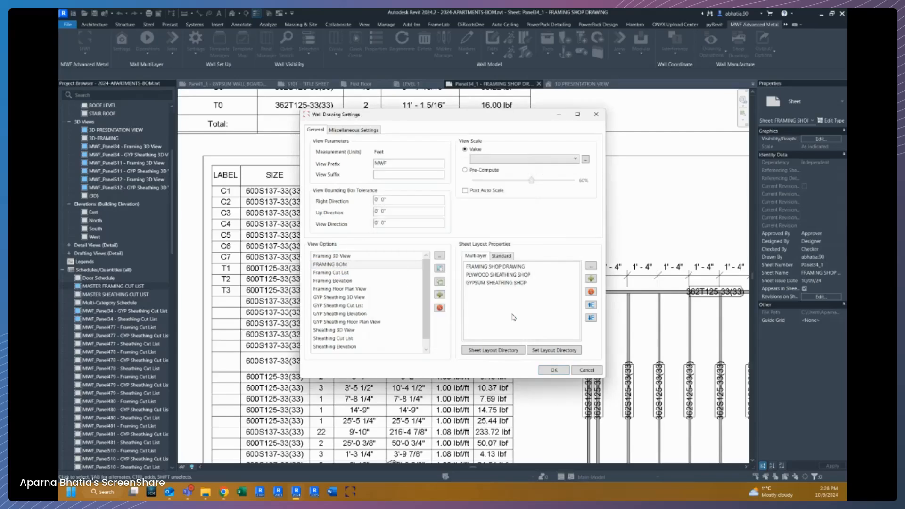
Set the Framing Cut List view option to duplicate the MASTER FRAMING CUT LIST schedule.
double_click(334, 275)
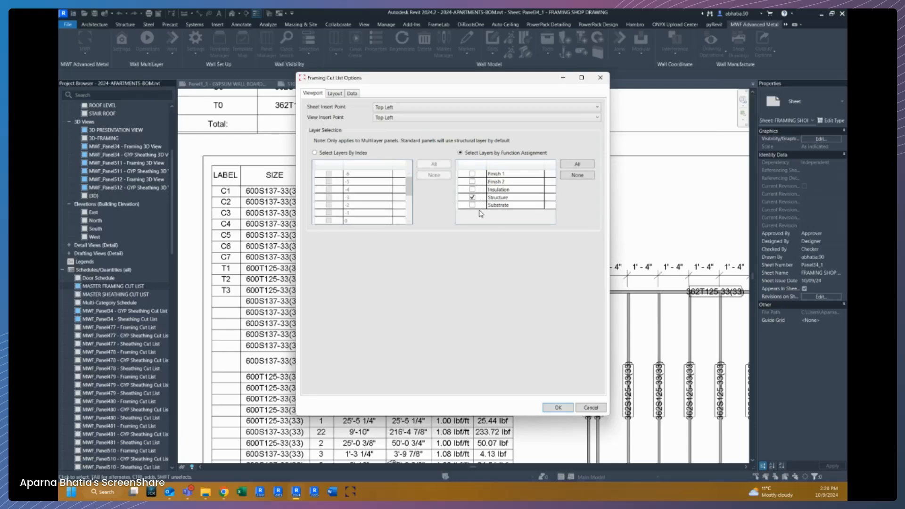
left_click(339, 93)
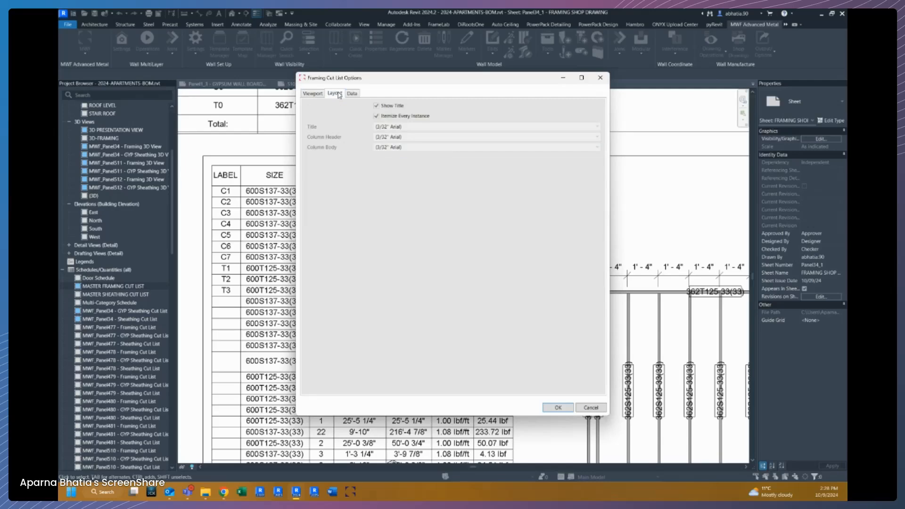
left_click(313, 94)
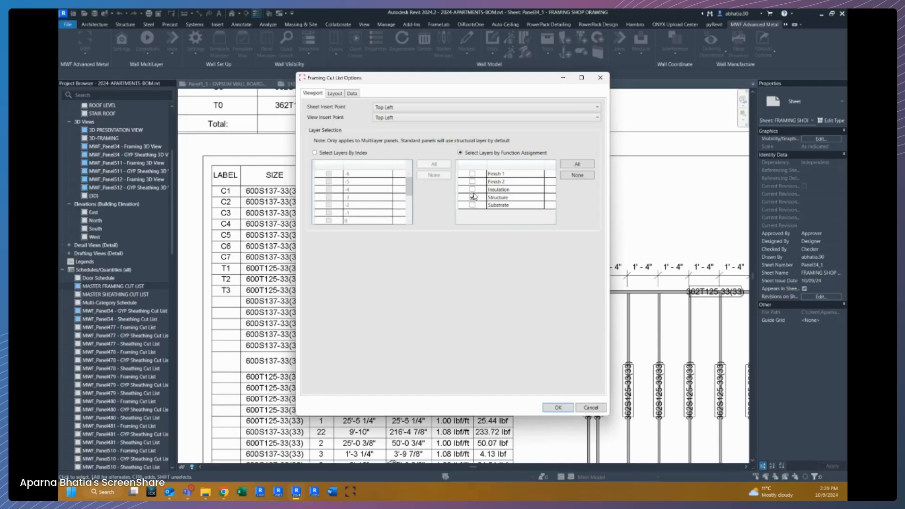
left_click(335, 94)
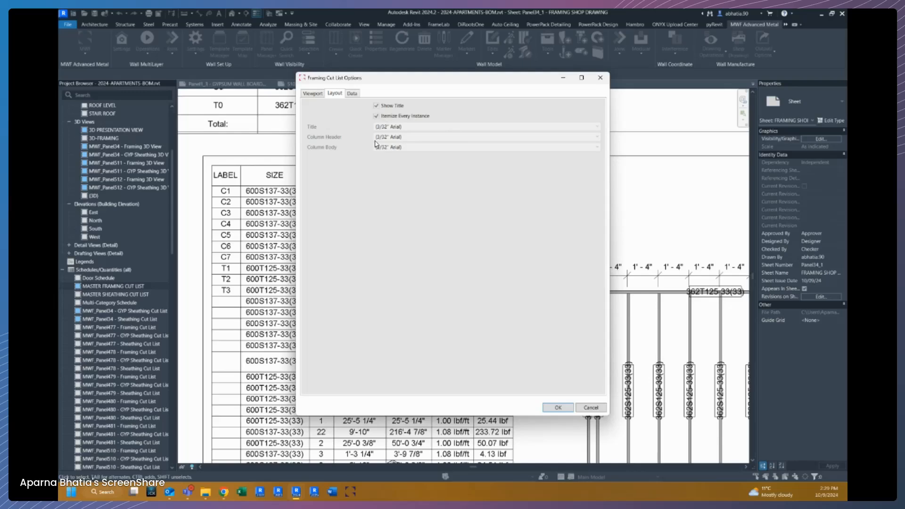
left_click(358, 94)
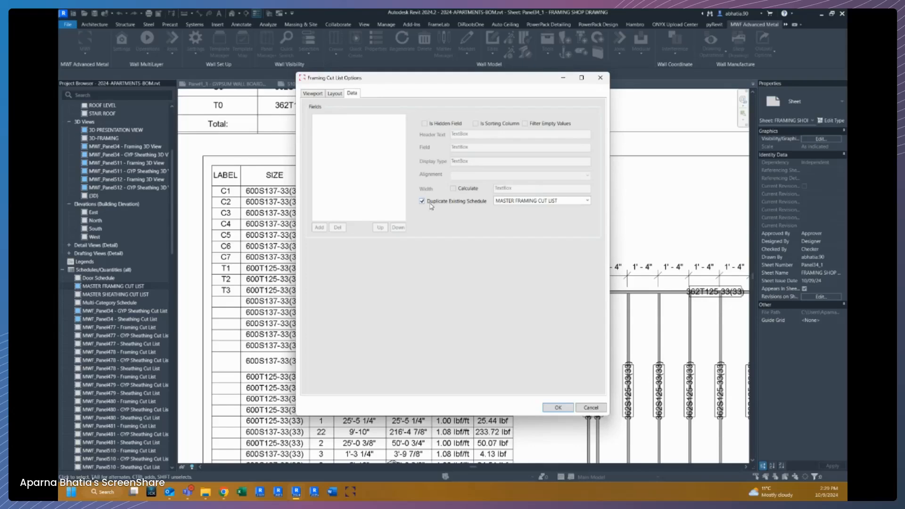
left_click(589, 202)
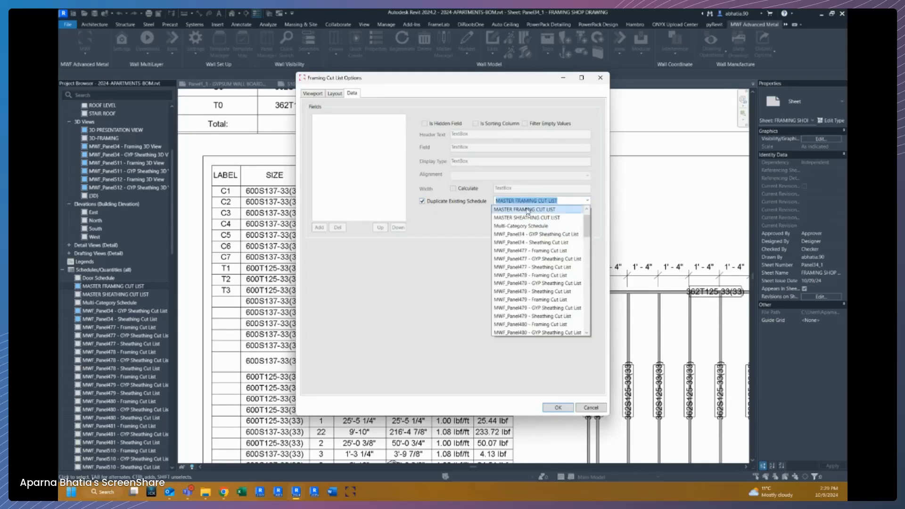
left_click(528, 212)
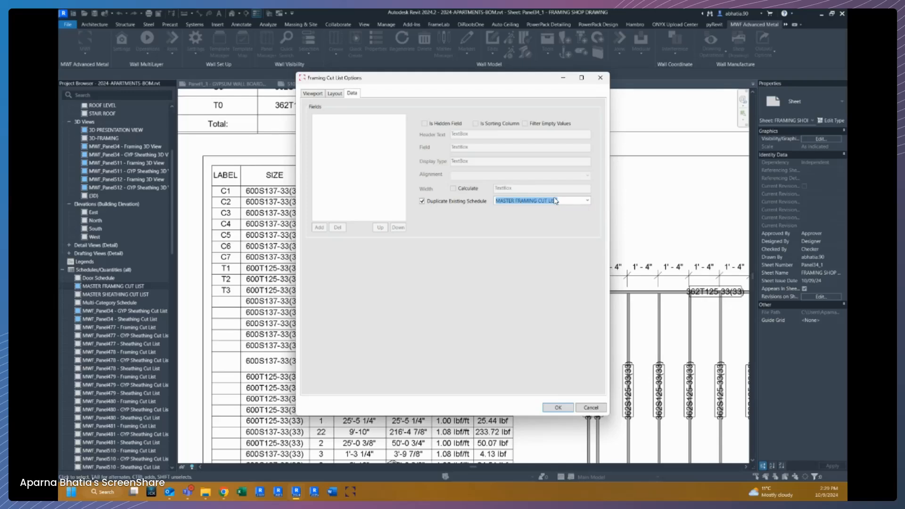
left_click(336, 94)
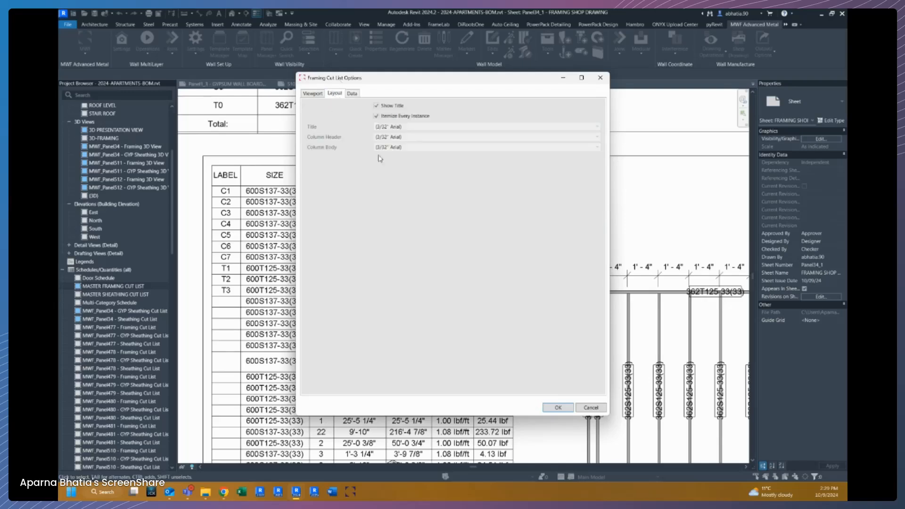
left_click(353, 94)
left_click(564, 408)
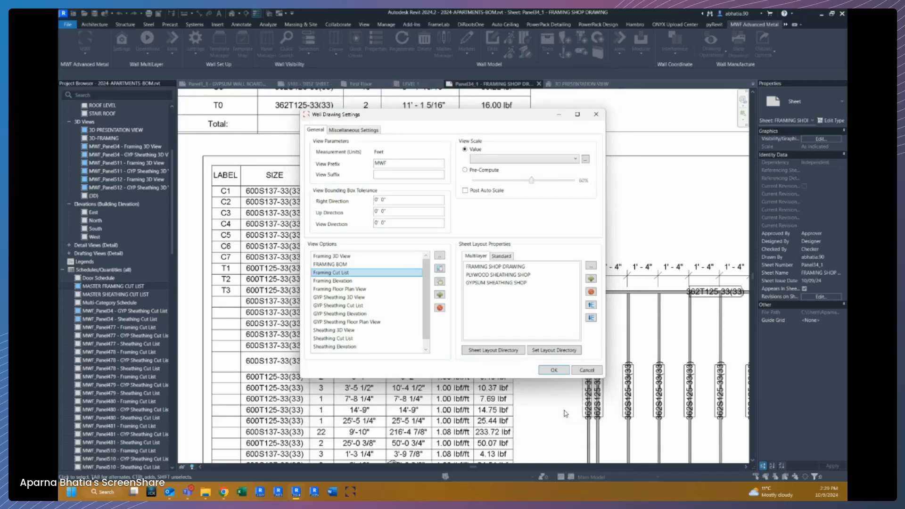
Assign Framing Cut List to the CUT LIST zone of the FRAMING SHOP DRAWING sheet layout and save the drawing settings.
double_click(480, 267)
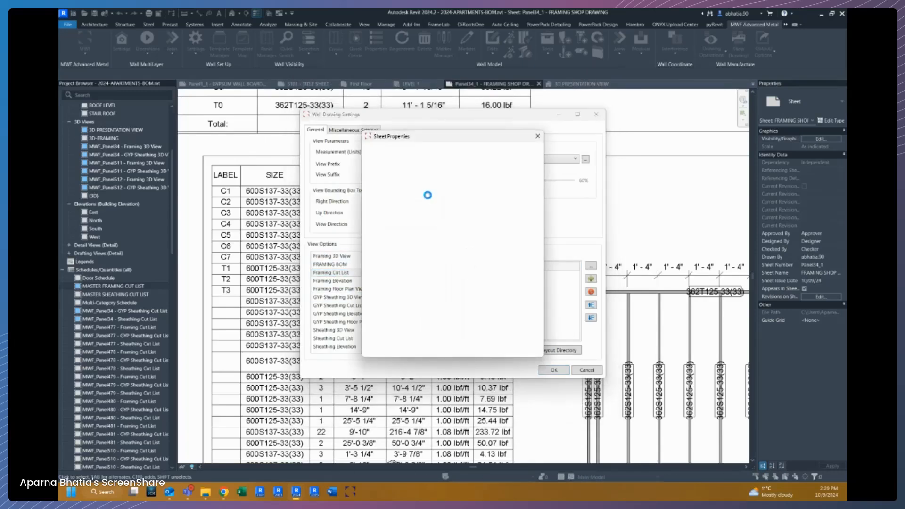
left_click(444, 239)
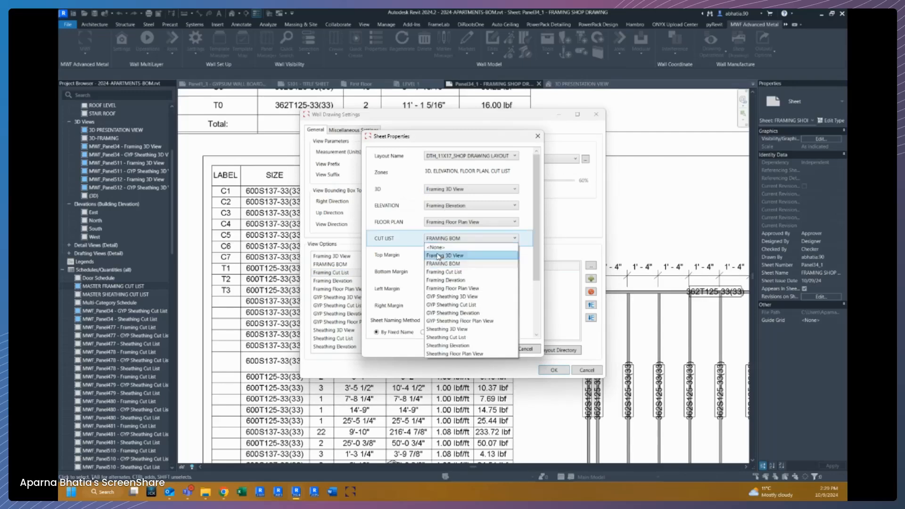
left_click(436, 273)
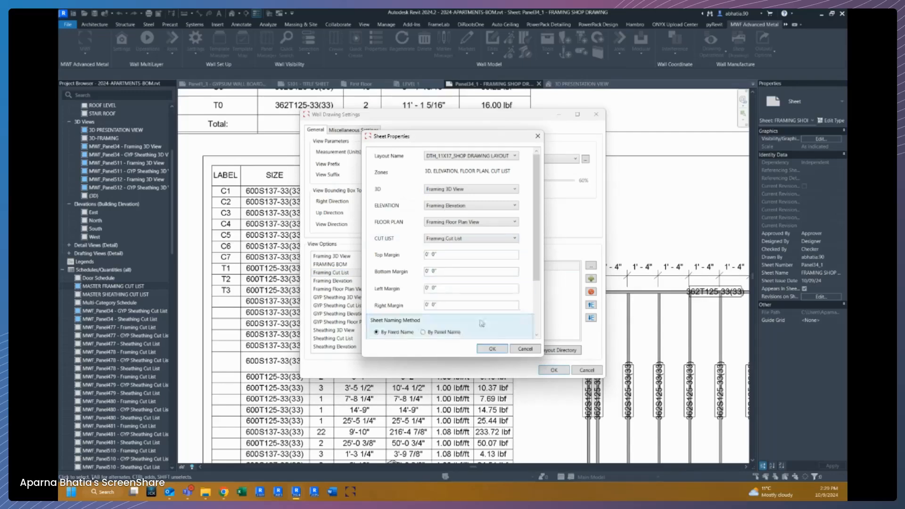
left_click(494, 348)
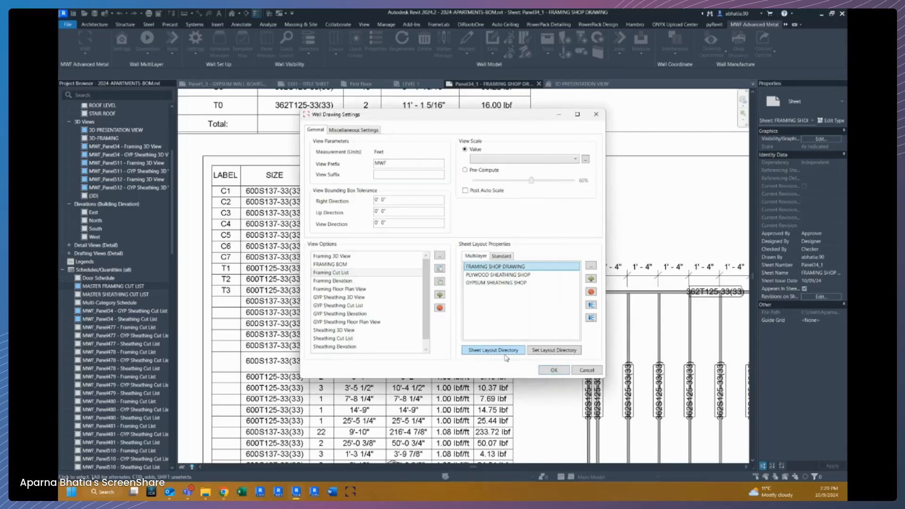
left_click(551, 370)
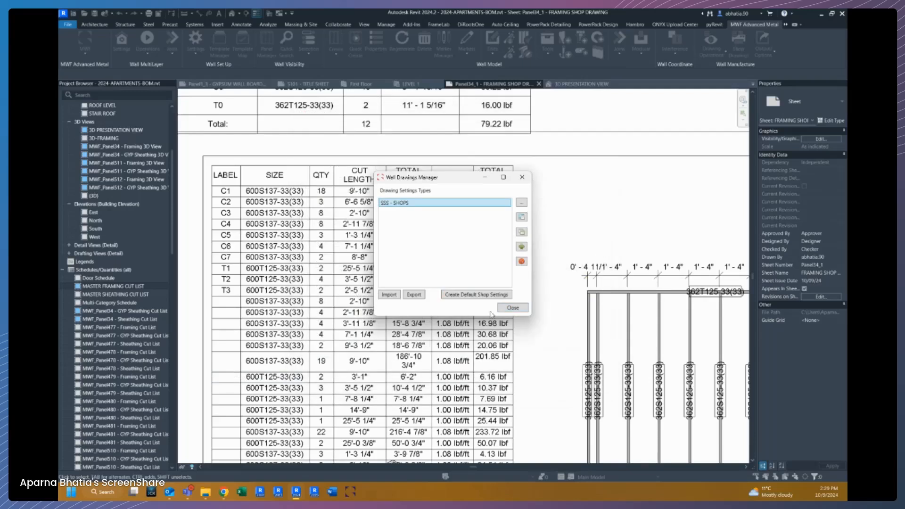
left_click(512, 308)
scroll(575, 175, "down", 3)
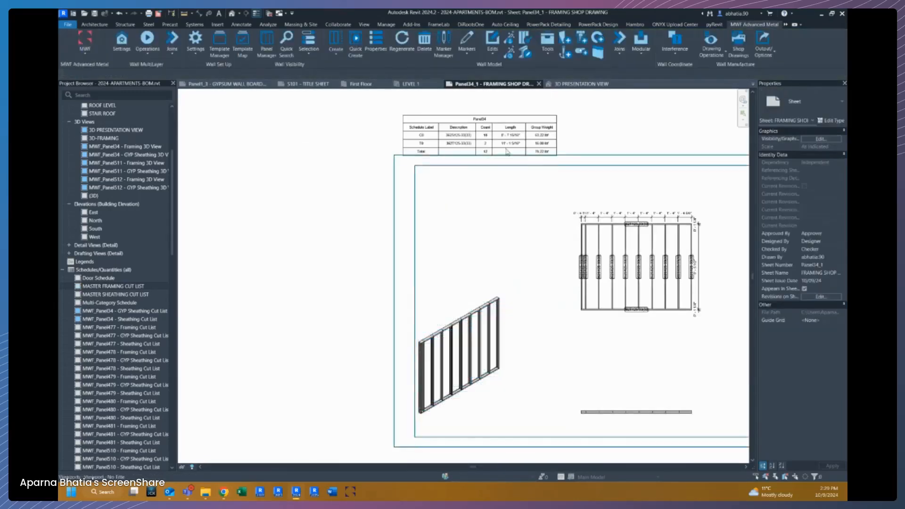
left_click(507, 193)
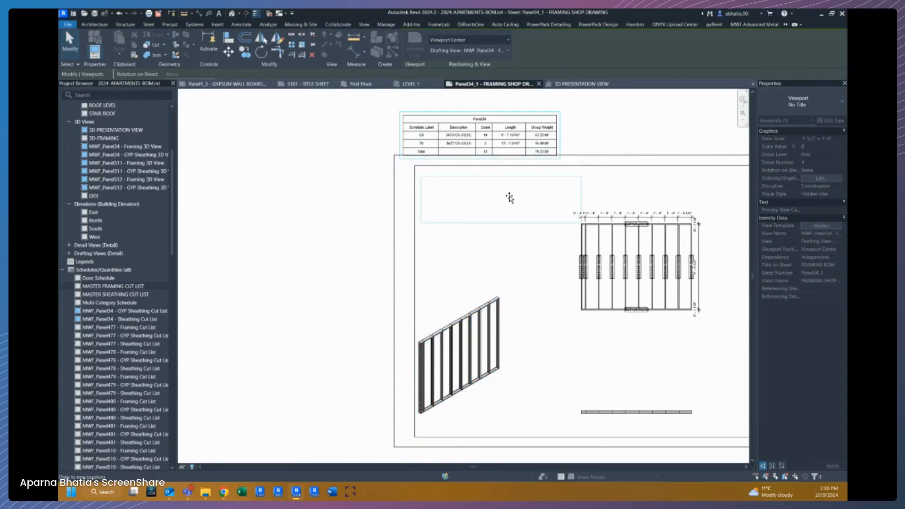
key("Escape")
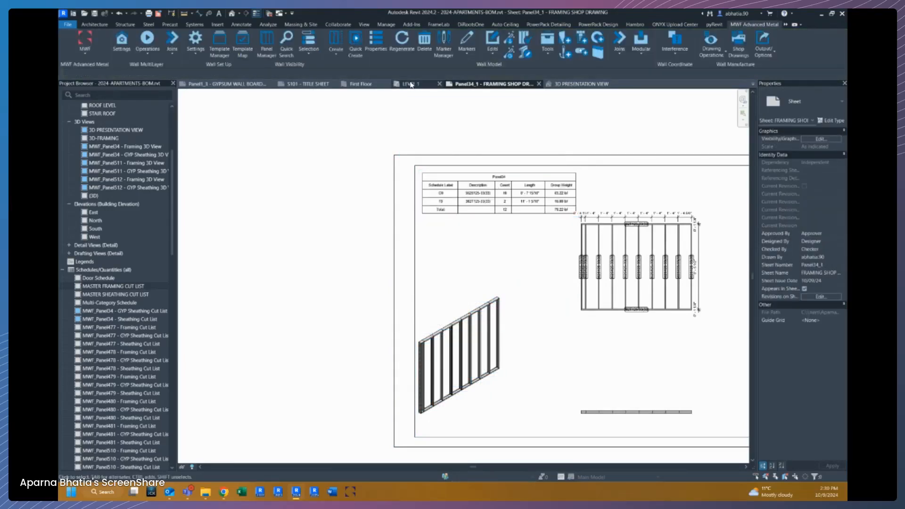
Select a wall panel on LEVEL 1 and generate its wall shop drawings with SSS - SHOPS settings, overriding existing.
left_click(409, 84)
scroll(364, 257, "down", 1)
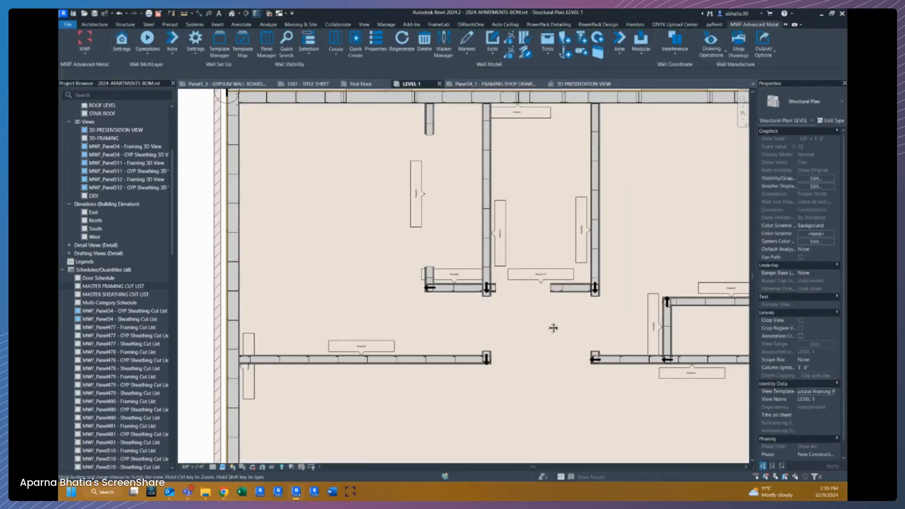
middle_click_drag(574, 341, 312, 272)
left_click(367, 295)
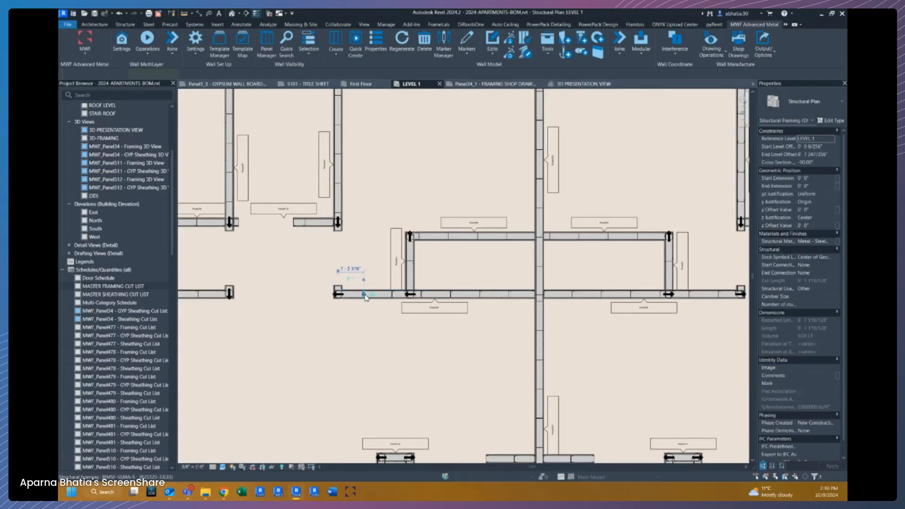
left_click(754, 24)
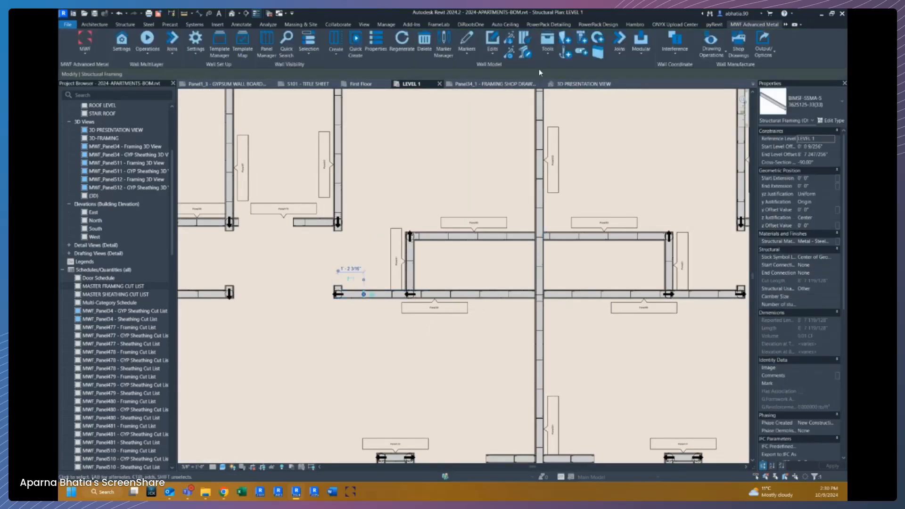
left_click(739, 47)
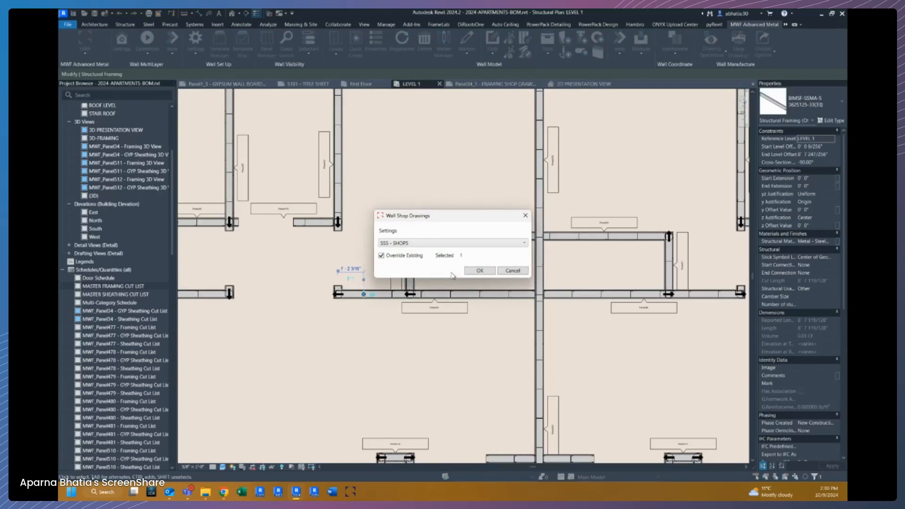
left_click(480, 271)
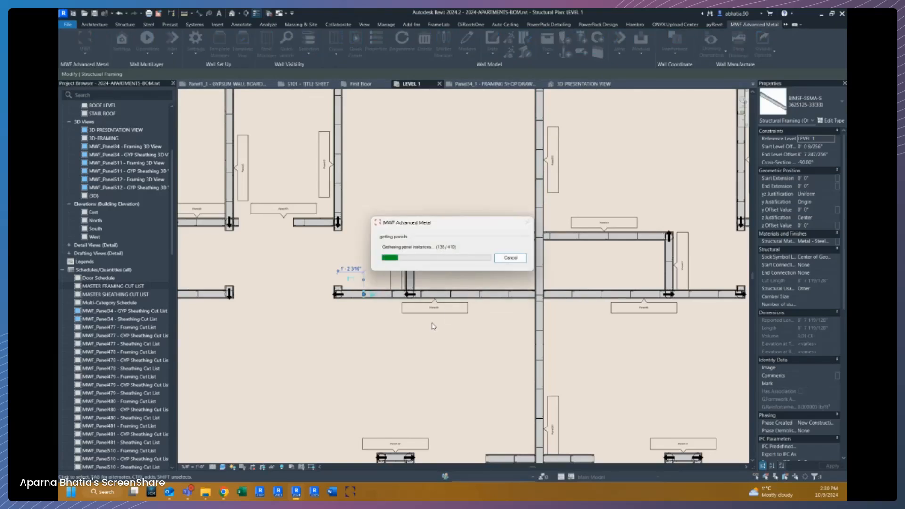
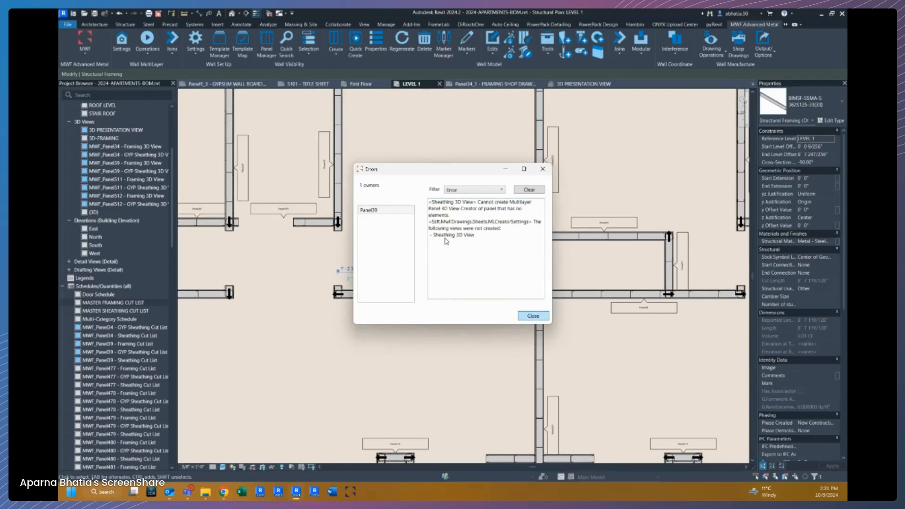
Close the error report and open the Panel39_1 - FRAMING SHOP DRAWING sheet to view its cut list.
left_click(533, 316)
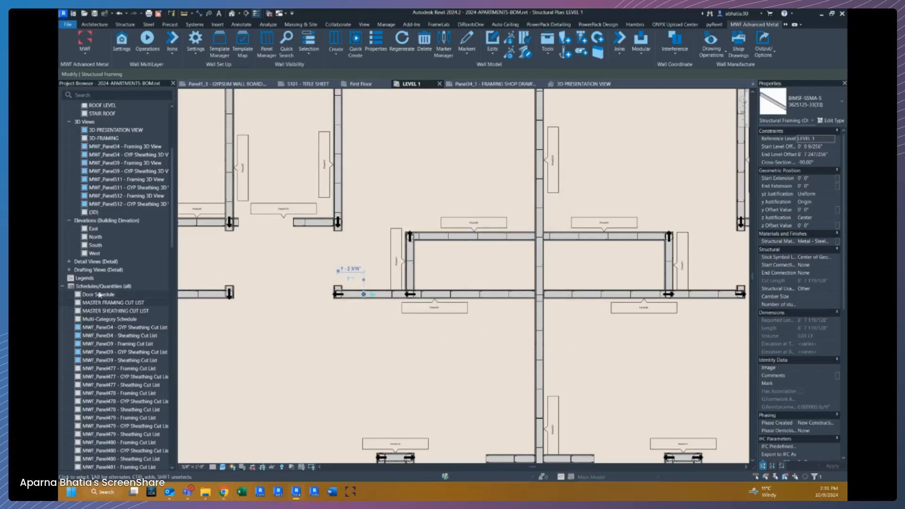
left_click(63, 286)
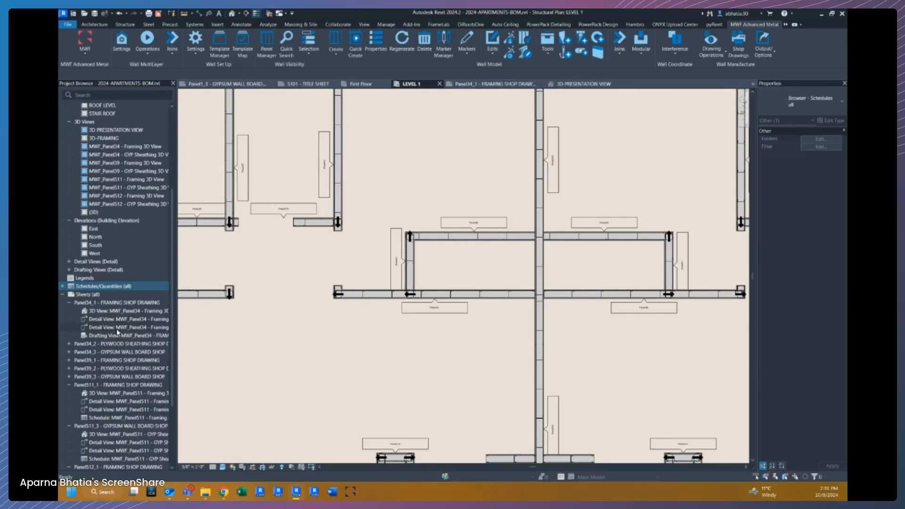
left_click(69, 303)
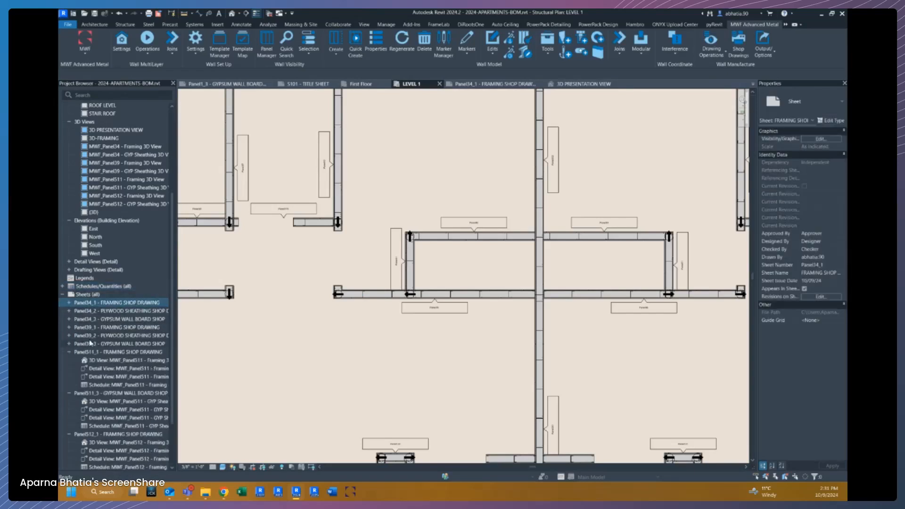
left_click(99, 328)
double_click(97, 327)
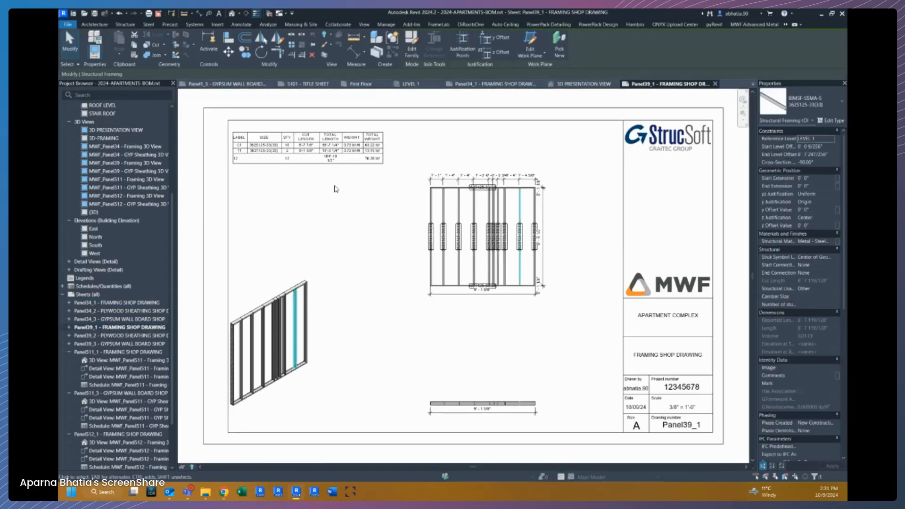
left_click(336, 189)
scroll(283, 107, "up", 3)
scroll(305, 206, "up", 2)
scroll(283, 207, "down", 2)
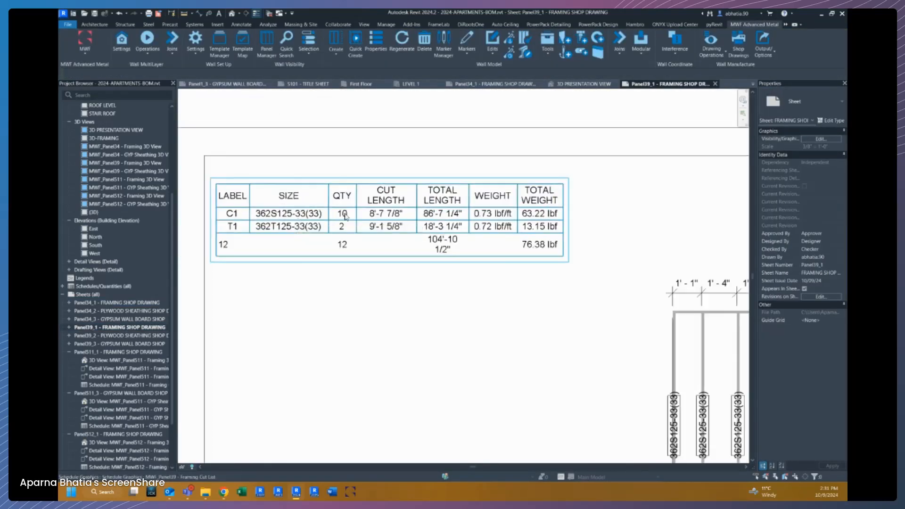
Open the Panel39 Framing Cut List schedule from the sheet, then return to inspect the table on the sheet.
double_click(489, 234)
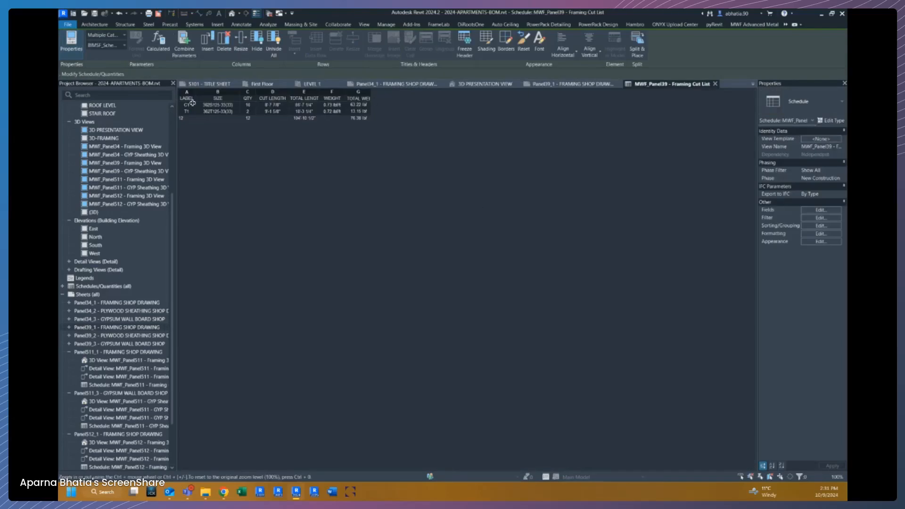
left_click(716, 85)
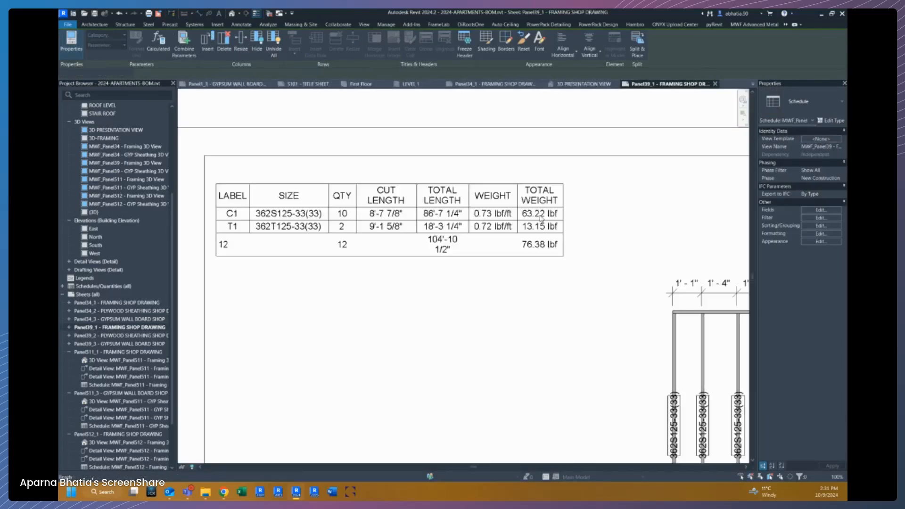
scroll(451, 245, "up", 3)
scroll(452, 245, "down", 2)
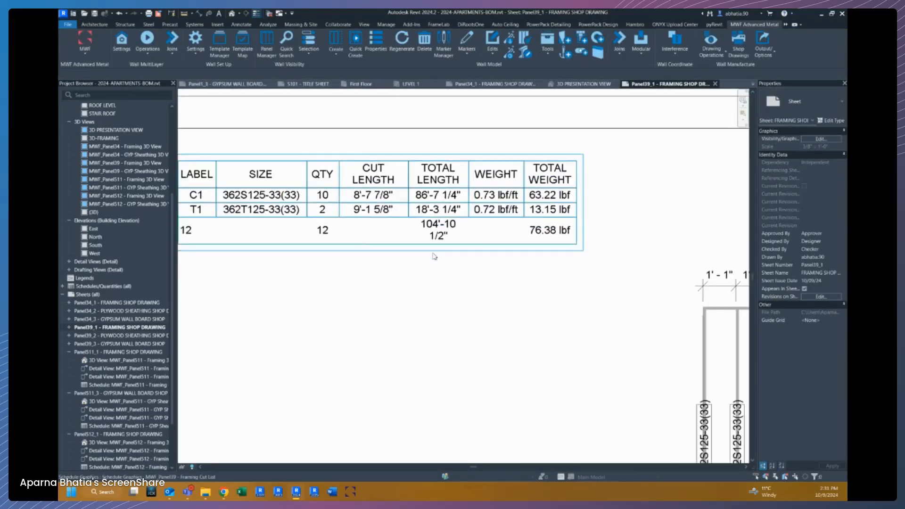
left_click(545, 226)
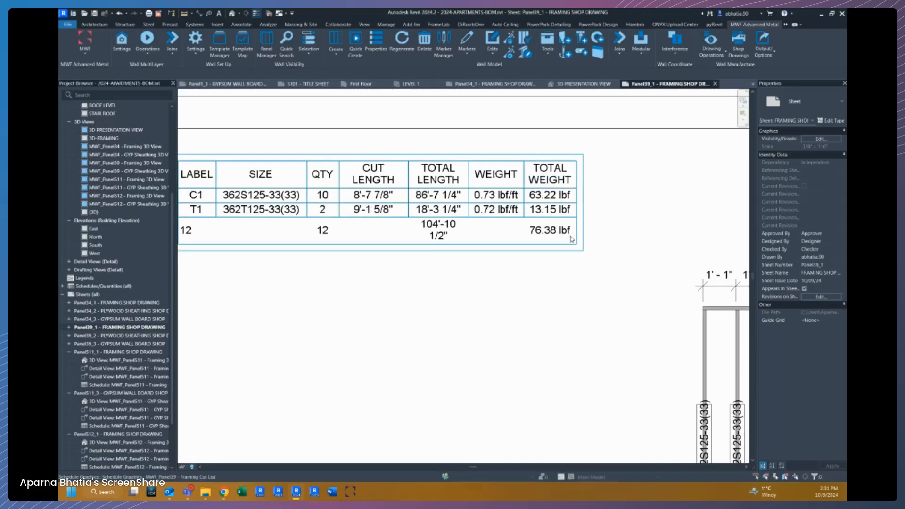
scroll(563, 205, "down", 1)
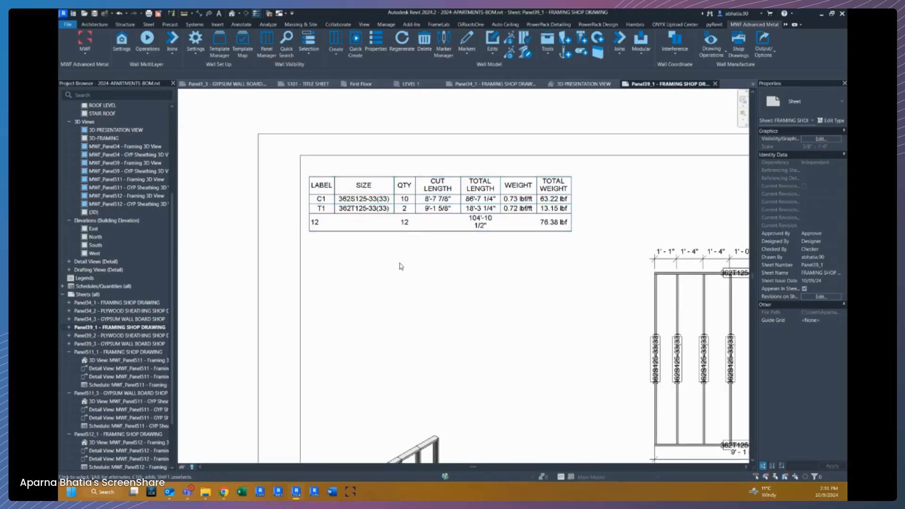
scroll(449, 293, "down", 1)
scroll(595, 348, "up", 3)
Select a stud tag in the framing elevation and open its Structural Framing Tag family for editing.
double_click(596, 349)
middle_click_drag(626, 348, 343, 307)
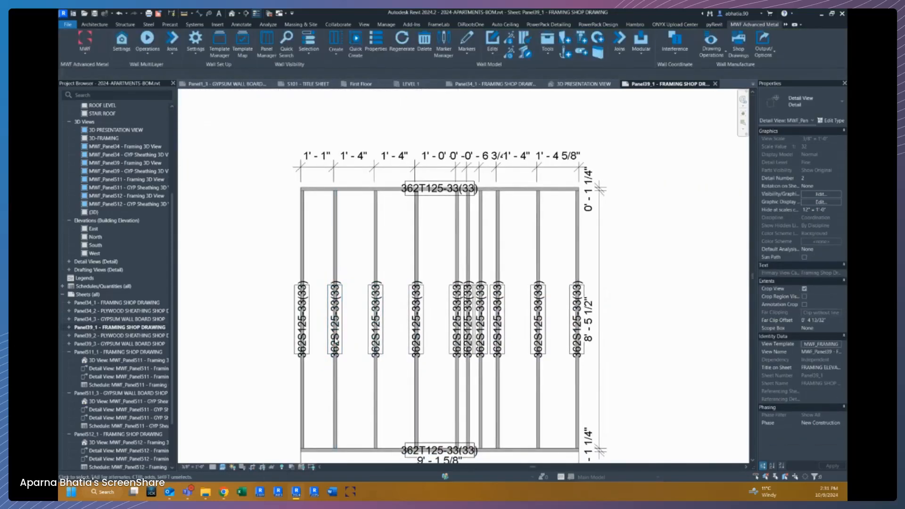
scroll(336, 321, "up", 1)
left_click(335, 321)
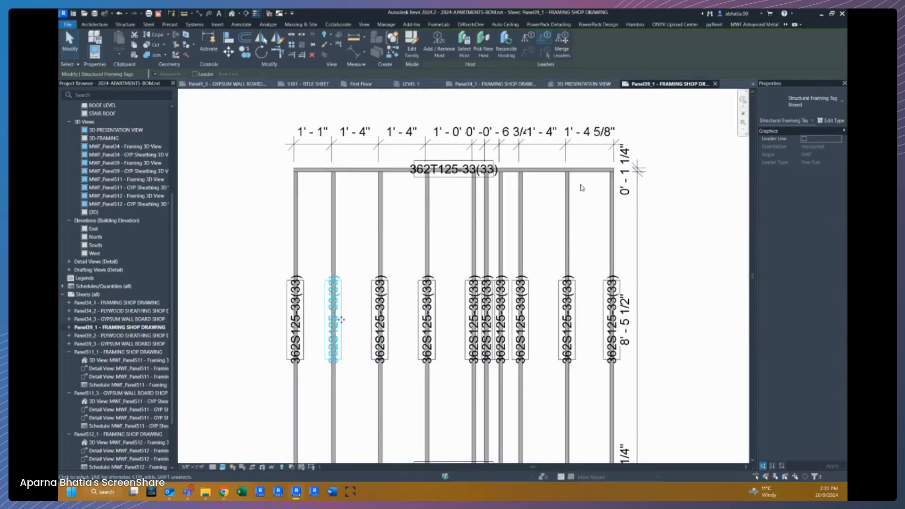
key("Escape")
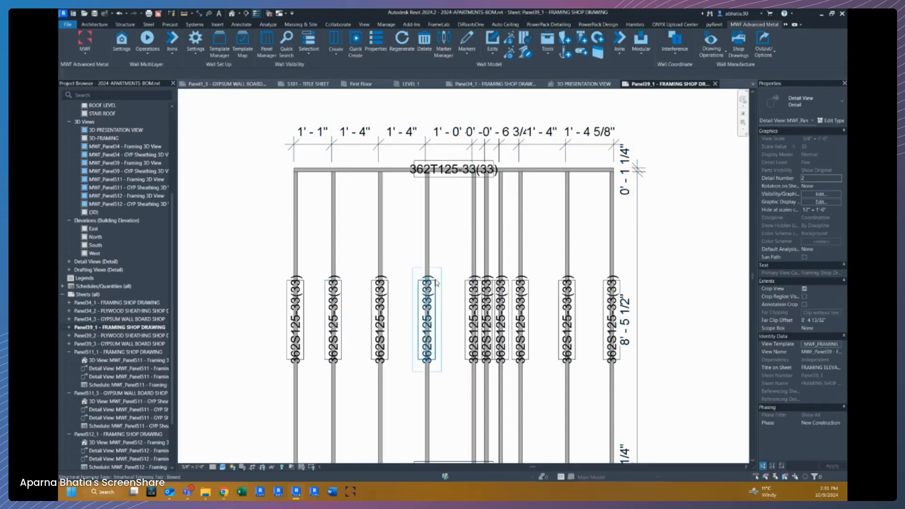
left_click(430, 315)
scroll(433, 315, "down", 1)
scroll(433, 287, "down", 3)
middle_click_drag(356, 215, 474, 239)
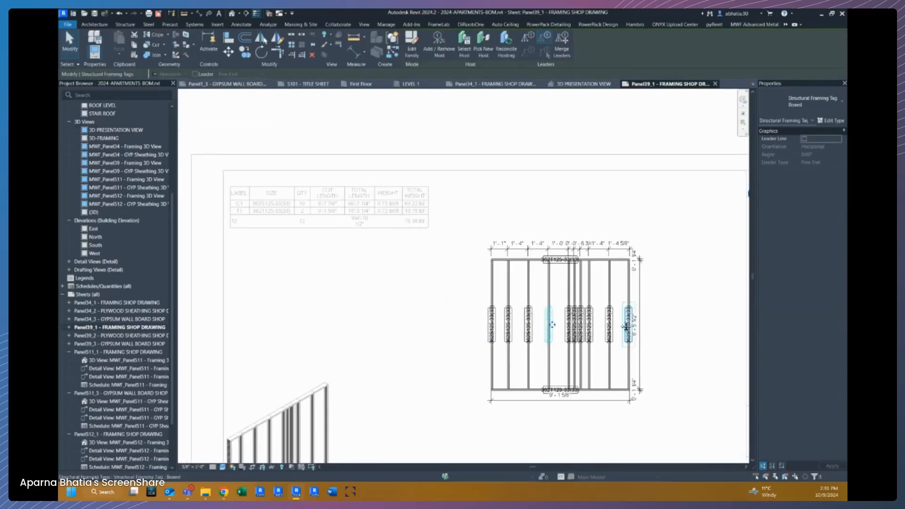
middle_click_drag(630, 325, 468, 312)
scroll(391, 280, "up", 1)
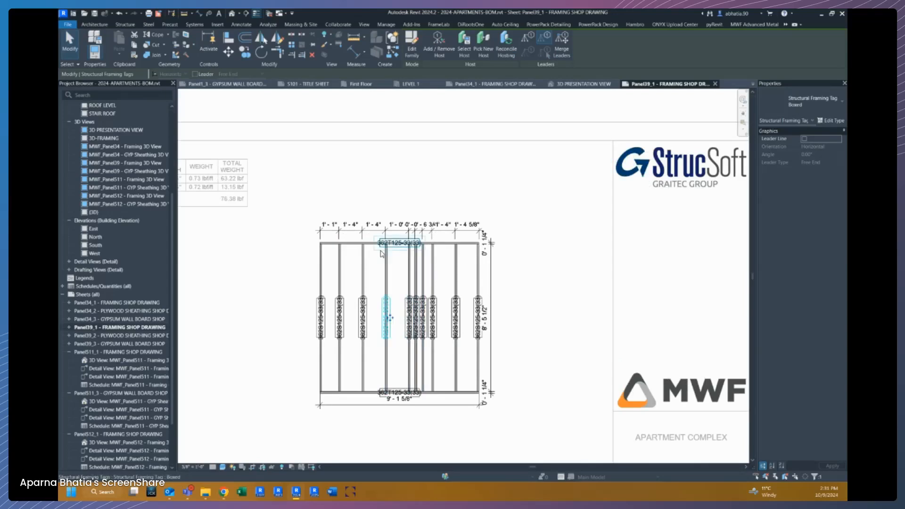
scroll(381, 250, "up", 1)
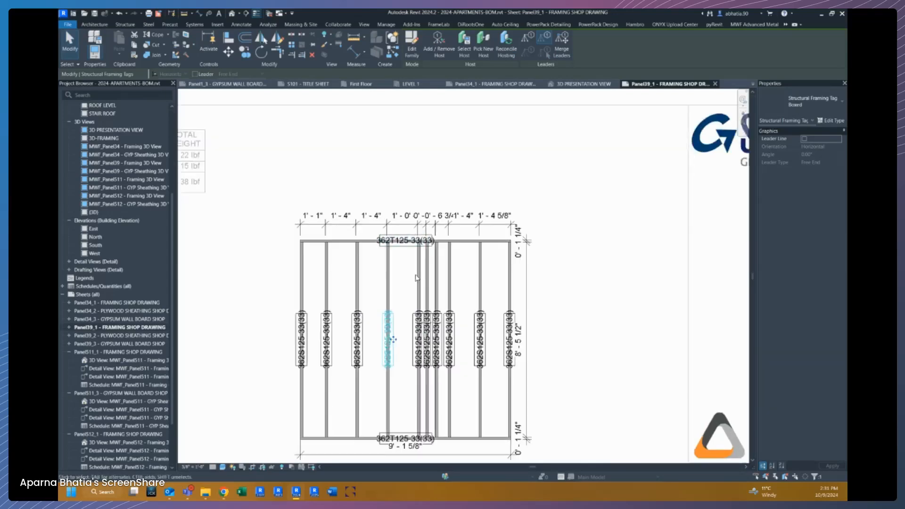
left_click(413, 50)
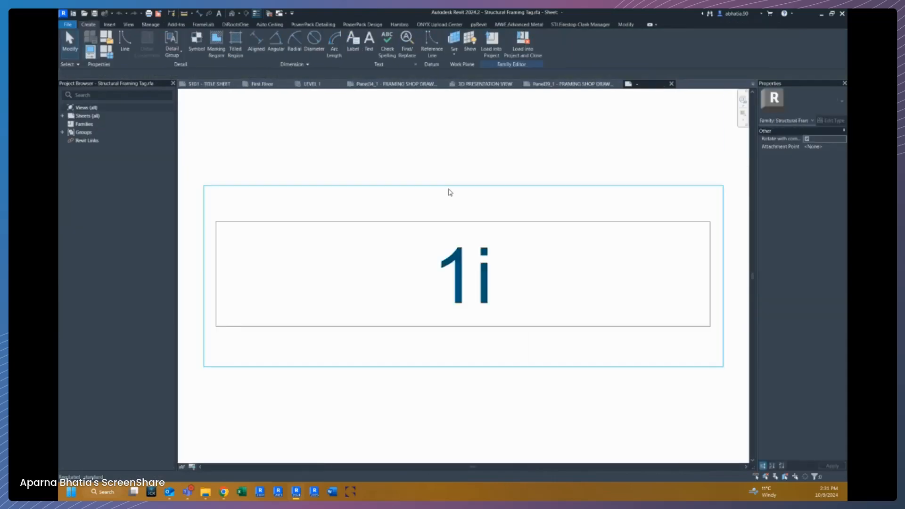
Open the tag's label for editing and browse the available category parameters.
left_click(472, 248)
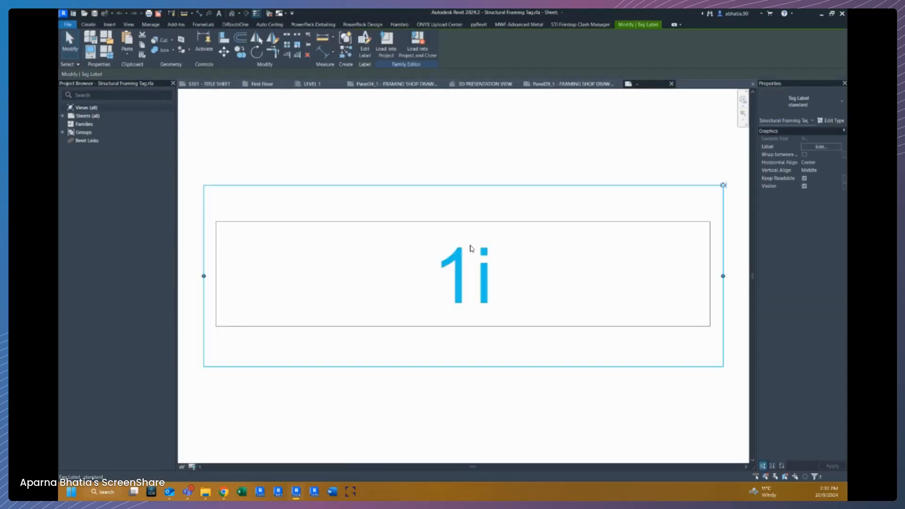
left_click(365, 57)
left_click_drag(254, 30, 383, 140)
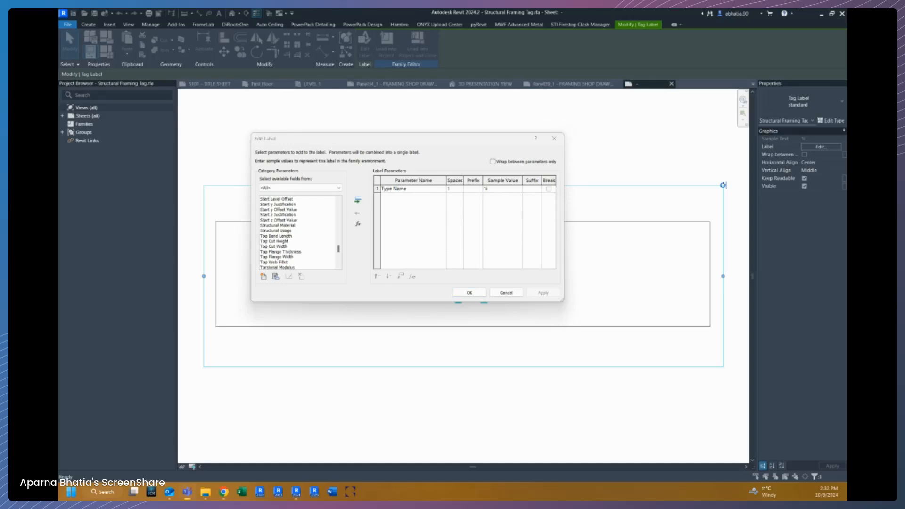
left_click(276, 221)
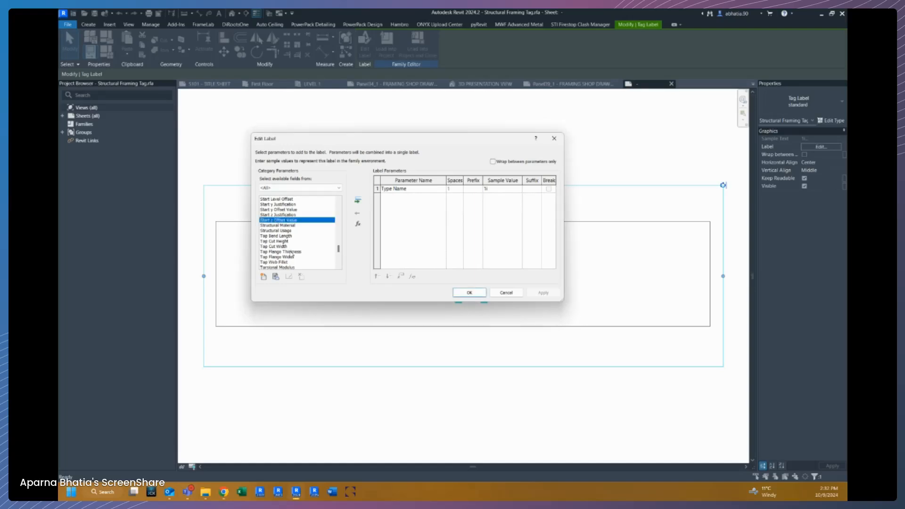
scroll(277, 226, "up", 15)
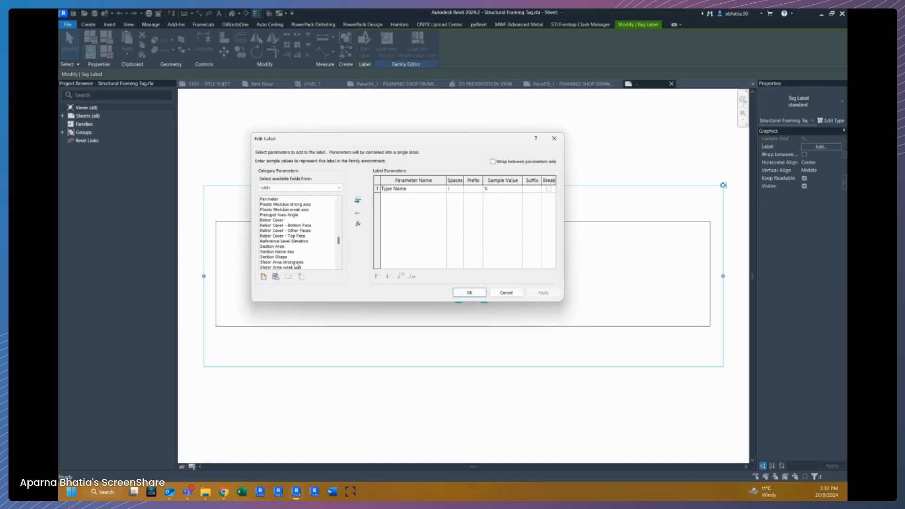
left_click(411, 191)
scroll(308, 221, "down", 12)
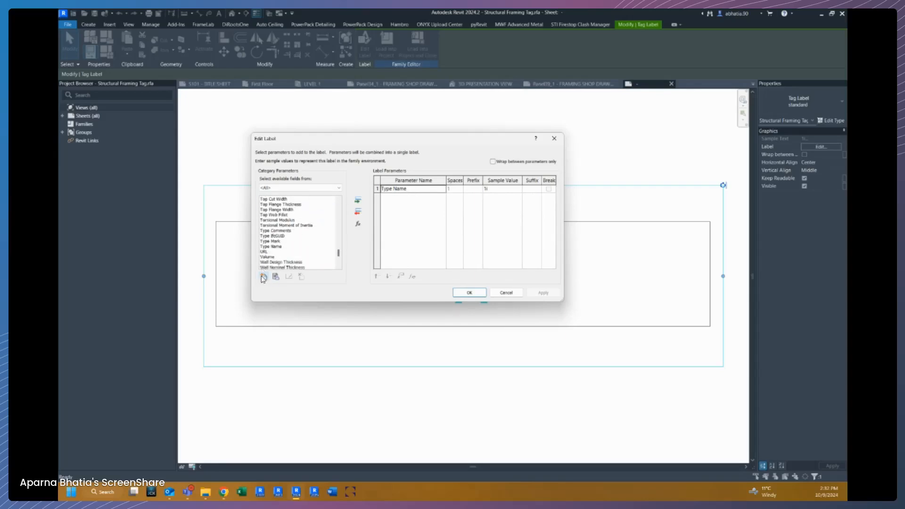
Add the BIMSF_ScheduleLabel shared parameter to the label's available fields.
left_click(263, 278)
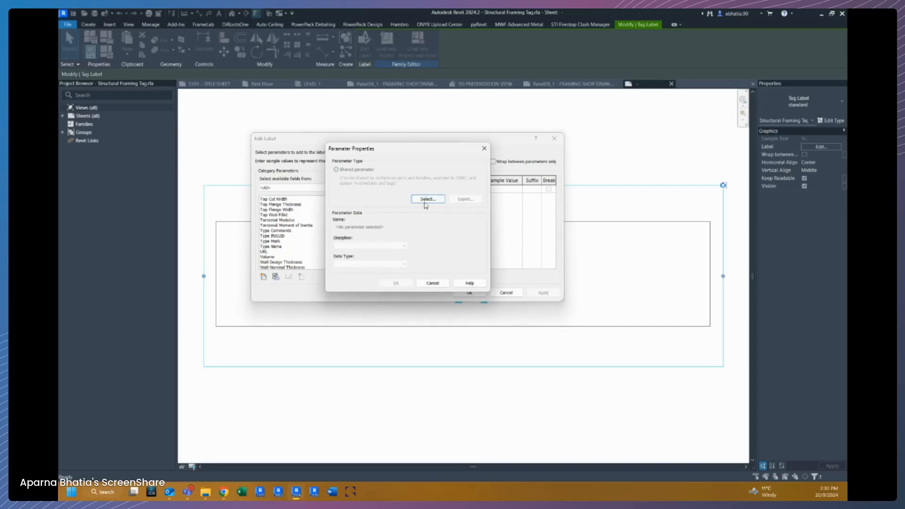
left_click(427, 199)
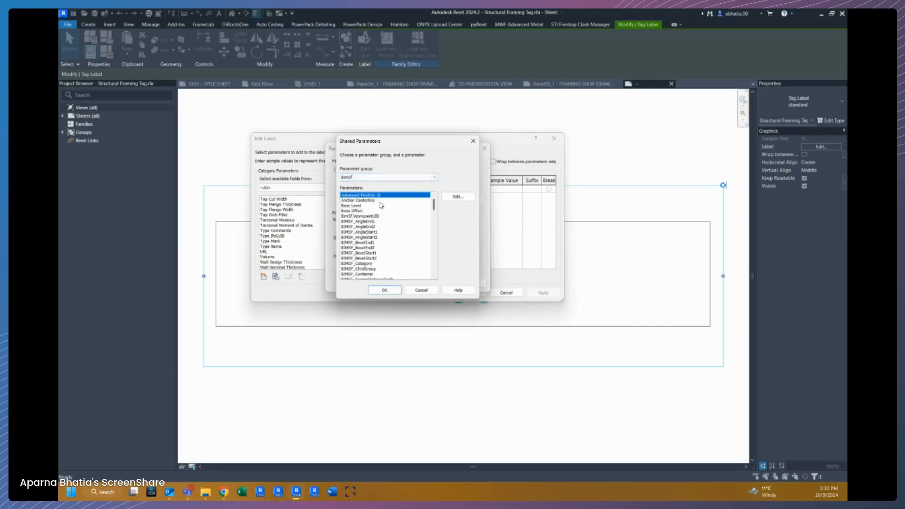
scroll(370, 229, "down", 2)
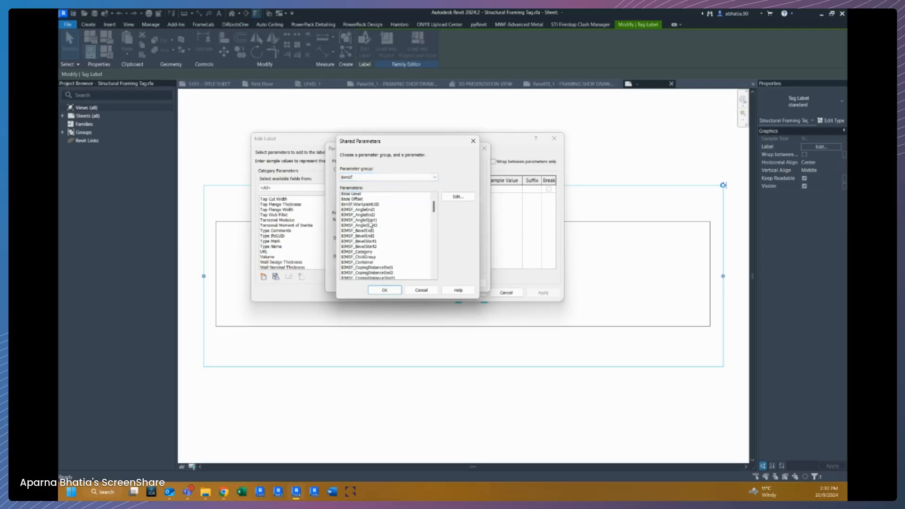
scroll(371, 225, "down", 10)
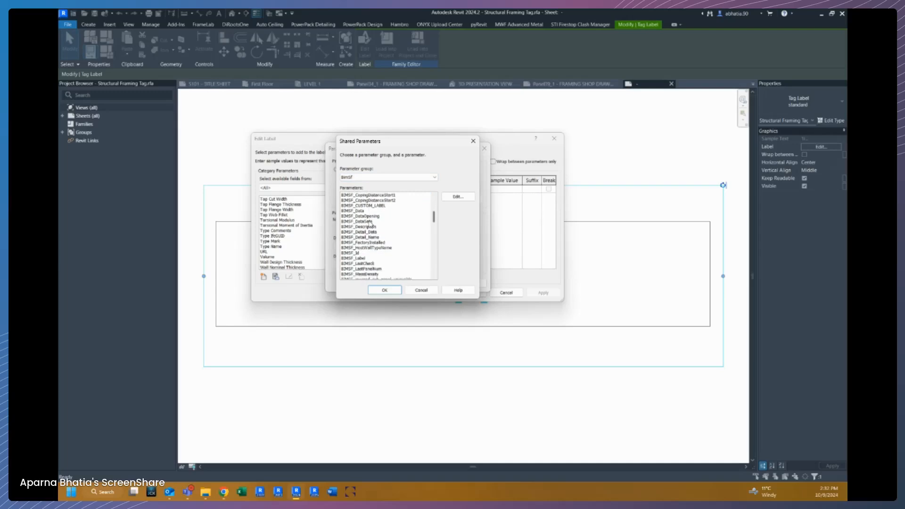
scroll(372, 226, "down", 3)
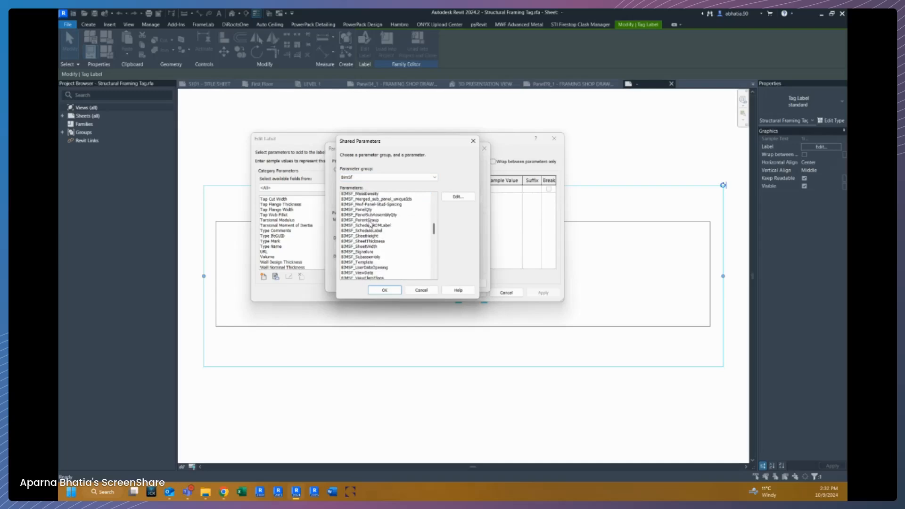
left_click(371, 217)
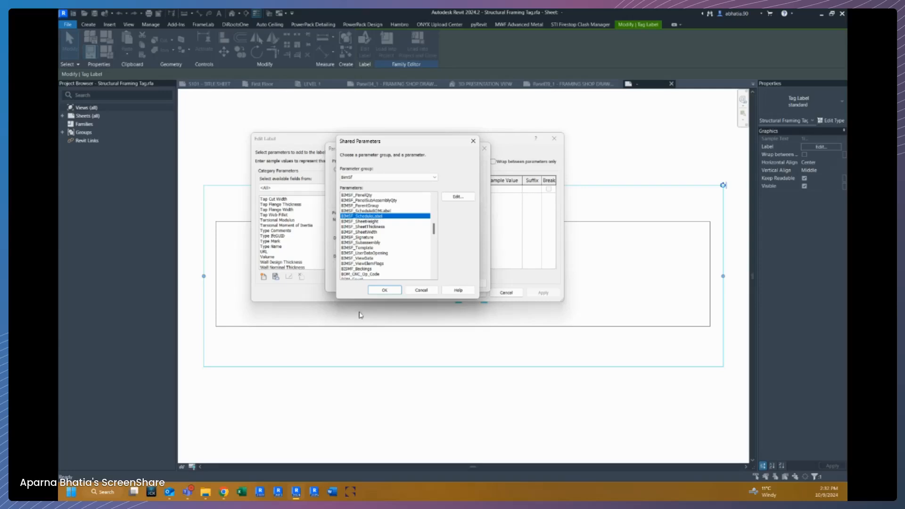
left_click(384, 290)
left_click(390, 284)
Add BIMSF_ScheduleLabel to the label parameters and remove Type Name.
left_click(357, 200)
left_click(378, 188)
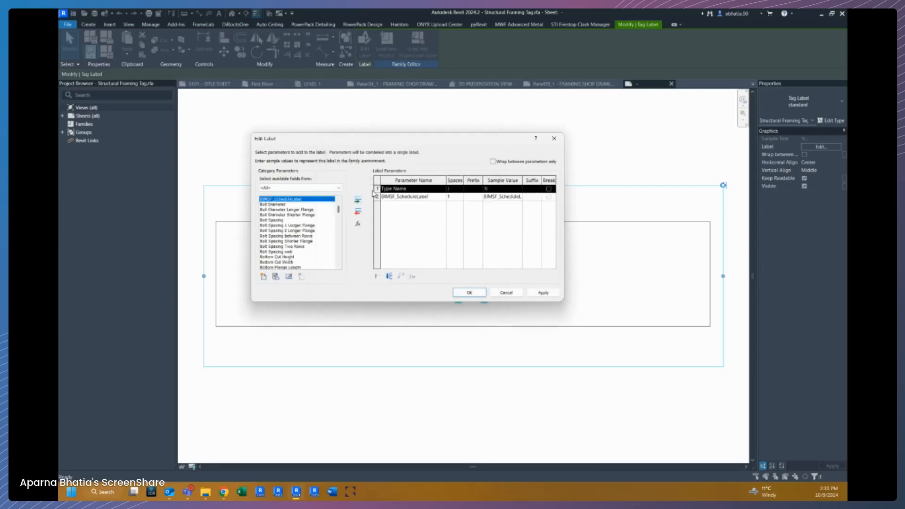
left_click(358, 211)
Set the label's sample value to C00 and confirm the label edit.
left_click(494, 189)
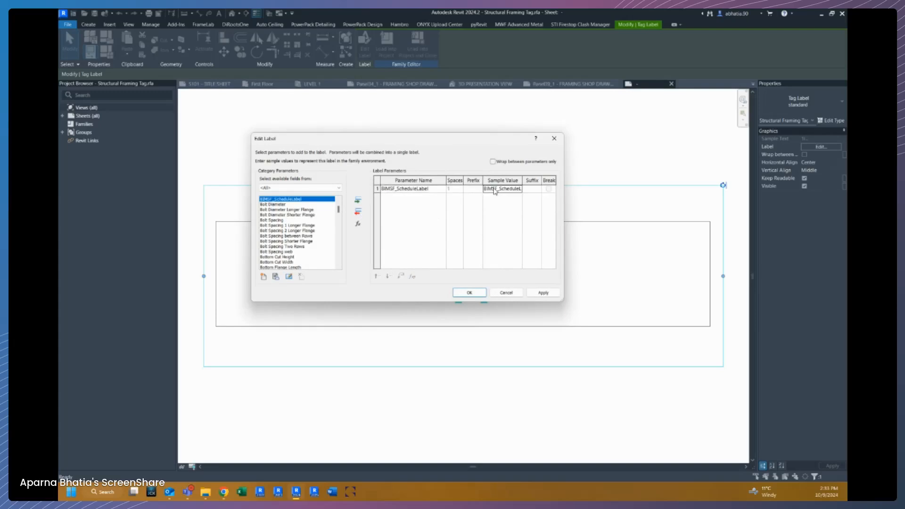
type("C00")
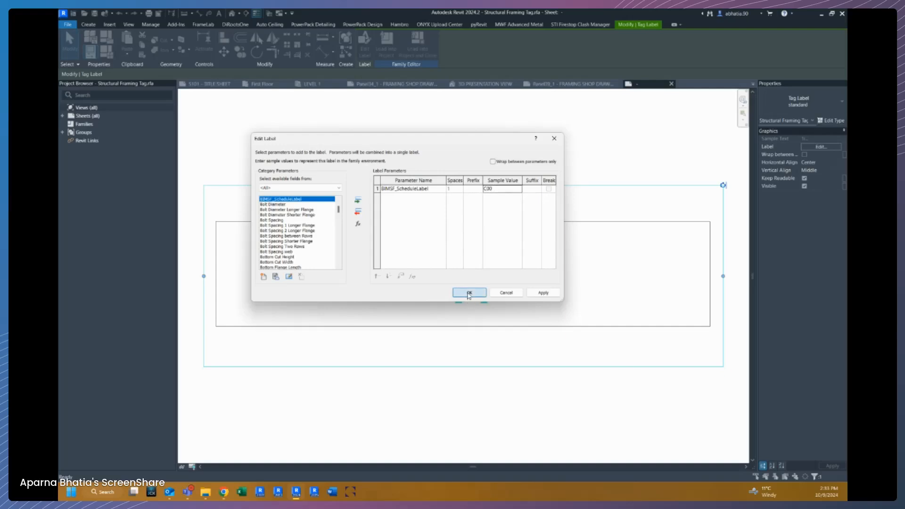
left_click(469, 292)
Narrow the label box to fit around the C00 text.
left_click(569, 216)
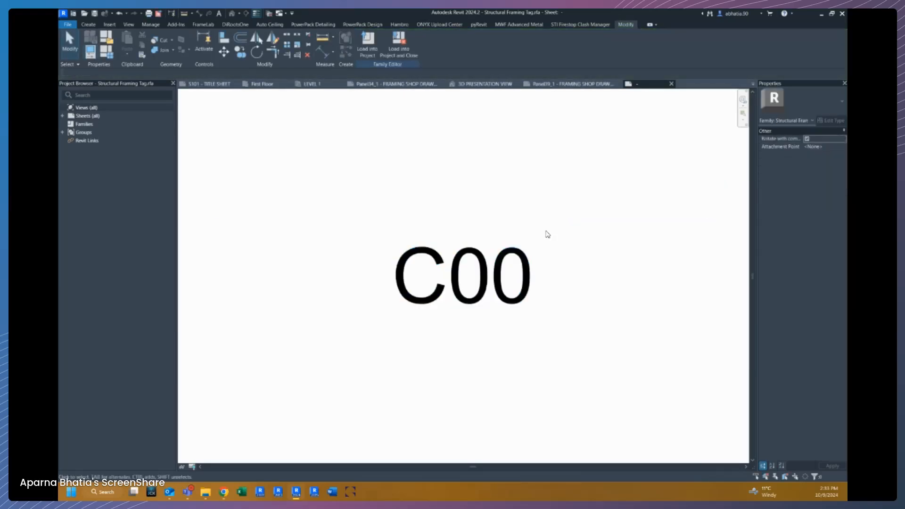
left_click(517, 270)
scroll(517, 272, "down", 2)
left_click_drag(635, 277, 572, 276)
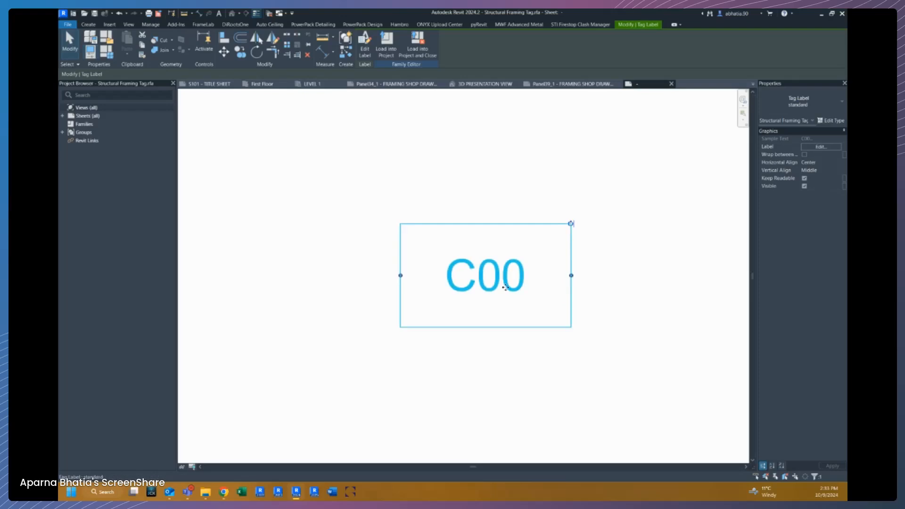
left_click(460, 370)
left_click(482, 296)
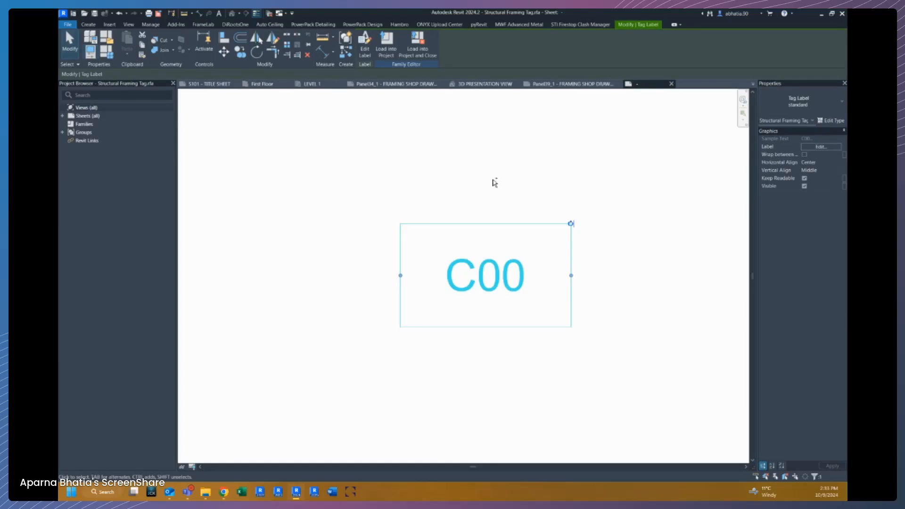
left_click(391, 174)
Paste a copy of the C00 label aligned to the same place and add the BIMSF_Label shared parameter to its available fields.
left_click(122, 55)
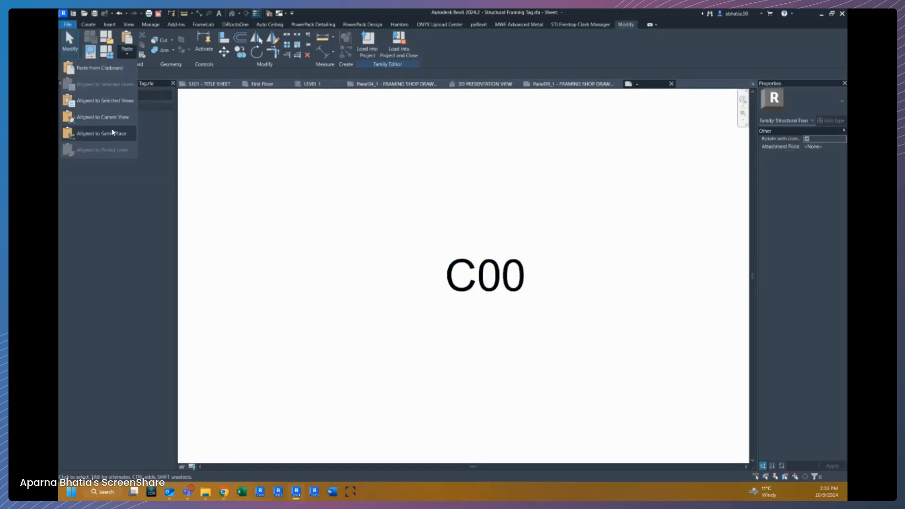
left_click(113, 119)
double_click(481, 236)
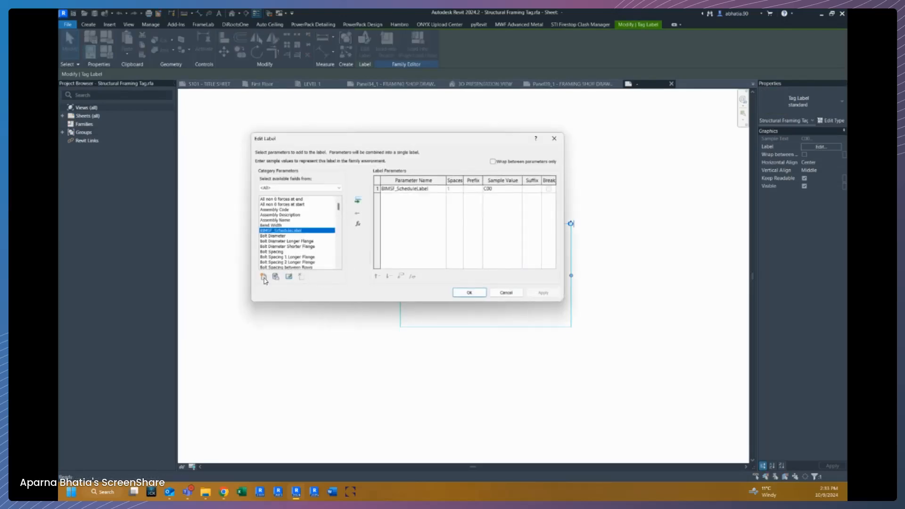
left_click(265, 277)
left_click(429, 201)
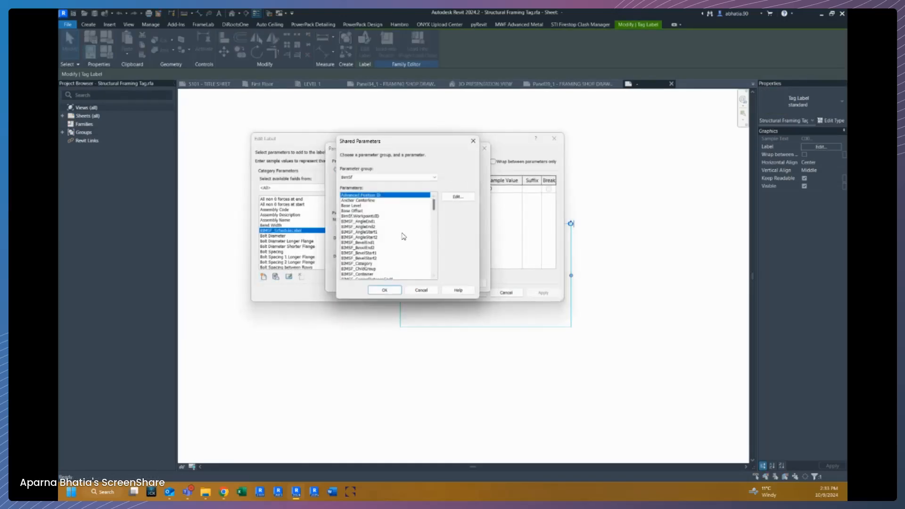
scroll(348, 218, "down", 4)
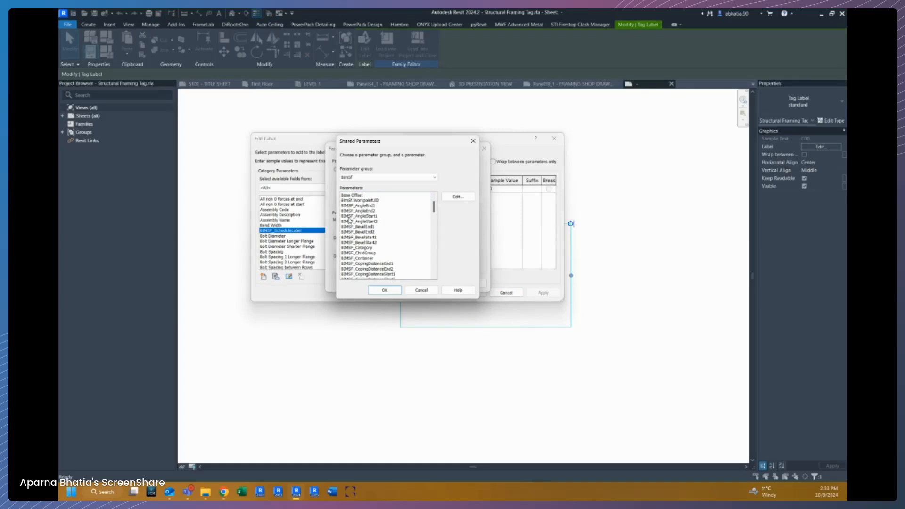
scroll(348, 219, "down", 4)
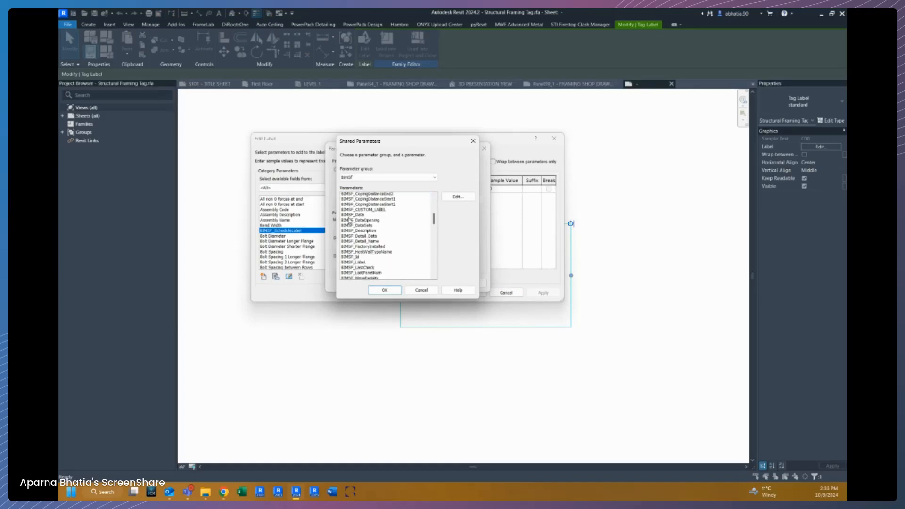
left_click(360, 227)
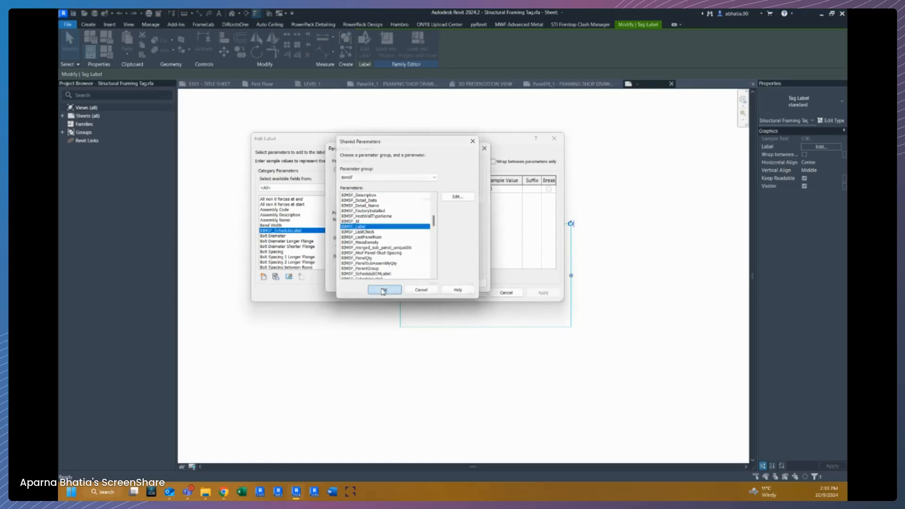
left_click(385, 290)
left_click(398, 284)
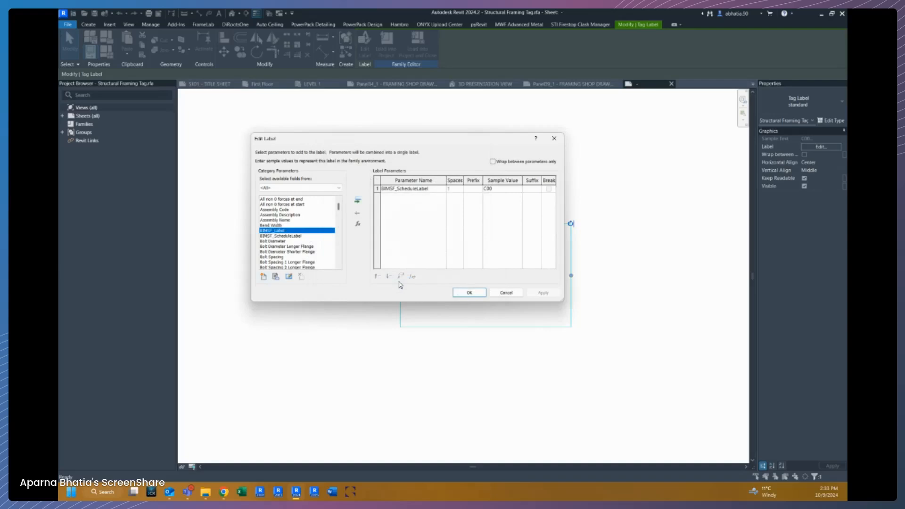
left_click(358, 202)
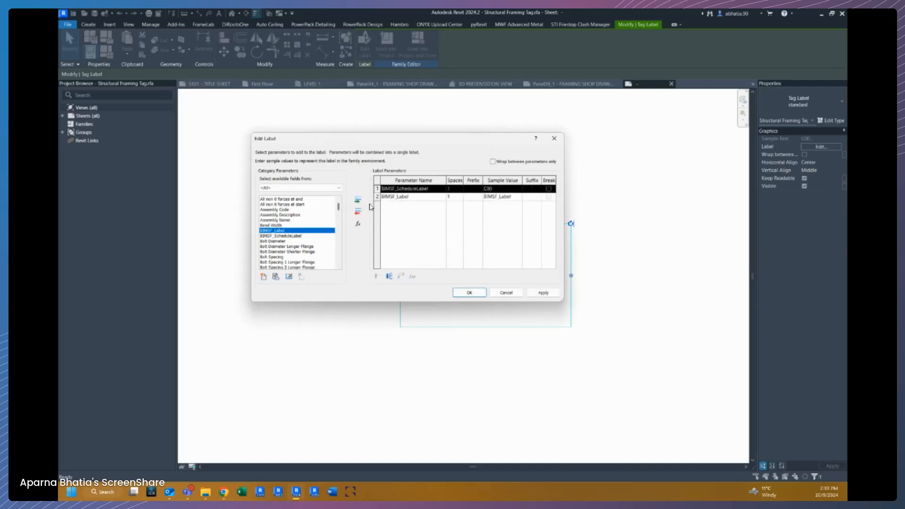
Set the copied label's sample value to T00, keep only BIMSF_Label as its parameter, and confirm the label edit.
left_click(507, 188)
key("ctrl+c")
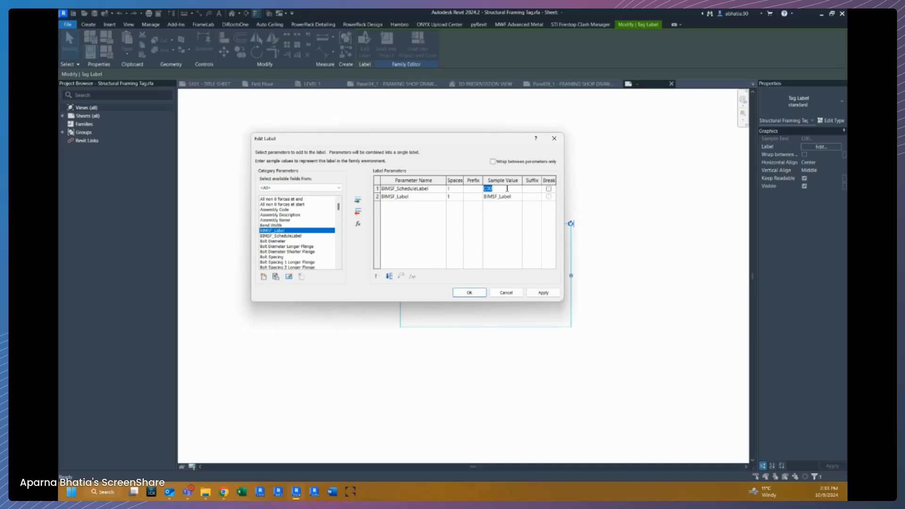
left_click(519, 197)
key("ctrl+v")
left_click(377, 188)
left_click(358, 215)
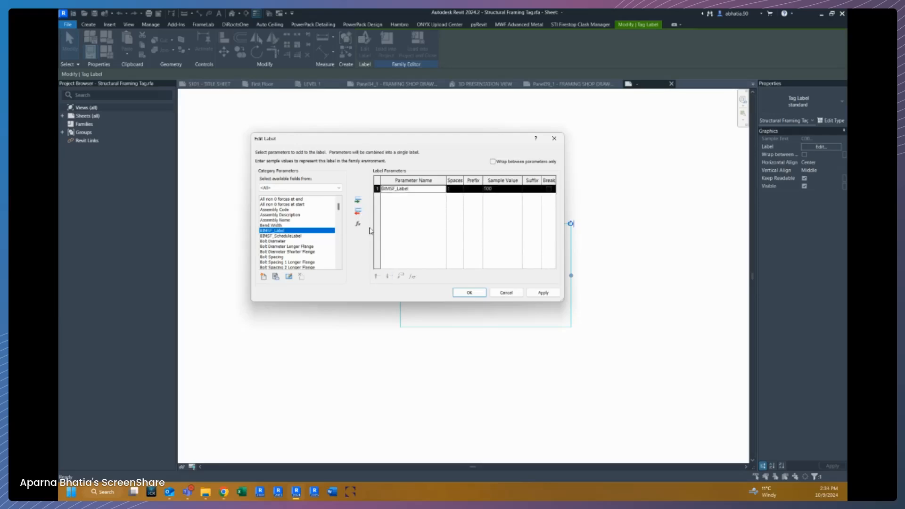
left_click(467, 292)
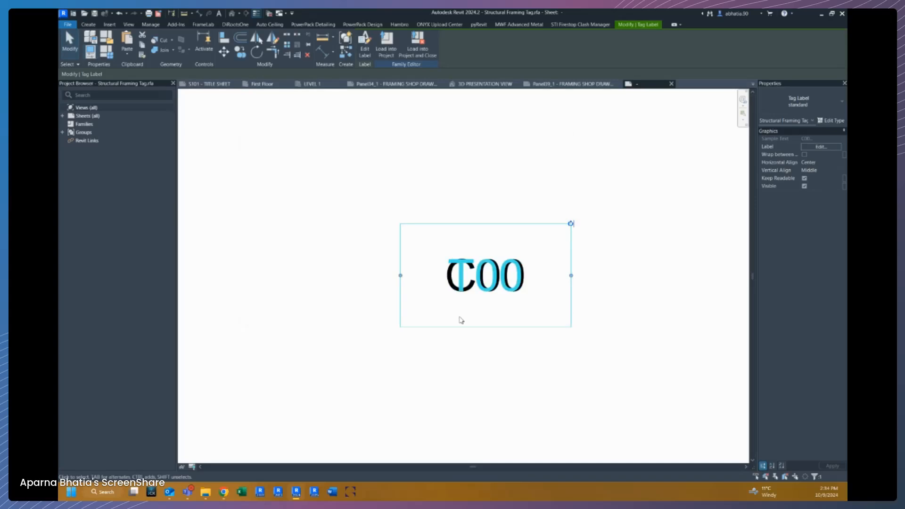
Create a type family parameter BIMSF_LABEL grouped under Visibility for the selected label's Visible property.
scroll(552, 263, "up", 3)
left_click(401, 262)
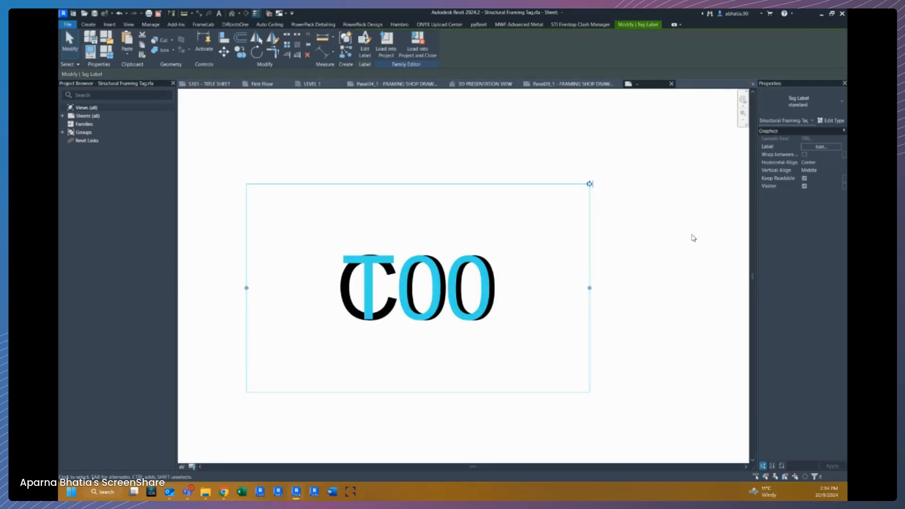
left_click(846, 189)
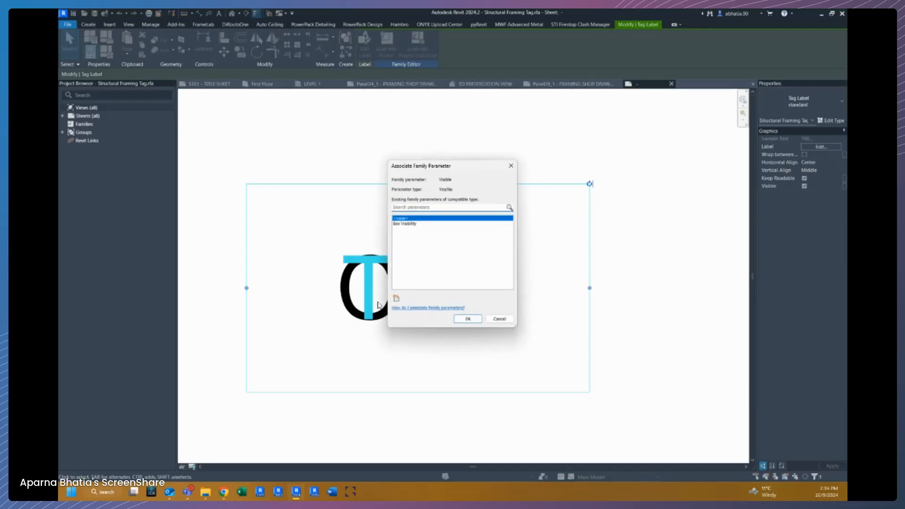
left_click(396, 298)
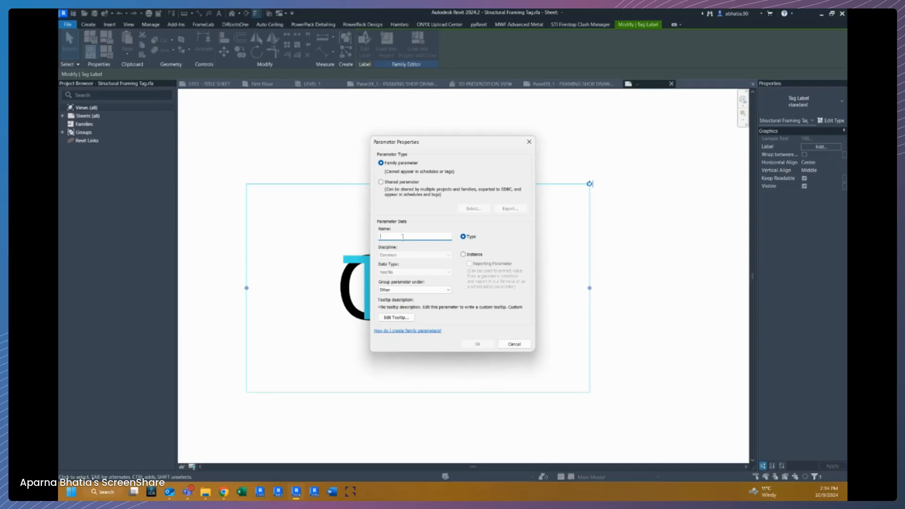
type("BIMSF_LABE")
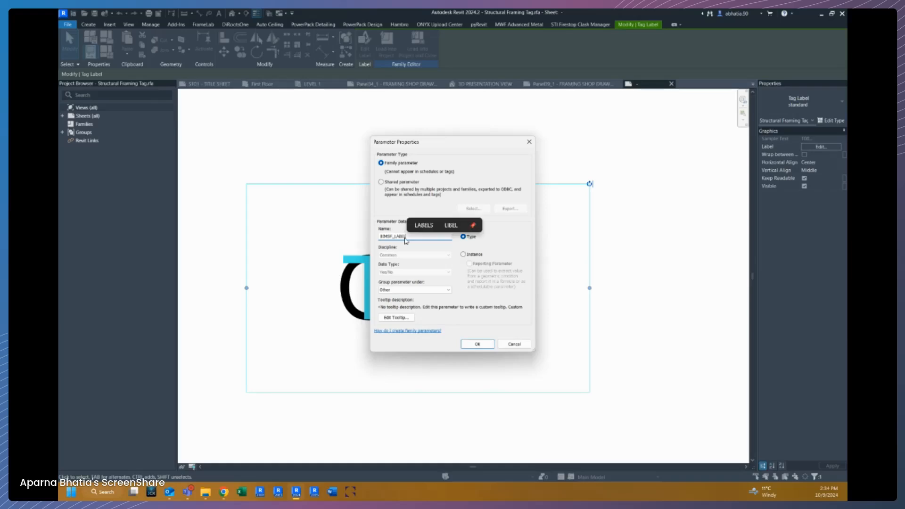
double_click(404, 241)
key("ctrl+c")
left_click(441, 292)
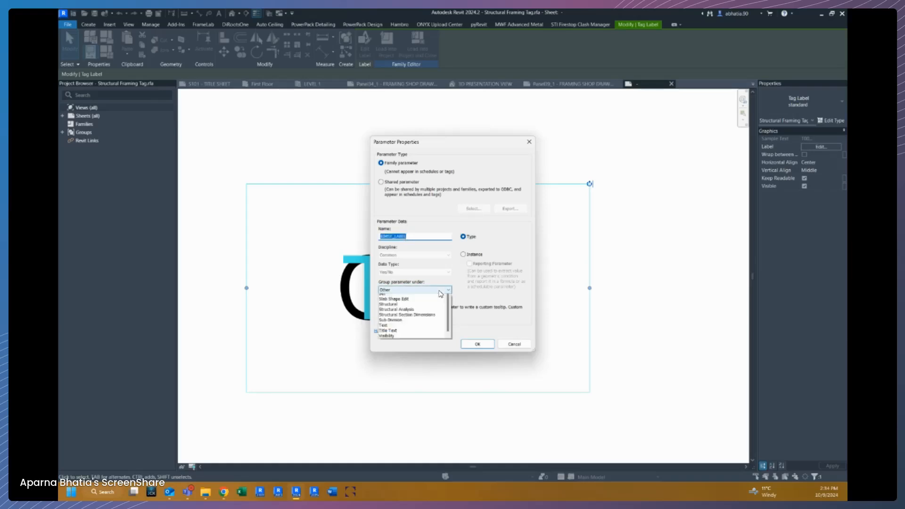
left_click(406, 450)
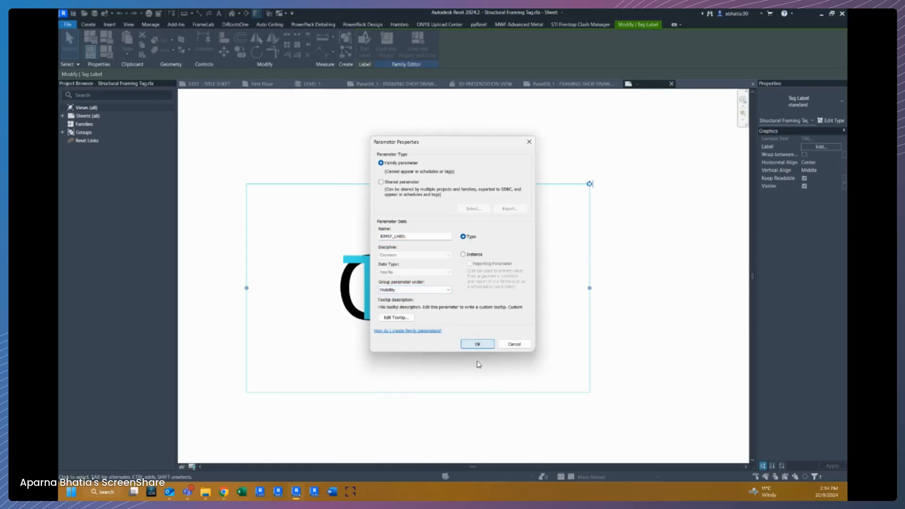
left_click(478, 344)
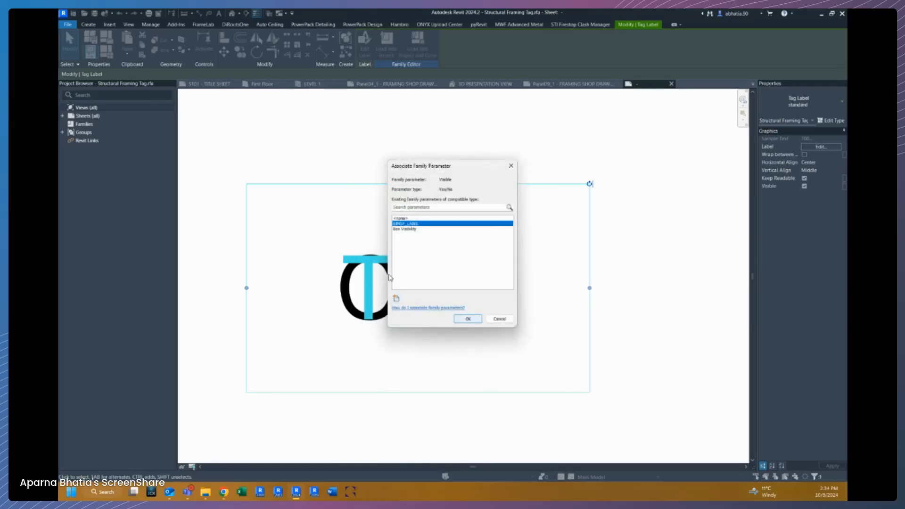
Create a BIMSF_SCHEDULE LABEL type parameter under Visibility and associate the label's visibility with BIMSF_LABEL.
left_click(396, 298)
key("ctrl+v")
left_click(395, 236)
type("SCHEDU")
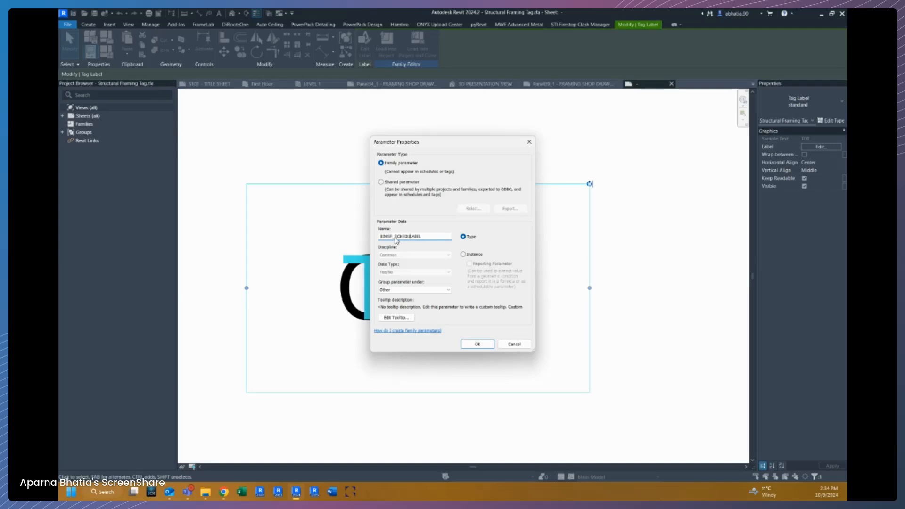
type("LE")
left_click(396, 290)
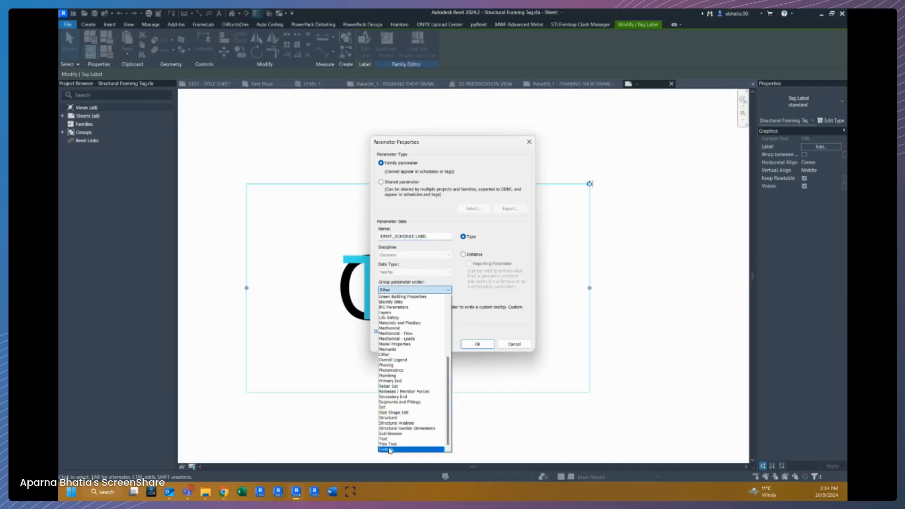
left_click(405, 448)
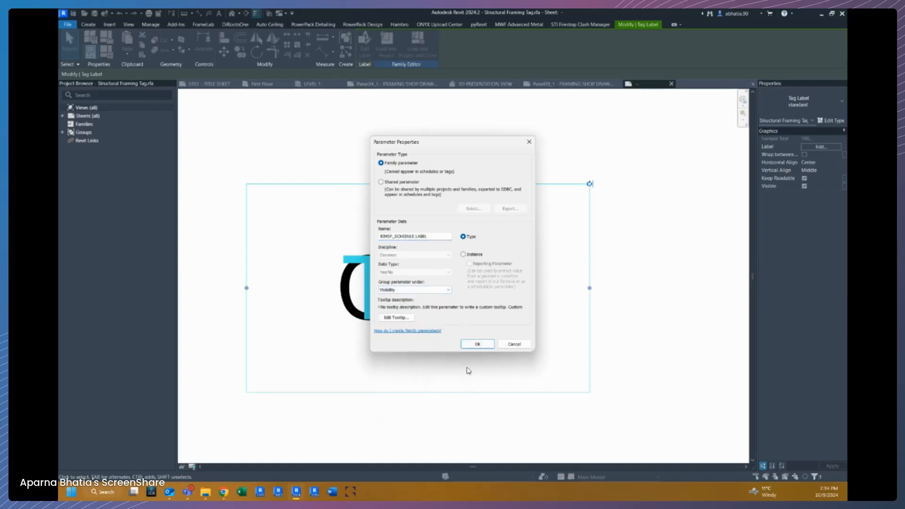
left_click(477, 343)
left_click(399, 224)
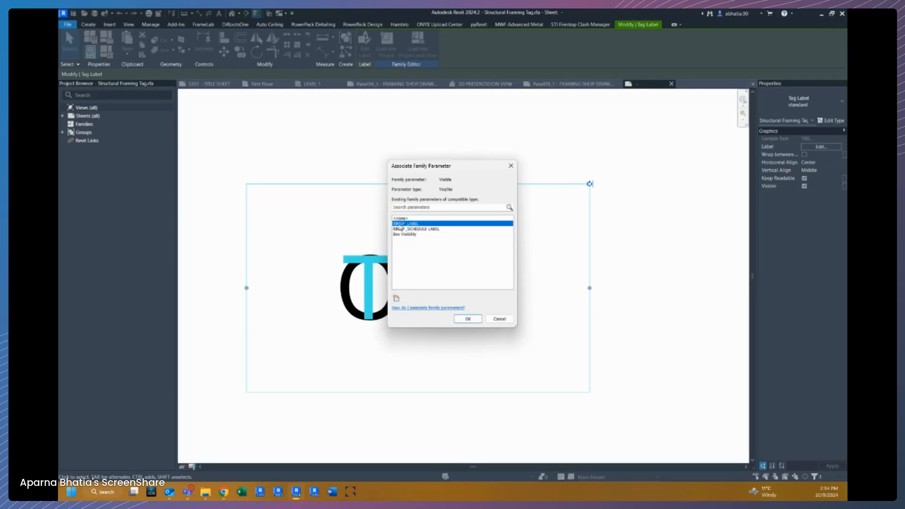
left_click(468, 319)
Associate the other label's visibility with the BIMSF_SCHEDULE LABEL parameter.
left_click(343, 304)
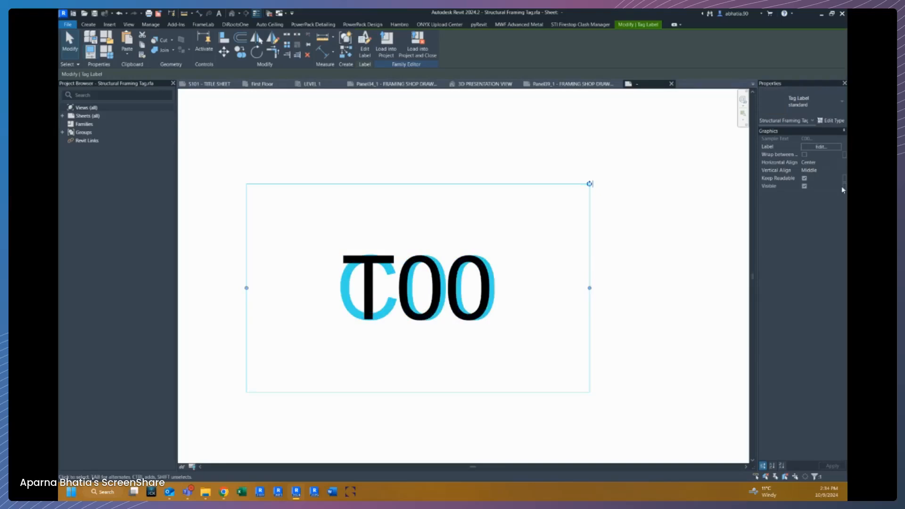
left_click(844, 186)
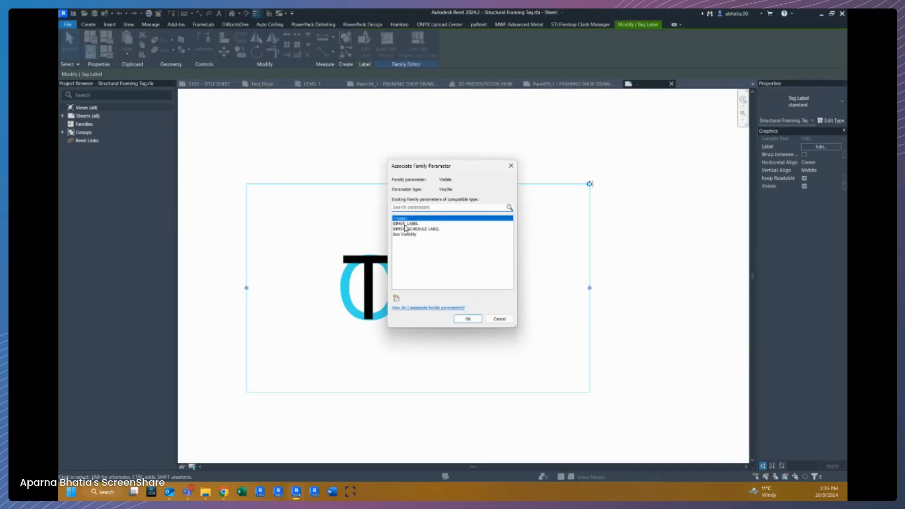
left_click(404, 229)
left_click(468, 318)
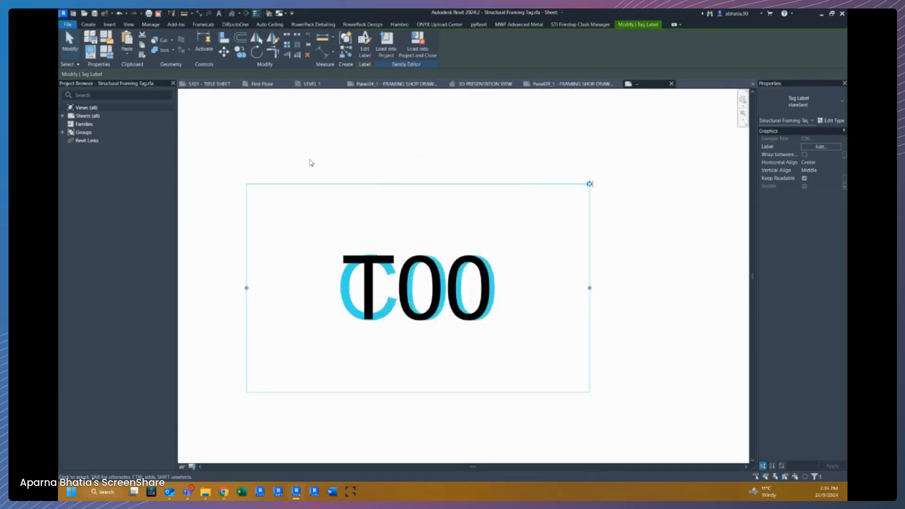
In the family types, set the BIMSF_SCHEDULE LABEL formula to not(BIMSF_LABEL).
left_click(195, 97)
left_click(90, 37)
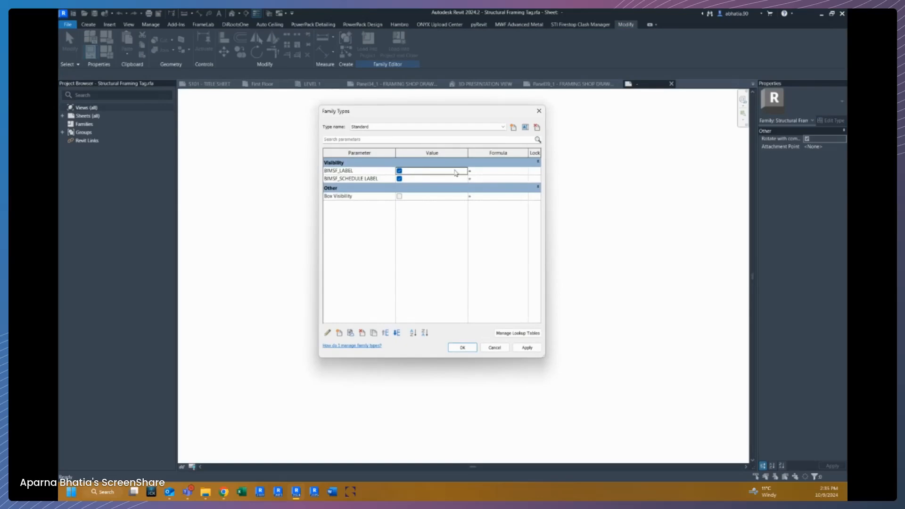
left_click(513, 172)
left_click(361, 172)
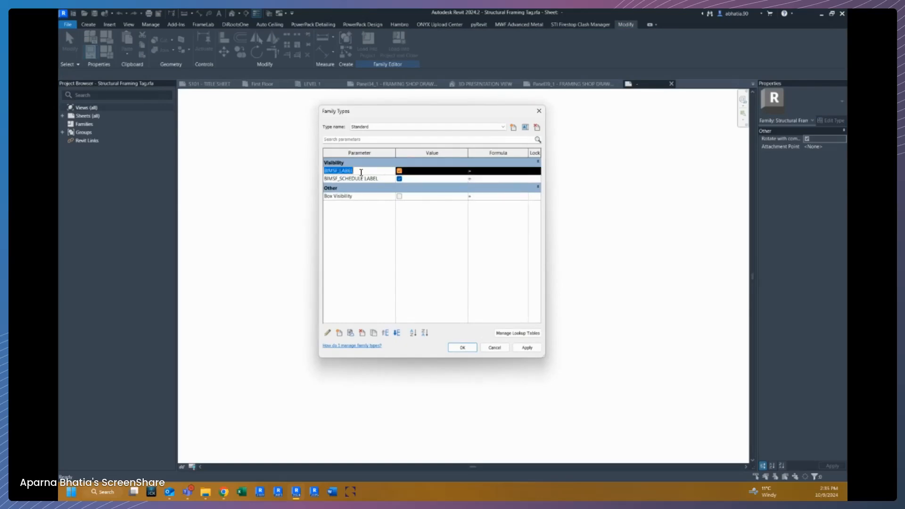
left_click(485, 177)
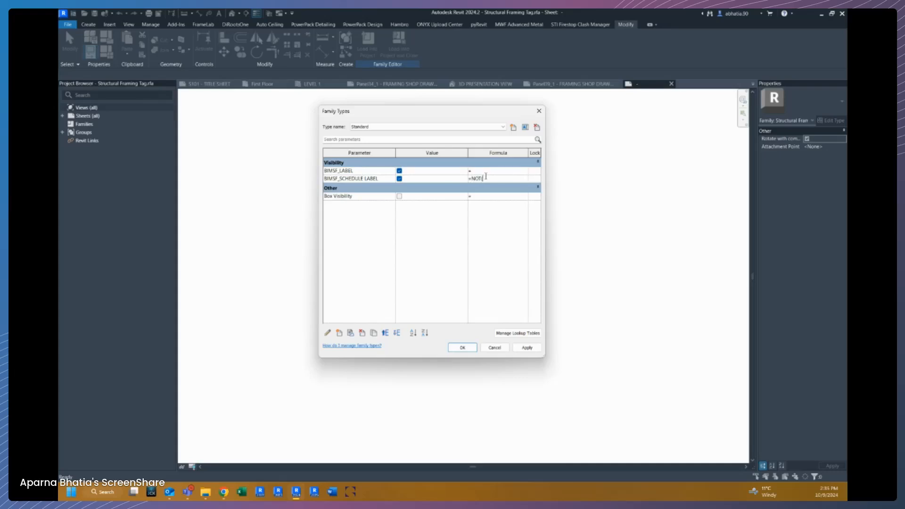
type("NOT(BIMSF_LABEL)")
key("Return")
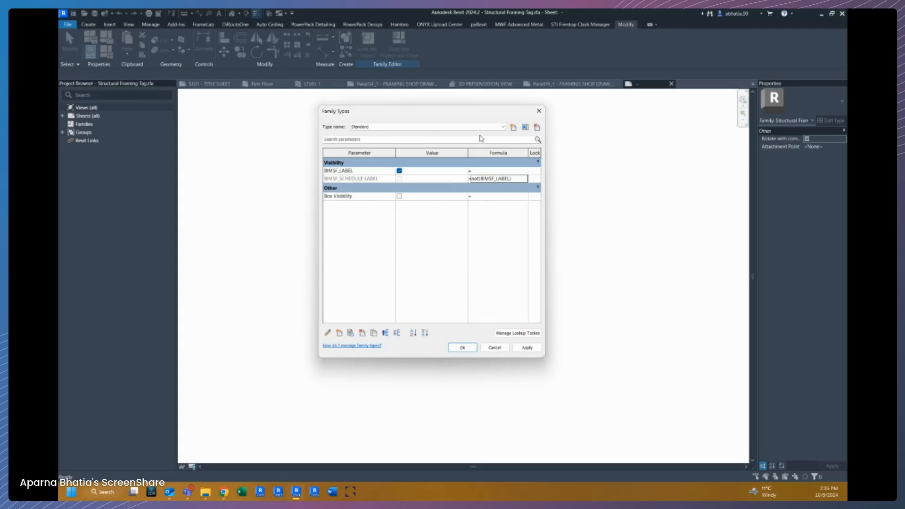
Rename the Standard family type to BIMSF_LABEL.
left_click(525, 128)
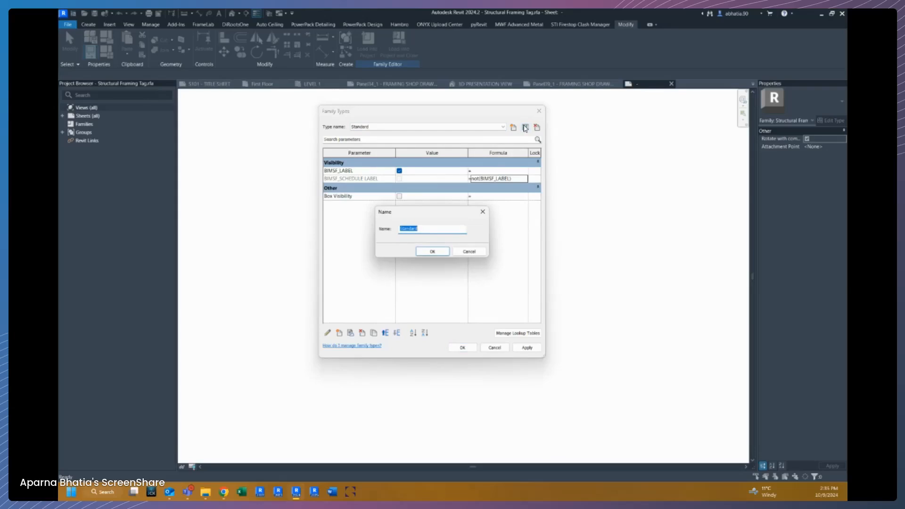
type("BIMSF")
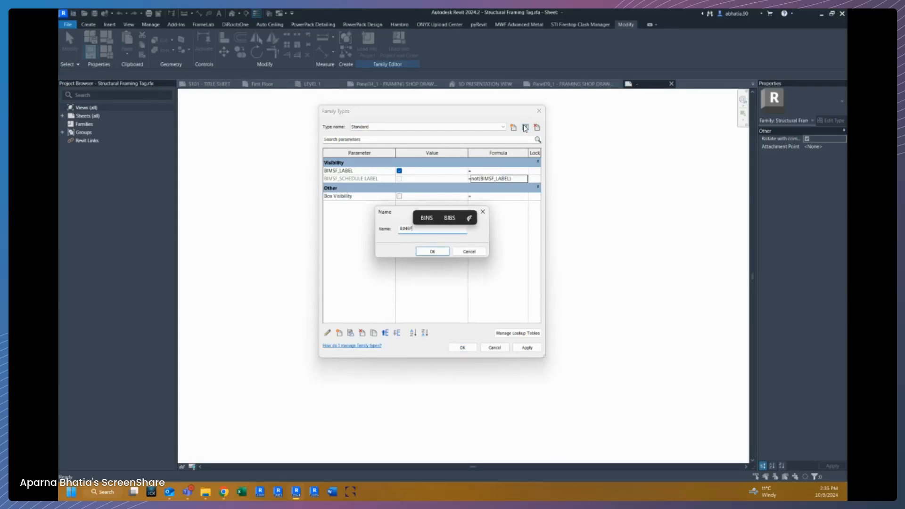
type("_")
key("BackSpace")
key("BackSpace")
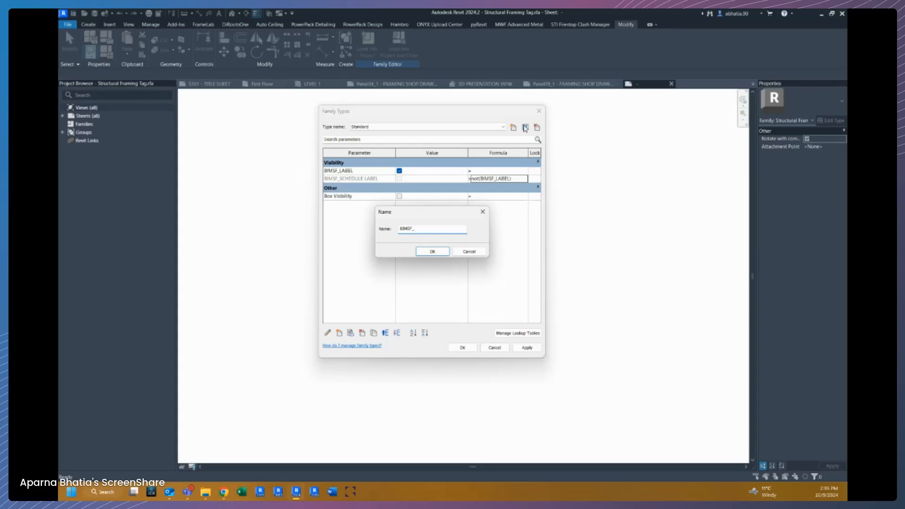
type("LABEL")
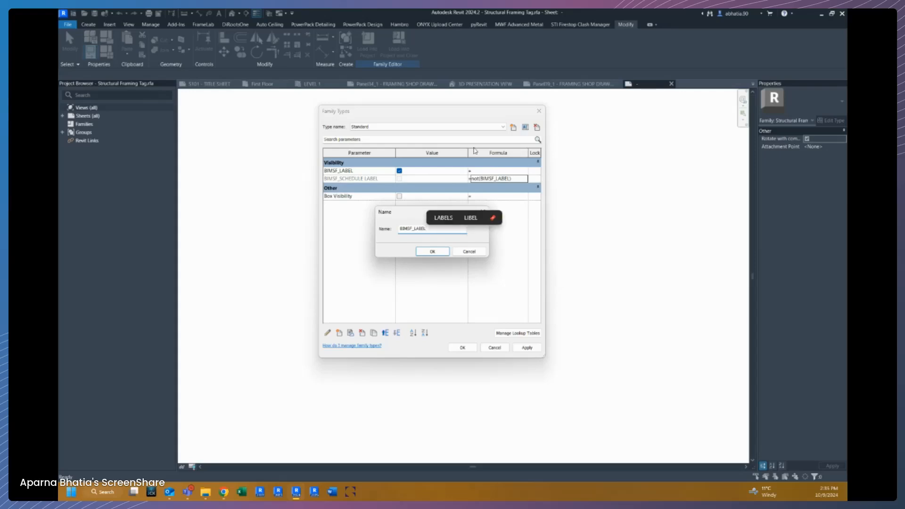
left_click(433, 252)
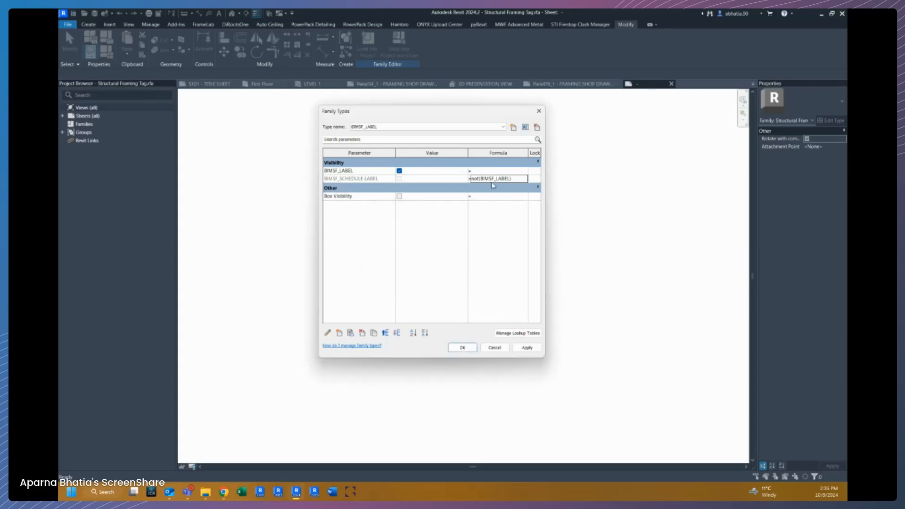
Create a new family type named BIMSF_SCHEDULE LABEL with BIMSF_LABEL turned off, and close Family Types.
left_click(514, 128)
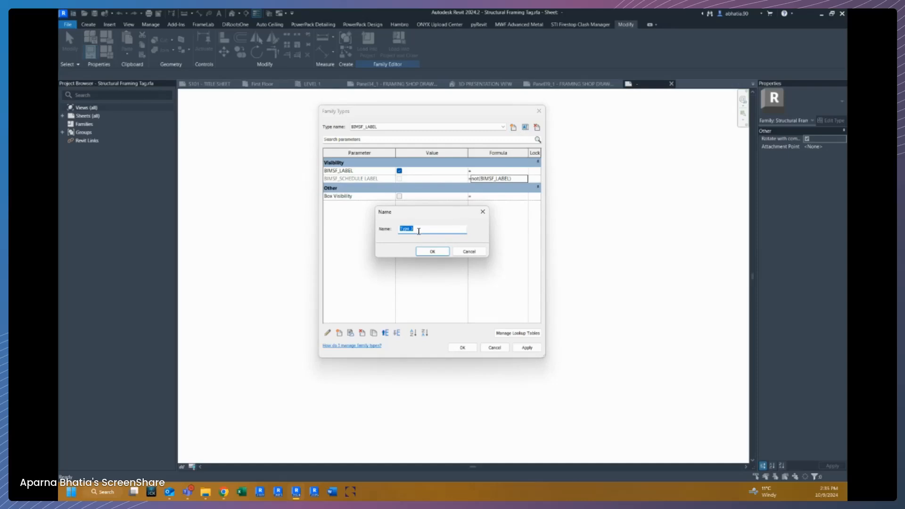
type("BIMSF_SCHEDULE")
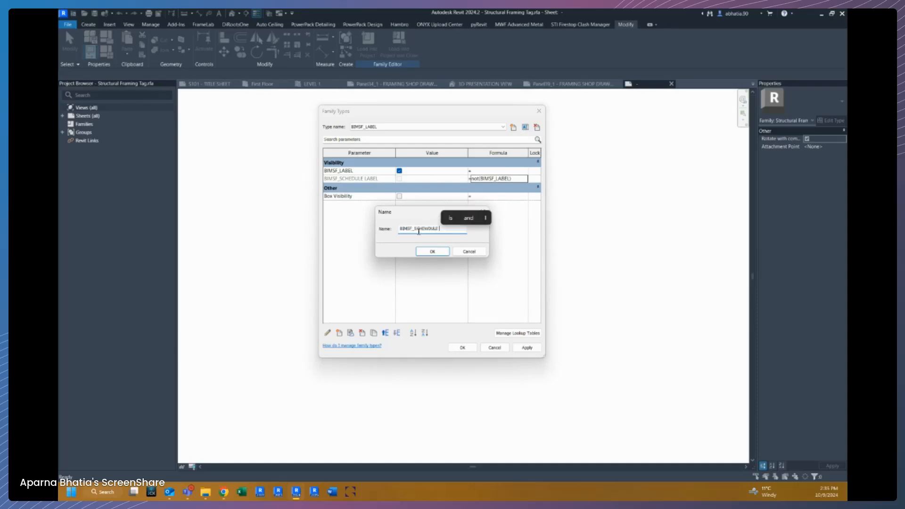
key("BackSpace")
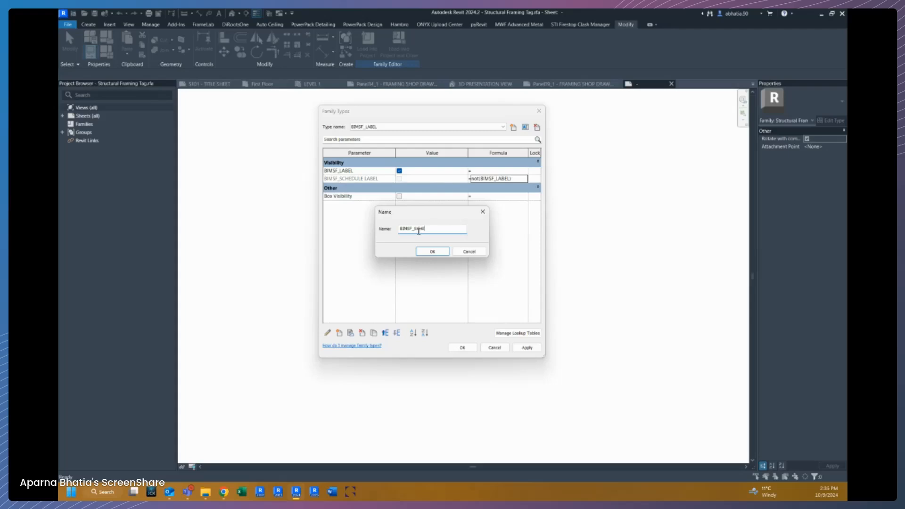
type("DULE LABEL")
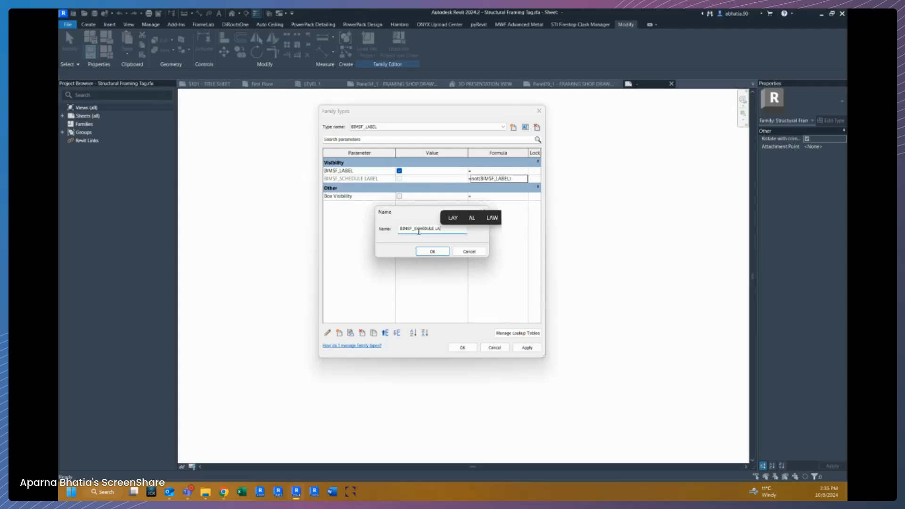
left_click(419, 253)
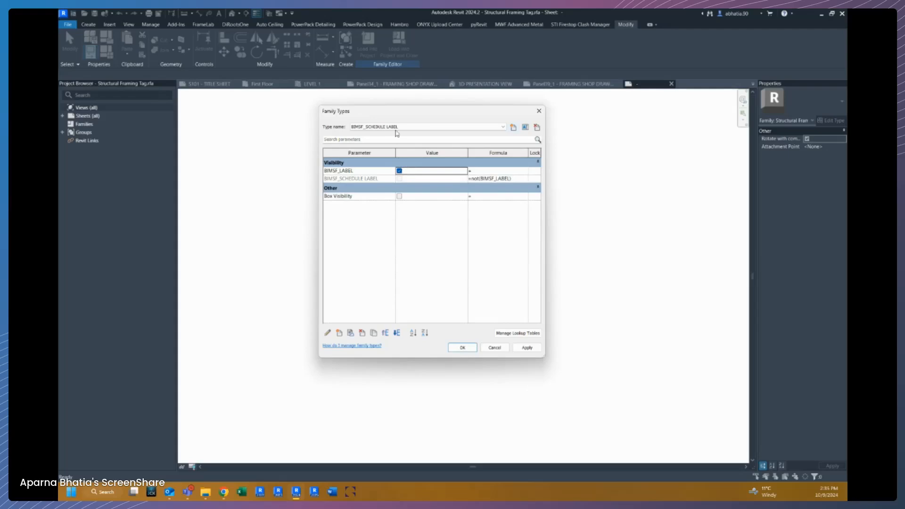
left_click(399, 170)
left_click(461, 347)
Save the tag family and load it into the open projects, overwriting the existing version and its parameter values.
left_click(399, 41)
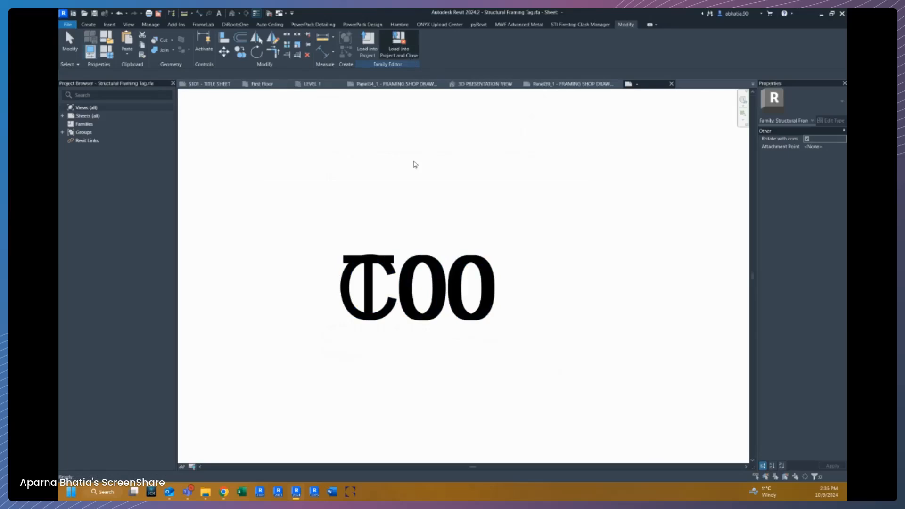
left_click(432, 312)
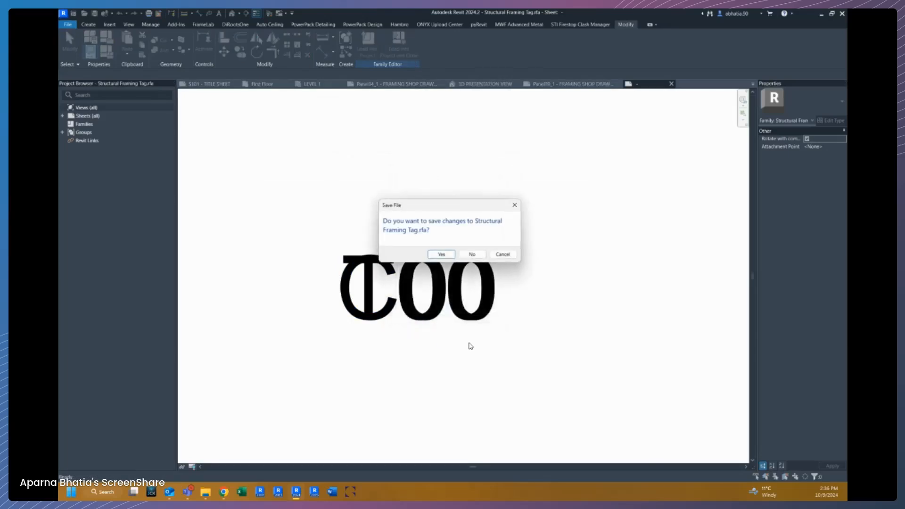
left_click(447, 255)
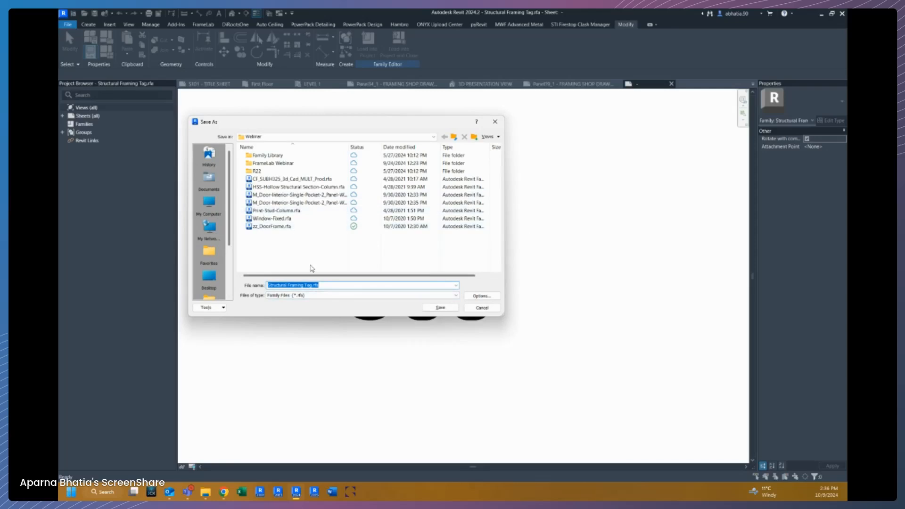
left_click(439, 308)
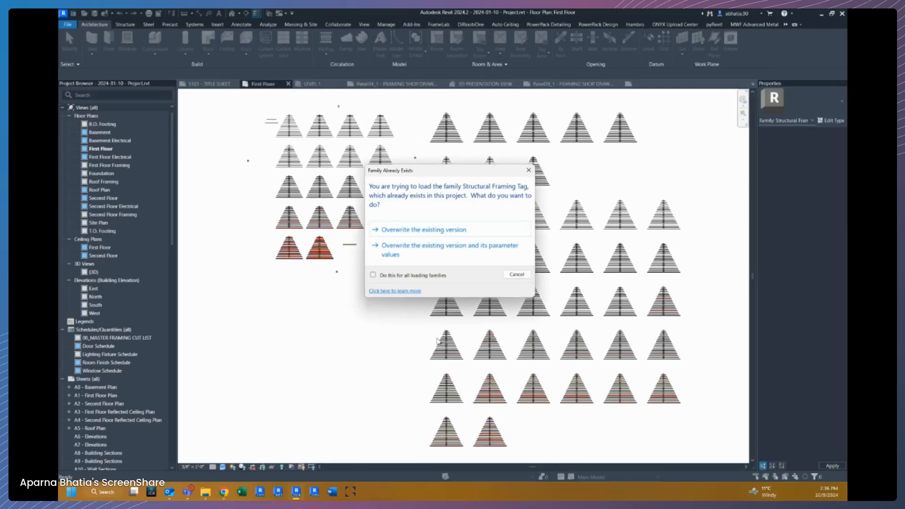
left_click(409, 257)
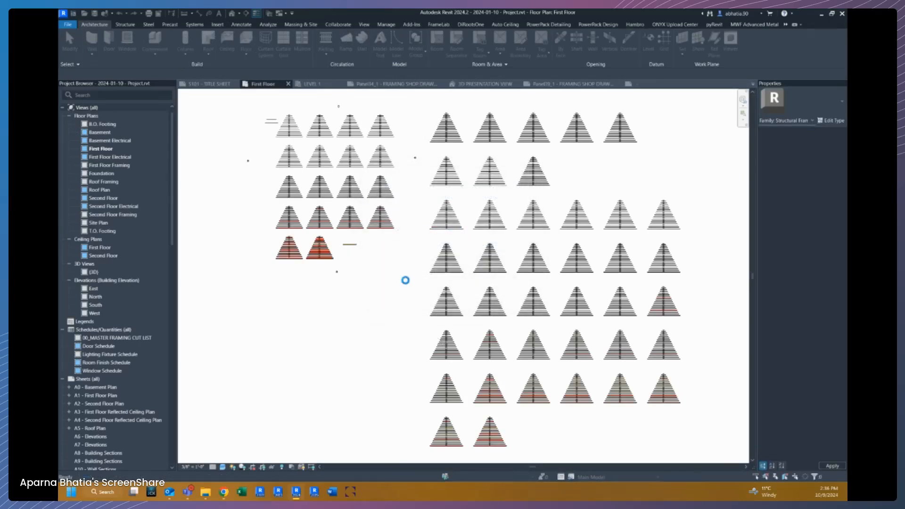
left_click(437, 250)
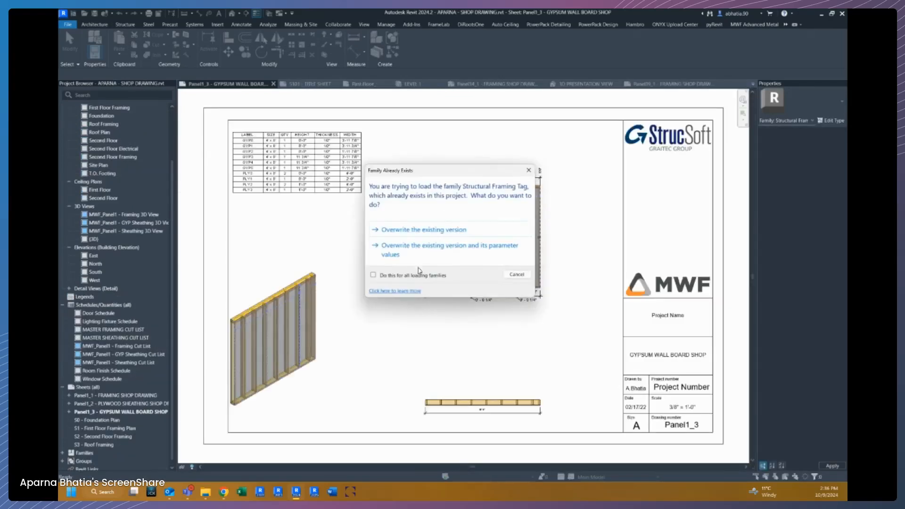
left_click(418, 264)
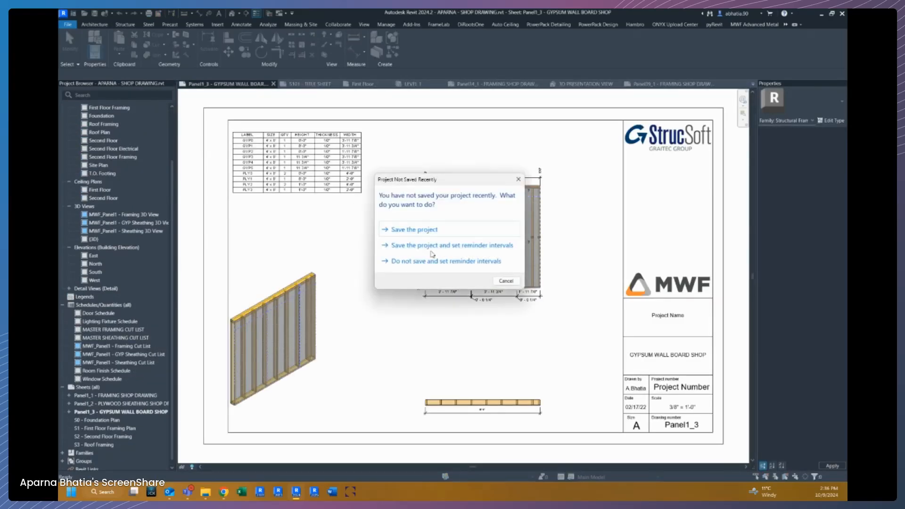
left_click(503, 282)
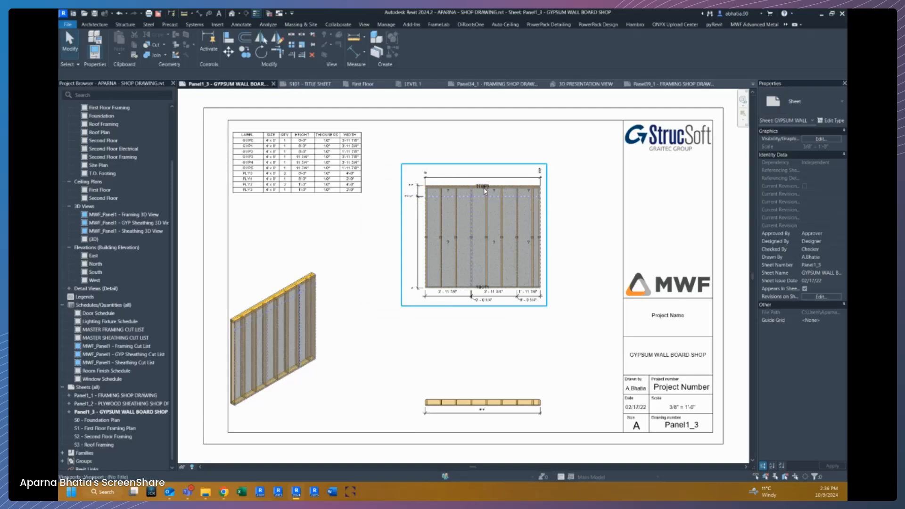
In the Panel39 framing shop drawing, edit the Boxed tag type and turn off its BIMSF_LABEL visibility.
scroll(485, 188, "up", 5)
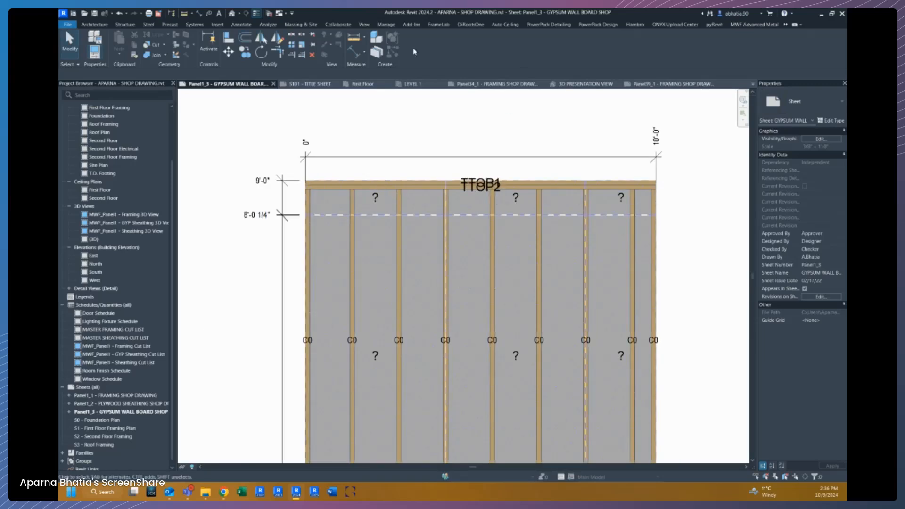
left_click(655, 84)
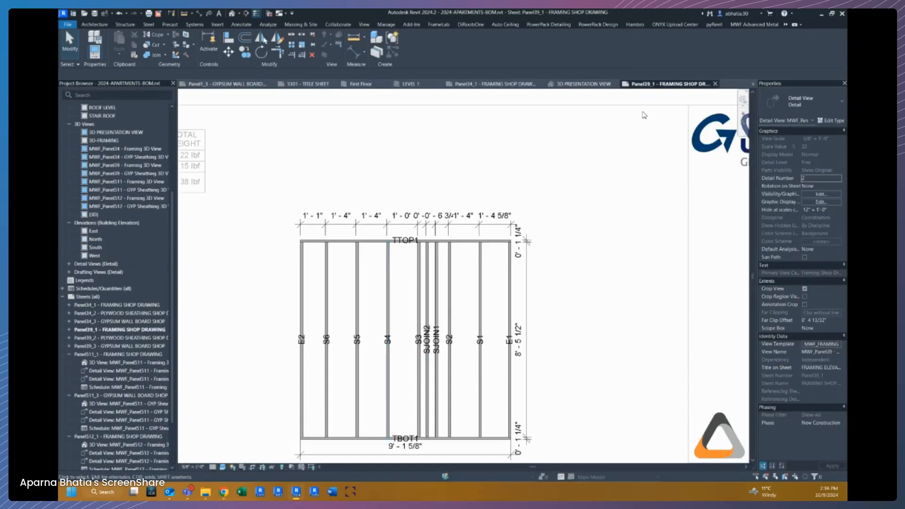
scroll(499, 242, "down", 1)
scroll(413, 301, "up", 2)
scroll(445, 178, "up", 2)
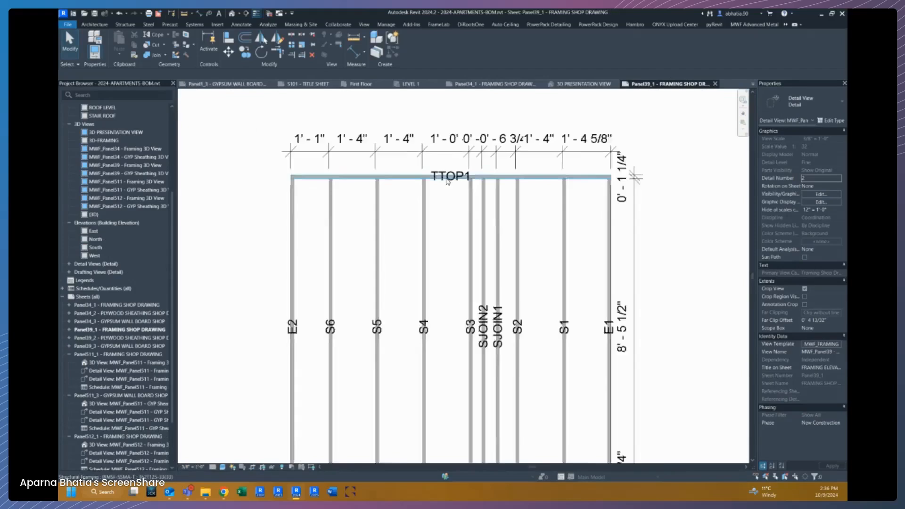
left_click(451, 177)
scroll(449, 171, "down", 2)
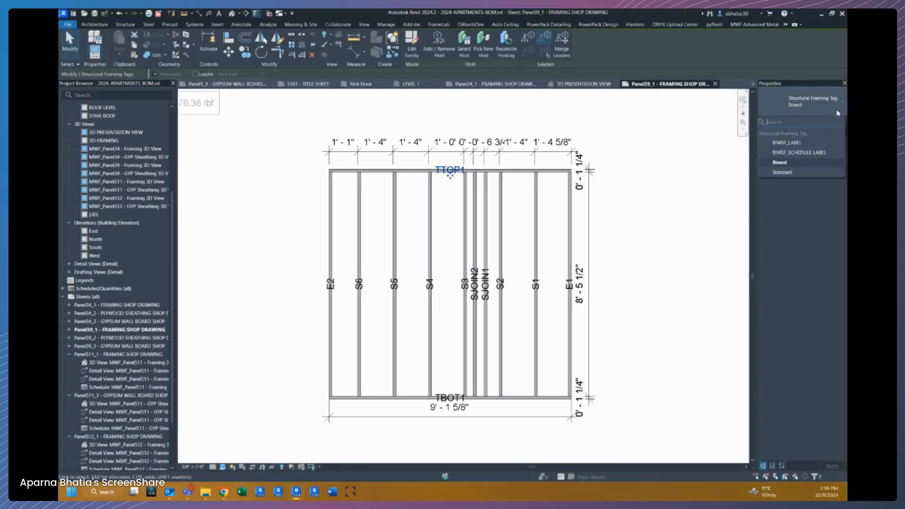
left_click(832, 121)
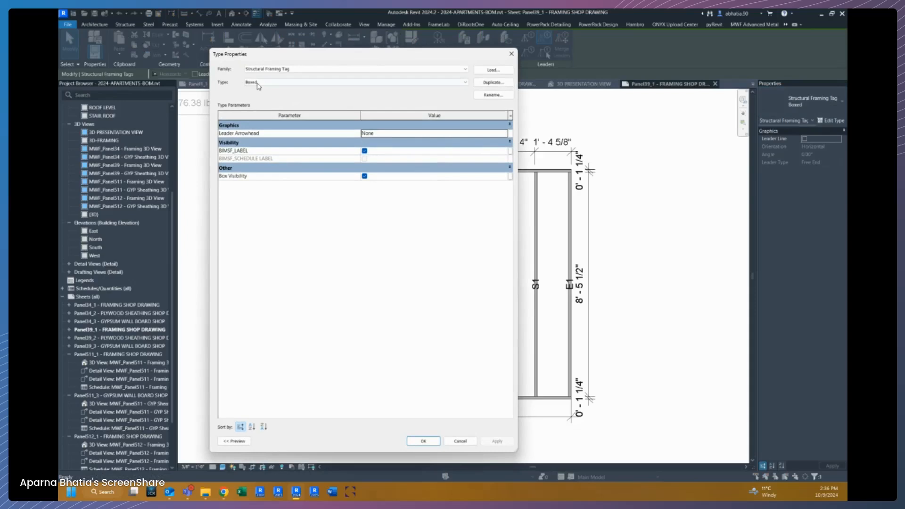
left_click(365, 151)
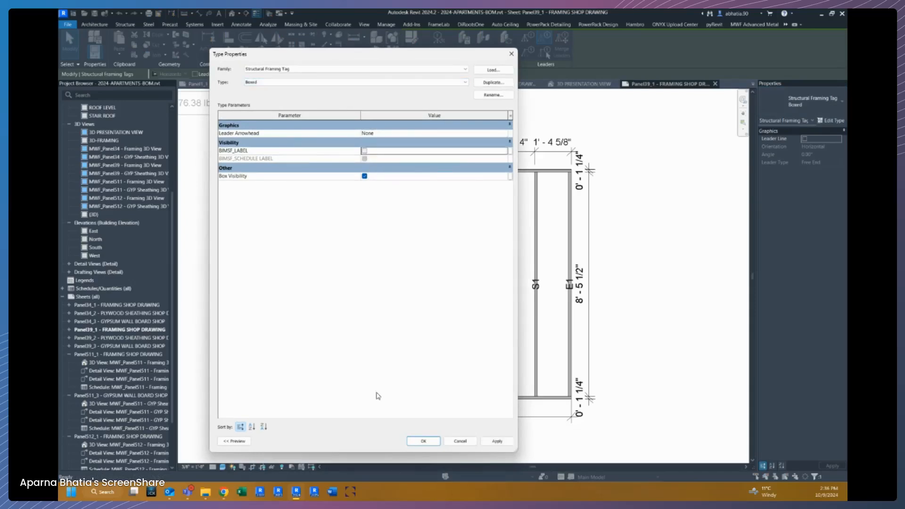
key("Return")
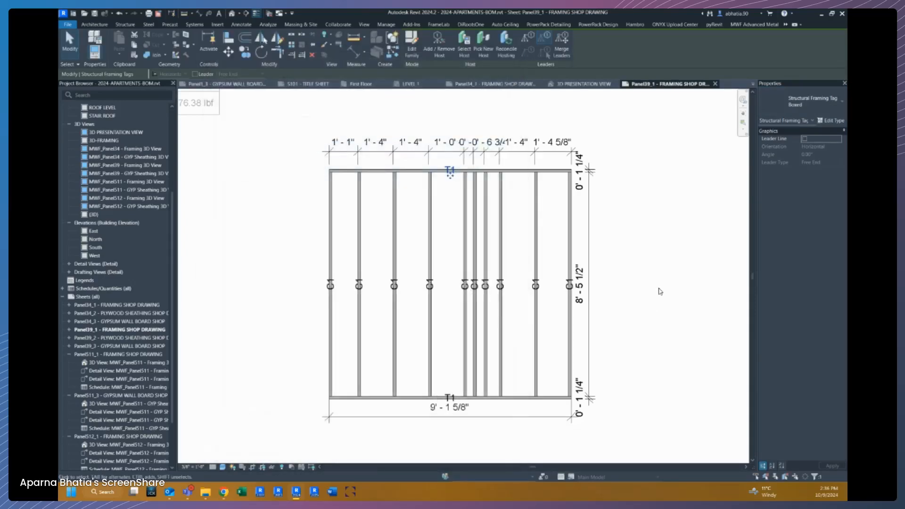
Check the sheet's cut list table and deactivate the sheet's detail view.
left_click(525, 267)
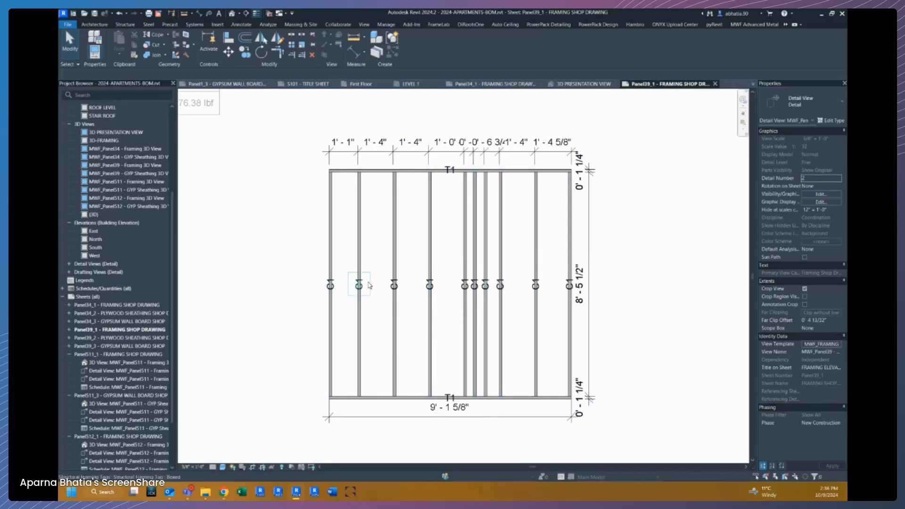
scroll(611, 288, "down", 3)
scroll(326, 217, "up", 3)
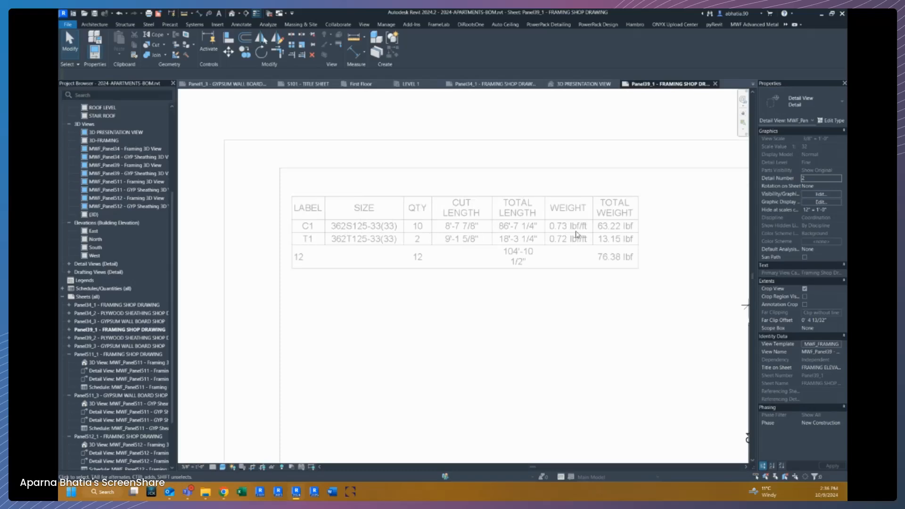
scroll(516, 236, "down", 5)
middle_click_drag(535, 269, 360, 255)
right_click(361, 254)
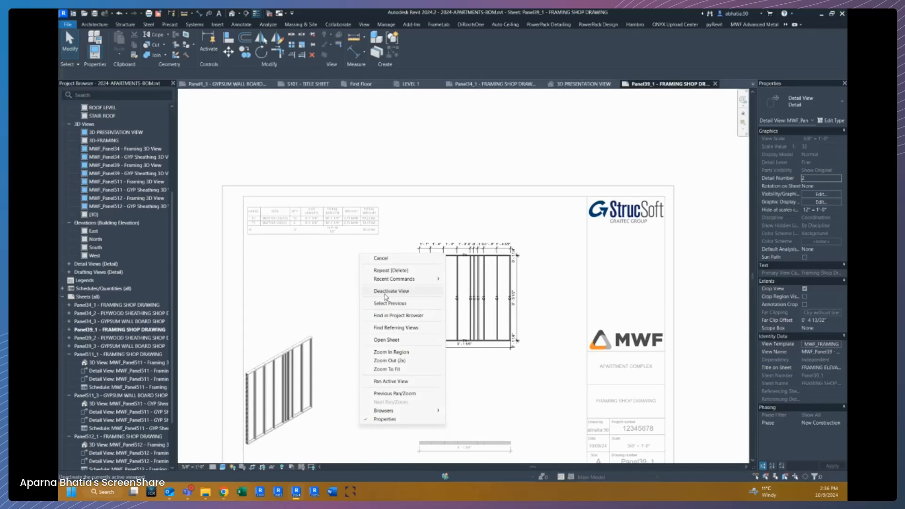
left_click(377, 291)
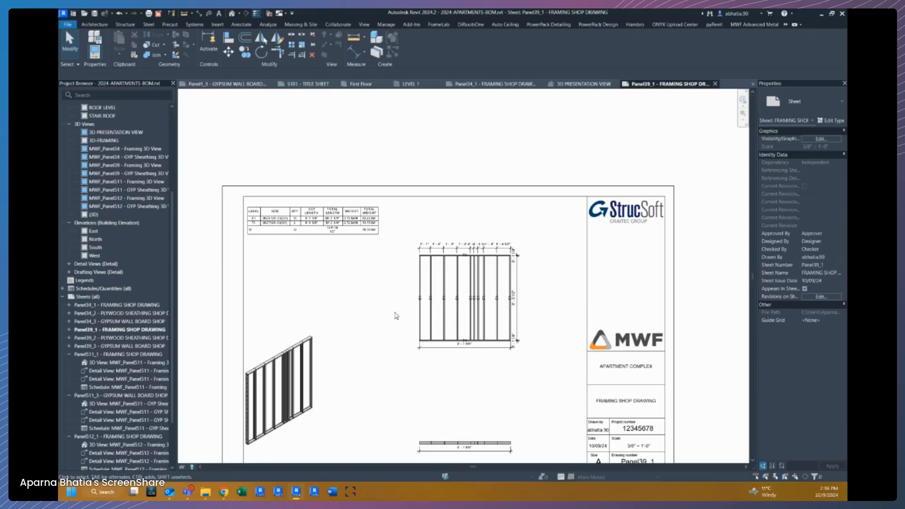
Duplicate the MASTER FRAMING CUT LIST schedule.
left_click(65, 298)
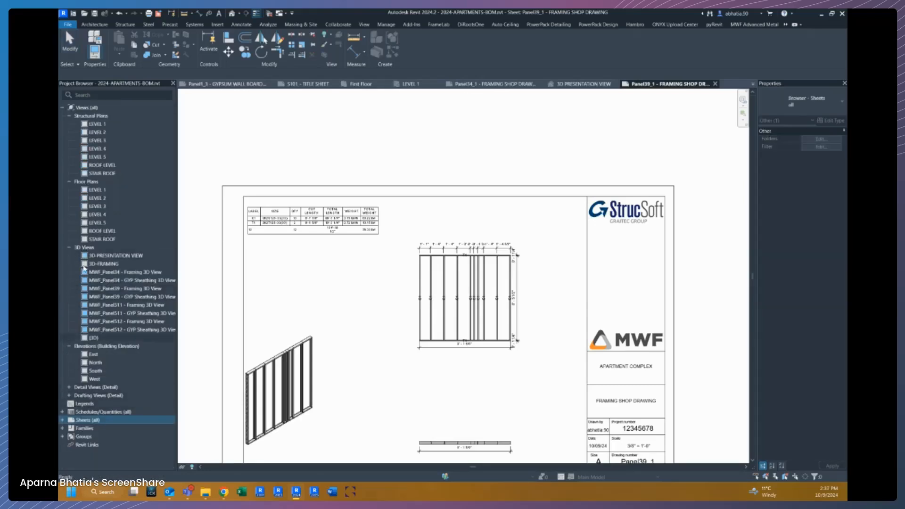
left_click(62, 108)
left_click(63, 124)
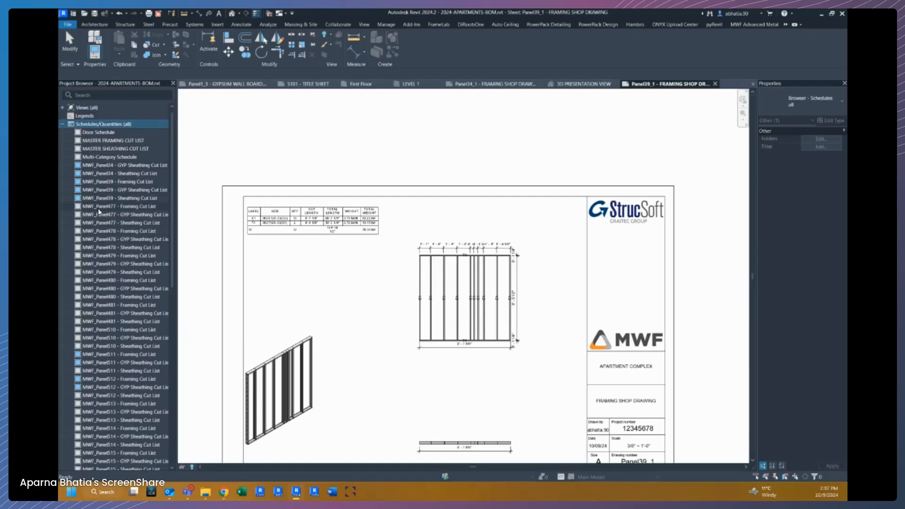
right_click(114, 141)
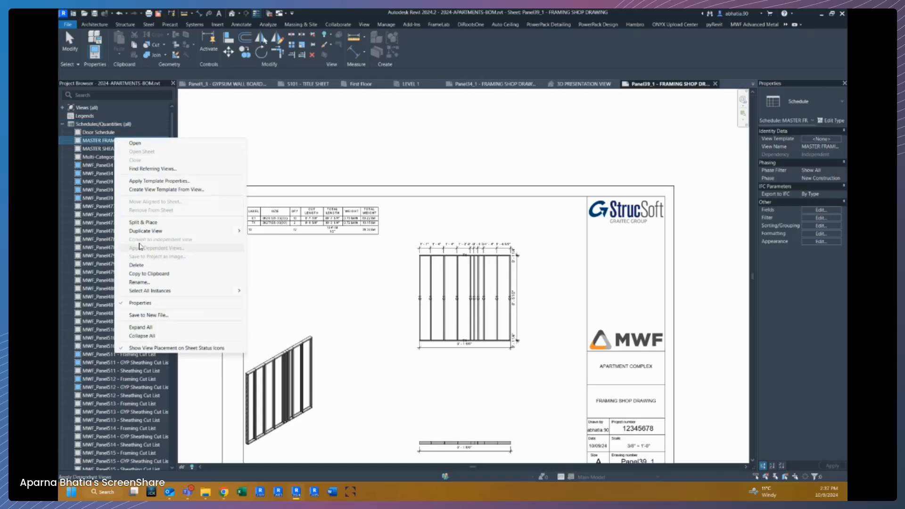
mouse_move(151, 231)
left_click(274, 232)
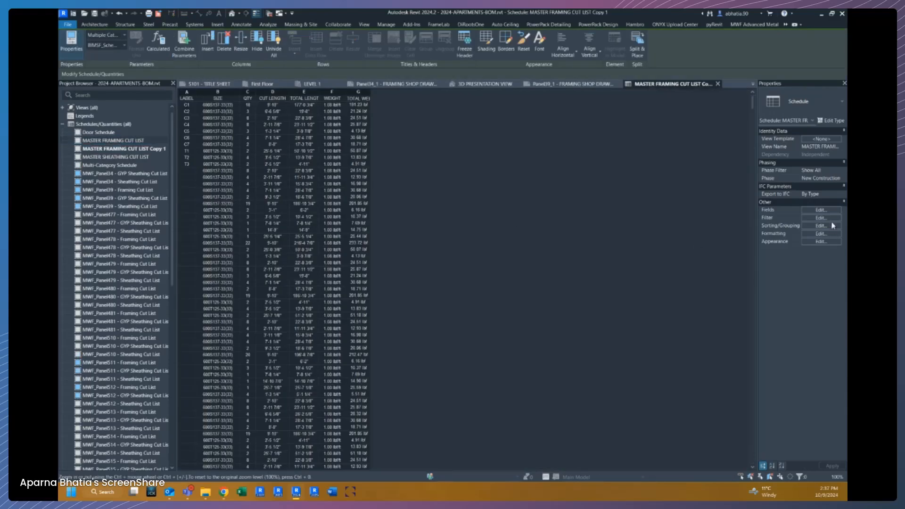
left_click(830, 211)
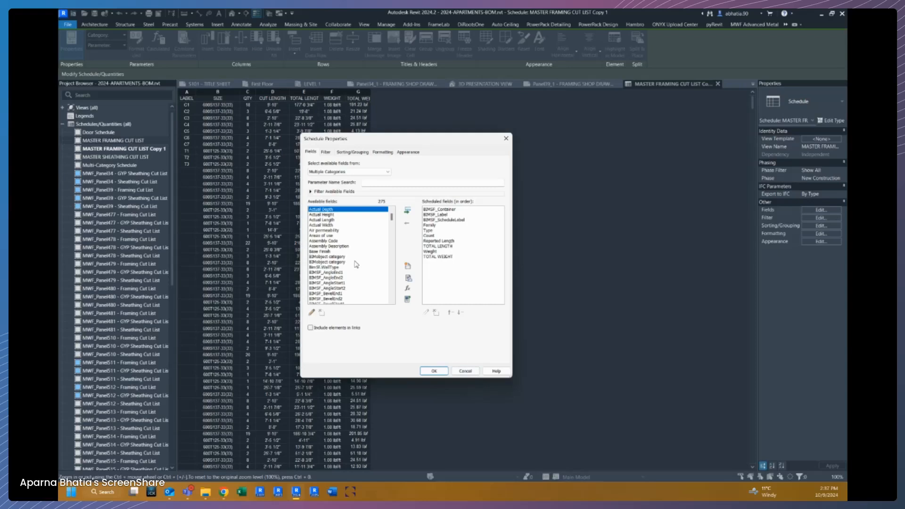
left_click(439, 215)
left_click(439, 210)
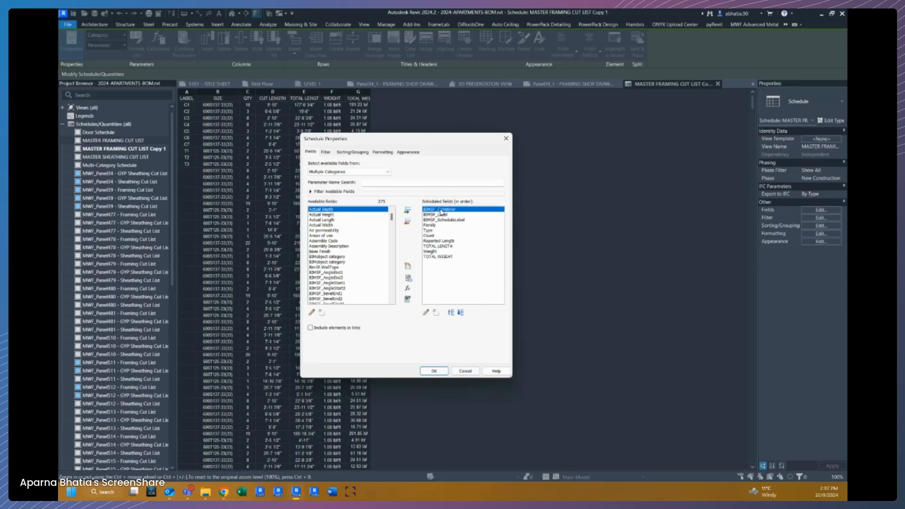
left_click(408, 224)
left_click(408, 225)
left_click(408, 225)
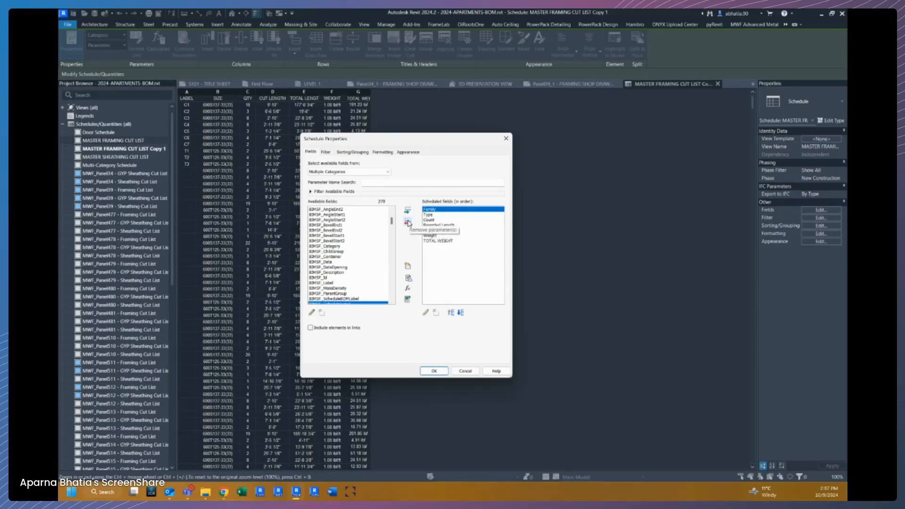
left_click(408, 222)
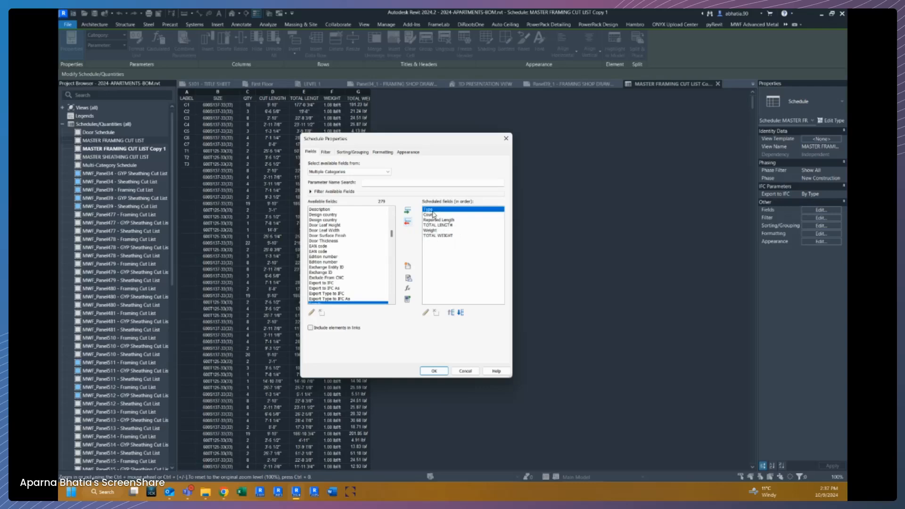
left_click(465, 371)
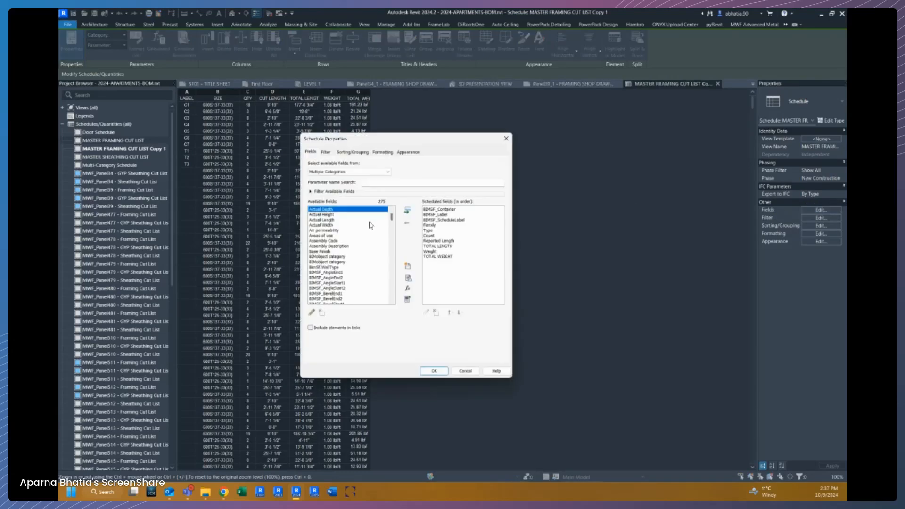
Remove the BIMSF_Container, BIMSF_Label and BIMSF_ScheduleLabel fields from the copied schedule.
left_click(431, 211)
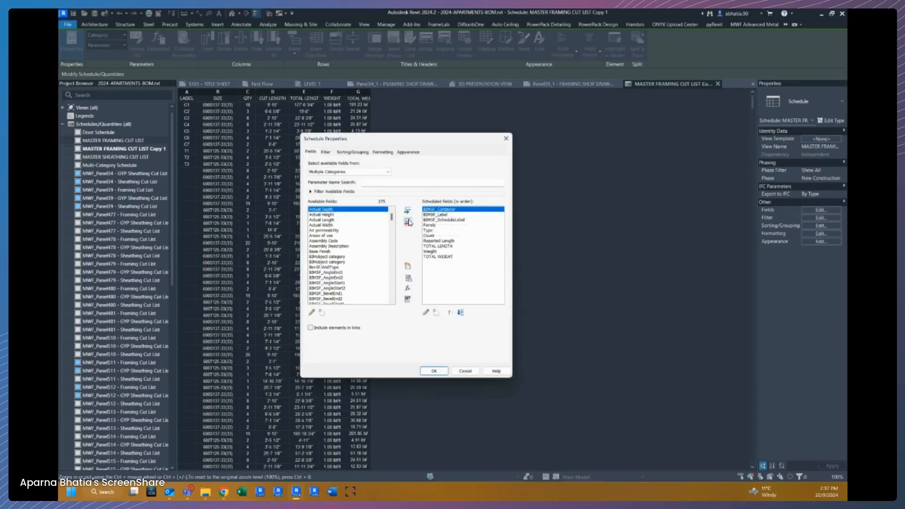
left_click(407, 223)
left_click(408, 223)
left_click(407, 223)
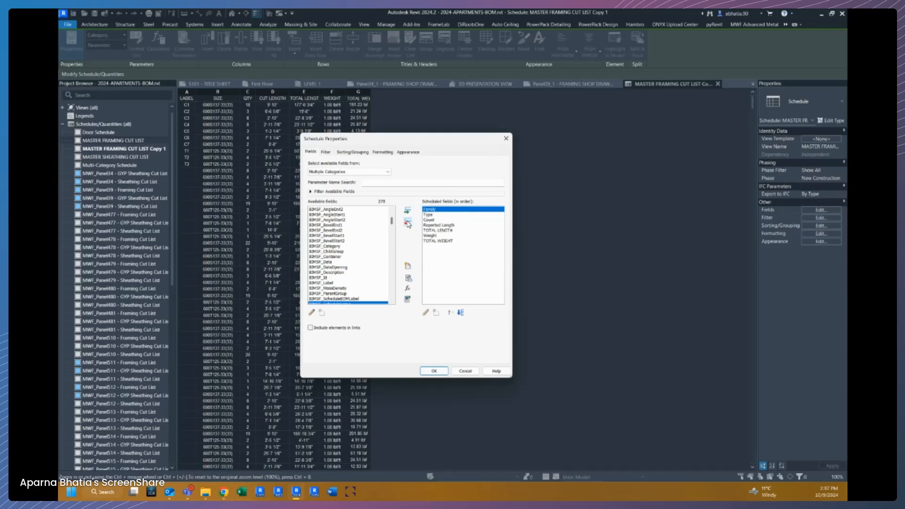
Remove the Family 'does not equal SheathingPanel' condition from the copied schedule's filter, keeping only Reported Length has a value.
left_click(430, 220)
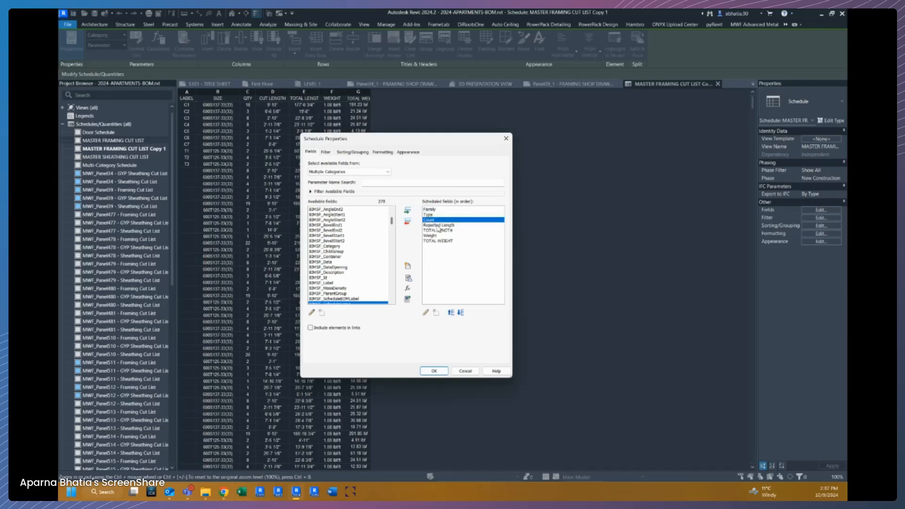
left_click(439, 226)
left_click(440, 230)
left_click(439, 241)
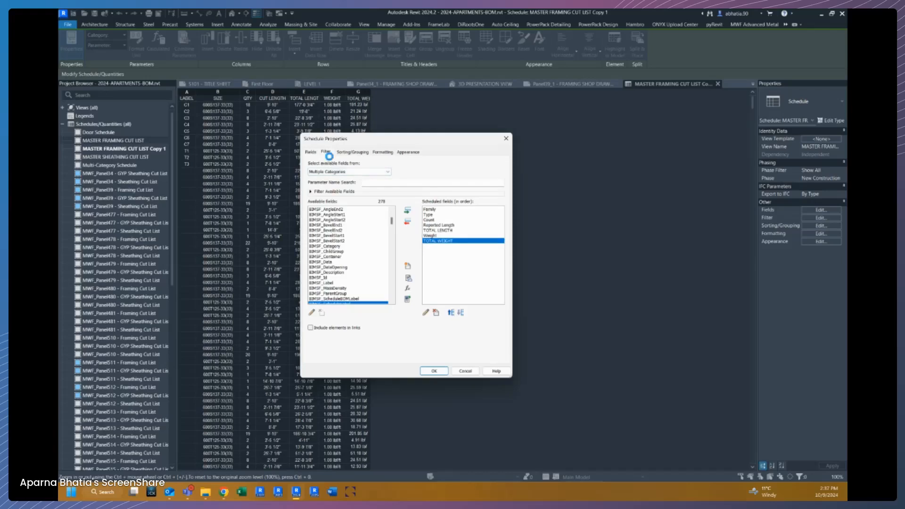
left_click(331, 154)
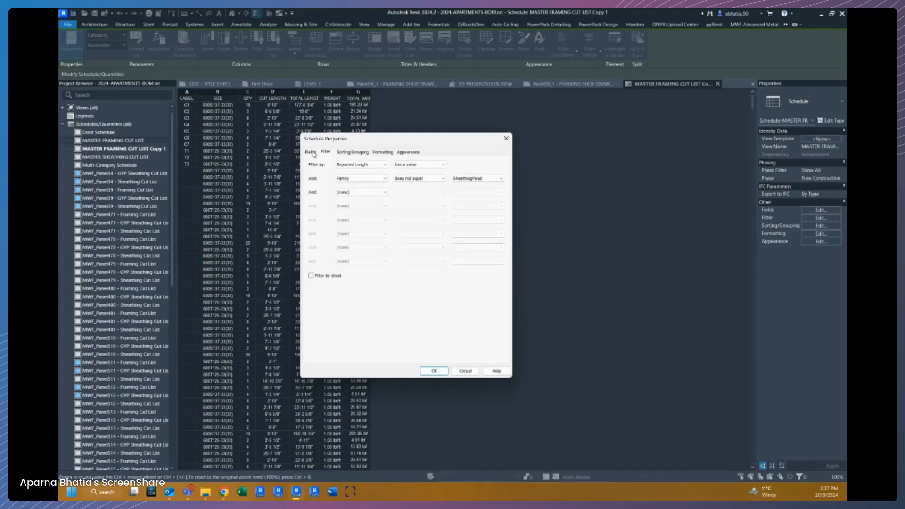
left_click(311, 153)
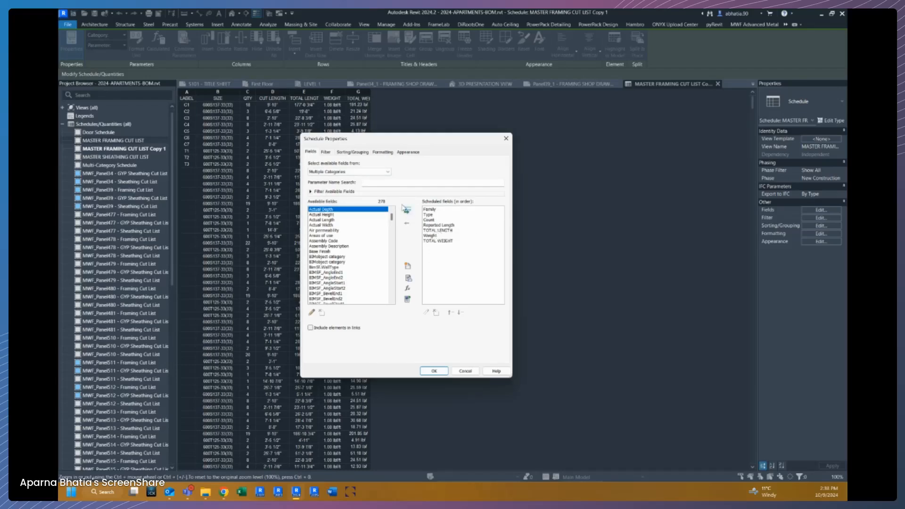
left_click(332, 153)
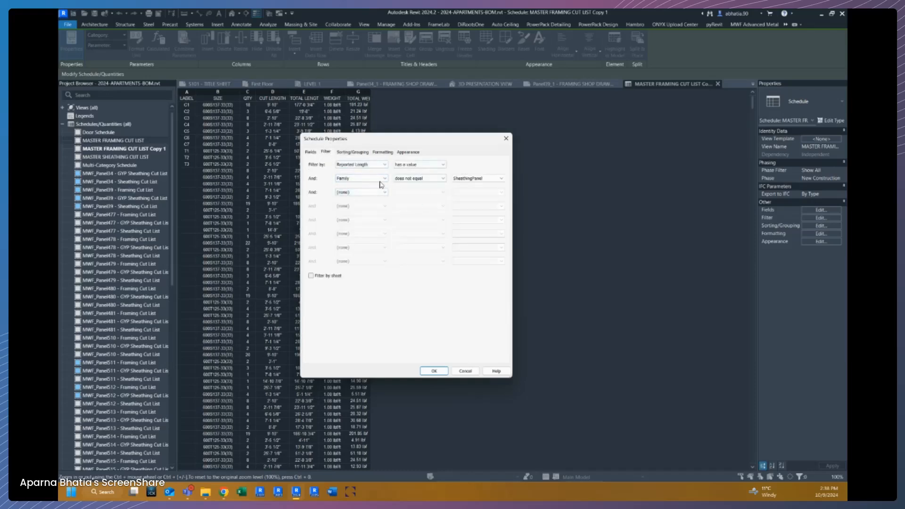
left_click(363, 178)
left_click(354, 184)
left_click(375, 164)
left_click(372, 170)
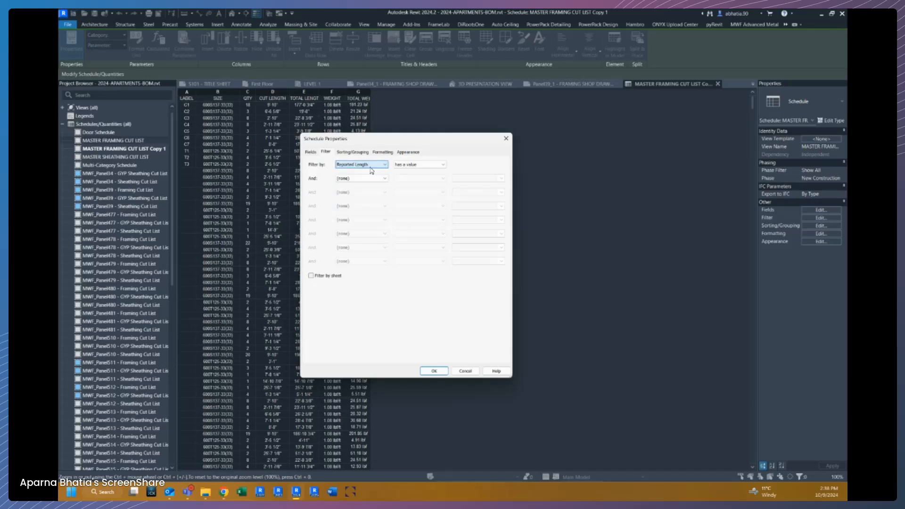
Sort the schedule by Family, then Type, then TOTAL LENGTH, and apply the properties.
left_click(356, 152)
left_click(365, 165)
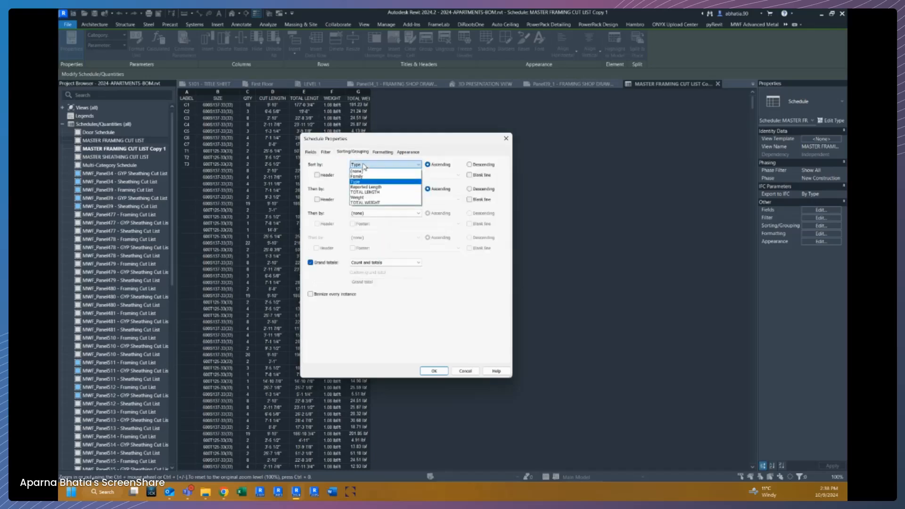
left_click(361, 176)
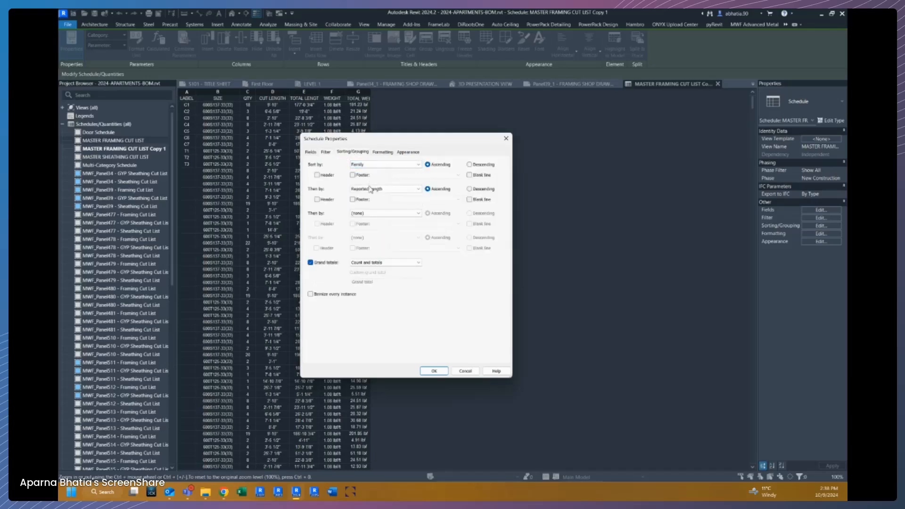
left_click(372, 189)
left_click(370, 206)
left_click(370, 213)
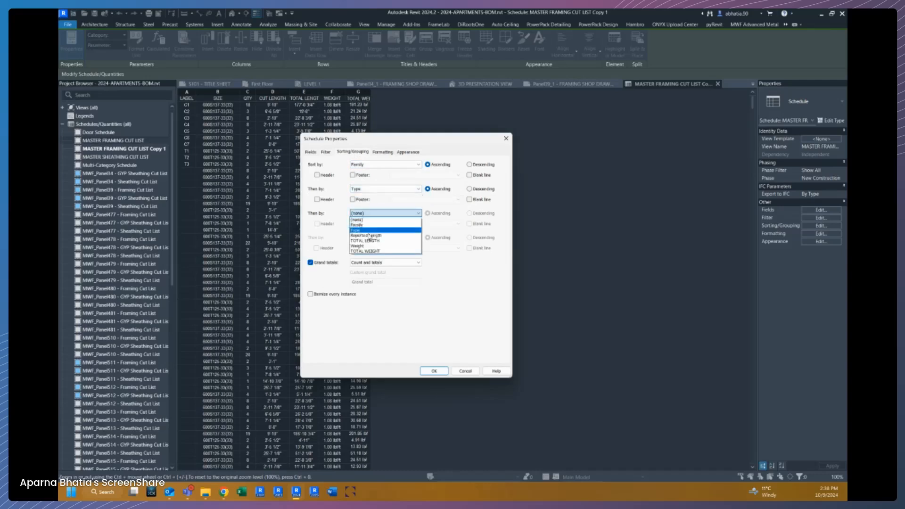
left_click(370, 241)
left_click(371, 237)
left_click(366, 265)
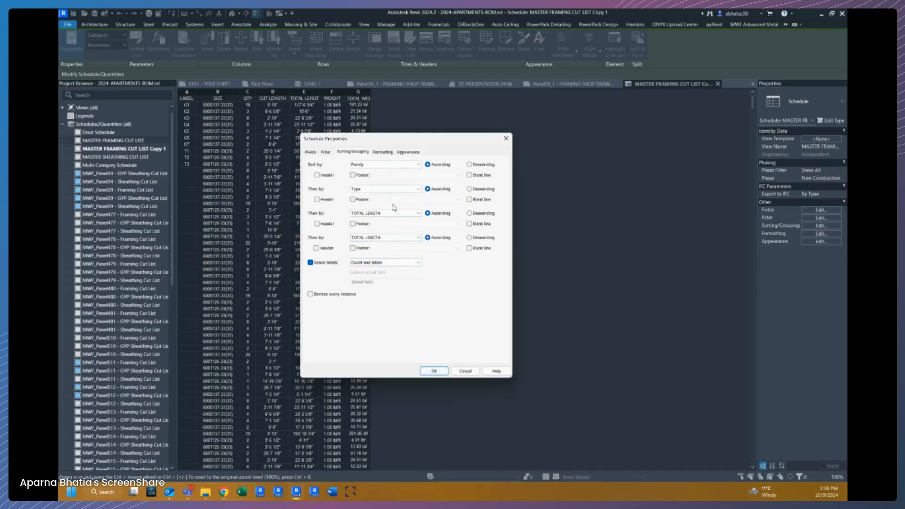
left_click(434, 371)
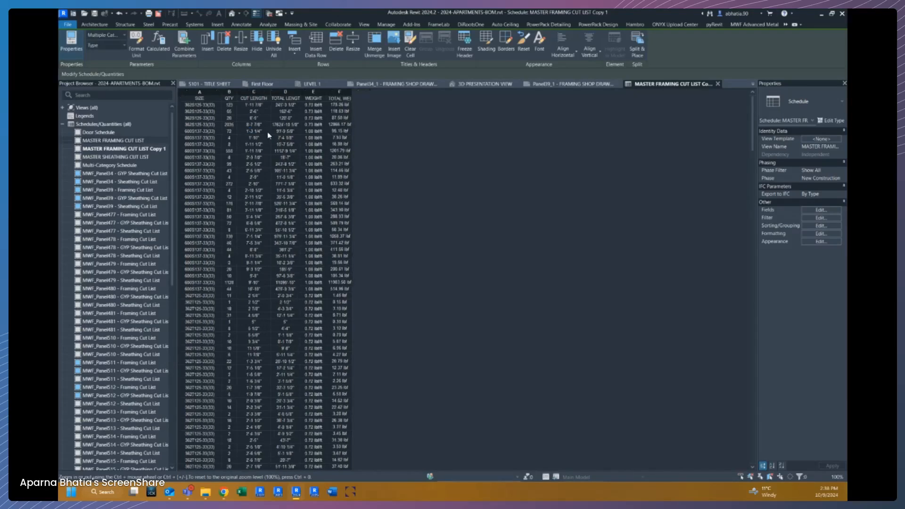
Set the schedule's third sort level to (none) and apply the change.
left_click(812, 218)
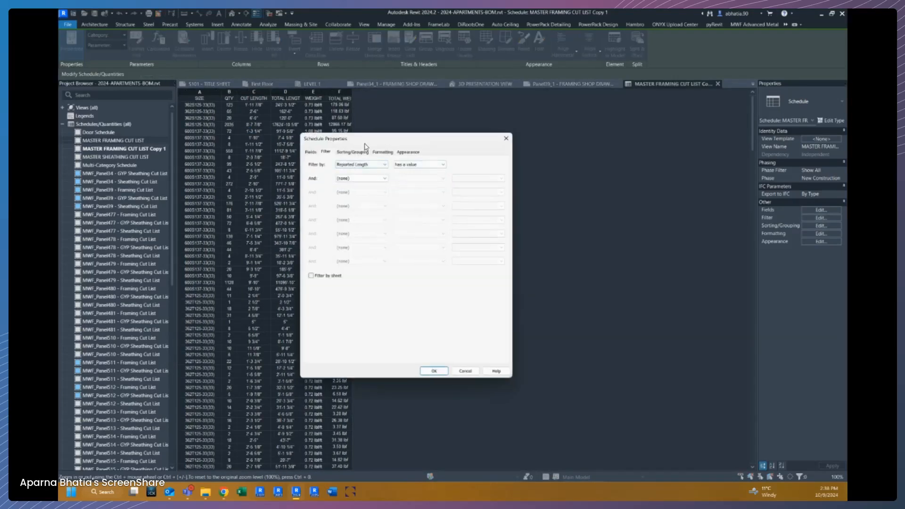
left_click(417, 151)
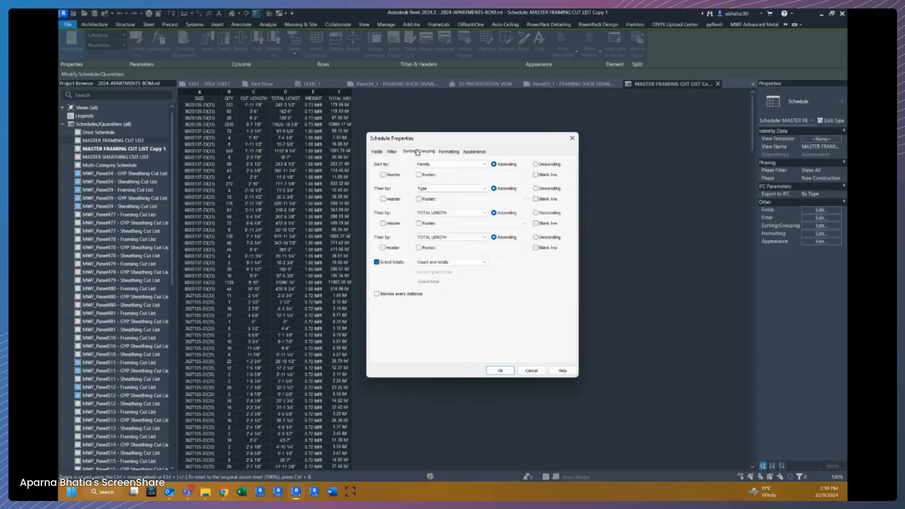
left_click(429, 213)
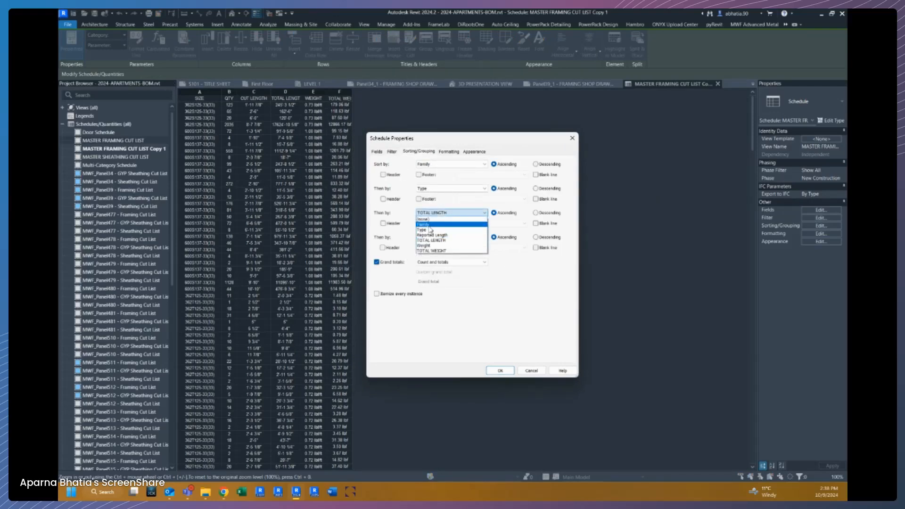
left_click(430, 220)
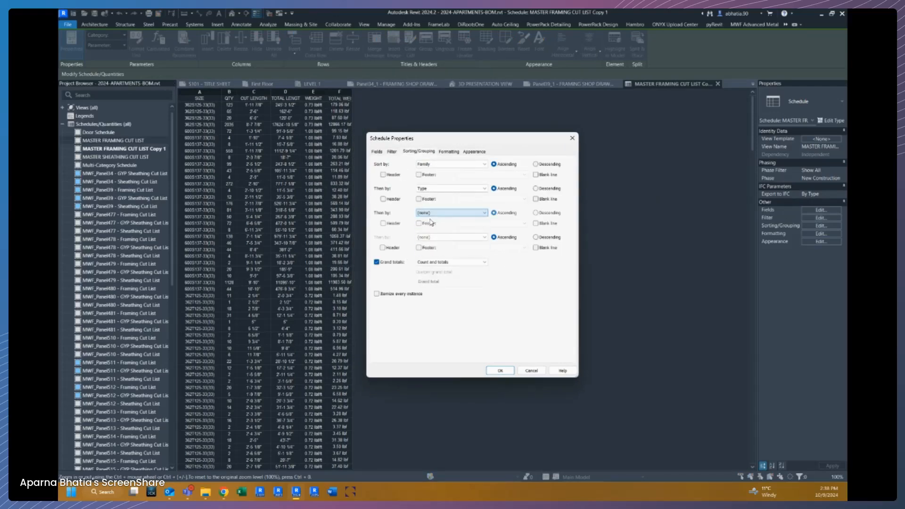
left_click(499, 371)
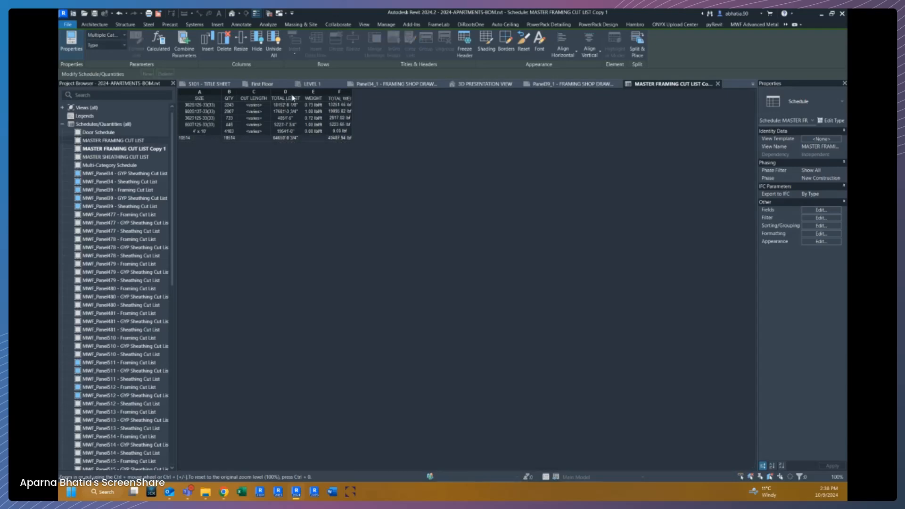
Delete the CUT LENGTH and WEIGHT columns from the schedule and widen the TOTAL WEIGHT column.
left_click_drag(302, 91, 312, 91)
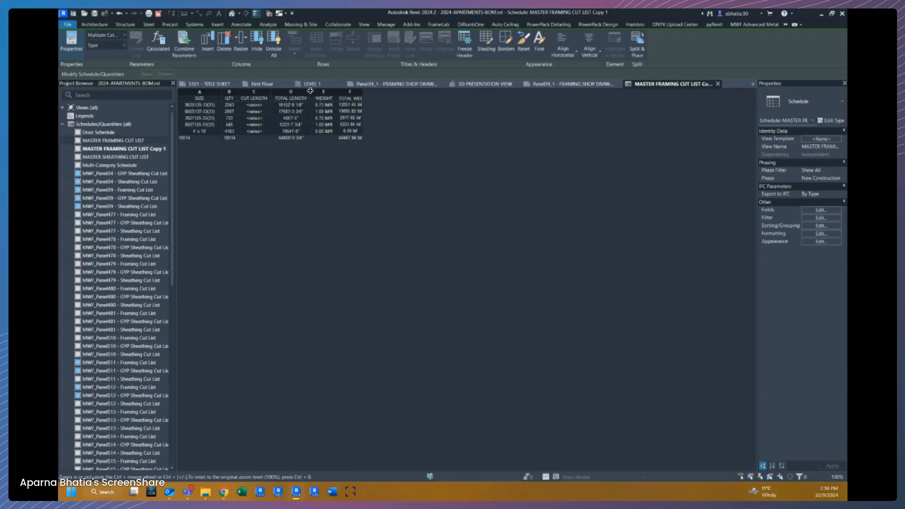
left_click(211, 105)
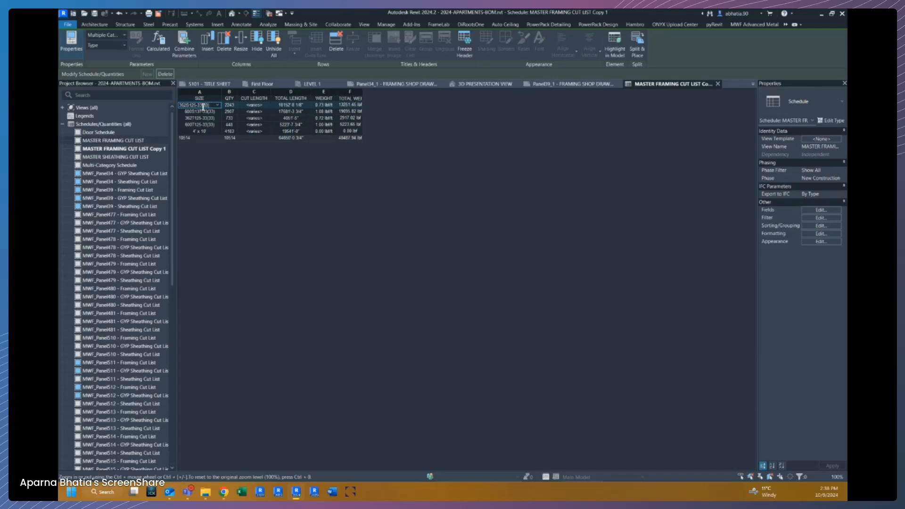
left_click(258, 92)
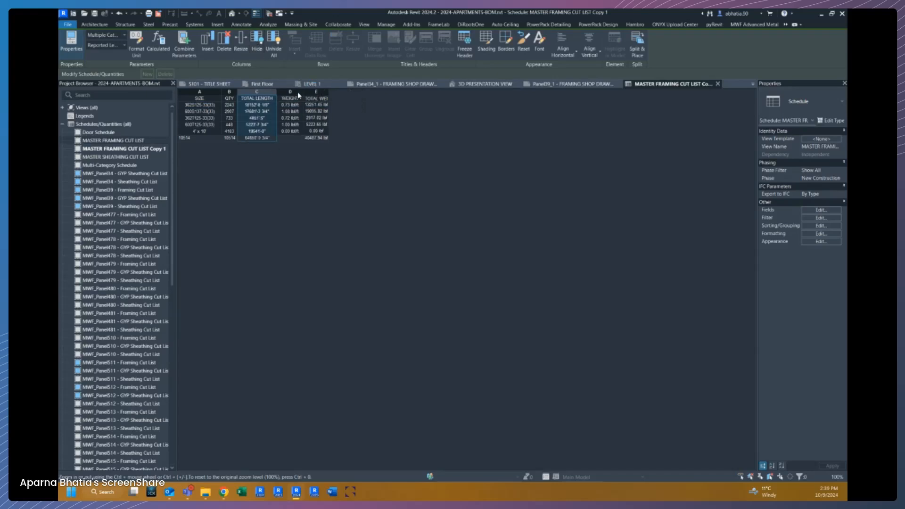
left_click(298, 92)
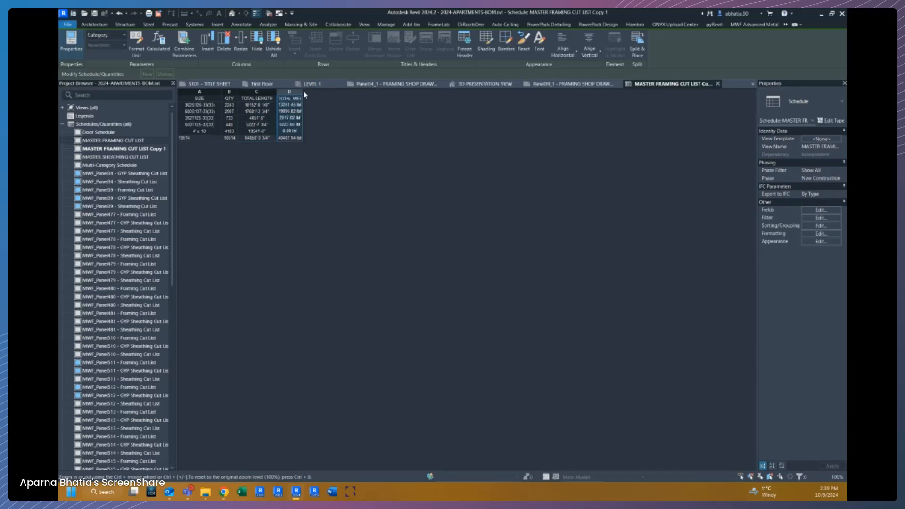
left_click_drag(303, 92, 278, 92)
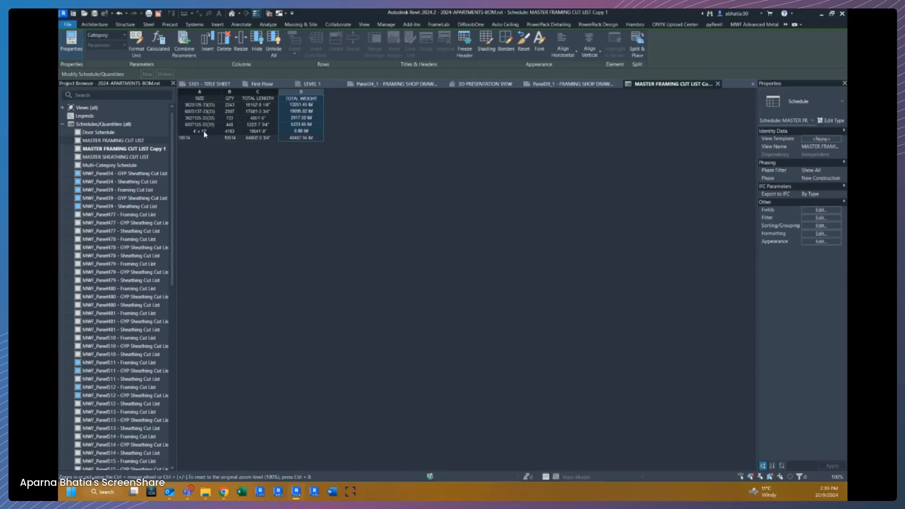
Add a Family 'does not equal' filter condition, choosing the family to exclude from the value list.
left_click(835, 218)
left_click(427, 178)
left_click(421, 190)
left_click(469, 178)
left_click(470, 182)
left_click(470, 182)
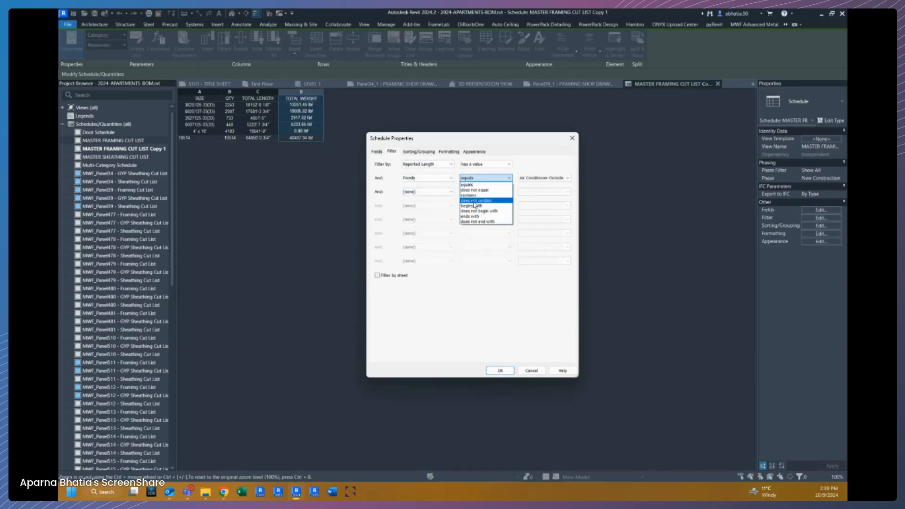
left_click(488, 189)
left_click(546, 179)
scroll(561, 283, "down", 5)
left_click(559, 324)
left_click(511, 369)
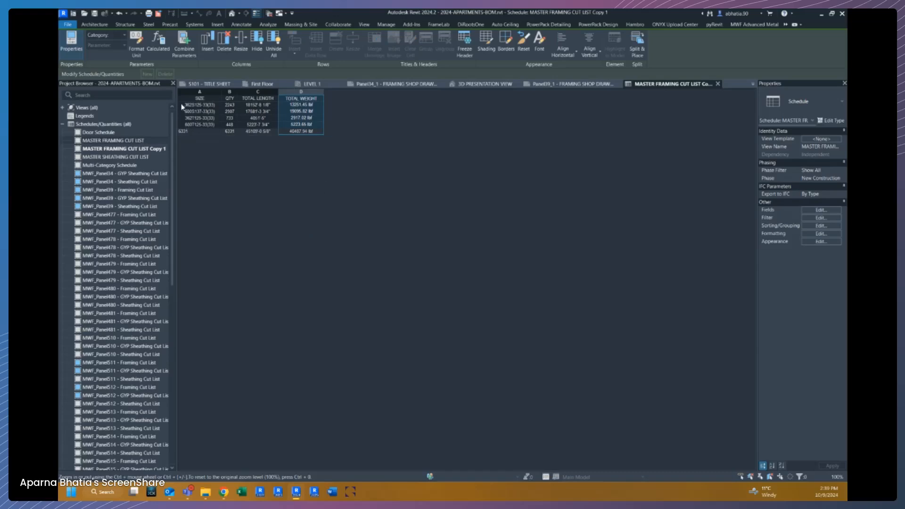
Add the Cost field to the schedule's scheduled fields.
scroll(247, 174, "up", 3, "ctrl")
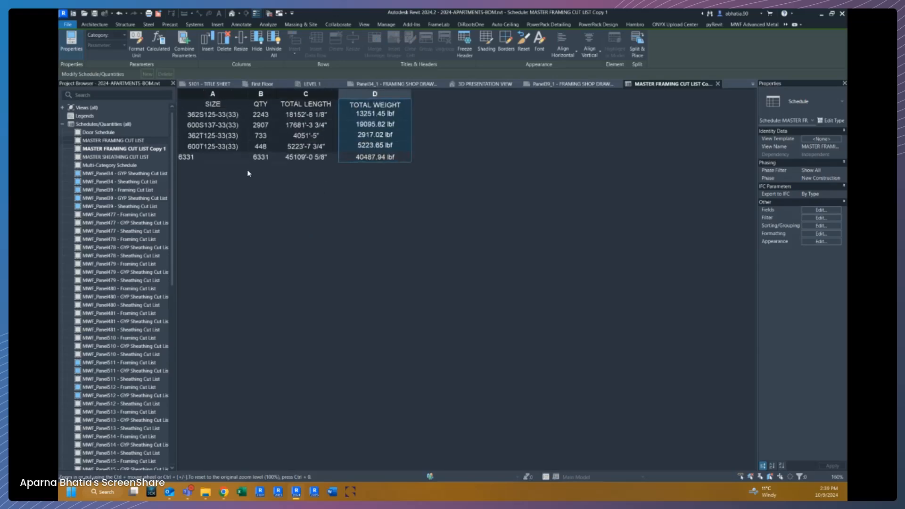
scroll(248, 174, "up", 1, "ctrl")
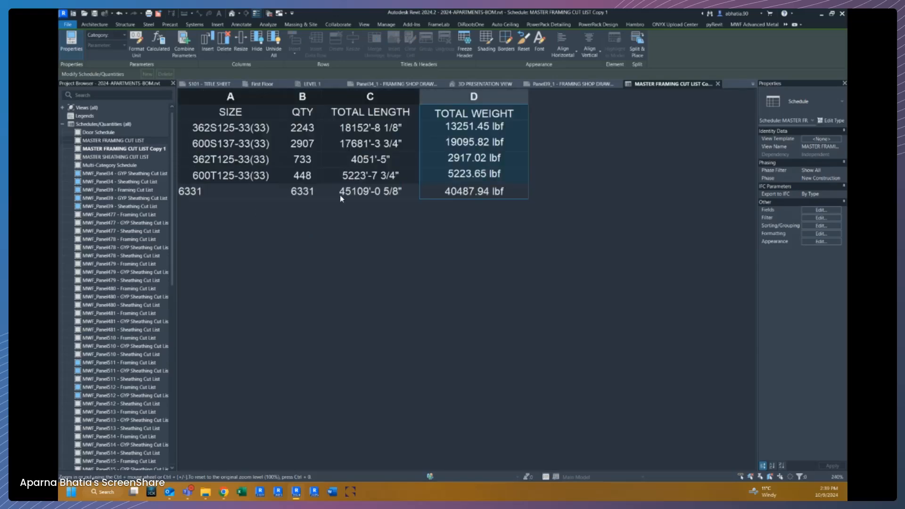
left_click(134, 149)
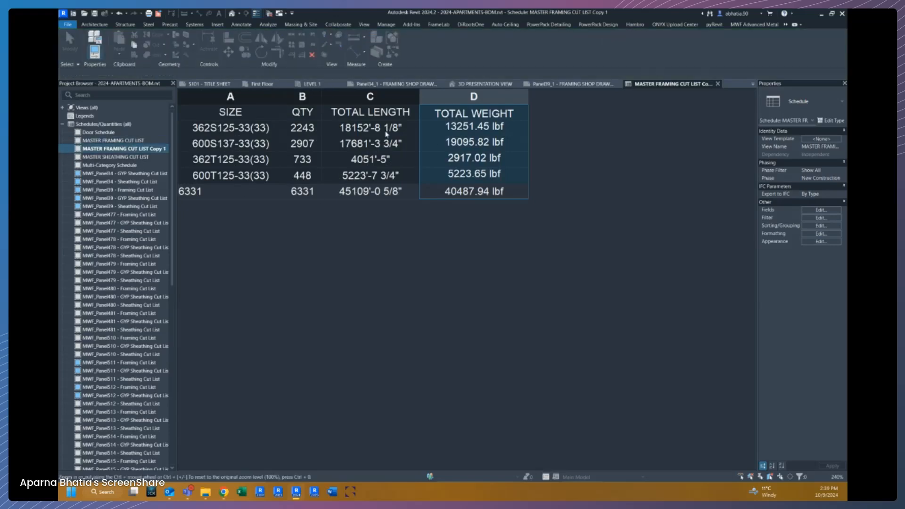
left_click(292, 127)
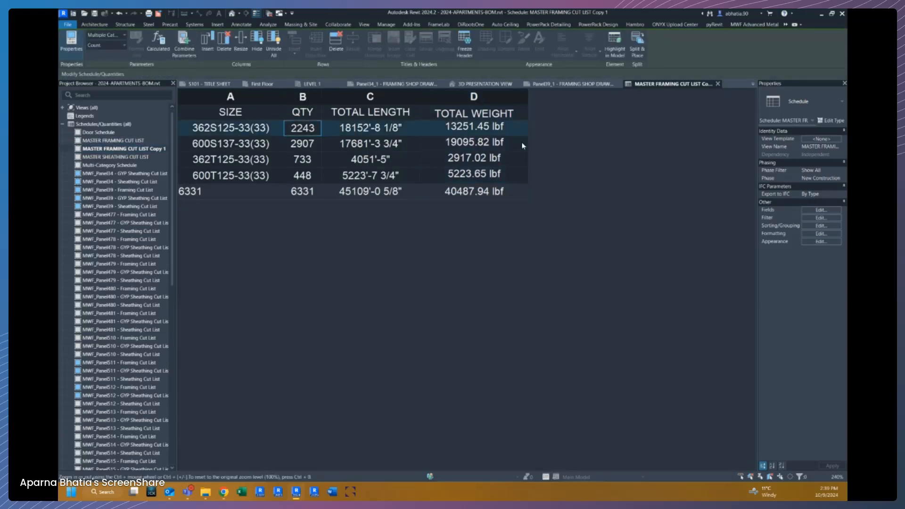
left_click(828, 210)
scroll(414, 240, "down", 5)
left_click(407, 240)
scroll(408, 241, "down", 5)
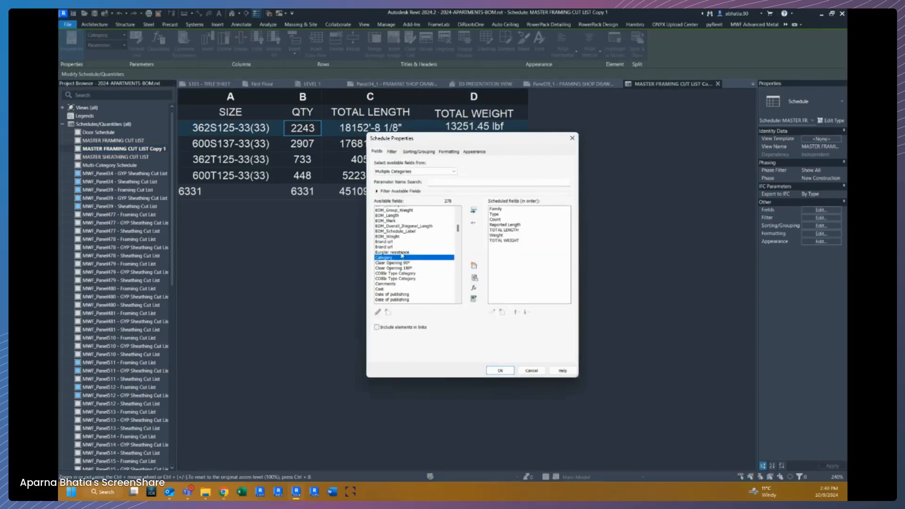
left_click(378, 283)
left_click(474, 211)
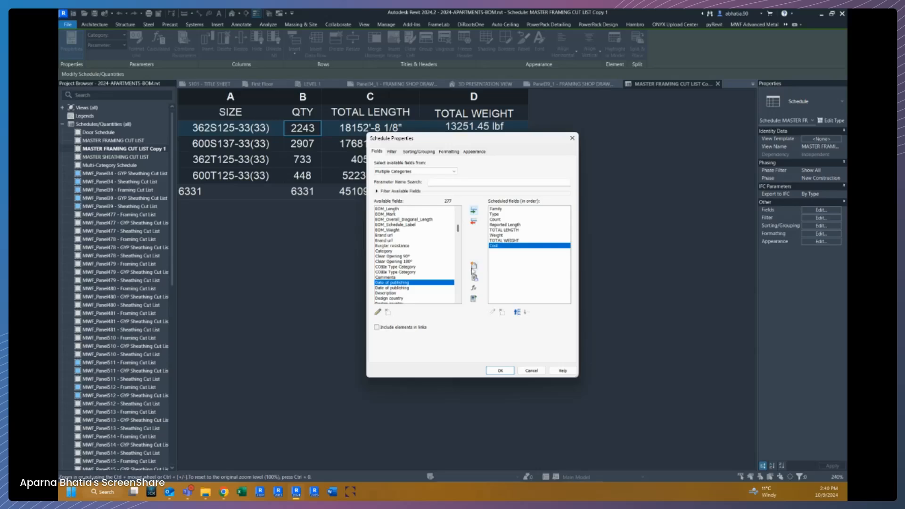
Create a calculated value named Cost Per Length with its type set to Length.
left_click(474, 287)
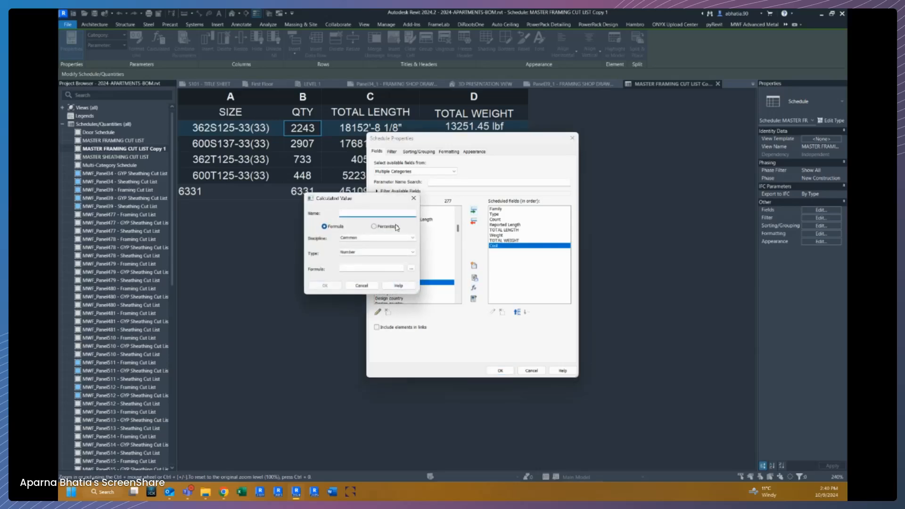
type("Cost Per Length")
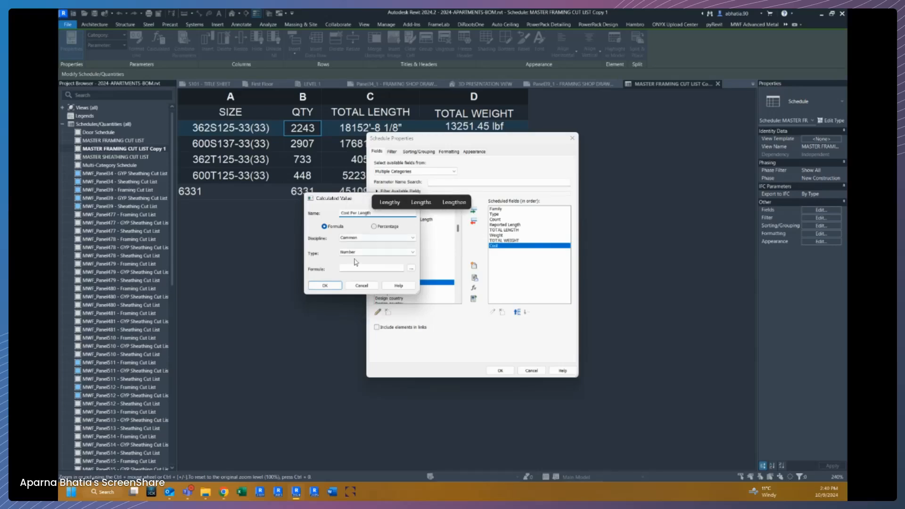
left_click(355, 238)
left_click(353, 245)
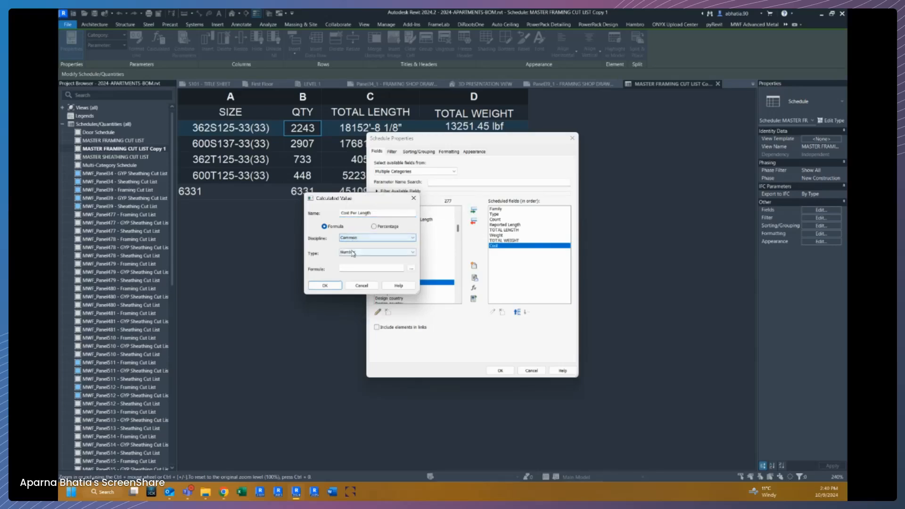
left_click(373, 253)
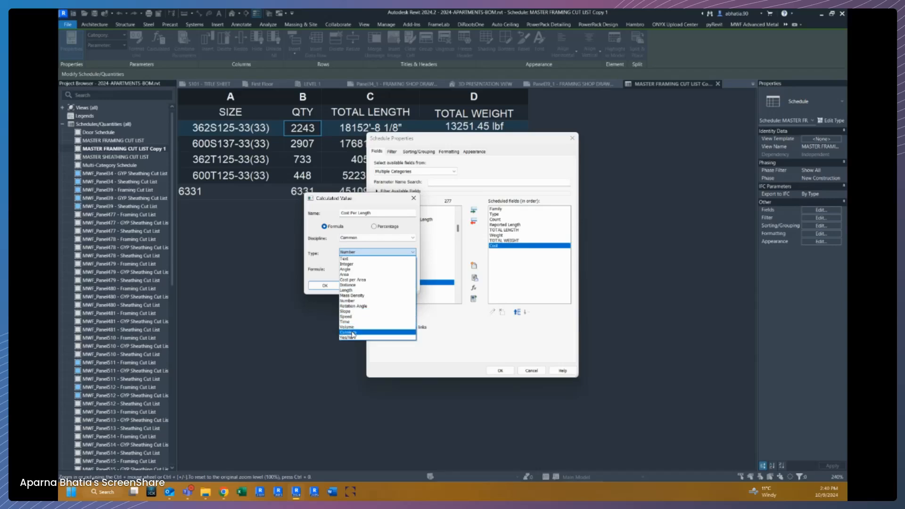
left_click(350, 290)
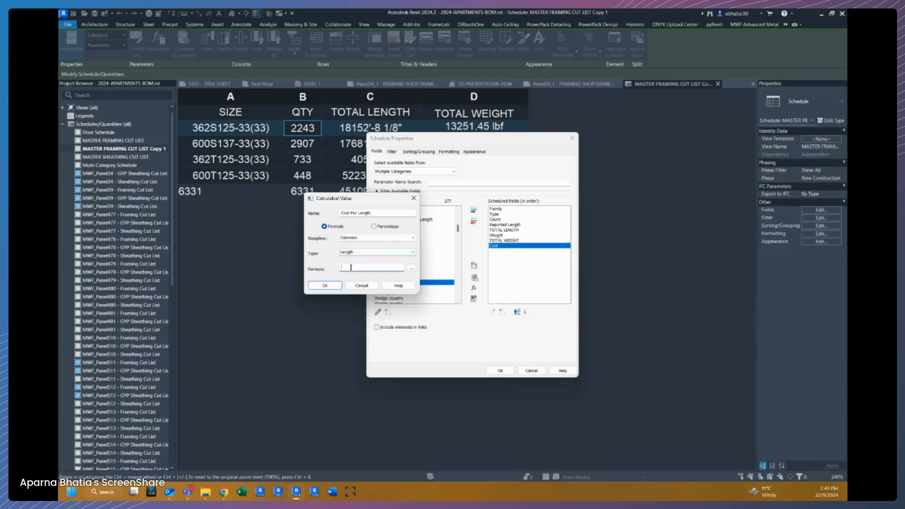
Build the Cost Per Length formula as Cost*TOTAL LENGTH from the field list and add the calculated field.
left_click(411, 268)
left_click(330, 233)
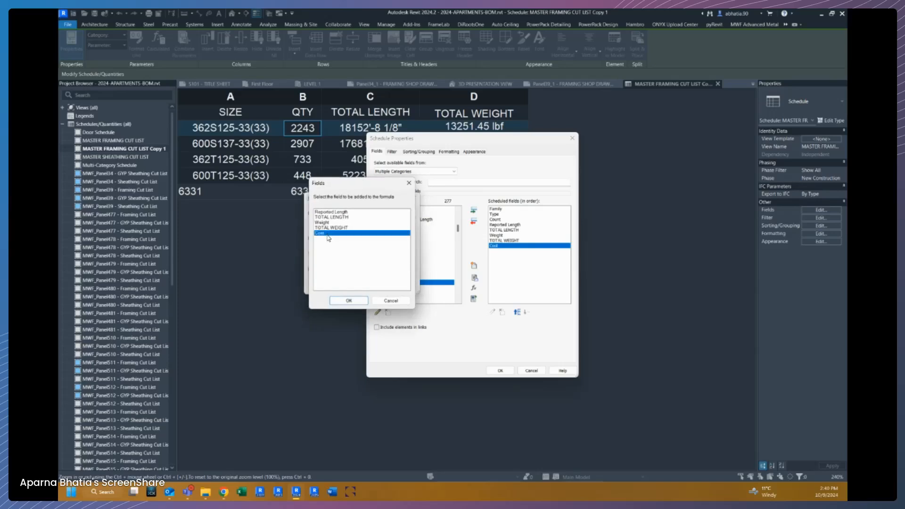
left_click(336, 302)
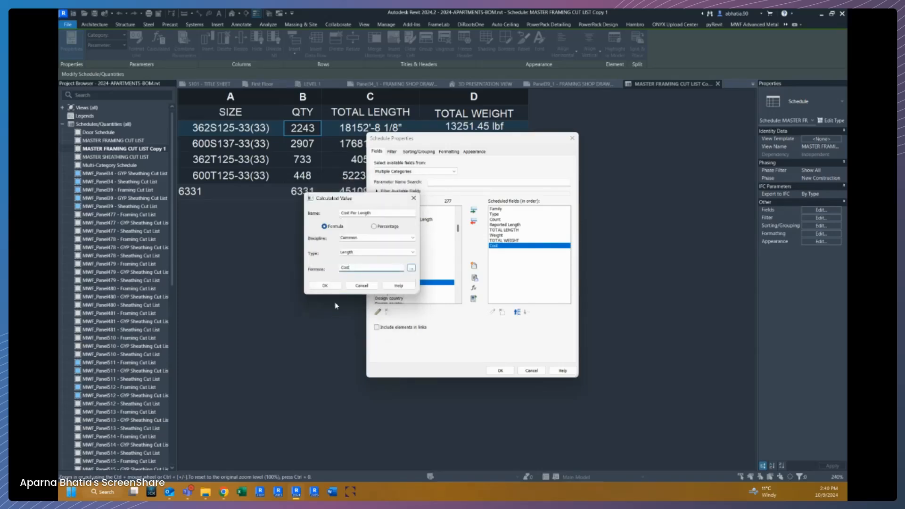
type("*")
left_click(412, 269)
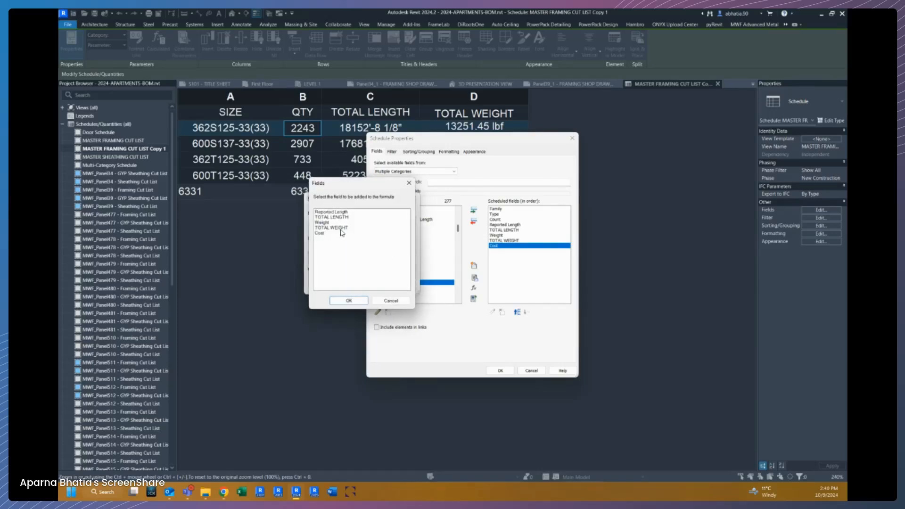
left_click(333, 217)
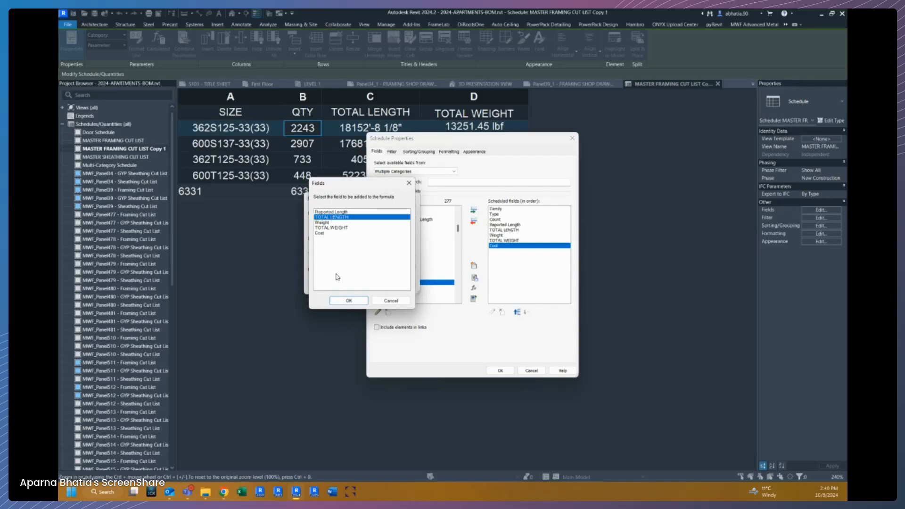
left_click(336, 300)
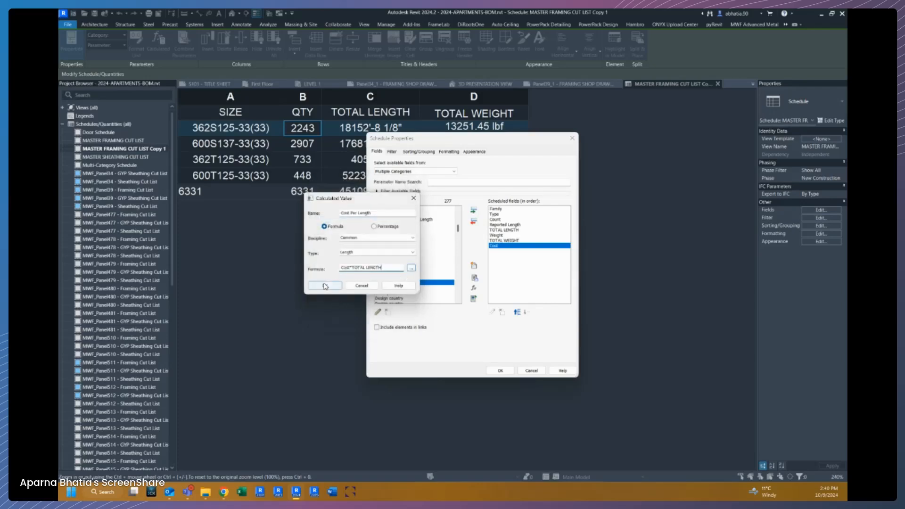
left_click(325, 286)
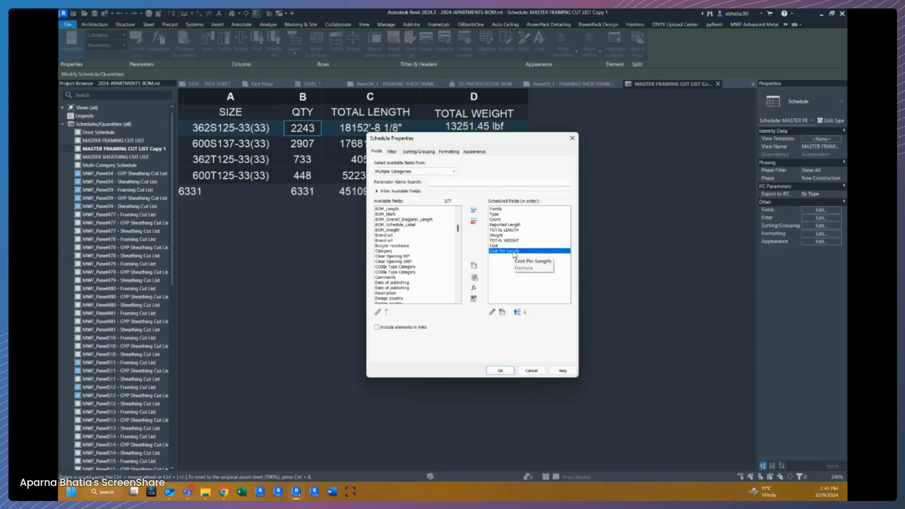
Open field formatting for Cost Per Length, turn off project settings, and set its units to Feet.
left_click(447, 152)
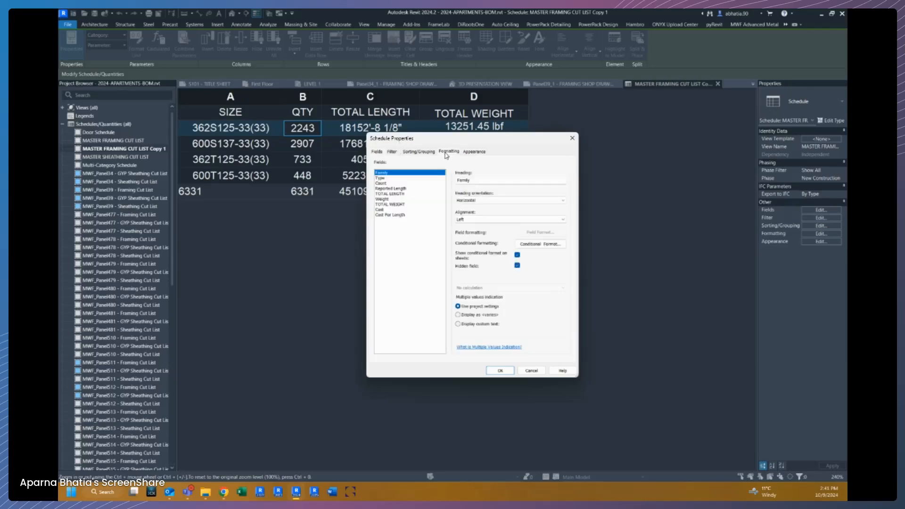
left_click(403, 218)
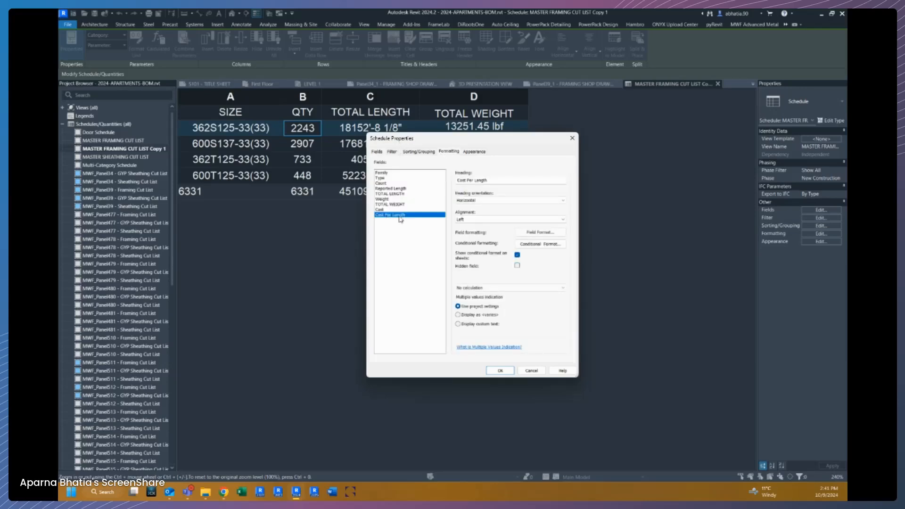
left_click(538, 233)
left_click(424, 203)
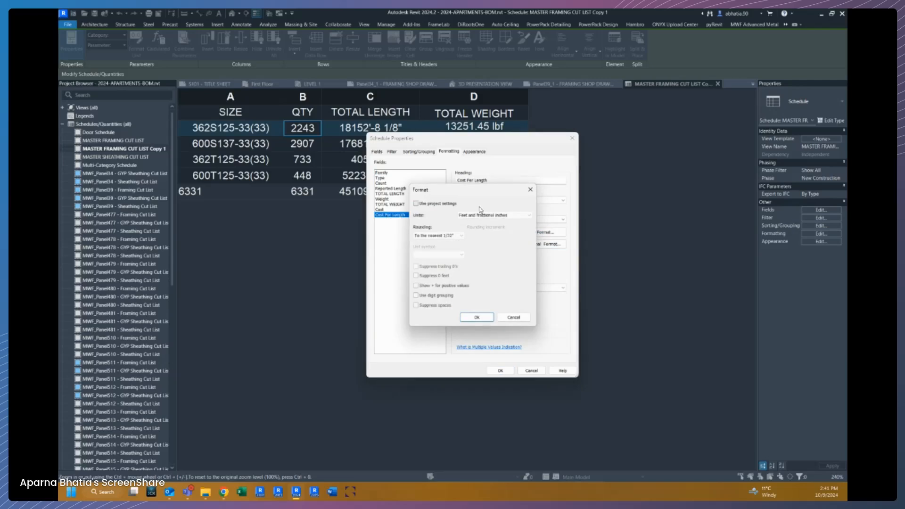
left_click(480, 215)
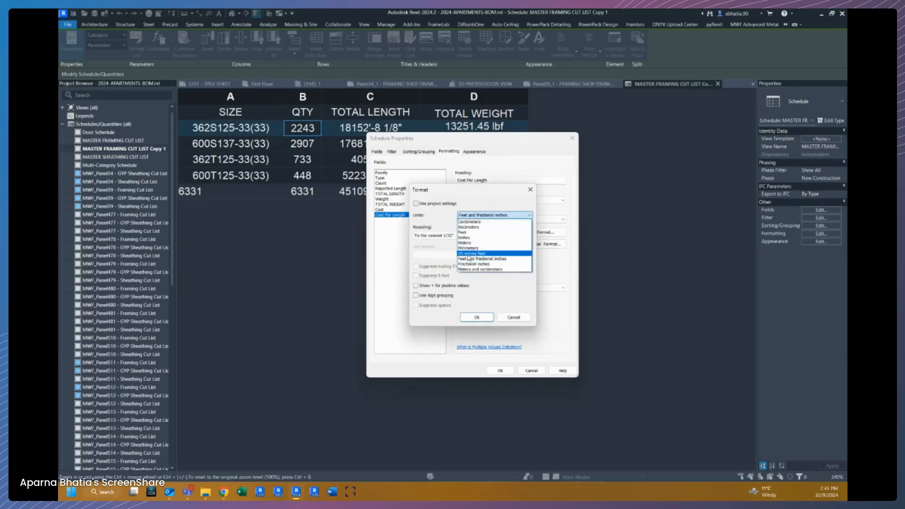
left_click(470, 218)
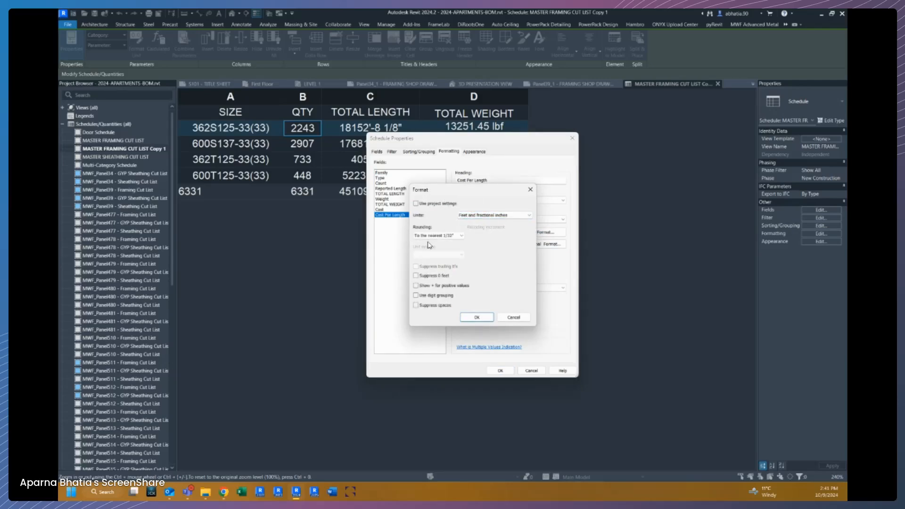
left_click(481, 215)
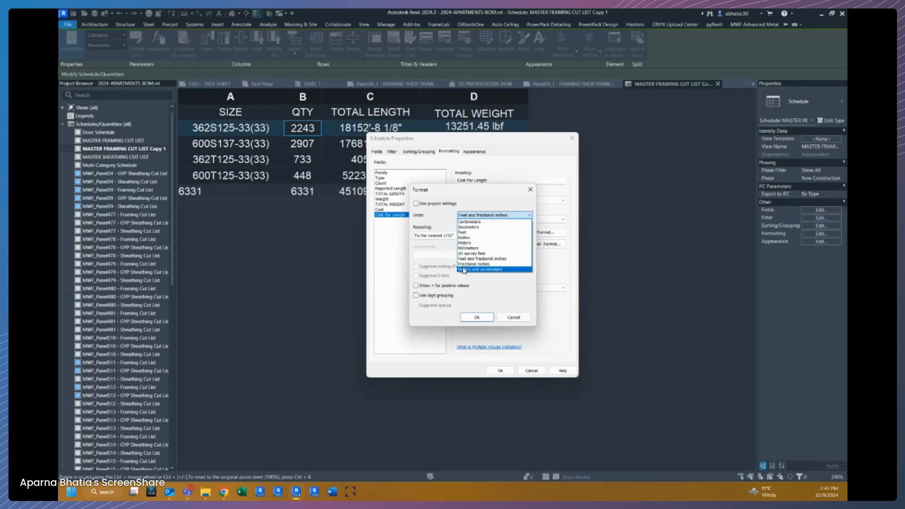
left_click(462, 232)
Set Cost Per Length rounding to 2 decimal places with no unit symbol and apply the schedule properties.
left_click(439, 235)
left_click(426, 253)
left_click(425, 255)
left_click(441, 237)
left_click(439, 236)
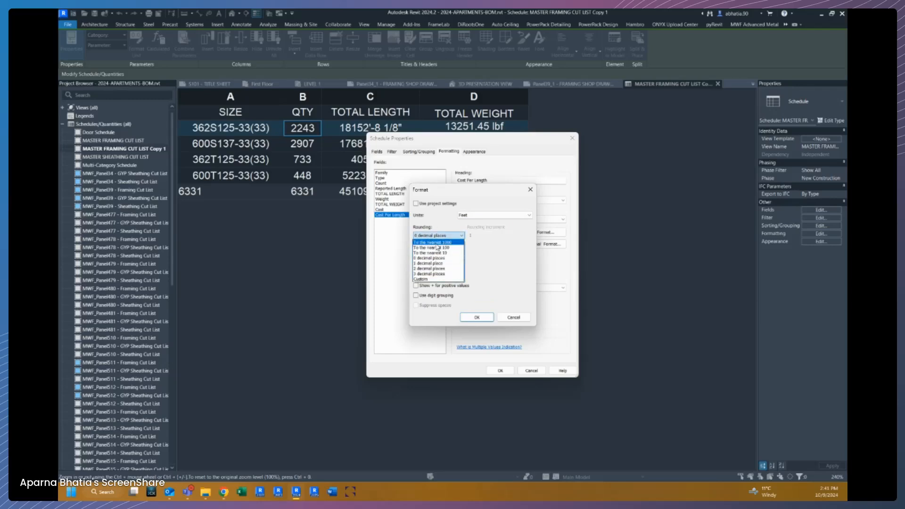
left_click(429, 268)
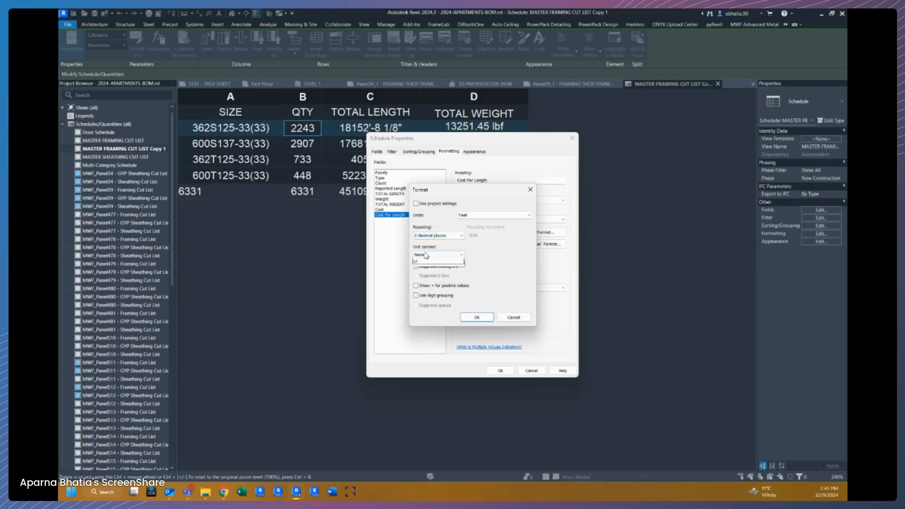
left_click(430, 255)
left_click(430, 261)
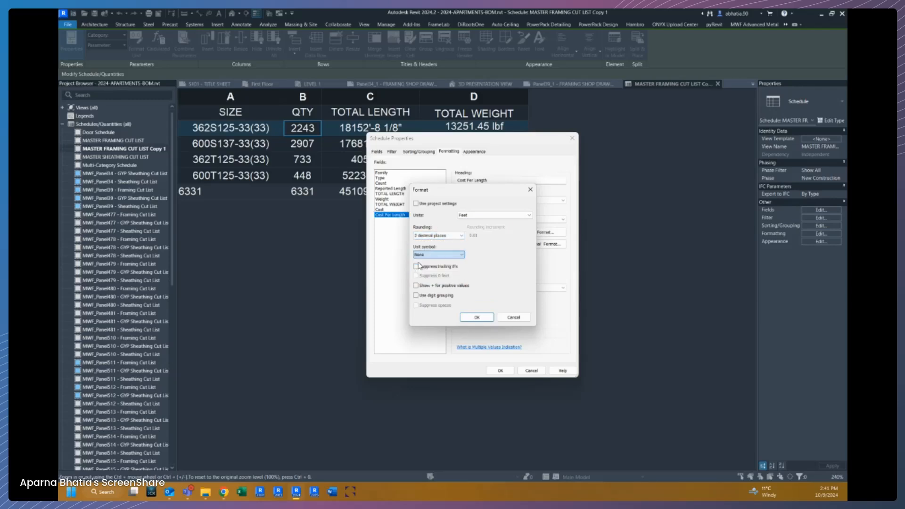
left_click(478, 318)
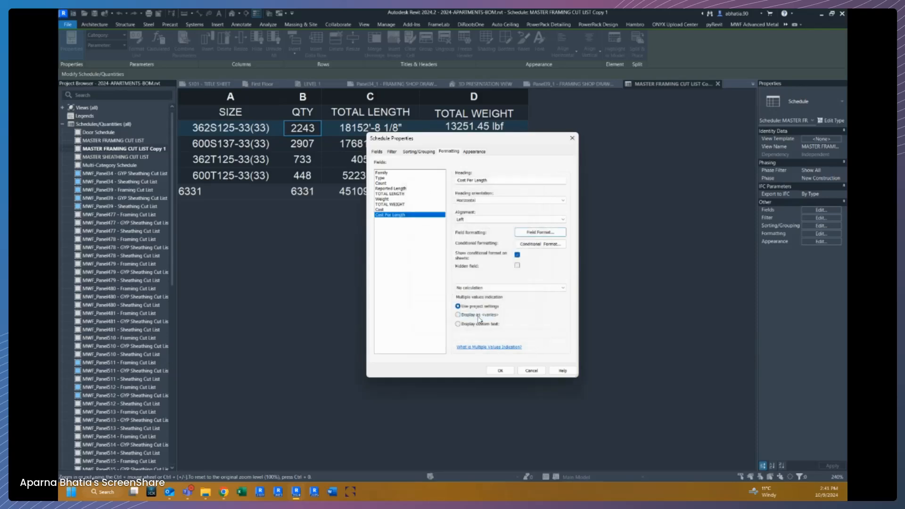
left_click(500, 370)
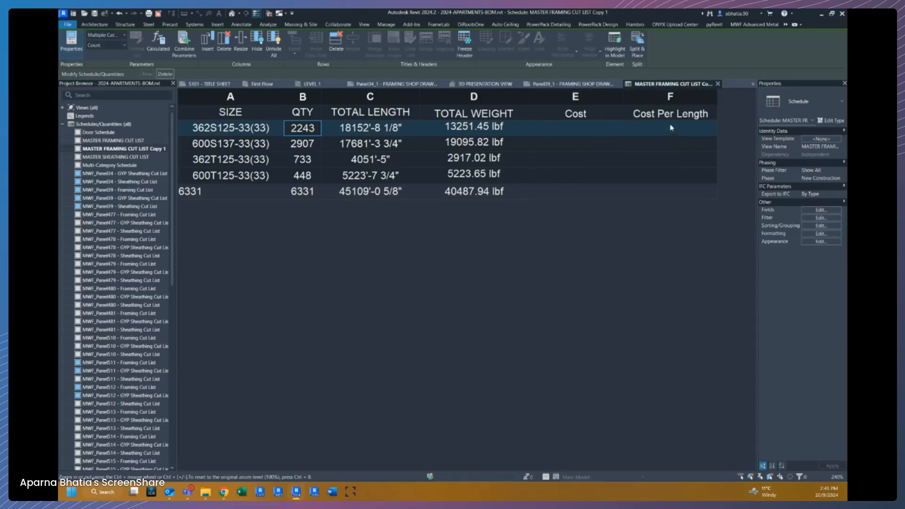
Enable Calculate totals for the Cost Per Length field in the schedule formatting.
left_click(821, 218)
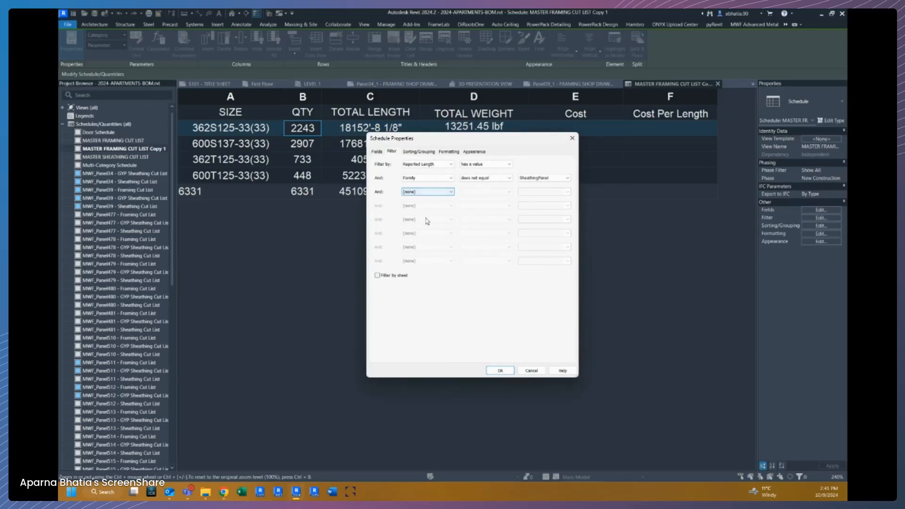
left_click(452, 152)
left_click(387, 215)
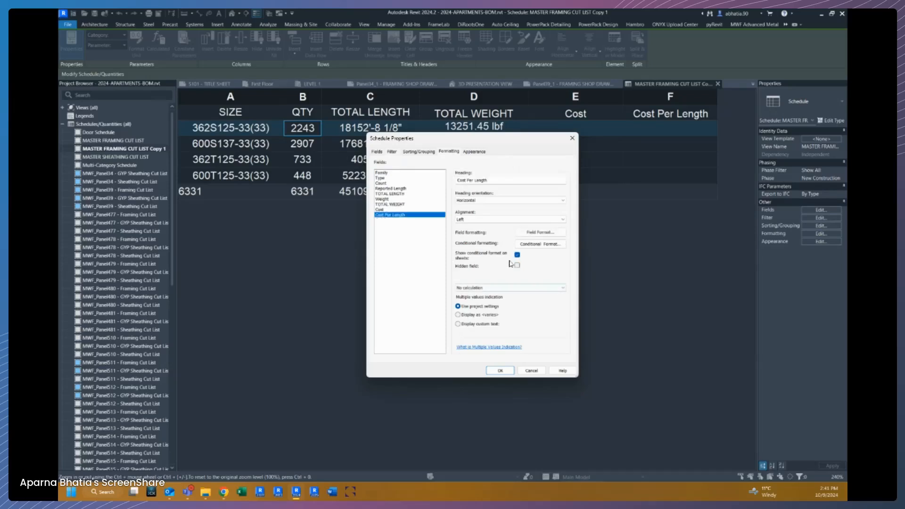
left_click(496, 288)
left_click(495, 300)
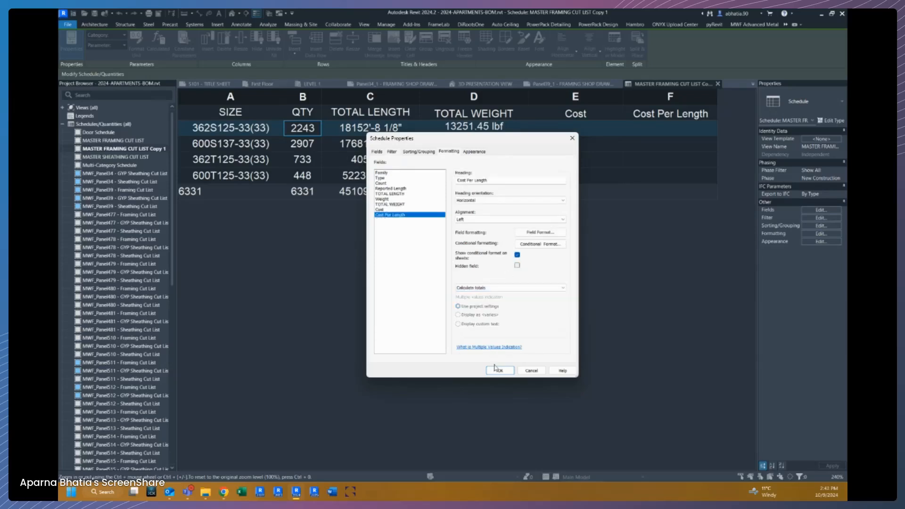
left_click(501, 370)
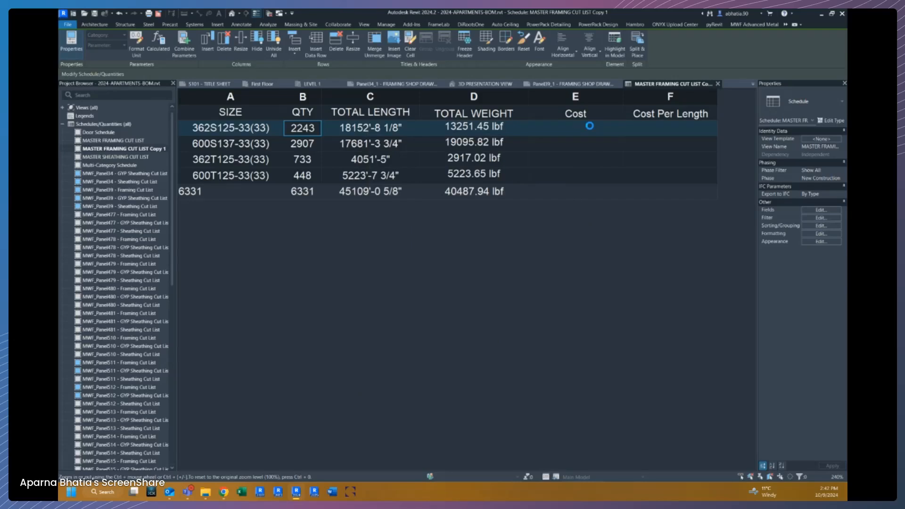
Enter costs of 1.25 for 362S125-33(33) and 2.50 for 600S137-33(33), accepting the type-wide change.
left_click(581, 126)
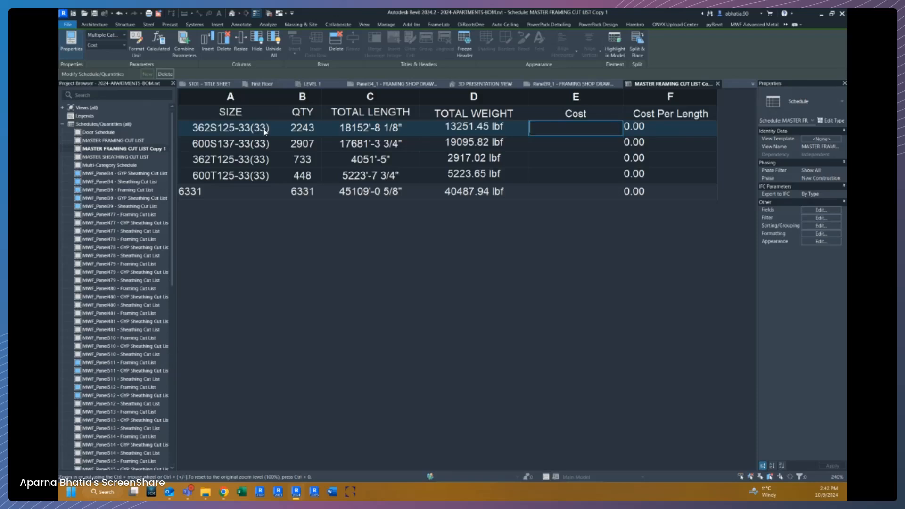
type("1.25")
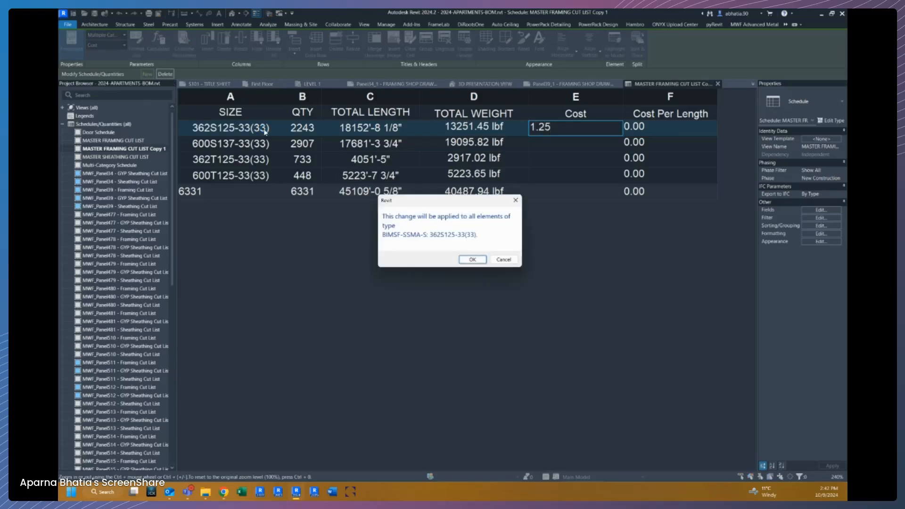
left_click(478, 261)
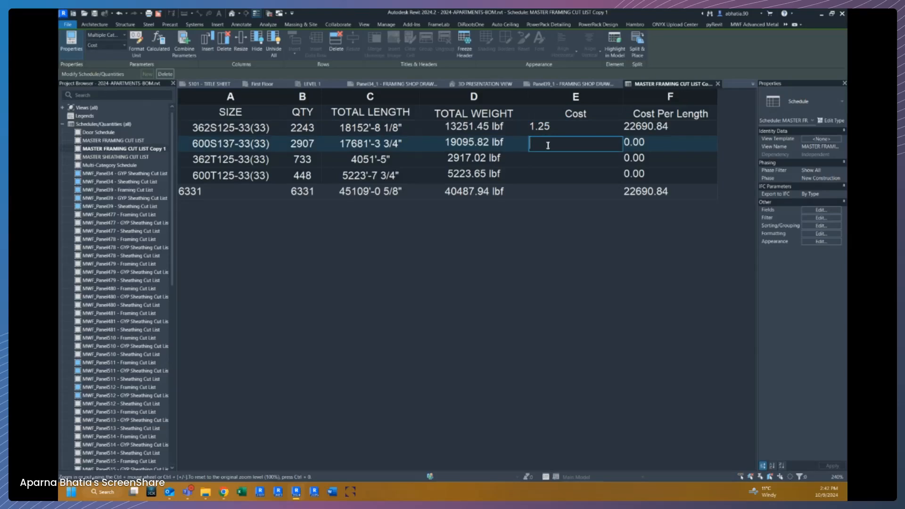
type("2.50")
left_click(542, 157)
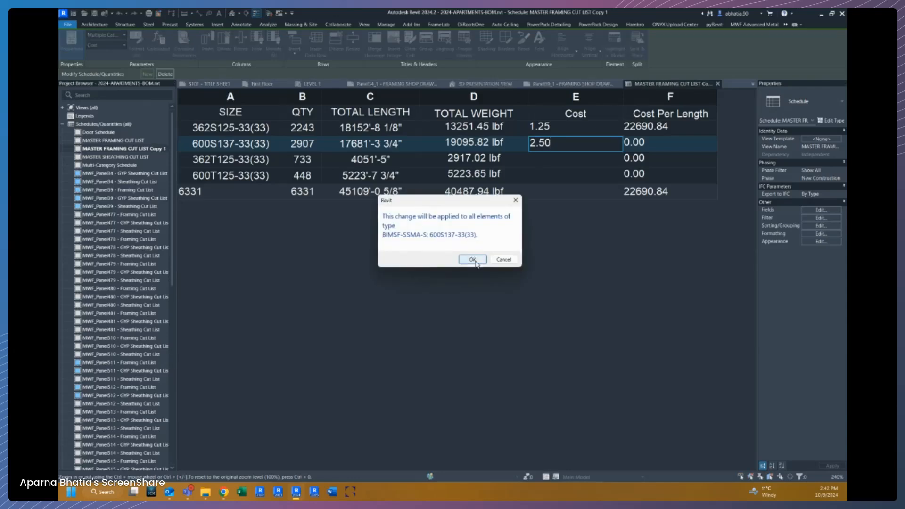
left_click(473, 259)
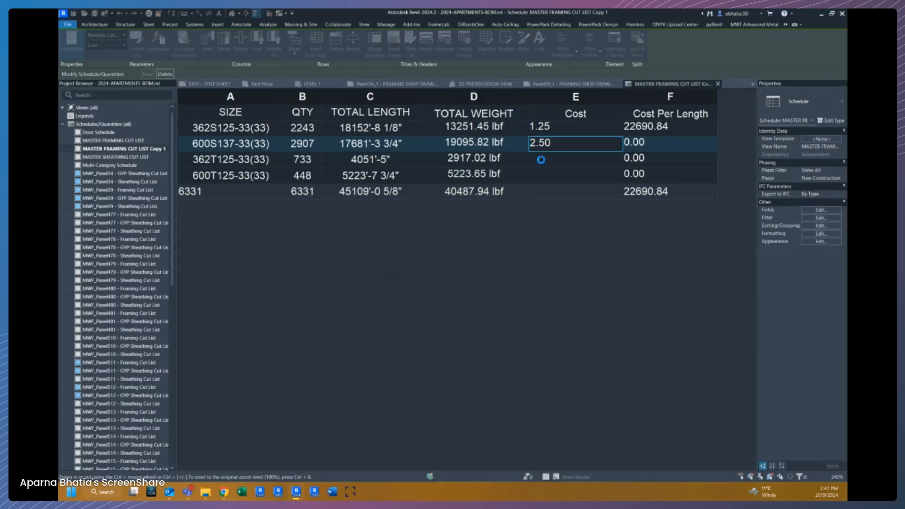
Enter costs of 1 for 362T125-33(33) and 2.25 for 600T125-33(33), accepting the type-wide change.
type("1")
left_click(537, 174)
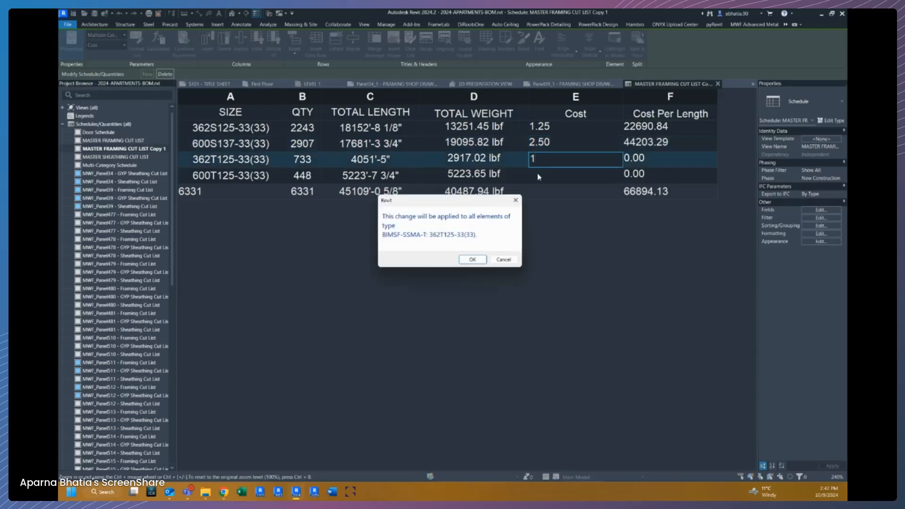
left_click(473, 260)
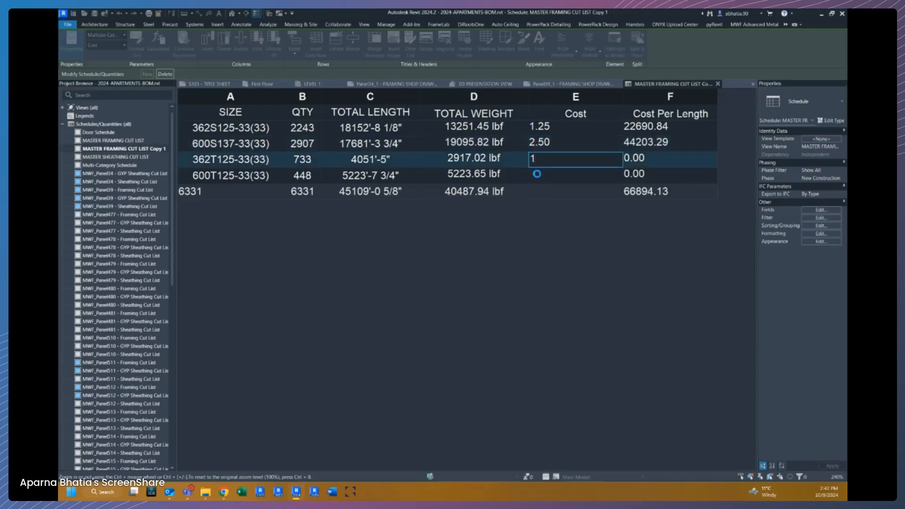
type("2.25")
key("Return")
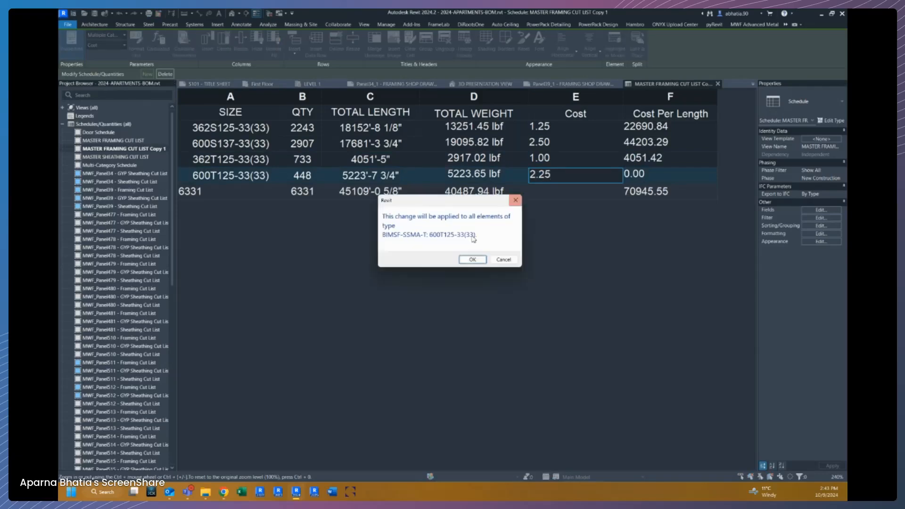
left_click(472, 260)
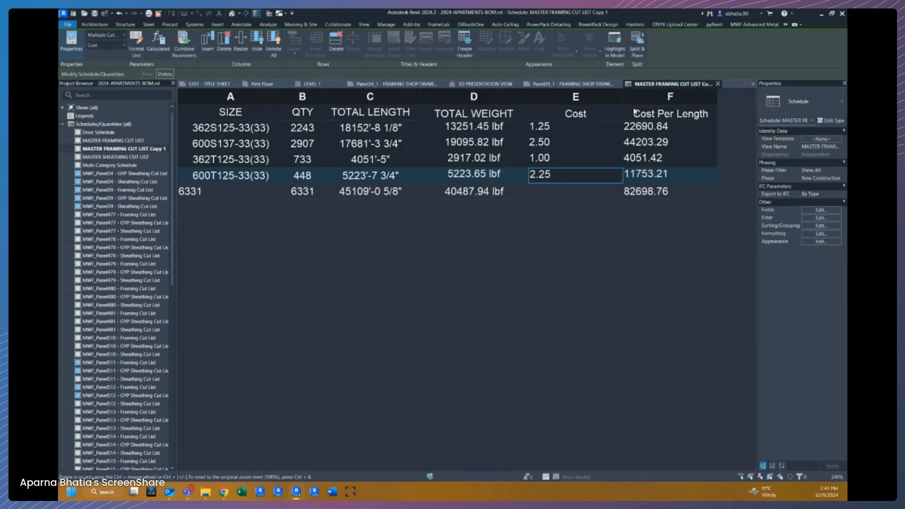
Center-align the contents of the Cost and Cost Per Length columns, dismissing the save reminder.
left_click(647, 132)
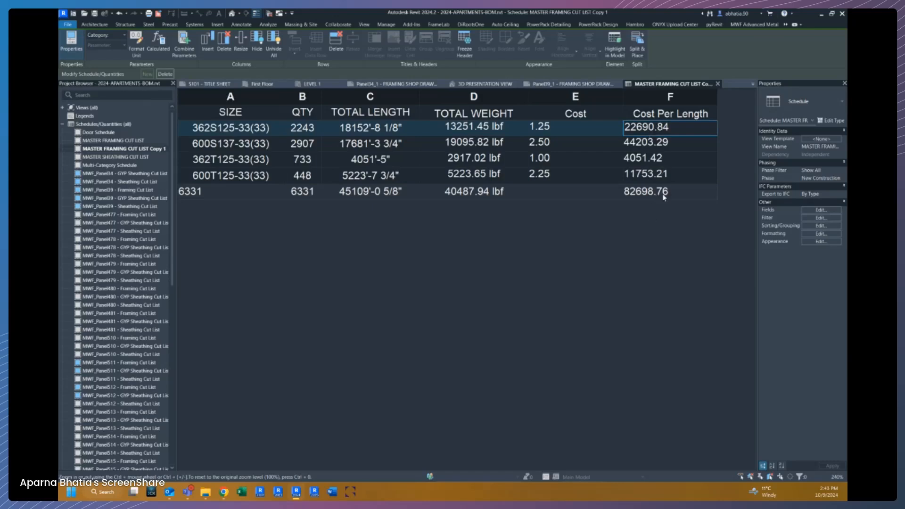
left_click_drag(580, 100, 656, 99)
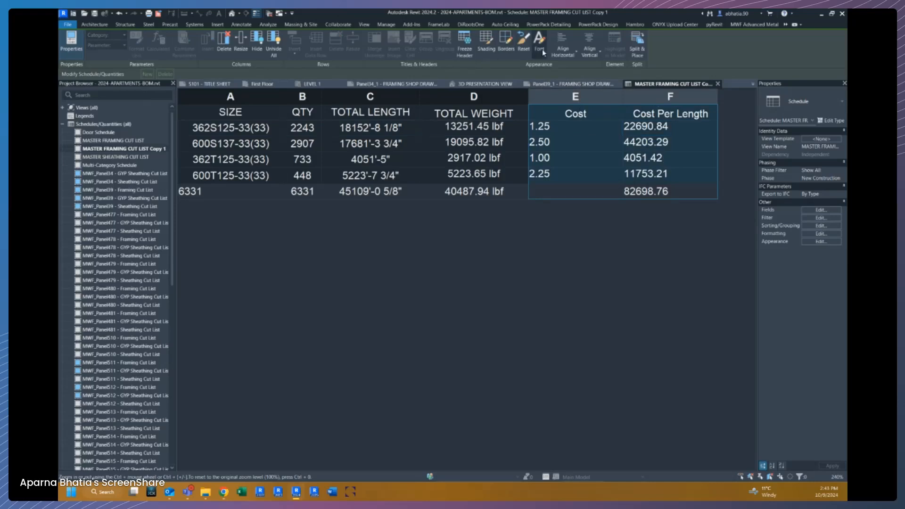
left_click(563, 46)
left_click(562, 88)
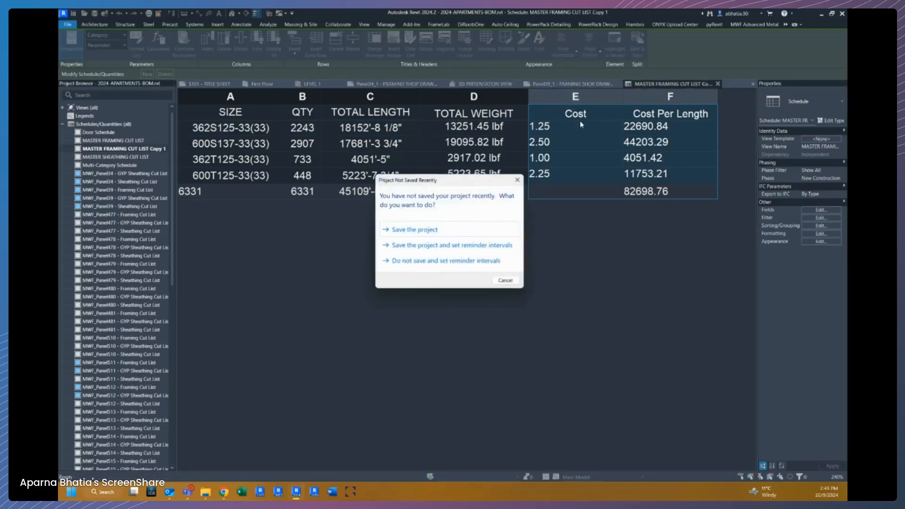
left_click(500, 280)
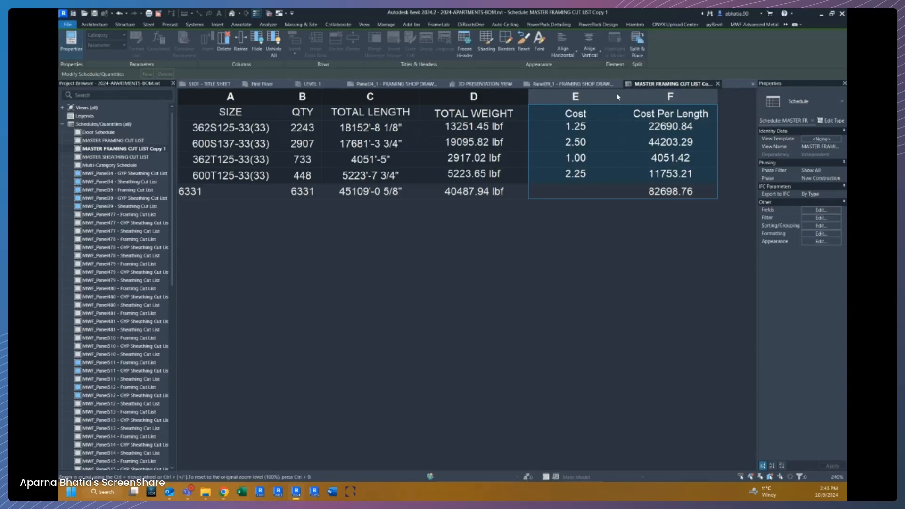
Hide the Cost column in the FRAMING BOM schedule.
left_click_drag(620, 96, 581, 96)
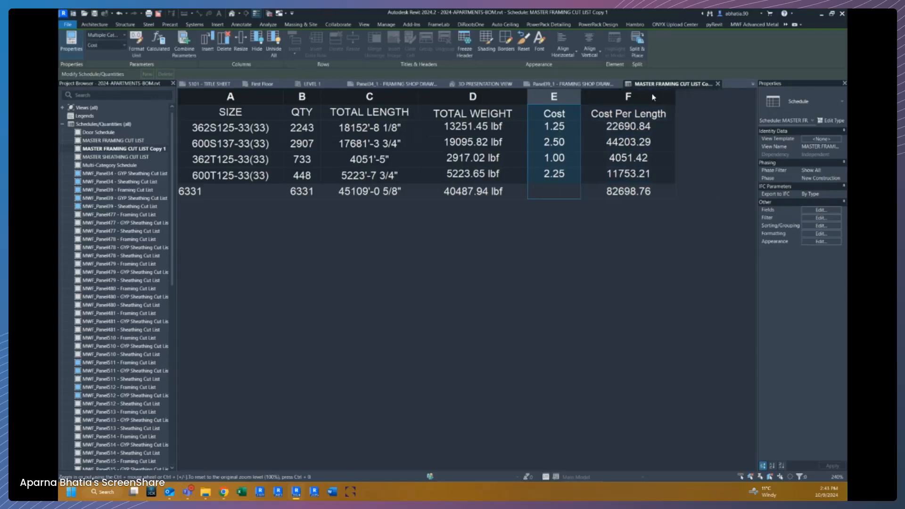
right_click(572, 100)
left_click(261, 46)
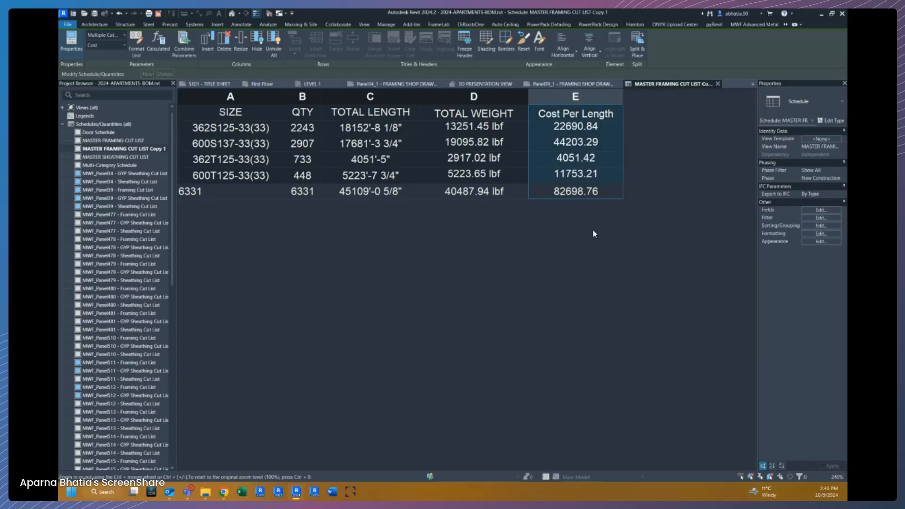
left_click(607, 163)
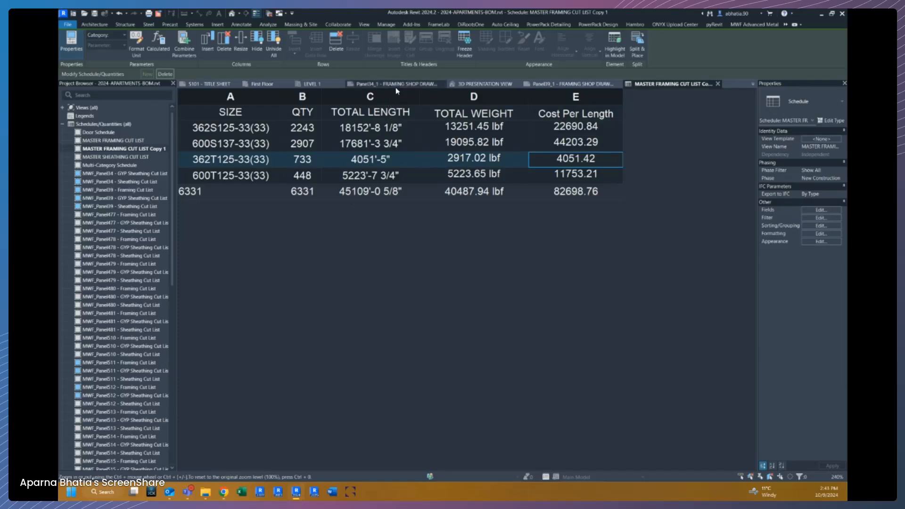
Switch to the Panel1_3 GYPSUM WALL BOARD SHOP sheet and examine the wall panel's studs inside its viewport.
left_click(753, 84)
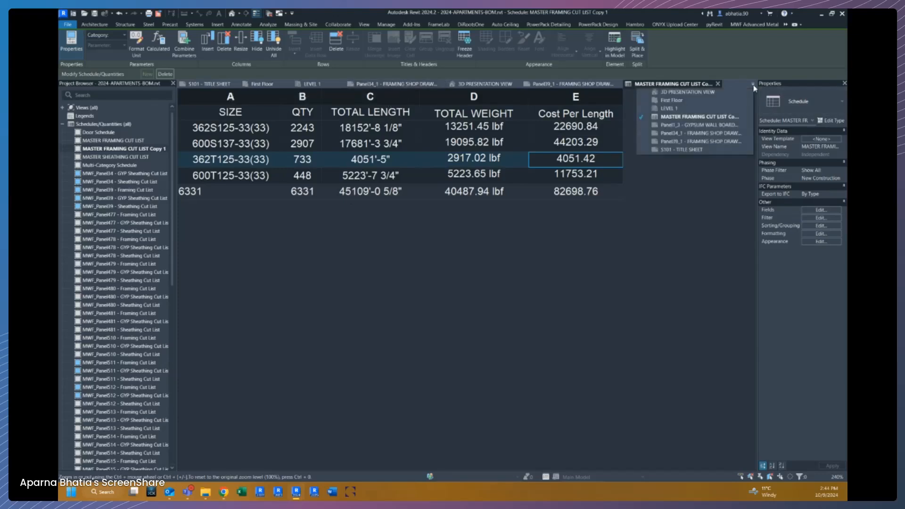
left_click(672, 126)
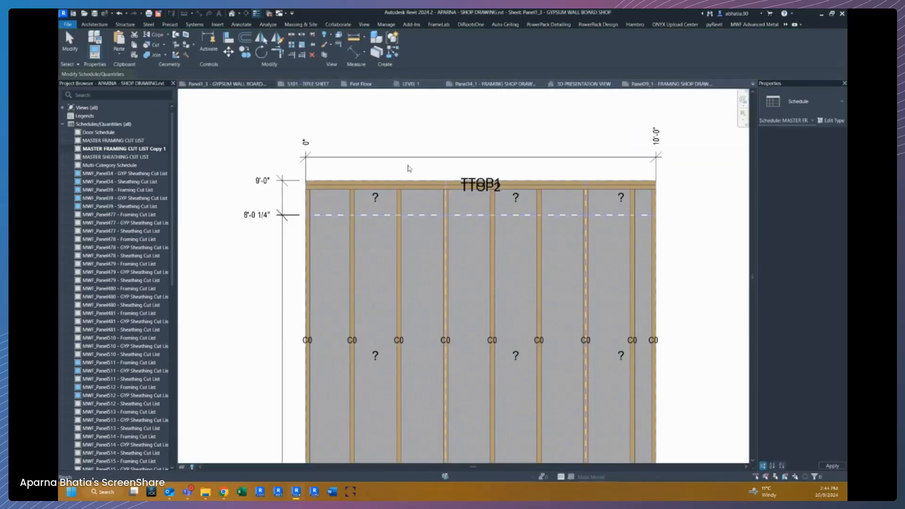
left_click(387, 151)
scroll(388, 151, "down", 3)
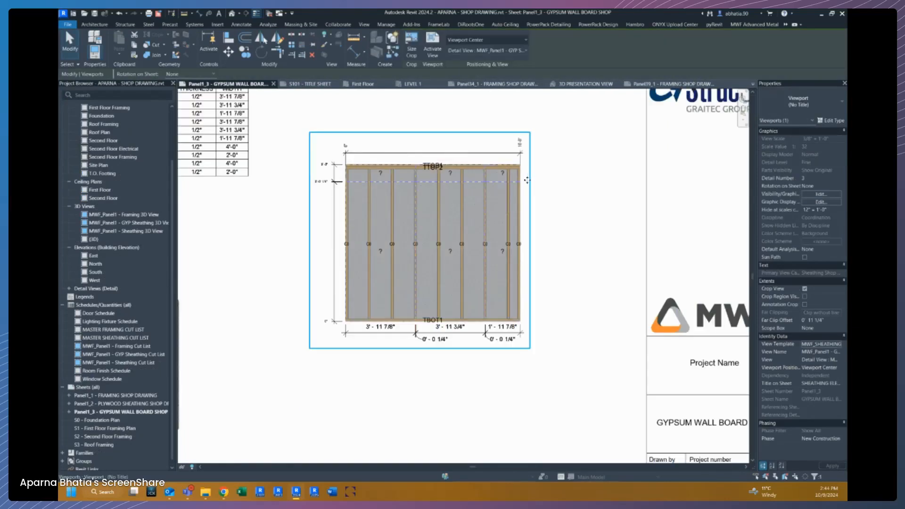
scroll(342, 234, "up", 3)
scroll(359, 184, "down", 2)
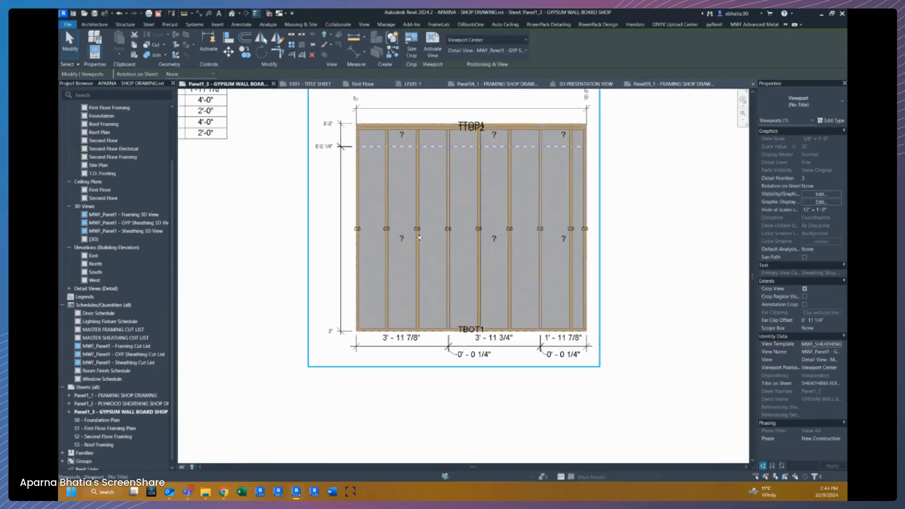
double_click(570, 161)
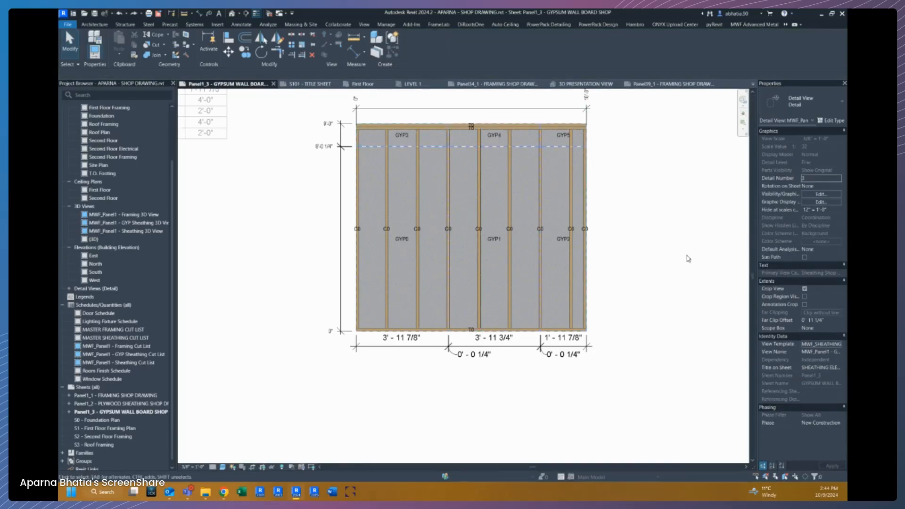
middle_click_drag(653, 227, 636, 287)
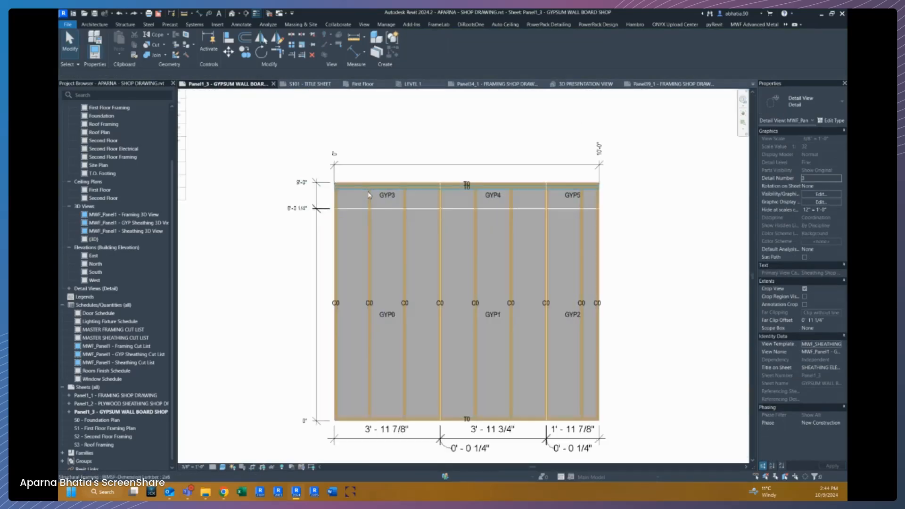
scroll(407, 210, "down", 1)
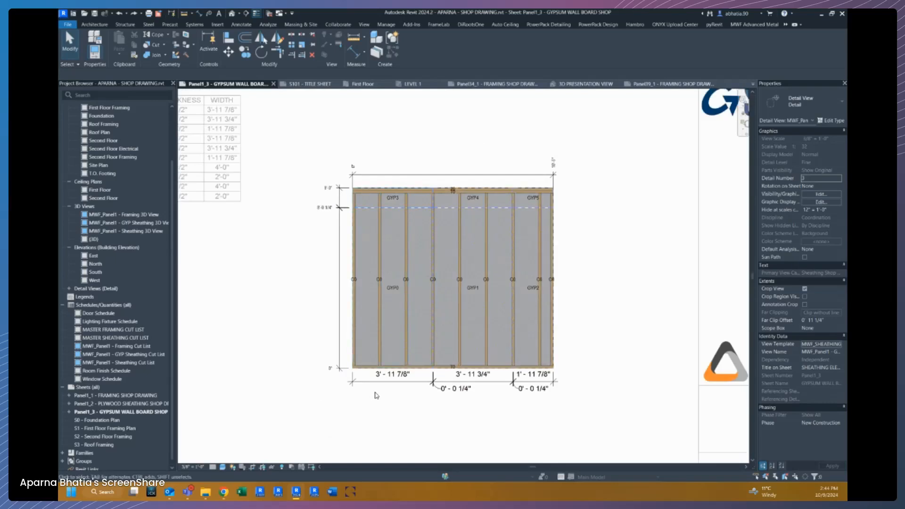
middle_click_drag(307, 256, 448, 307)
middle_click_drag(392, 394, 383, 271)
middle_click_drag(403, 200, 313, 258)
scroll(520, 202, "up", 3)
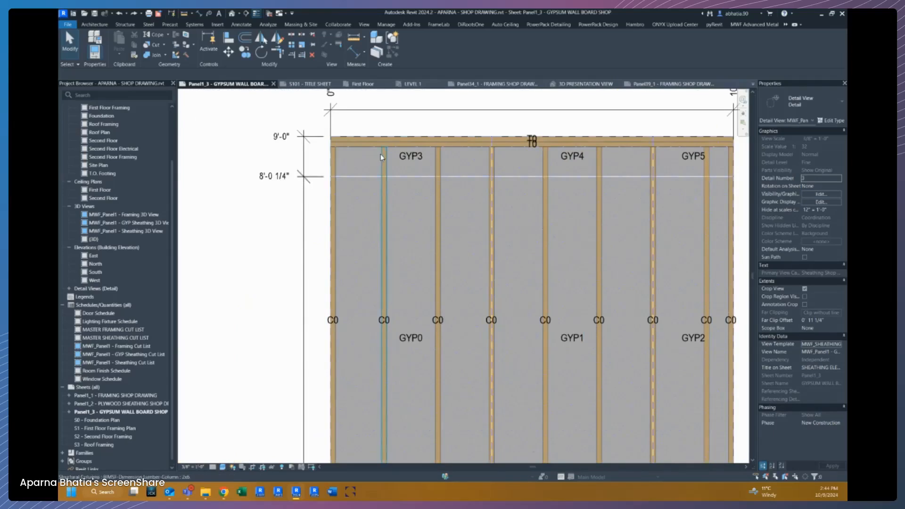
left_click(380, 156)
scroll(380, 158, "up", 6)
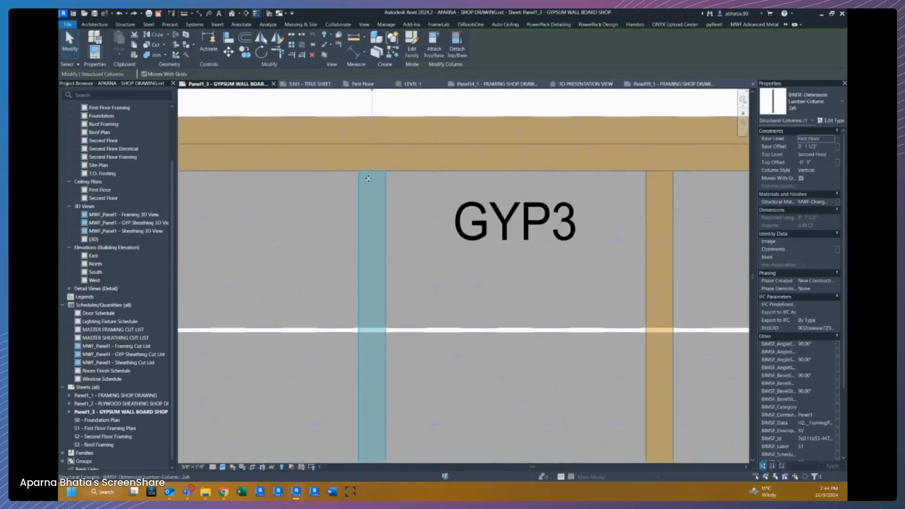
scroll(369, 181, "down", 4)
scroll(367, 180, "down", 3)
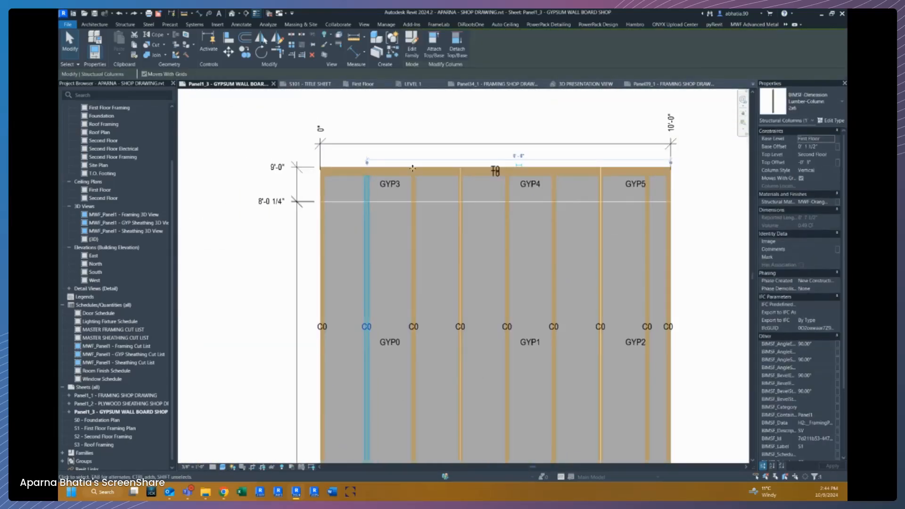
Start a new project parameter named Cutback as a Length instance parameter.
left_click(754, 24)
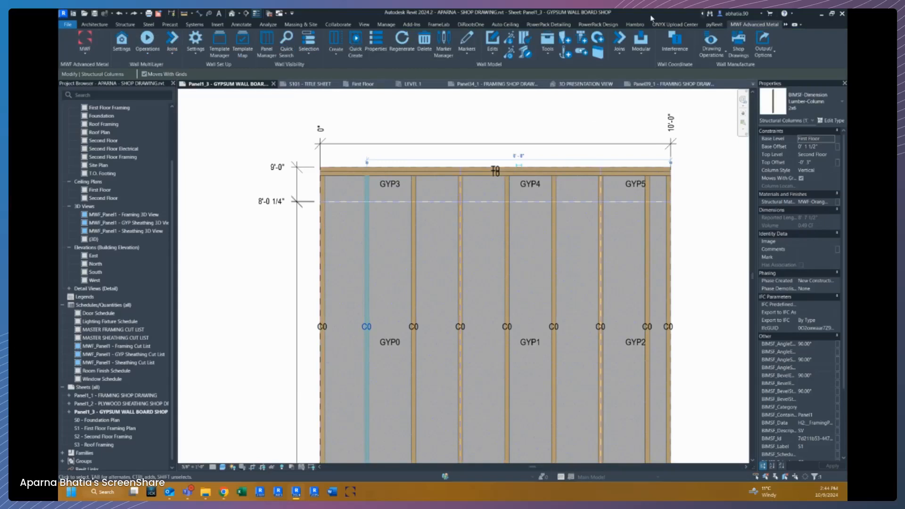
left_click(386, 24)
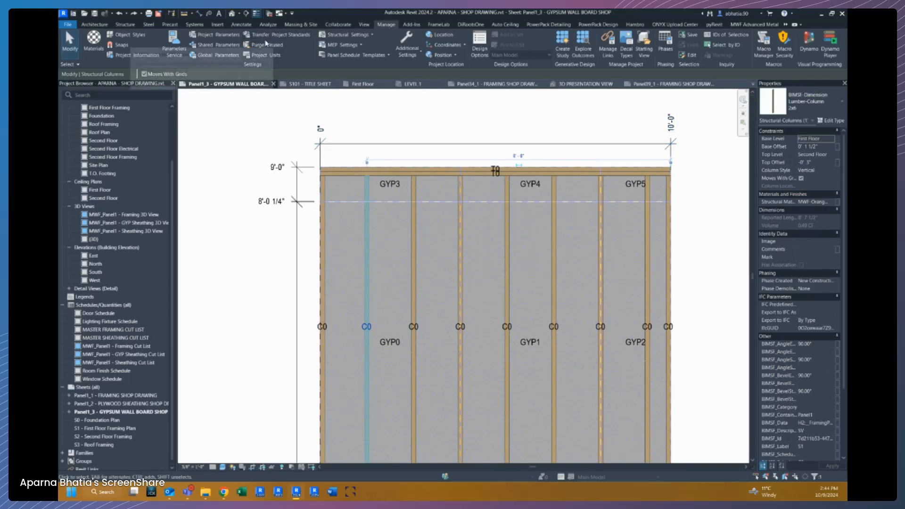
left_click(207, 40)
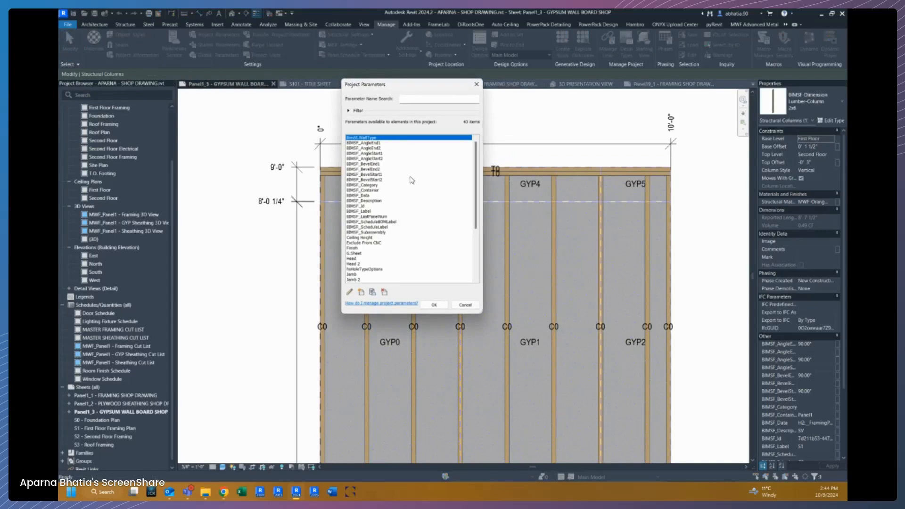
scroll(395, 230, "down", 4)
scroll(395, 230, "down", 2)
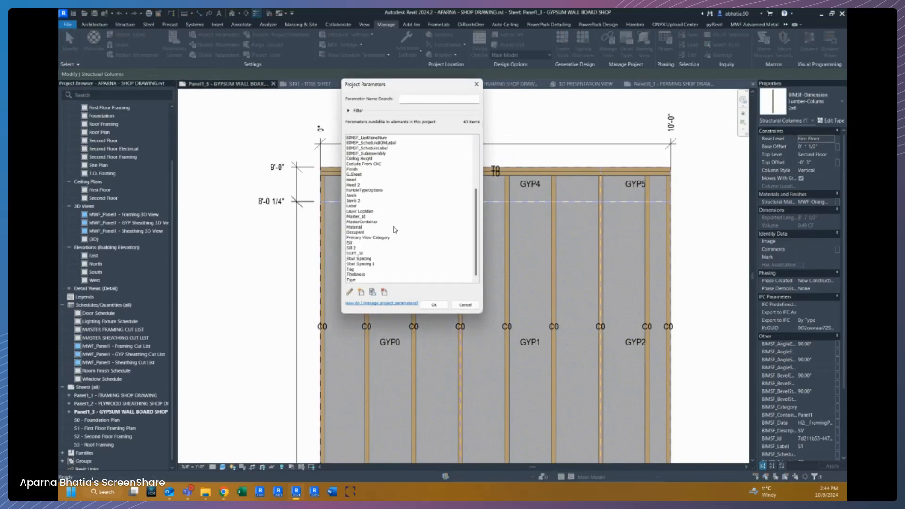
left_click(361, 293)
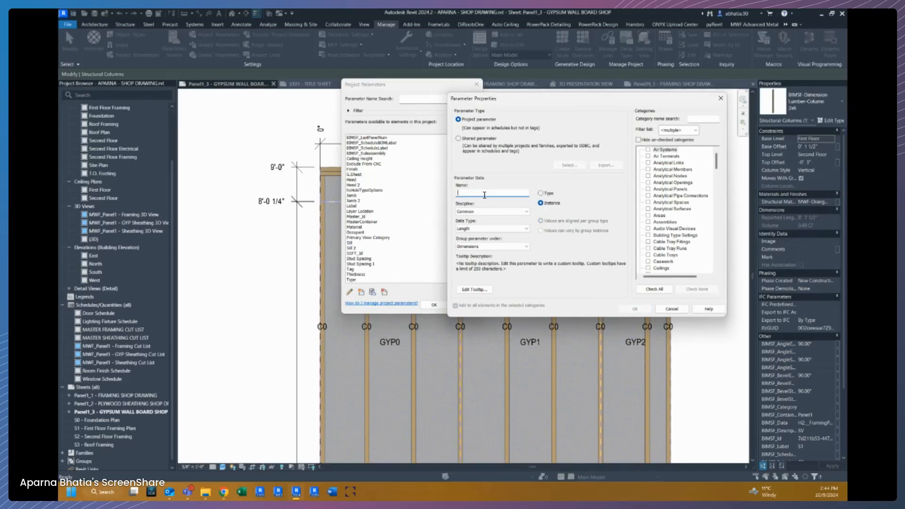
type("Cut")
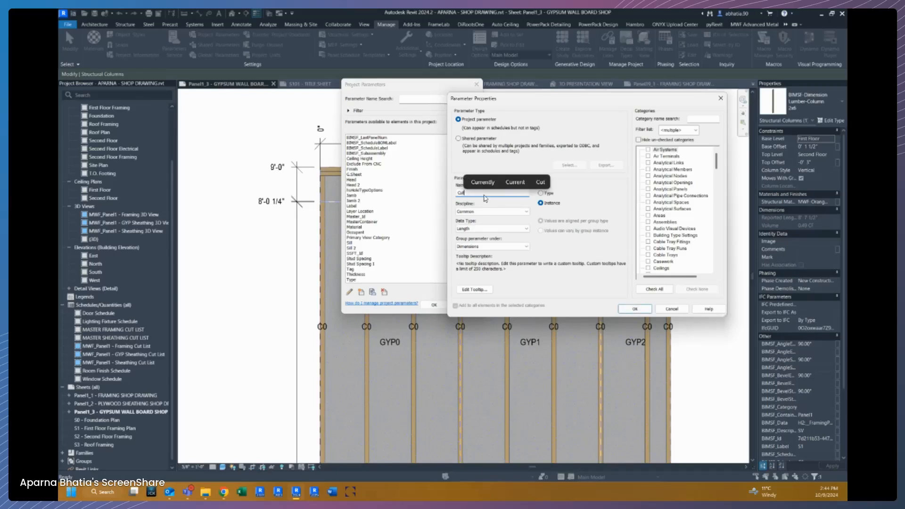
type("bac")
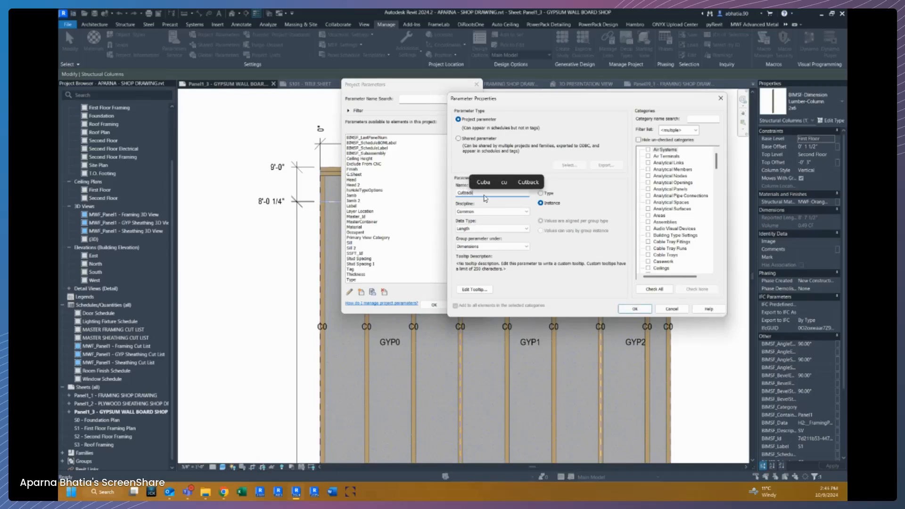
type("ks")
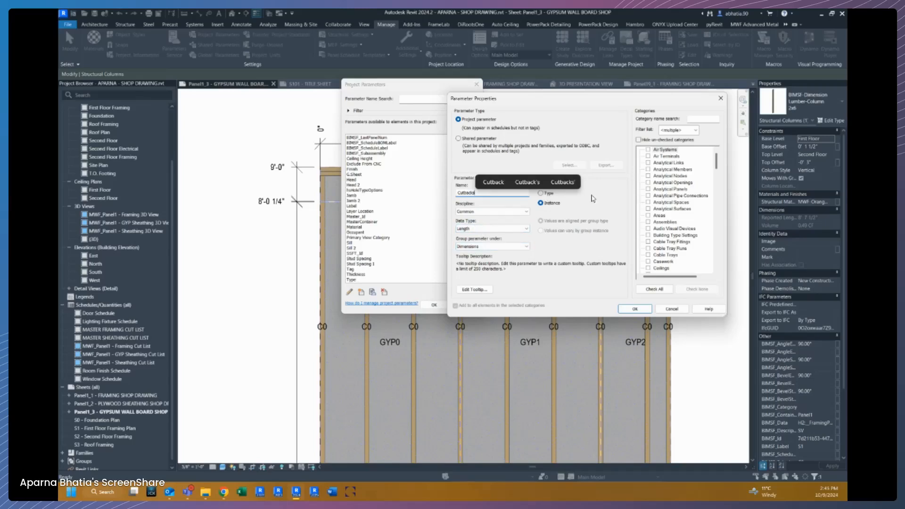
left_click(515, 140)
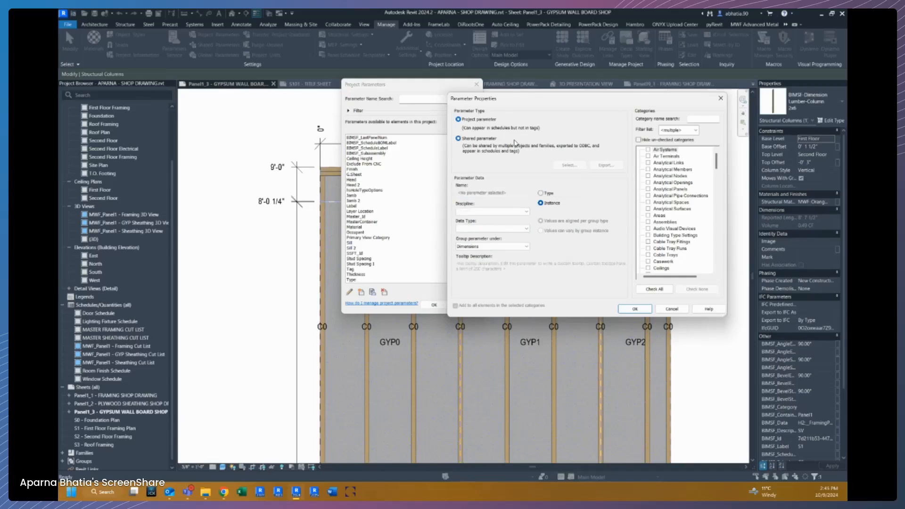
left_click(480, 121)
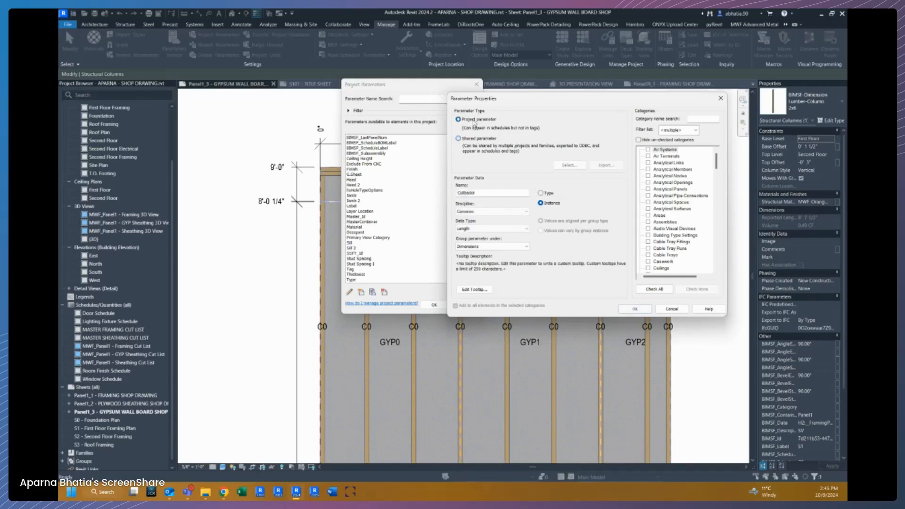
Assign the Cutback parameter to the Structural Framing category and confirm the project parameters.
left_click(679, 210)
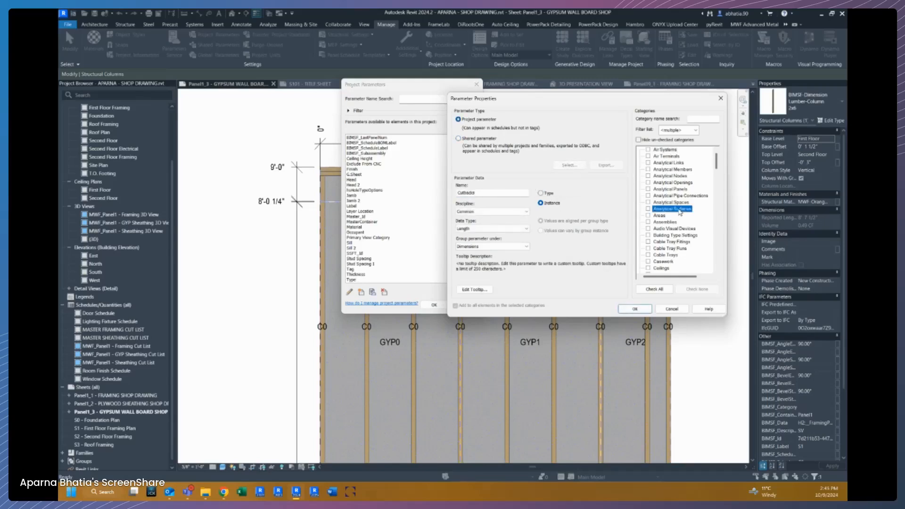
scroll(679, 212, "down", 20)
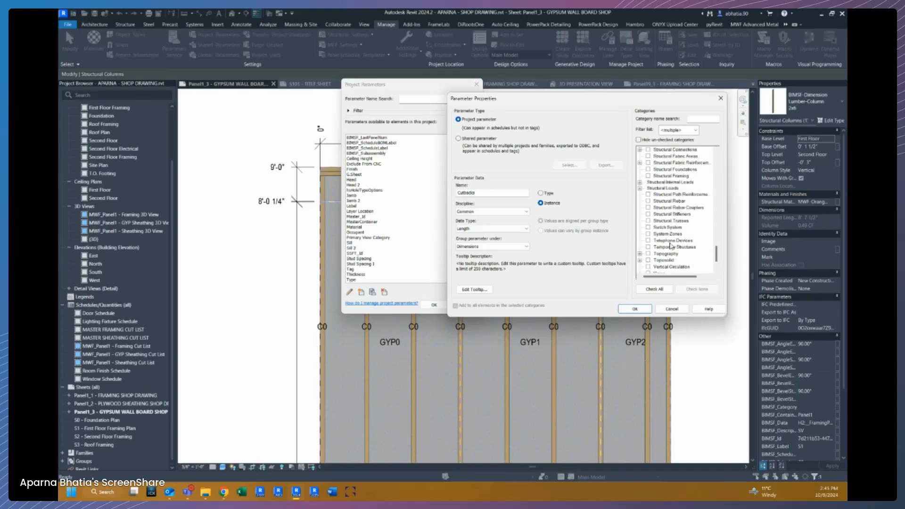
scroll(672, 230, "up", 2)
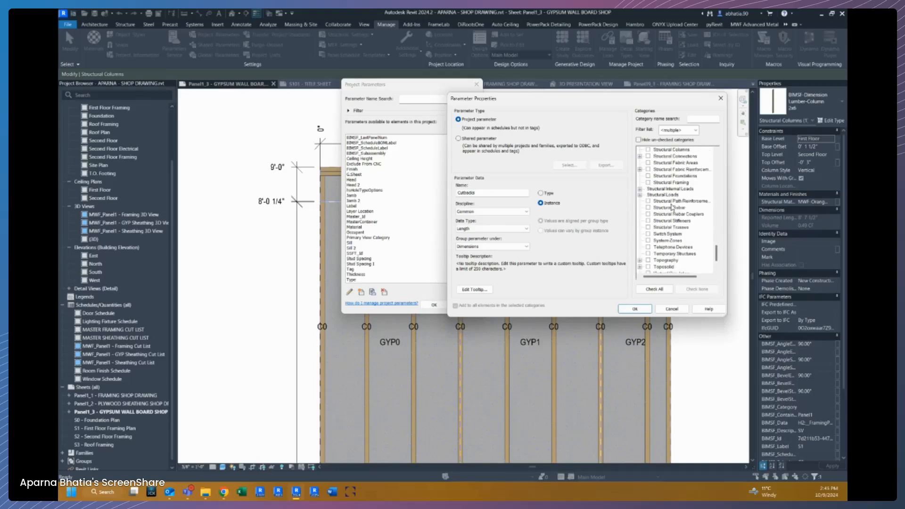
left_click(673, 183)
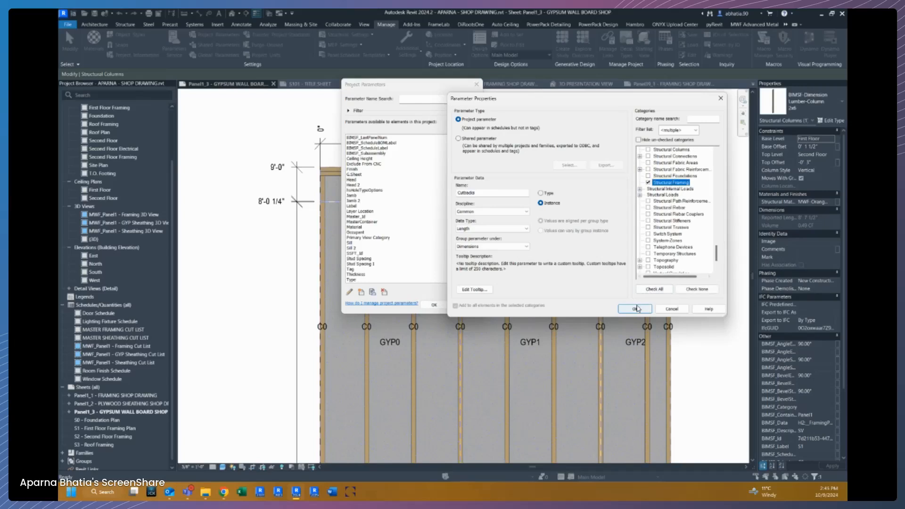
left_click(636, 309)
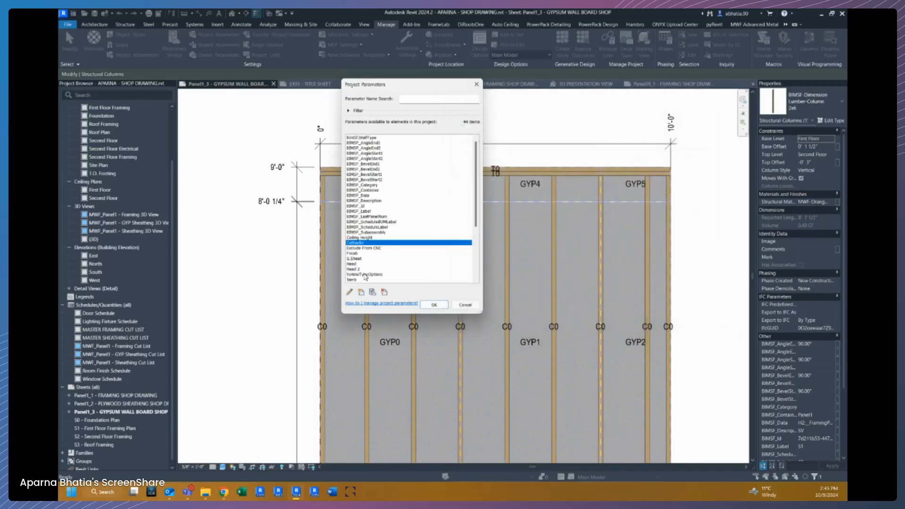
left_click(435, 306)
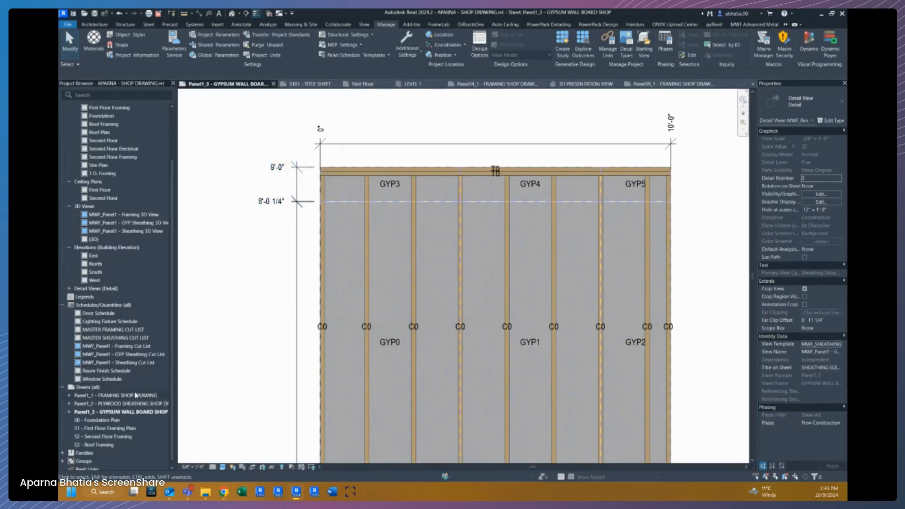
Add the Cutbacks field to the MASTER FRAMING CUT LIST schedule and move it up to follow Count.
double_click(112, 330)
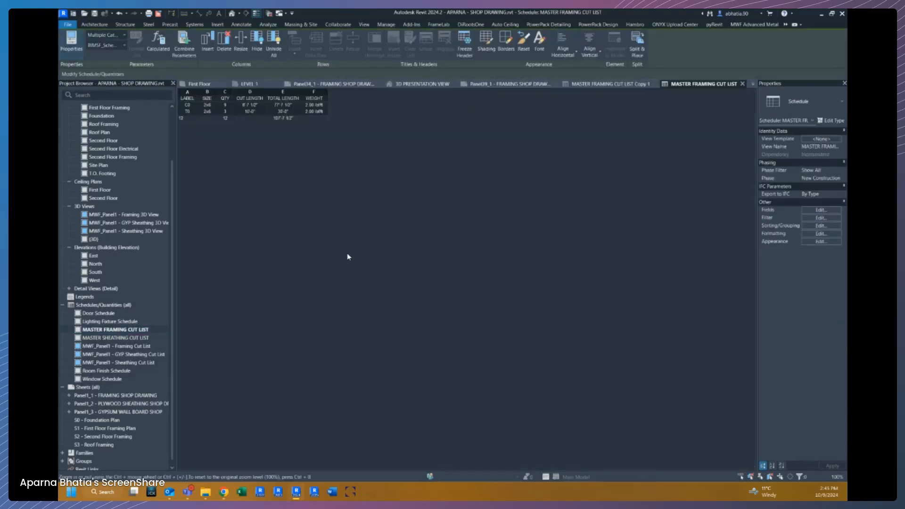
left_click(828, 214)
left_click(830, 212)
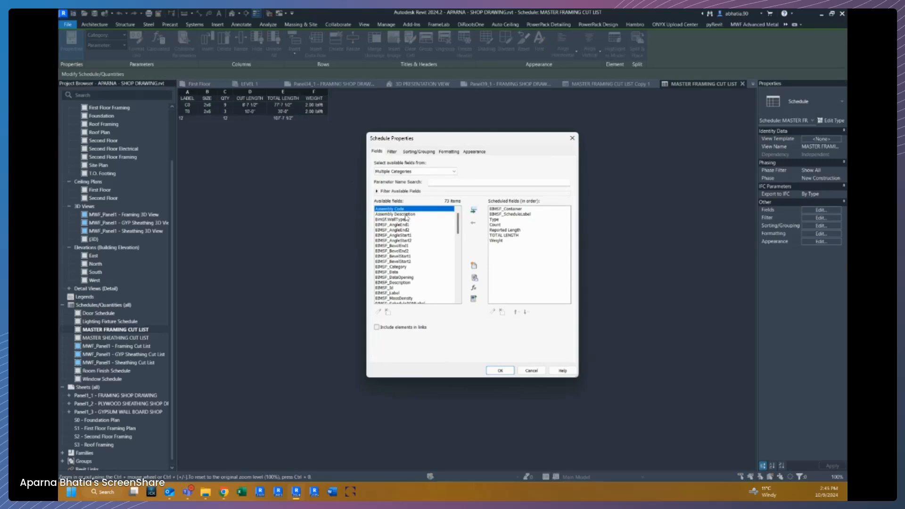
scroll(438, 254, "down", 12)
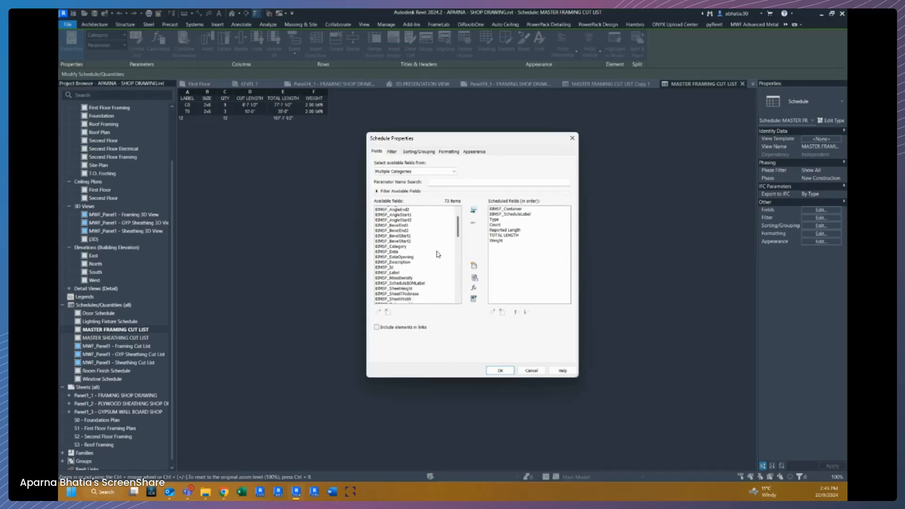
scroll(437, 253, "up", 3)
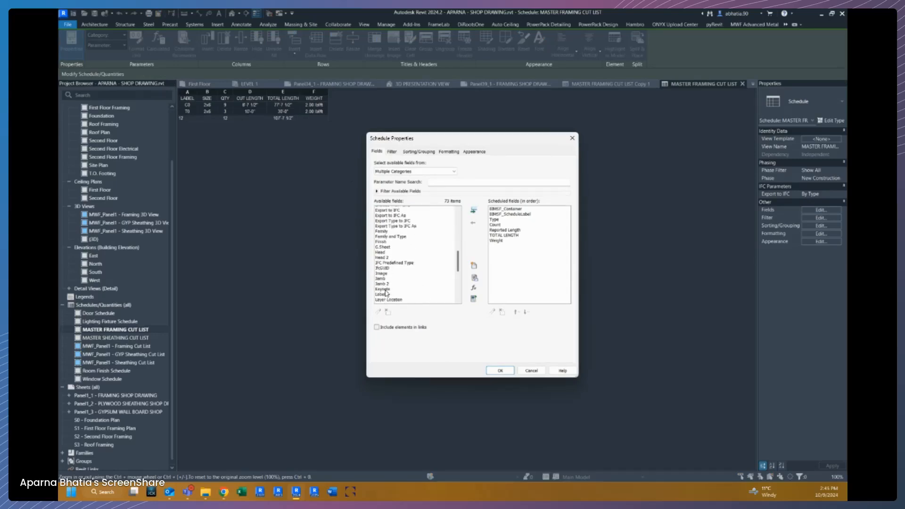
scroll(384, 284, "up", 6)
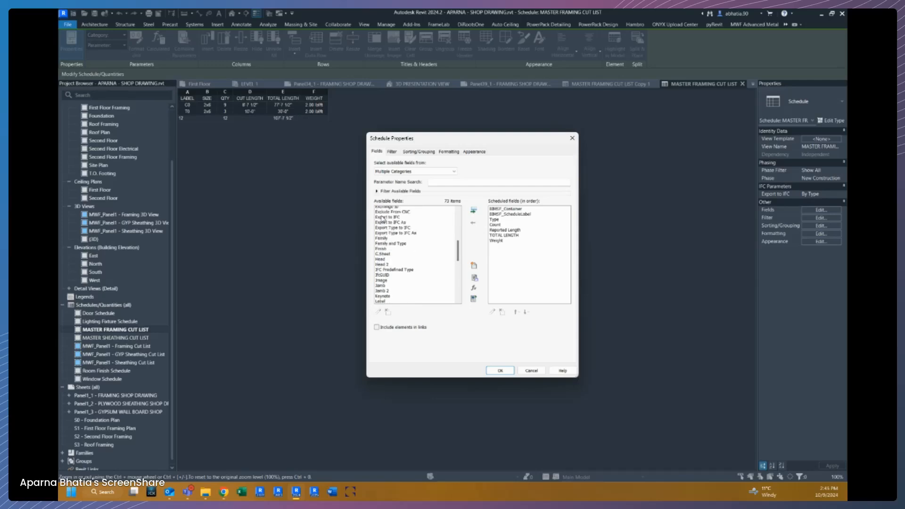
scroll(383, 276, "up", 1)
left_click(385, 235)
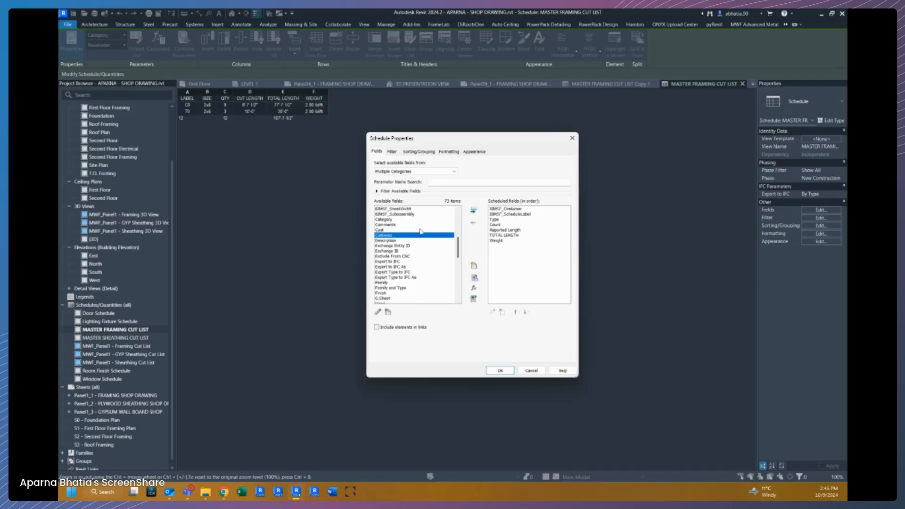
left_click(473, 210)
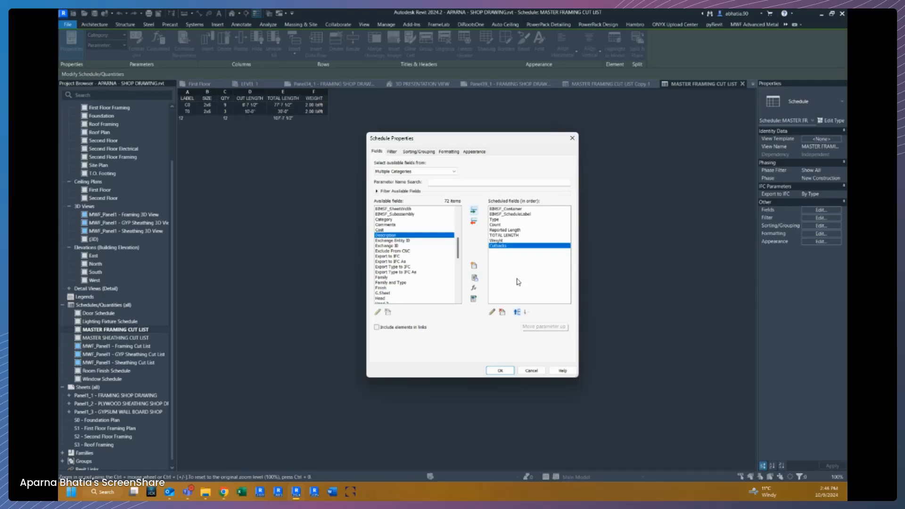
left_click(519, 312)
left_click(519, 312)
left_click(518, 312)
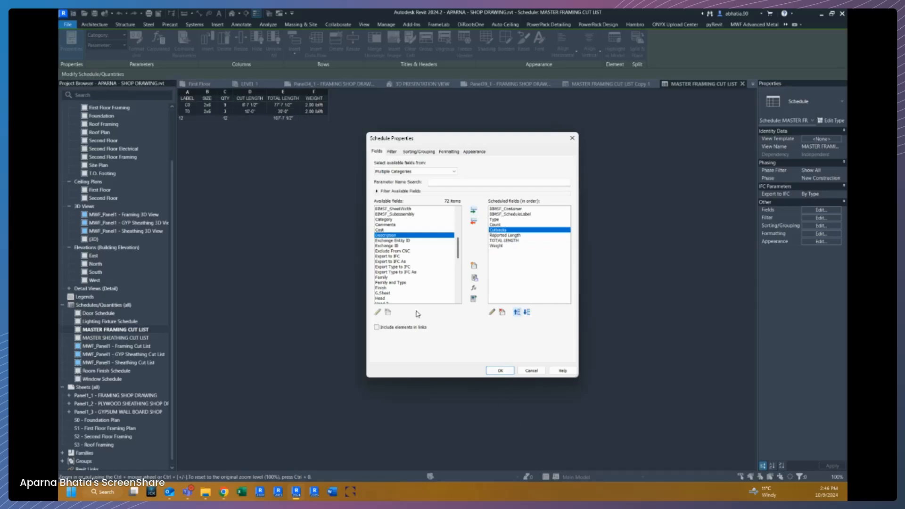
left_click(489, 370)
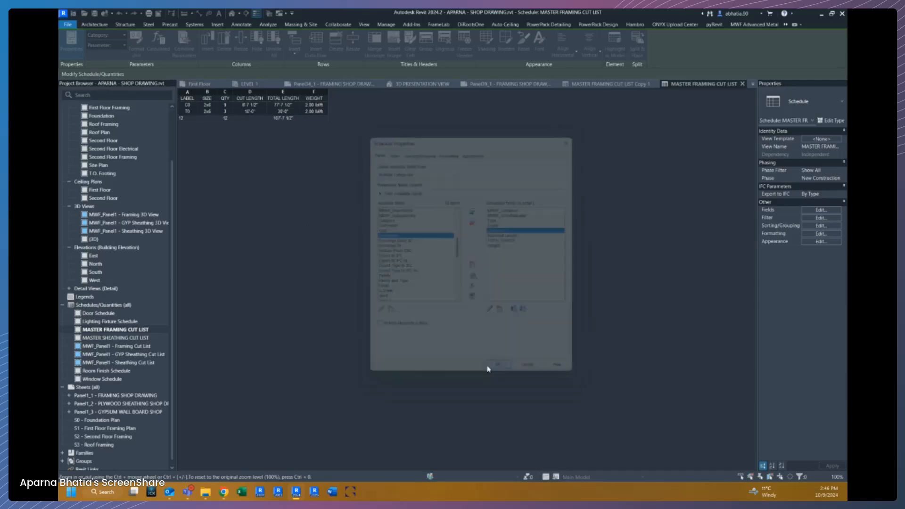
Inspect the schedule's Cutbacks column and label cells and highlight the selected stud in the model.
left_click(244, 105)
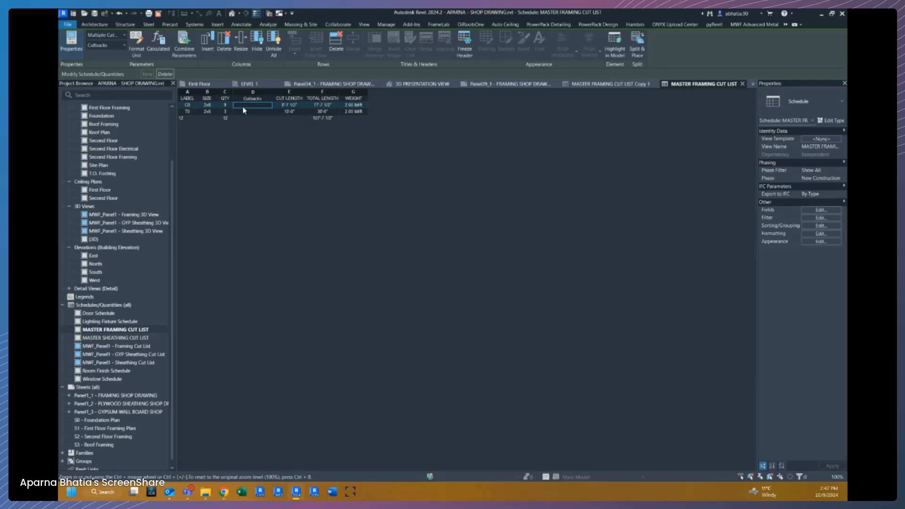
left_click(192, 105)
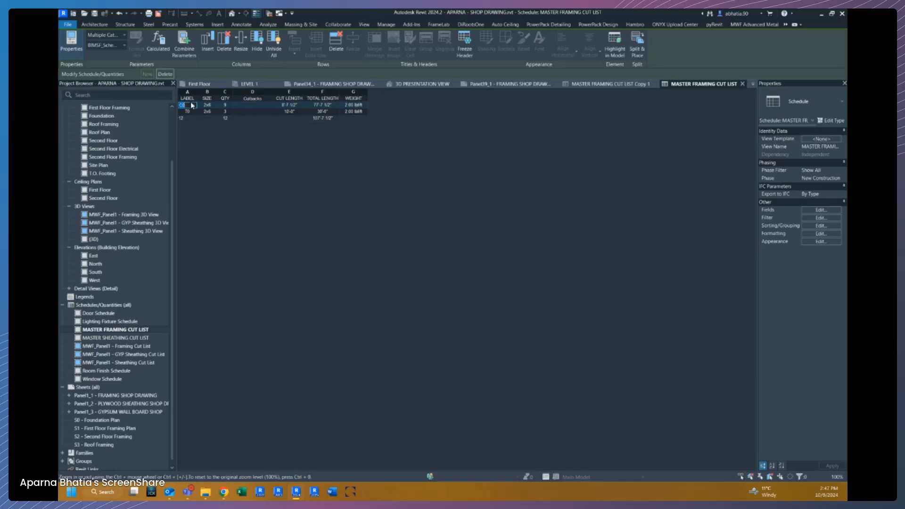
left_click(243, 108)
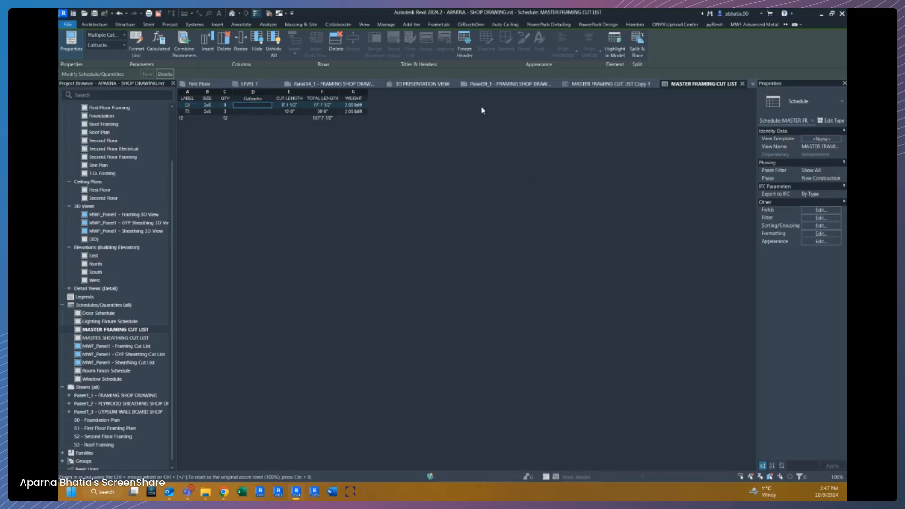
left_click(252, 98)
left_click(189, 105)
scroll(131, 274, "down", 1)
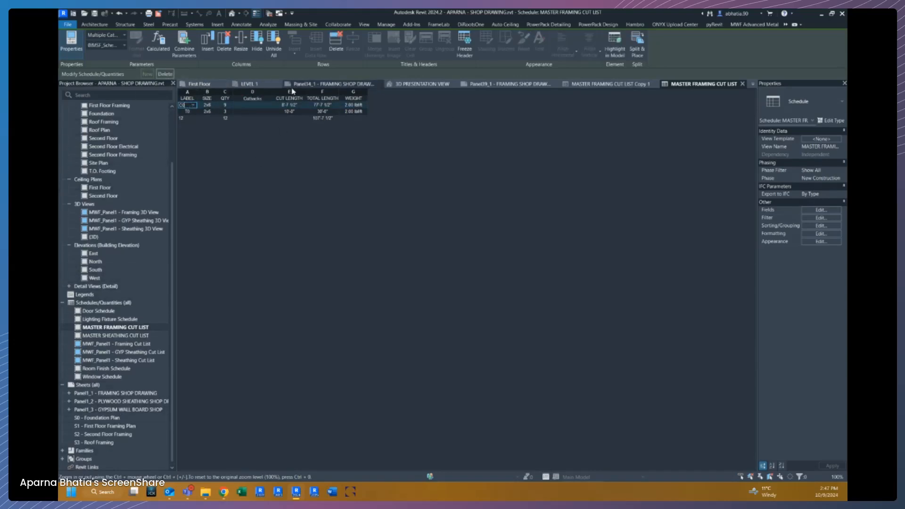
left_click(615, 45)
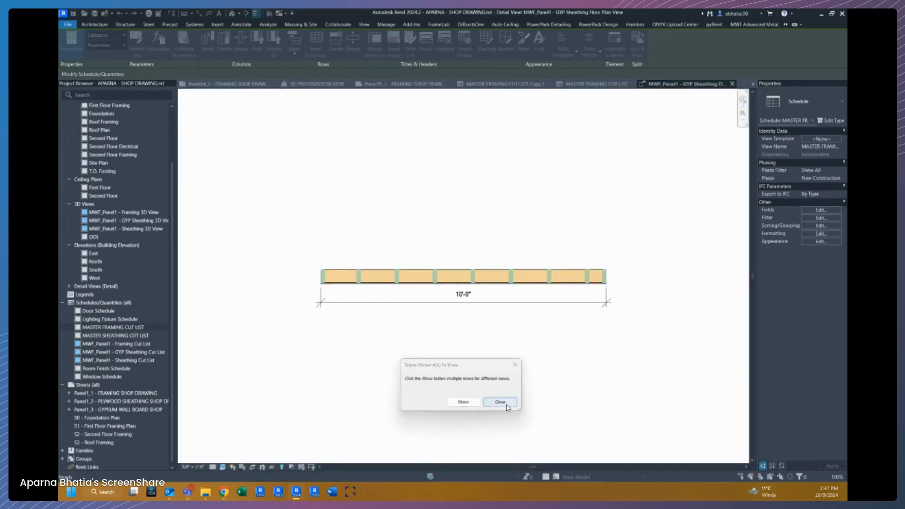
left_click(501, 402)
Open the stud lumber family and create a shared Length parameter named Reported Length_Cutback in the BIMSF group.
left_click(412, 45)
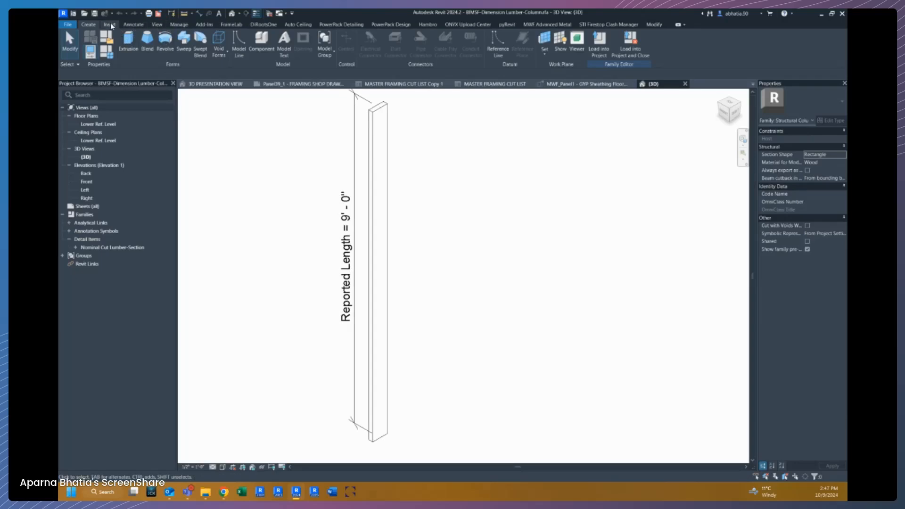
left_click(111, 24)
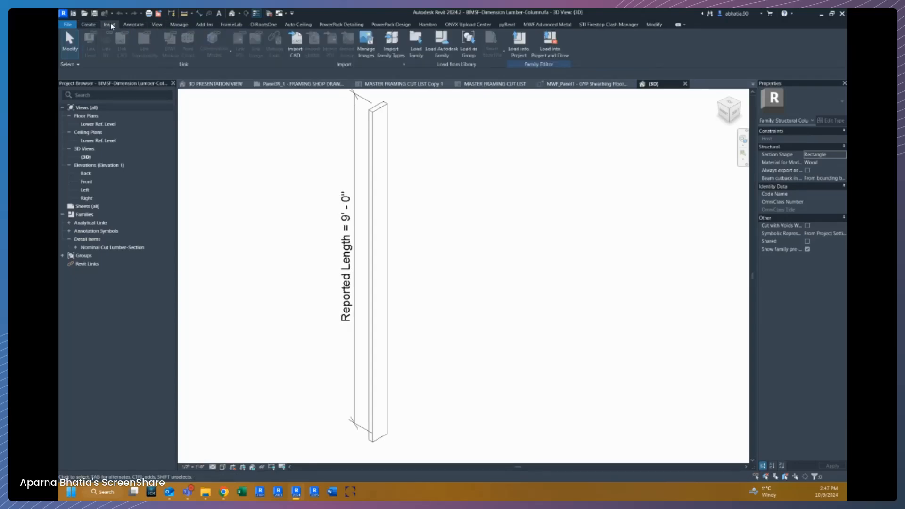
left_click(182, 26)
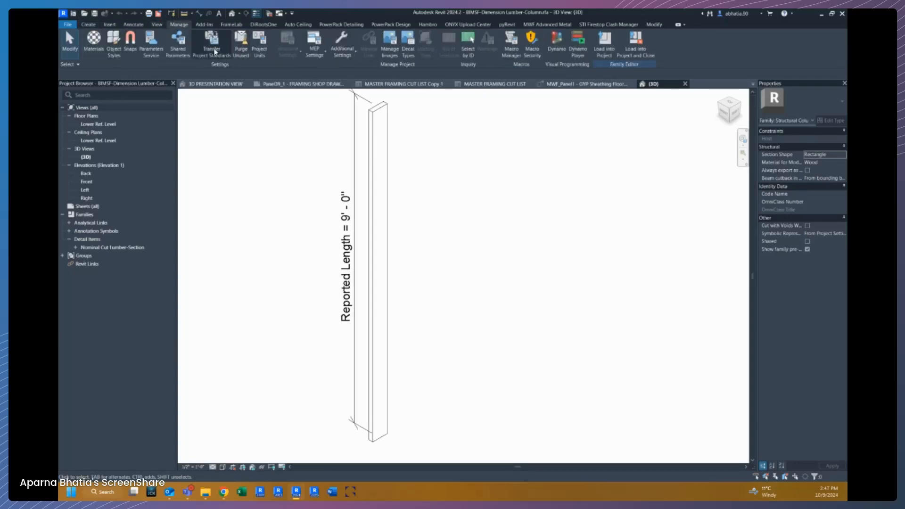
left_click(179, 44)
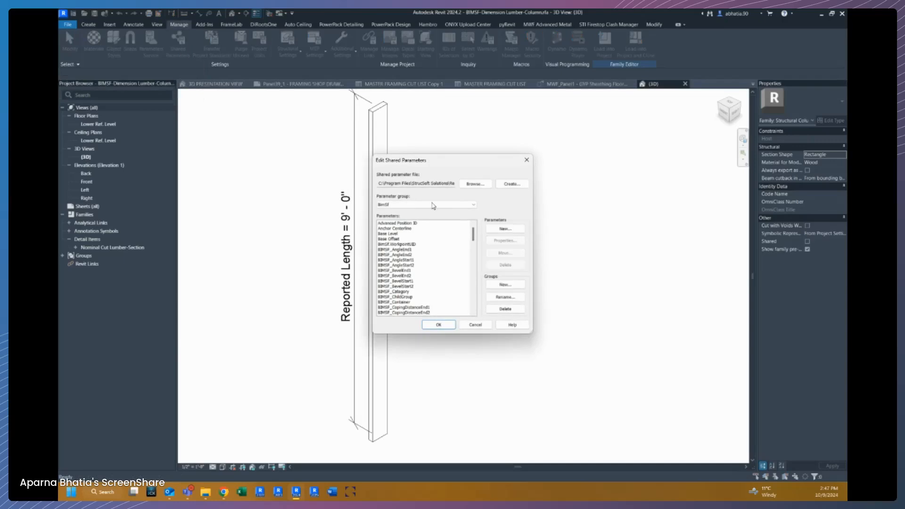
left_click(429, 205)
left_click(429, 204)
left_click(428, 205)
left_click(428, 204)
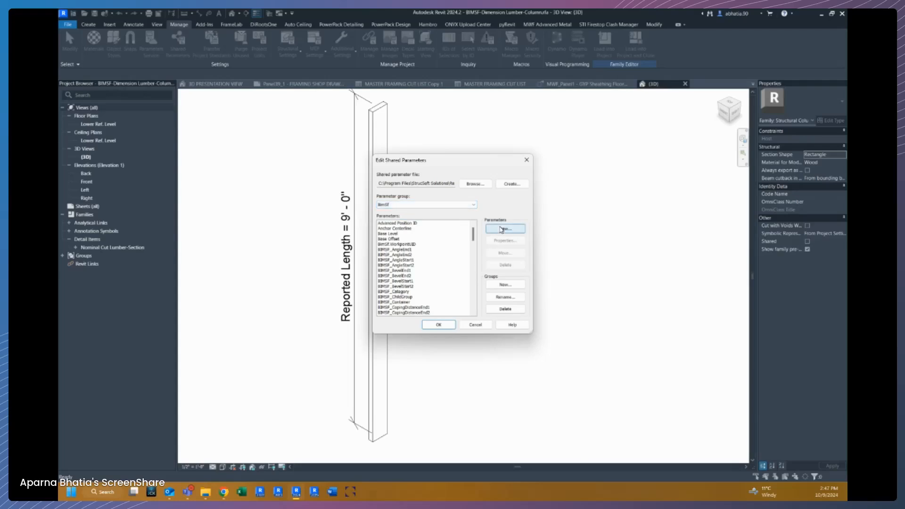
left_click(503, 229)
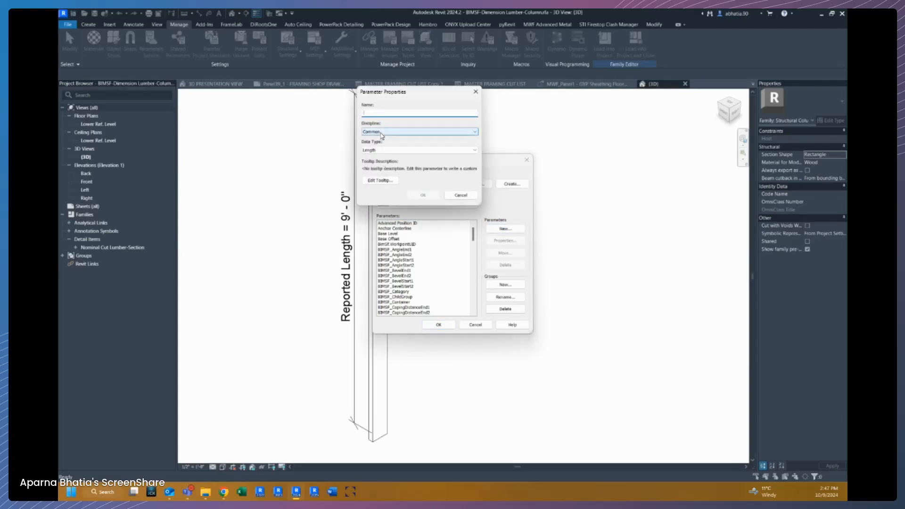
type("Rep")
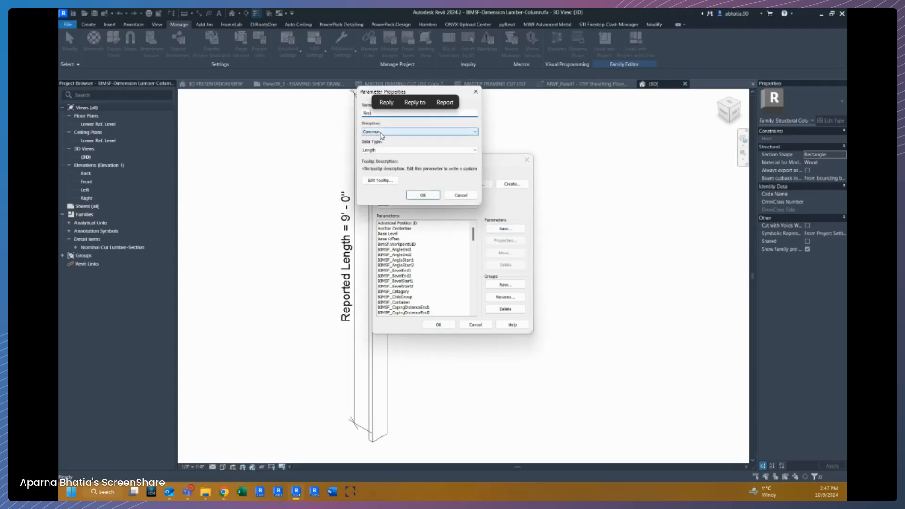
type("orted Length")
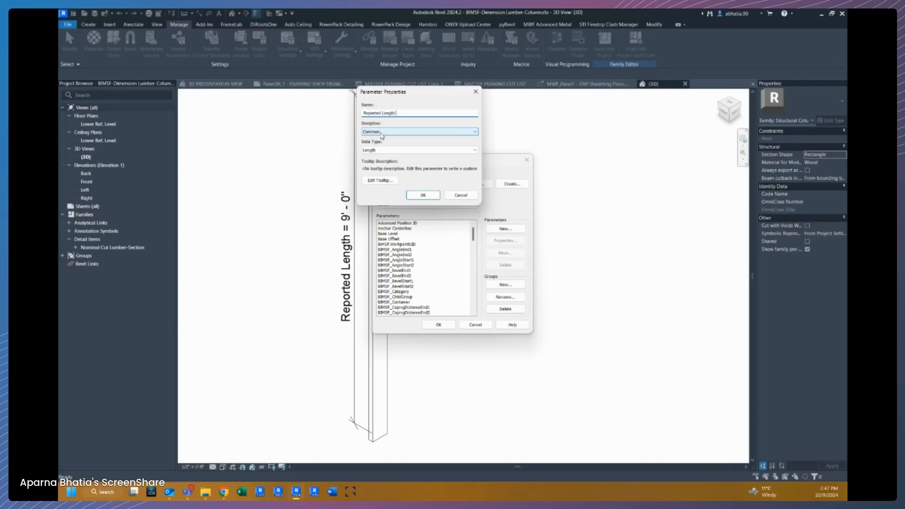
key("BackSpace")
type("_Cutback")
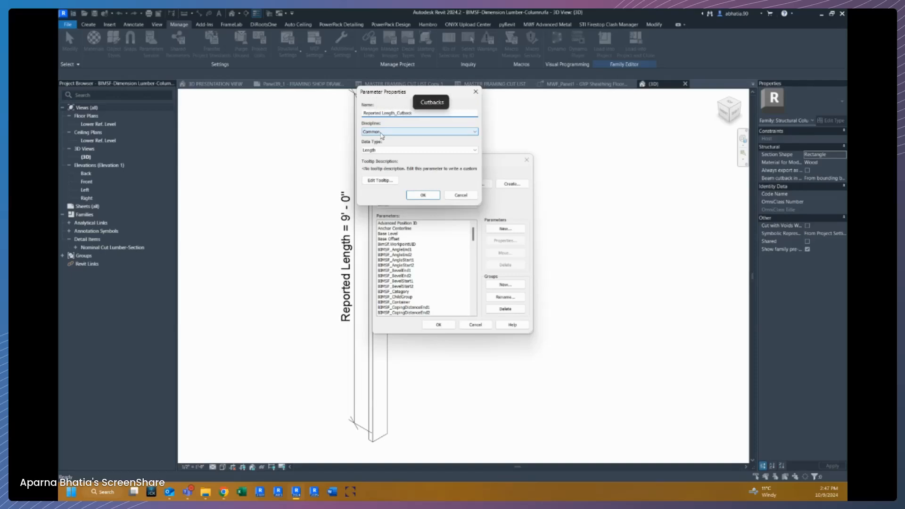
left_click(423, 194)
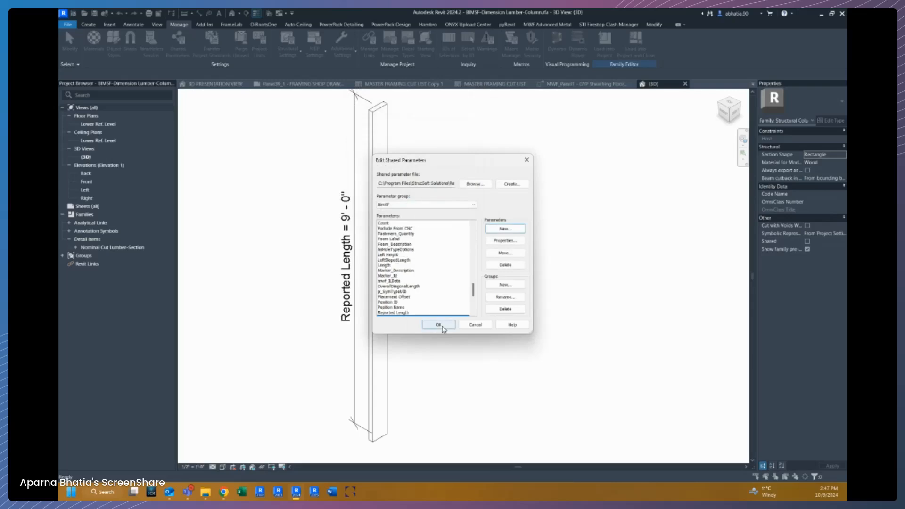
left_click(438, 325)
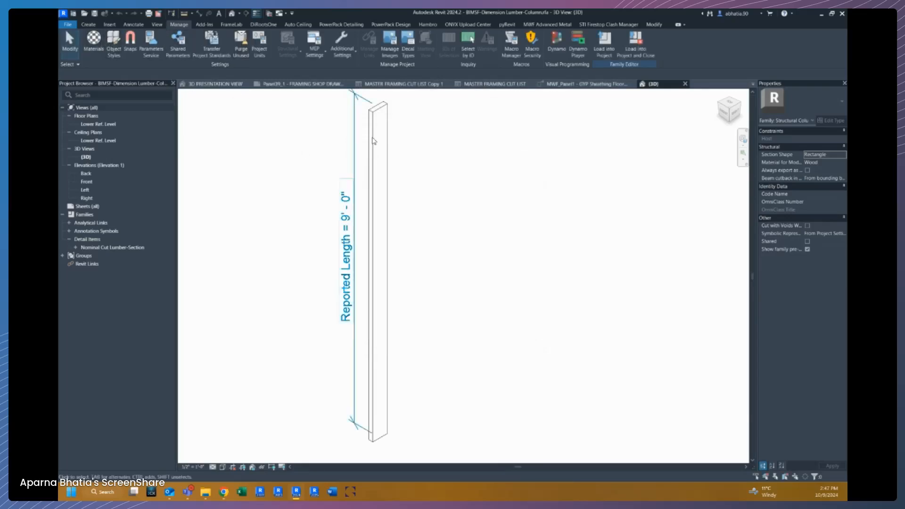
Add the shared parameter Reported Length_Cutback to the family types as an instance parameter under Dimensions.
scroll(378, 143, "down", 2)
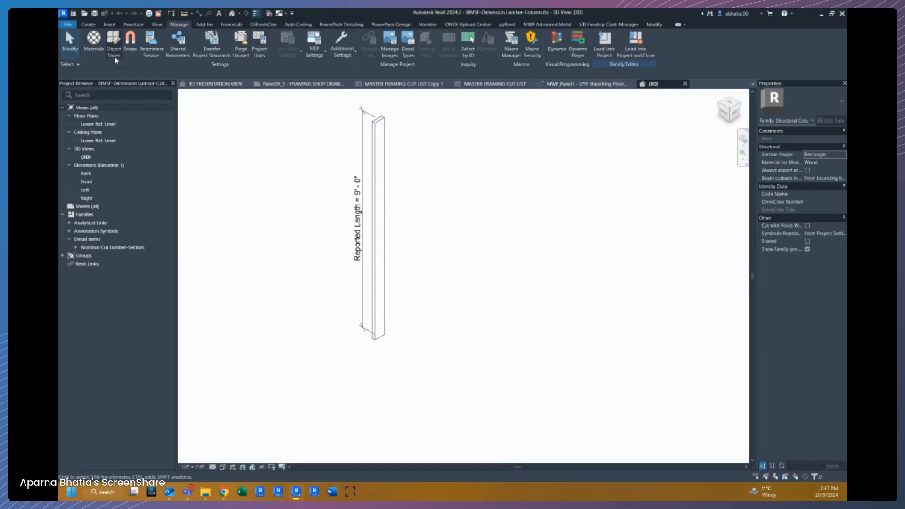
left_click(654, 24)
key("f")
key("t")
scroll(381, 262, "down", 8)
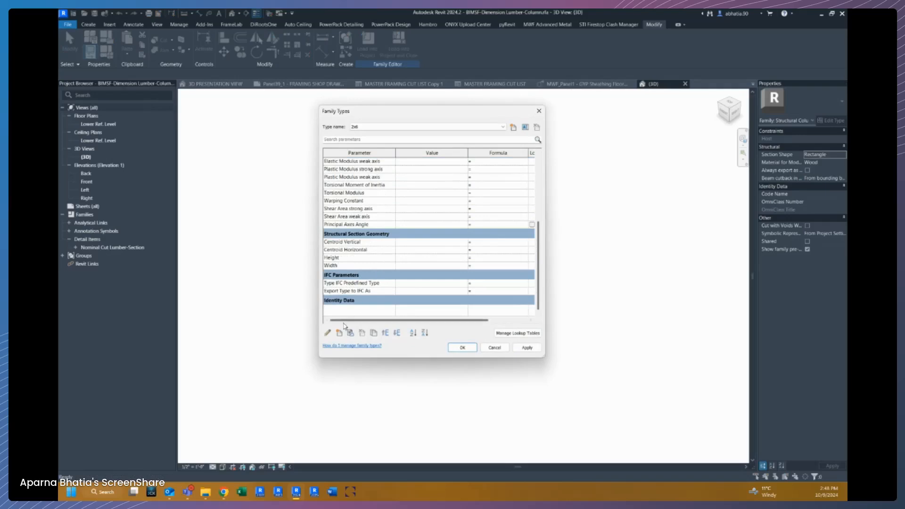
left_click(339, 334)
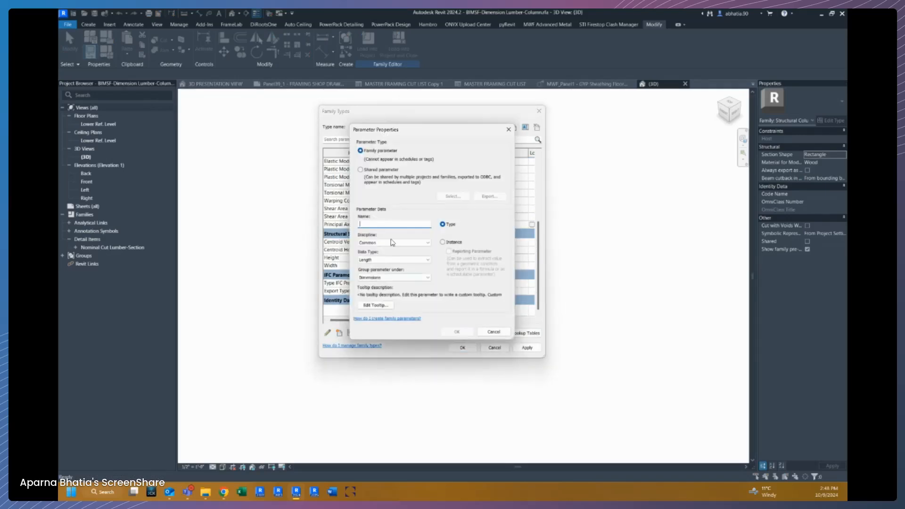
left_click(415, 182)
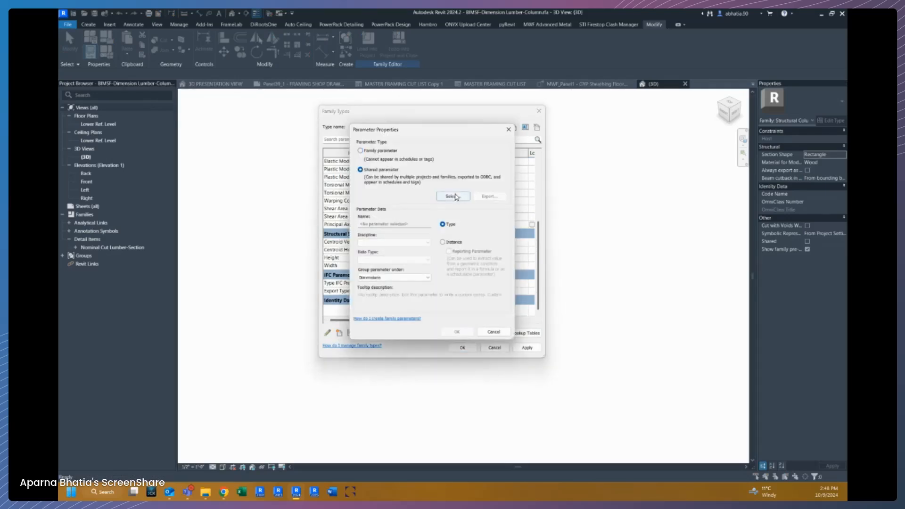
left_click(450, 196)
scroll(402, 225, "down", 15)
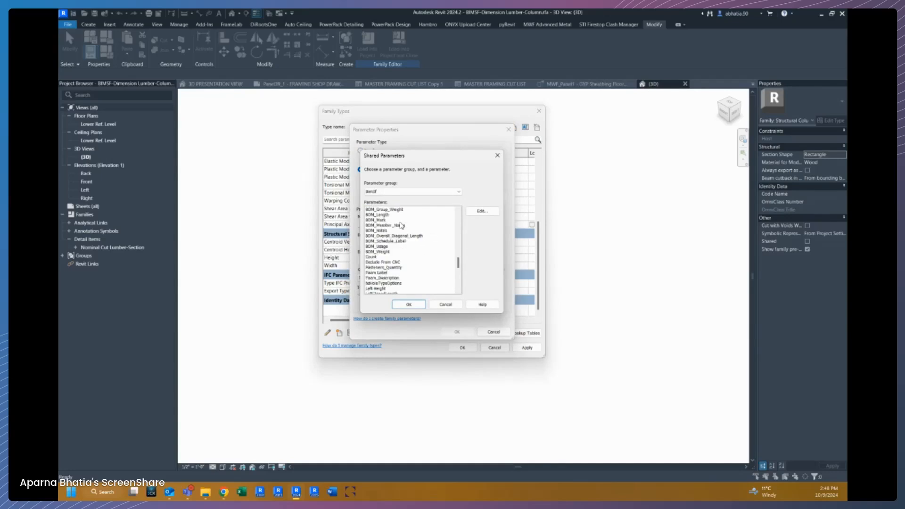
left_click(392, 252)
scroll(394, 245, "down", 2)
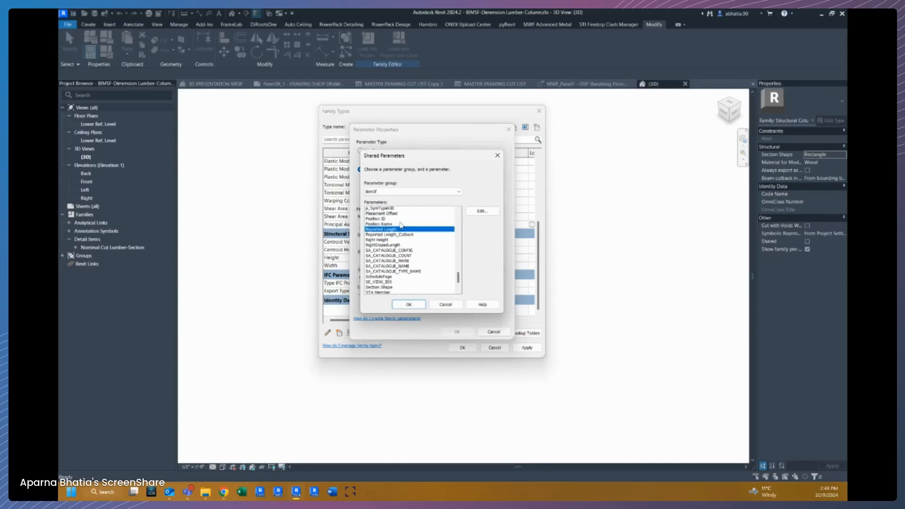
left_click(394, 236)
left_click(404, 304)
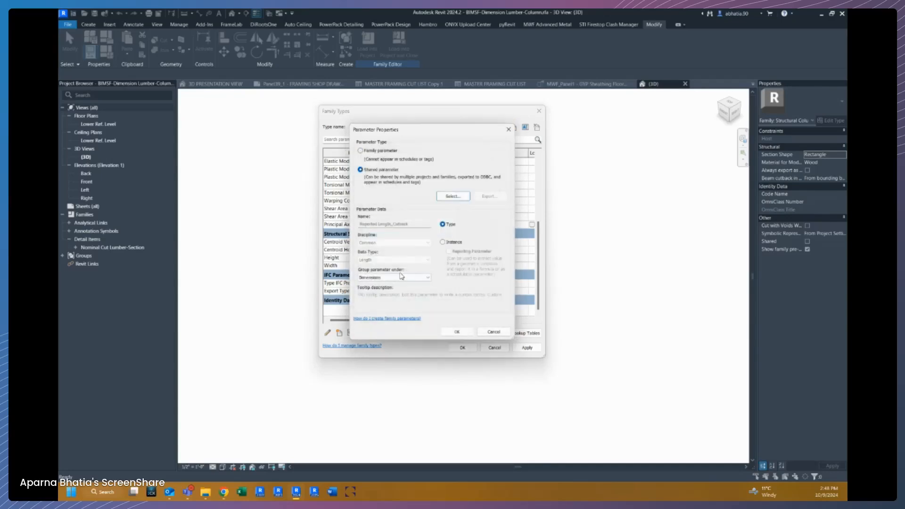
left_click(449, 333)
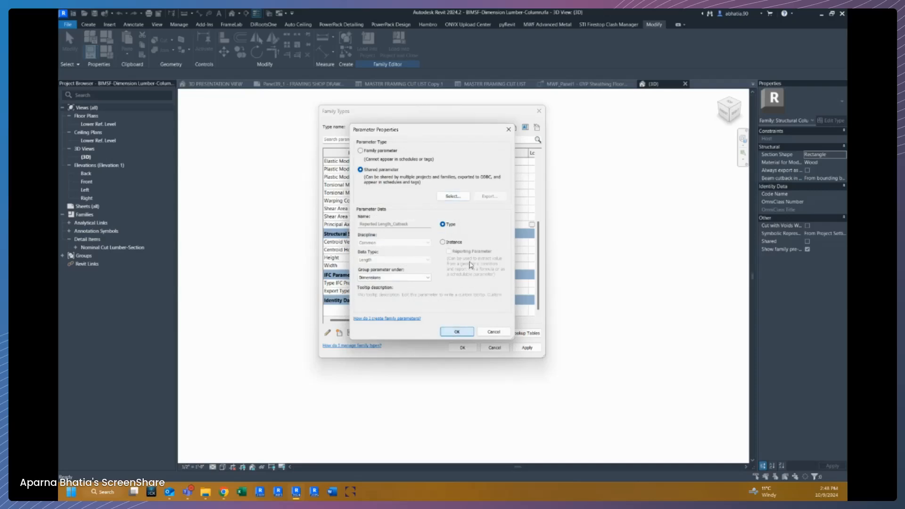
left_click(452, 244)
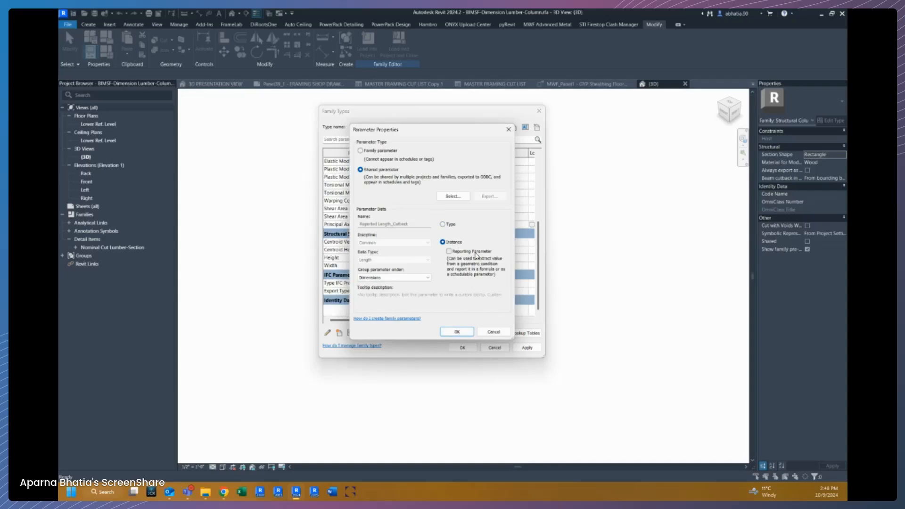
left_click(457, 332)
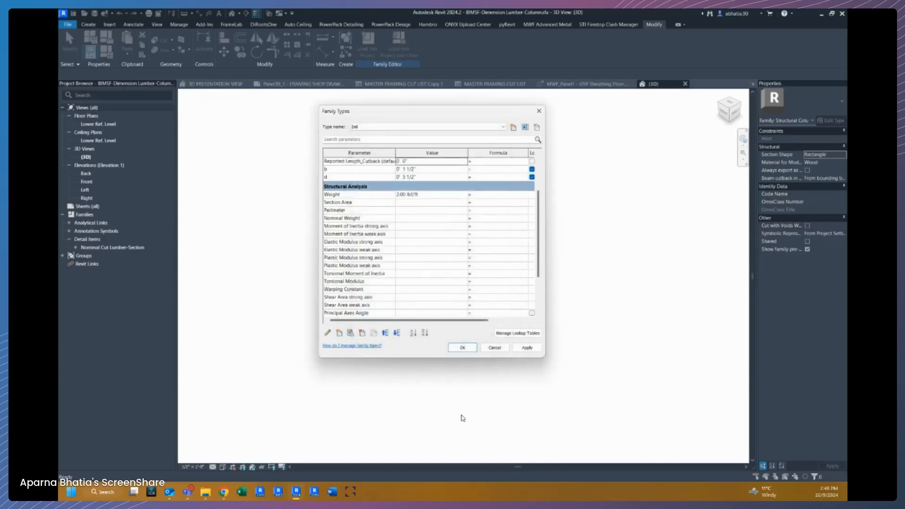
Check the Reported Length_Cutback entry in the family types and apply the Family Types changes.
scroll(464, 251, "up", 2)
left_click(422, 245)
left_click(423, 245)
left_click_drag(423, 245, 378, 244)
left_click(433, 245)
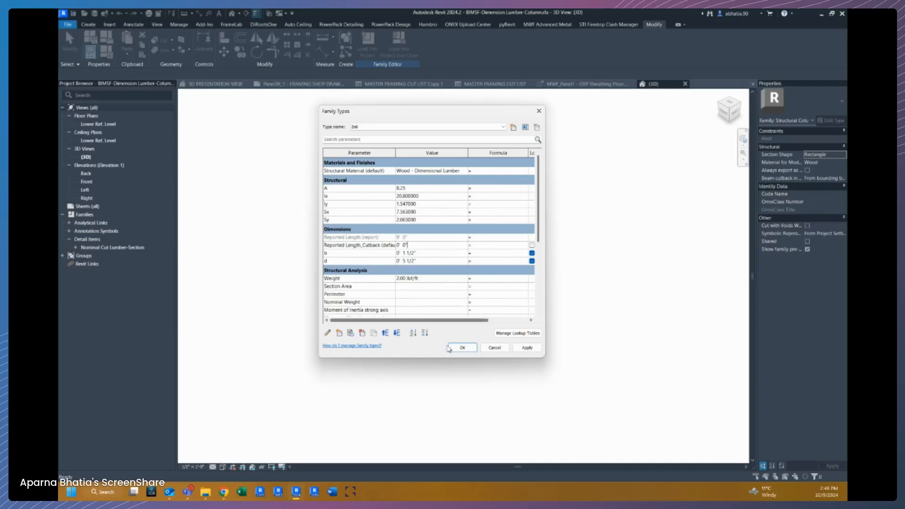
left_click(460, 348)
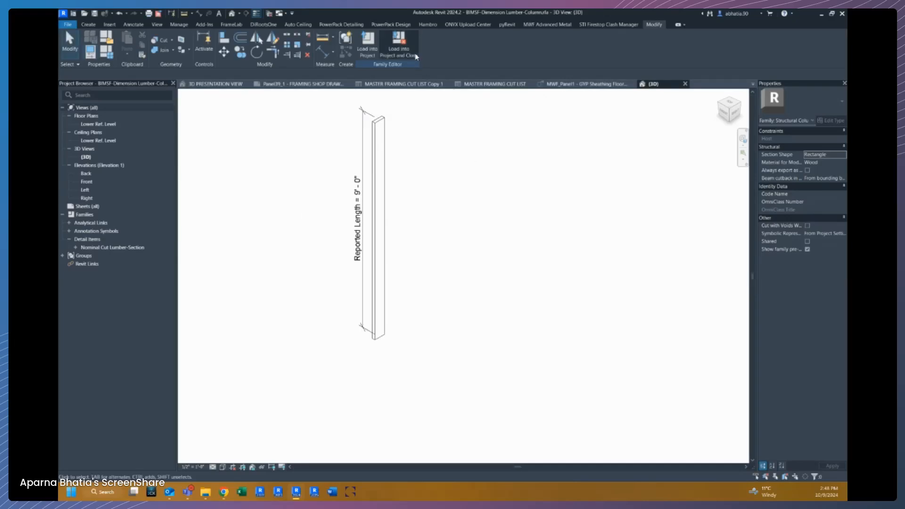
Load the stud family into the APARNA - SHOP DRAWING project only, saving the family and overwriting the existing version.
left_click(415, 59)
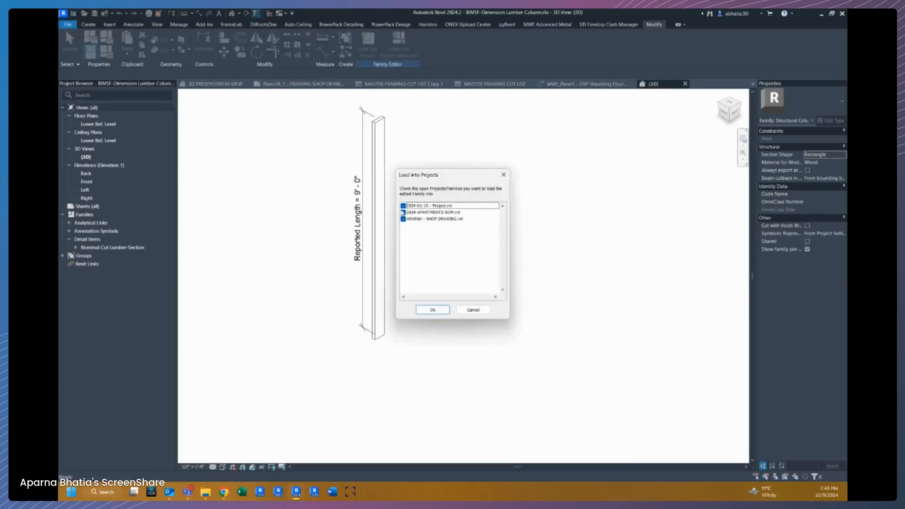
left_click(403, 206)
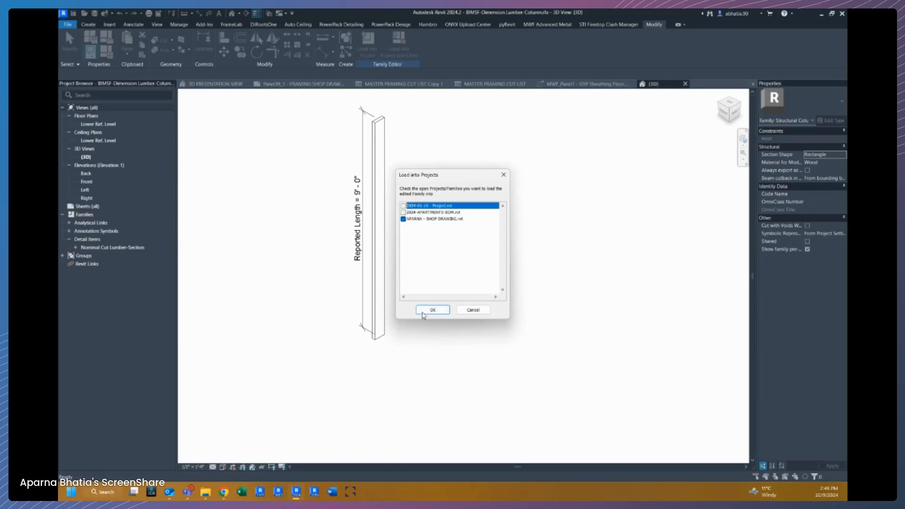
left_click(423, 310)
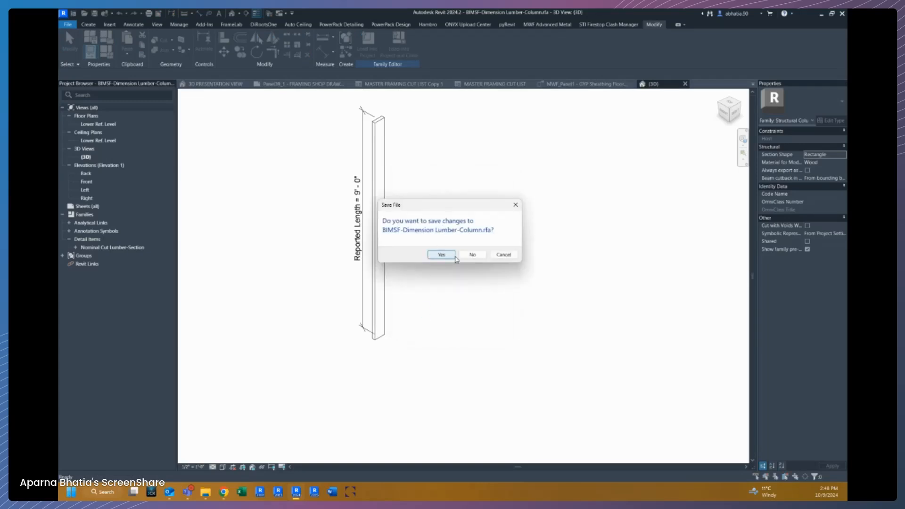
left_click(449, 257)
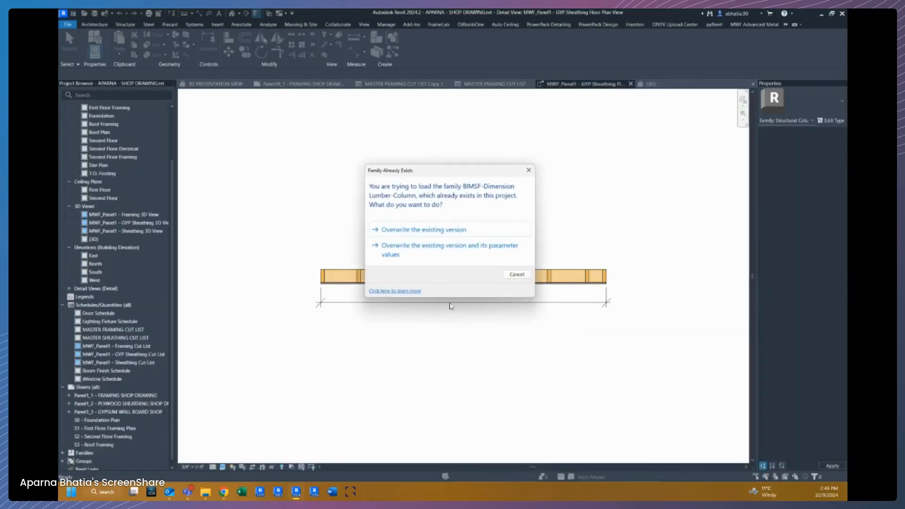
left_click(441, 254)
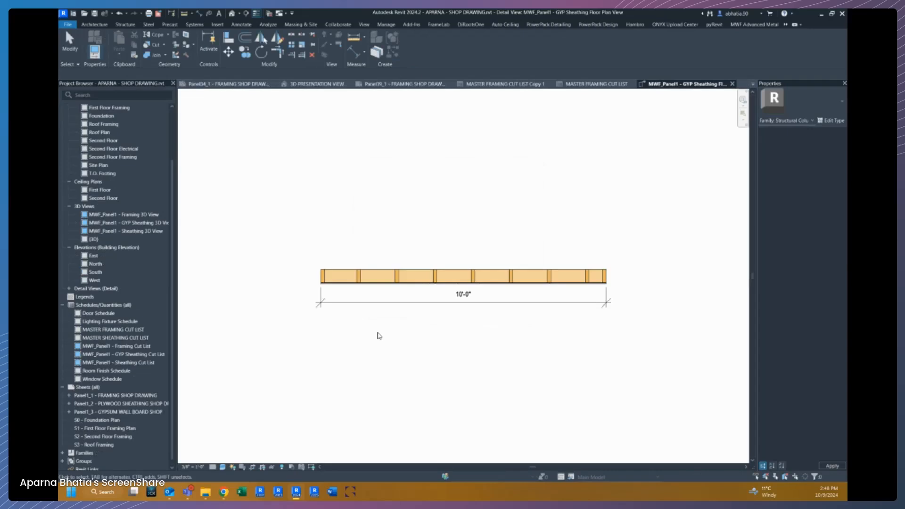
Switch to the MASTER FRAMING CUT LIST schedule and review its scheduled fields without changes.
scroll(463, 243, "down", 1)
middle_click_drag(463, 243, 409, 242)
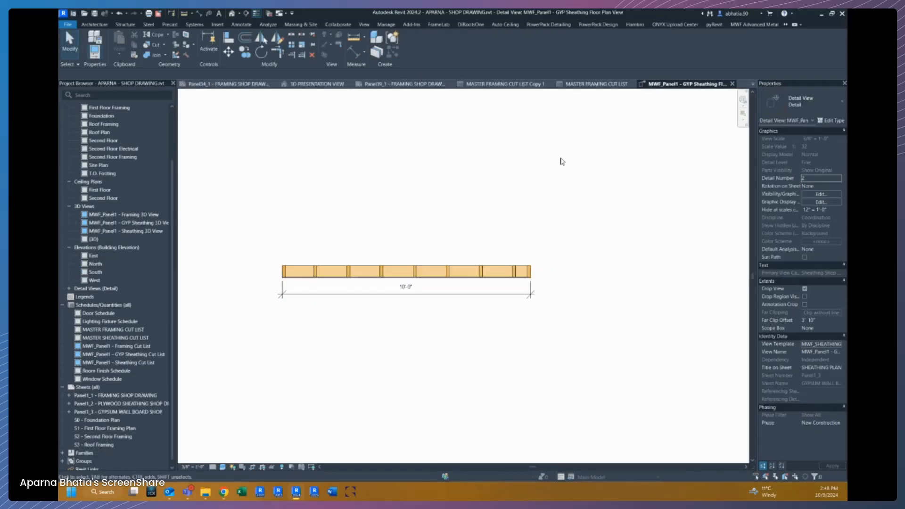
left_click(592, 85)
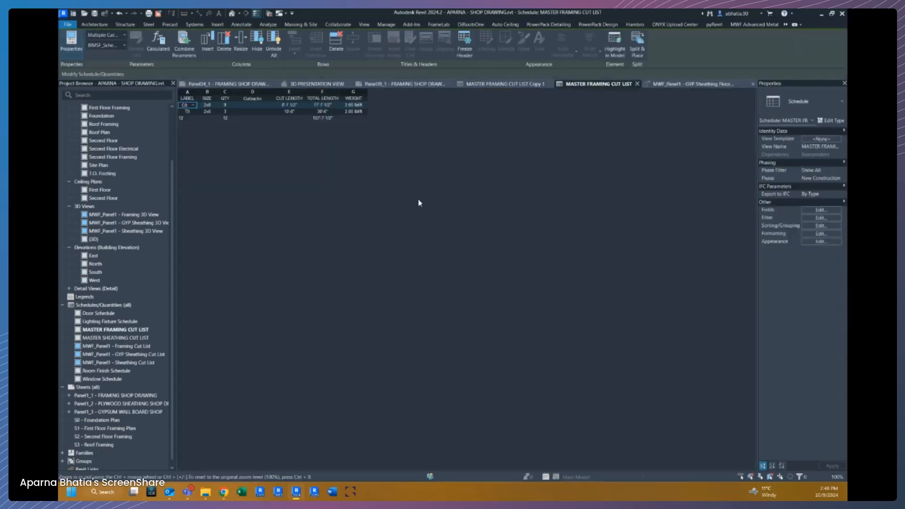
left_click(821, 212)
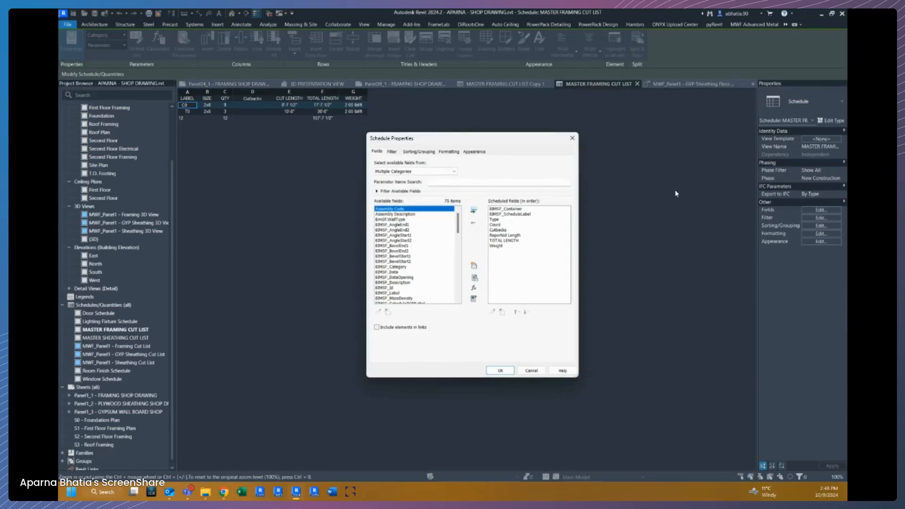
left_click(536, 370)
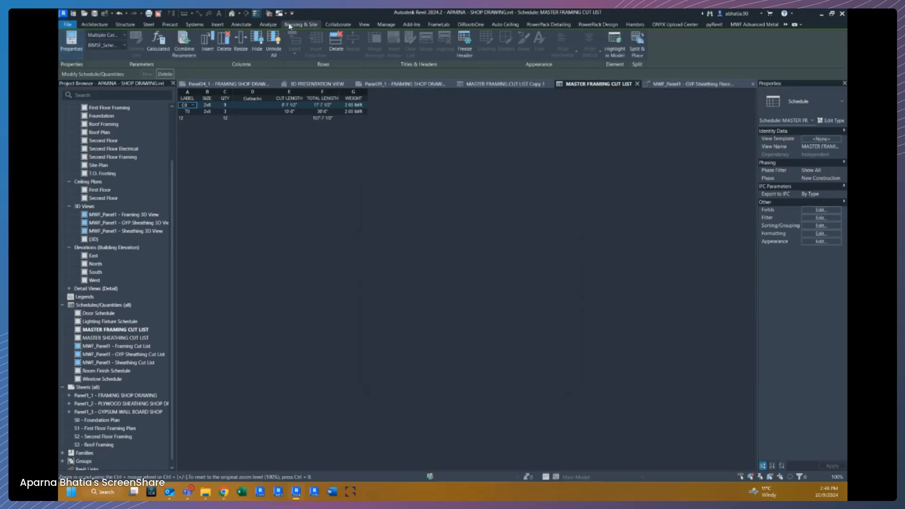
Add Reported Length_Cutback to the project as a shared instance project parameter assigned to its element category.
left_click(392, 28)
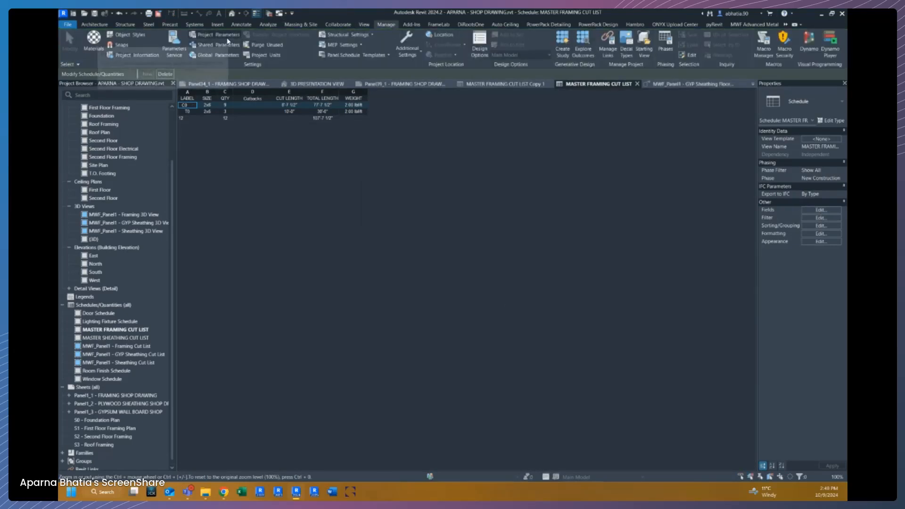
left_click(214, 34)
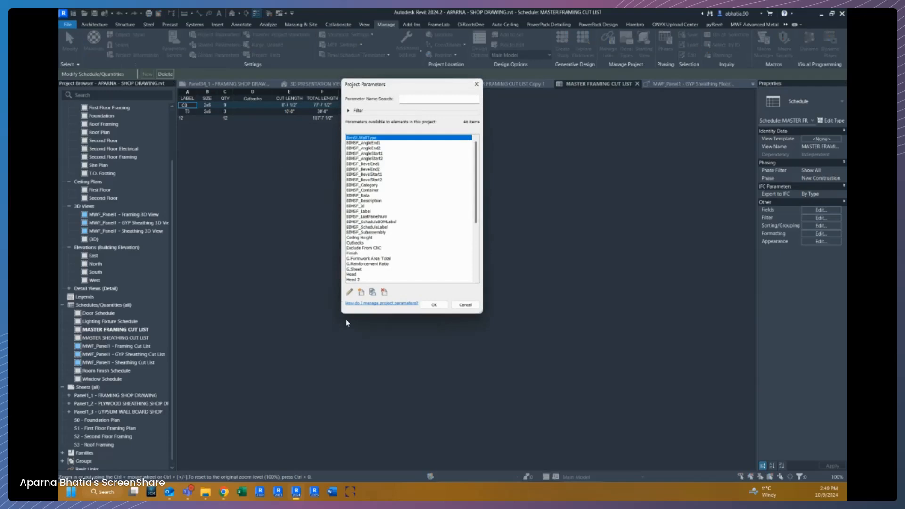
left_click(361, 292)
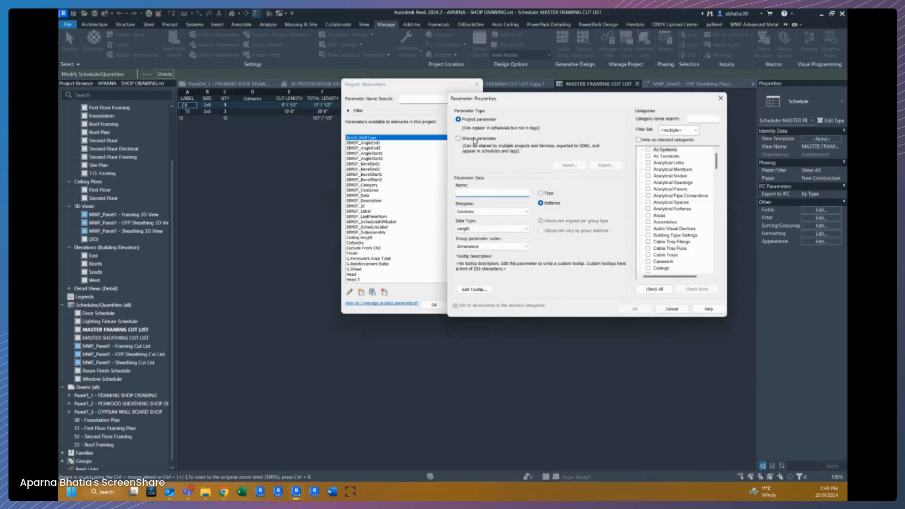
left_click(475, 140)
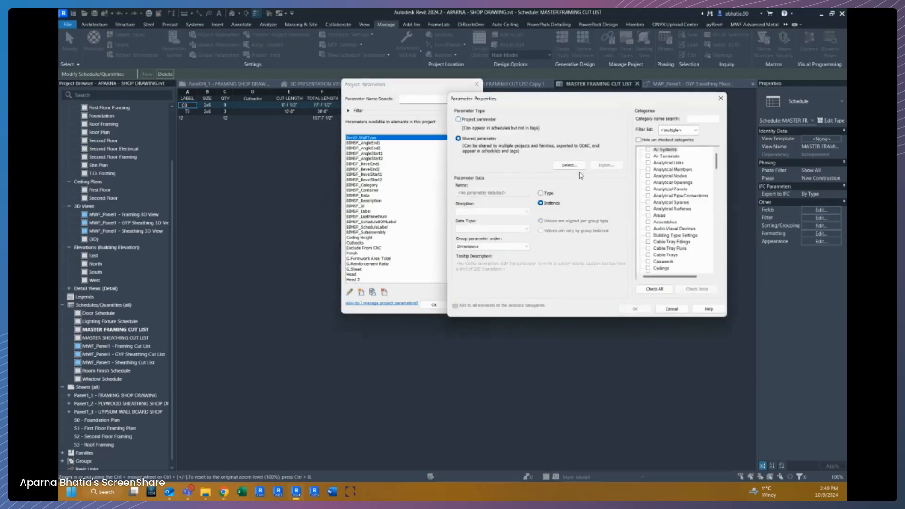
left_click(570, 166)
scroll(535, 216, "down", 10)
left_click(535, 214)
scroll(537, 215, "up", 2)
left_click(540, 208)
left_click(565, 278)
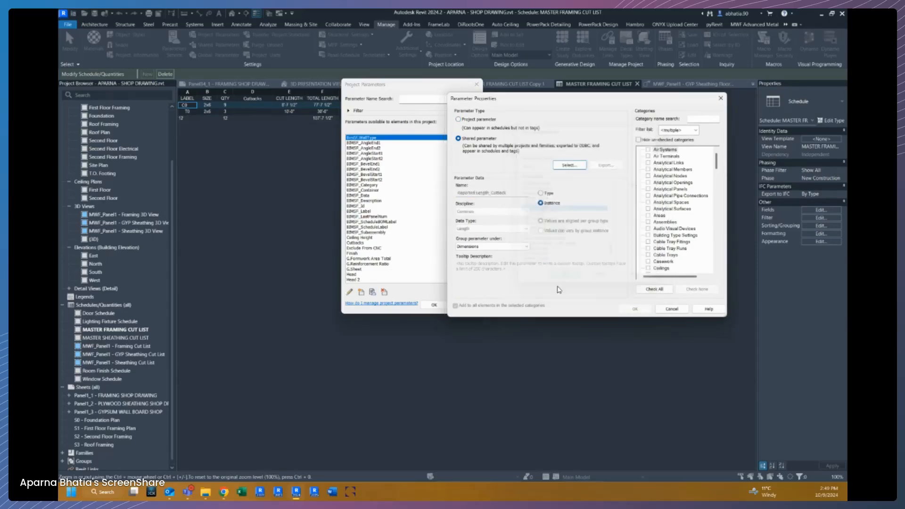
scroll(671, 191, "down", 15)
scroll(671, 192, "down", 12)
left_click(649, 241)
left_click(635, 309)
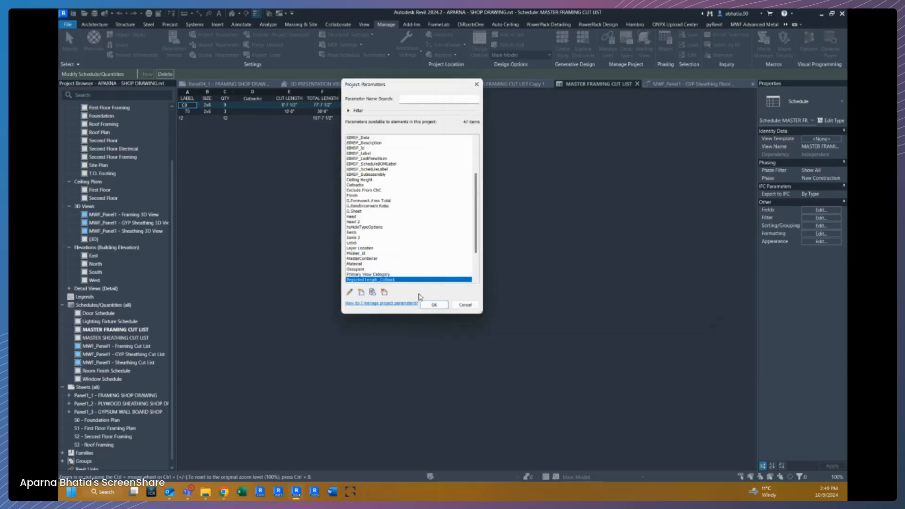
left_click(434, 304)
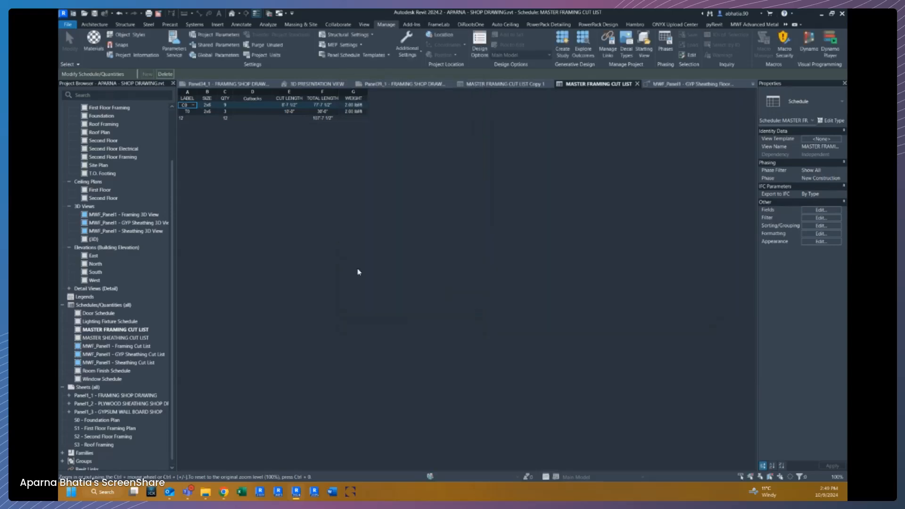
Replace the Cutbacks field in the schedule with Reported Length_Cutback, moving it up to follow Count.
left_click(821, 210)
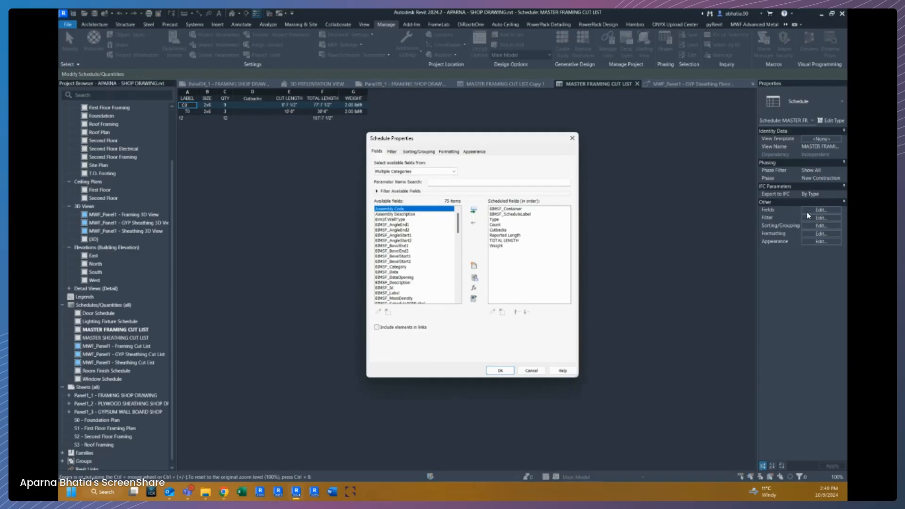
scroll(413, 256, "down", 10)
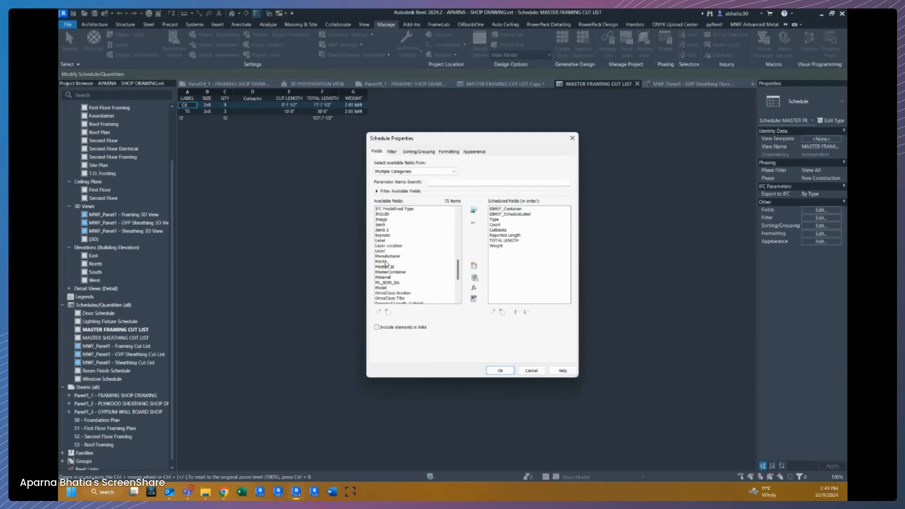
left_click(496, 230)
left_click(473, 223)
scroll(408, 268, "down", 8)
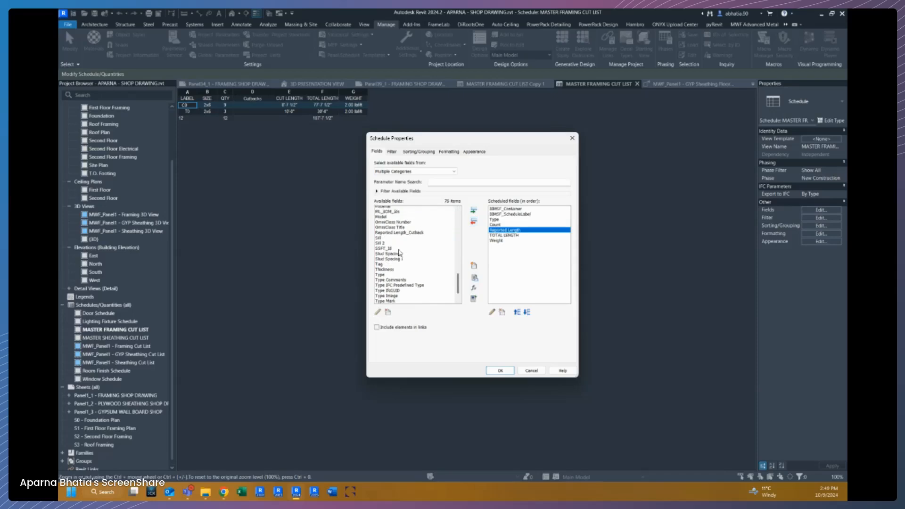
scroll(399, 252, "up", 4)
scroll(398, 252, "down", 4)
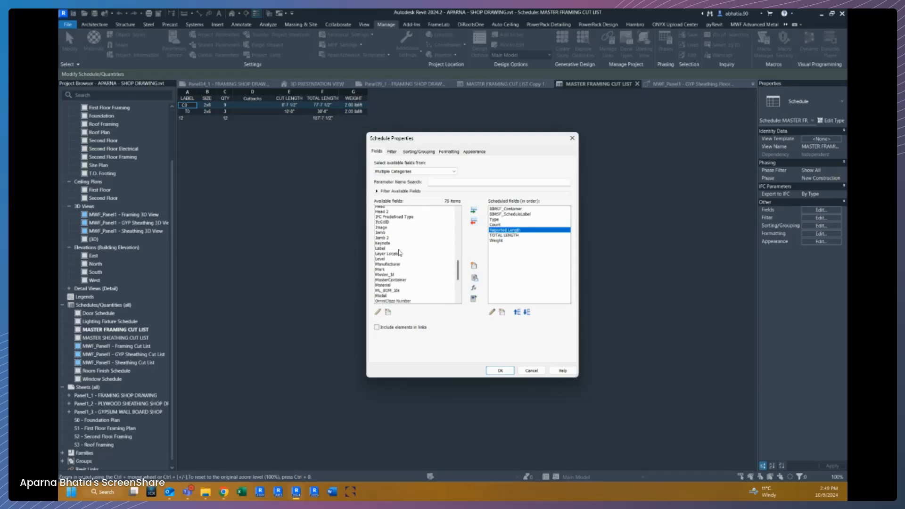
left_click(399, 287)
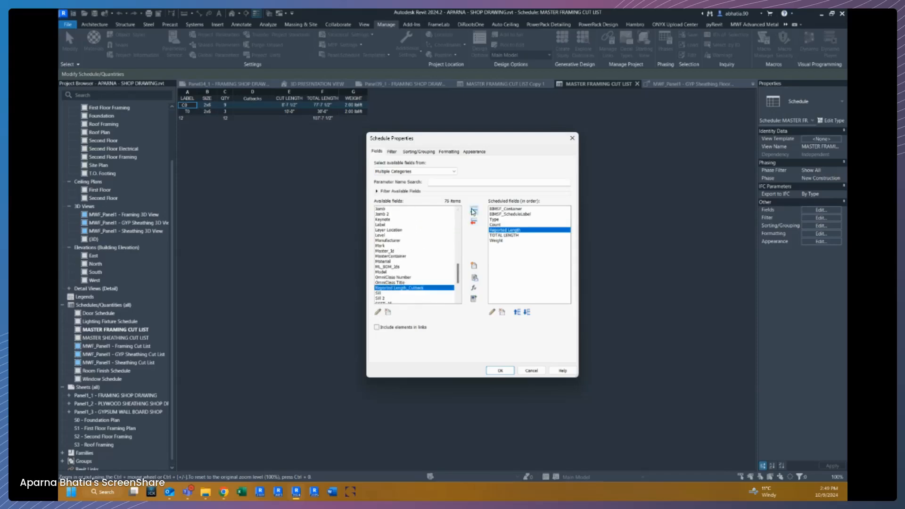
left_click(473, 212)
left_click(518, 312)
left_click(501, 371)
Set the C0 row's Reported Length_Cutback value to 0' - 0 1/4" in the schedule.
left_click(248, 106)
left_click(238, 111)
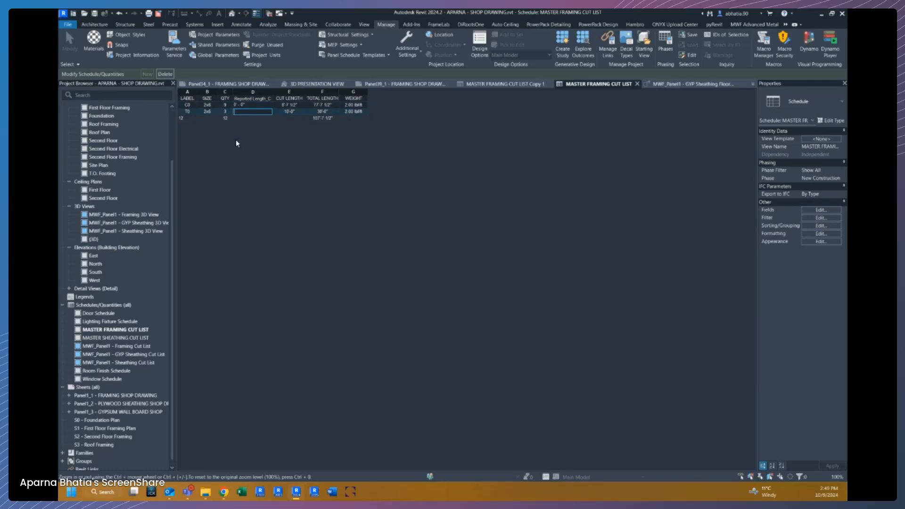
left_click(244, 106)
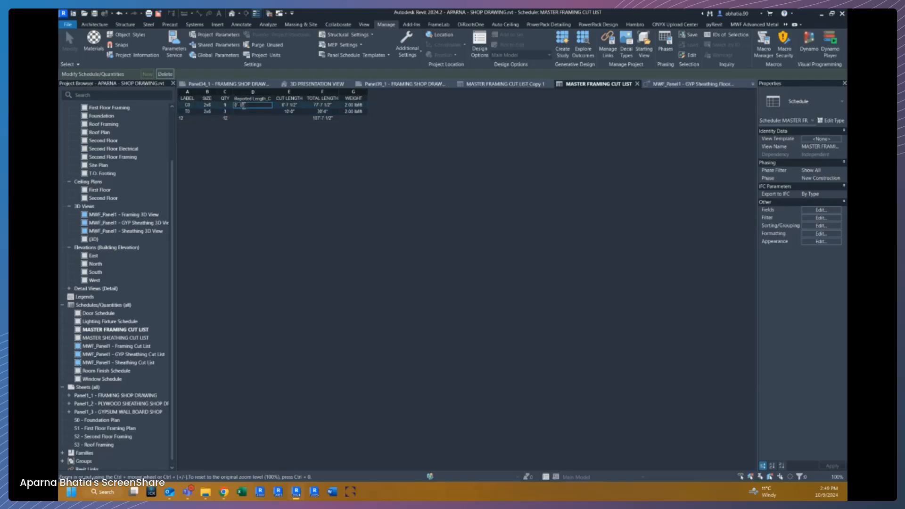
left_click_drag(244, 106, 238, 104)
left_click(303, 106)
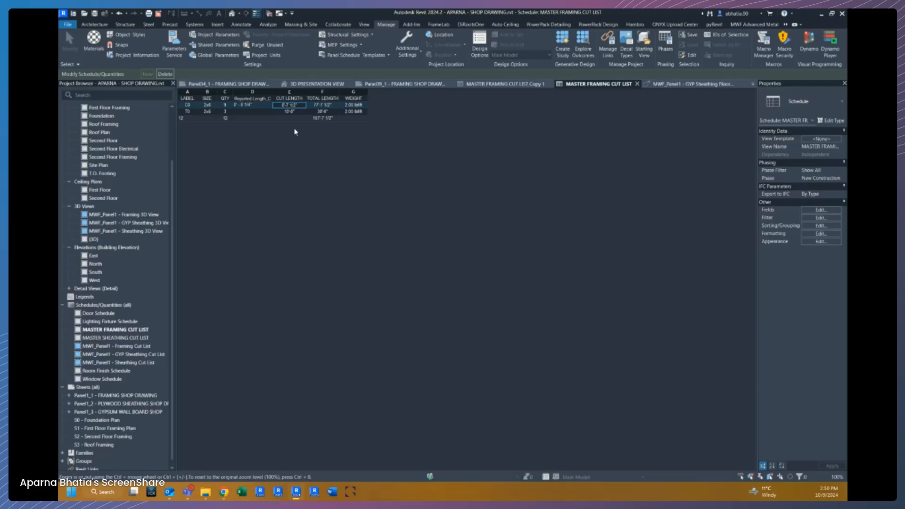
Widen the Reported Length_Cutback column and open the schedule's field settings.
left_click_drag(273, 92, 344, 93)
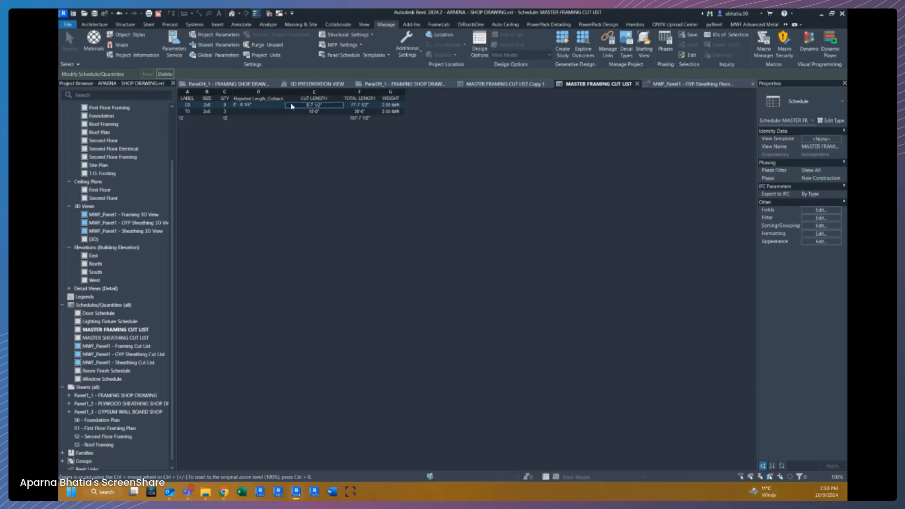
left_click(264, 103)
left_click(811, 208)
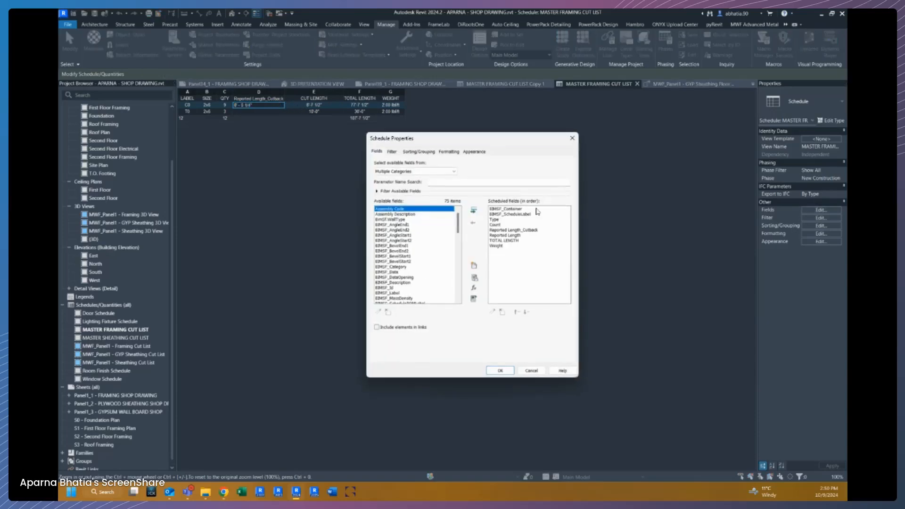
Add a calculated Length field named CUT LENGTH built from Reported Length and Reported Length_Cutback, moving it above TOTAL LENGTH.
left_click(474, 287)
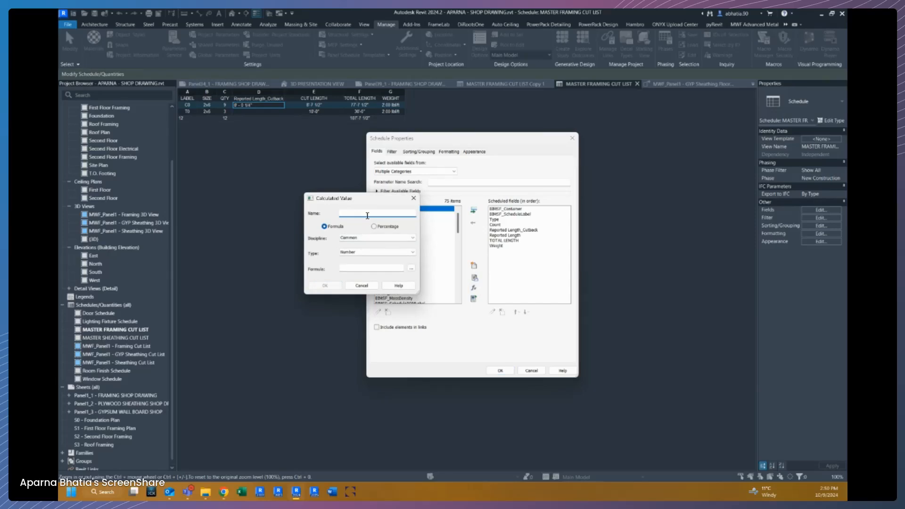
type("Cut Letn")
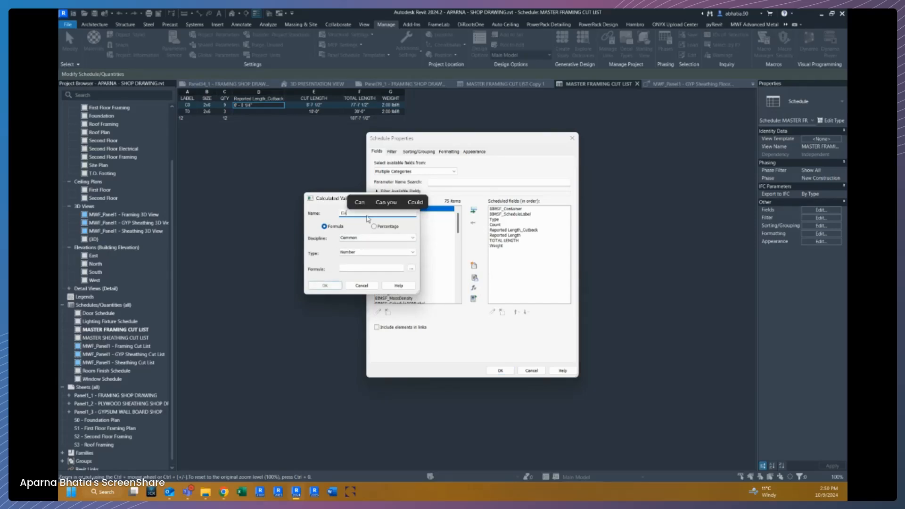
key("BackSpace")
key("BackSpace")
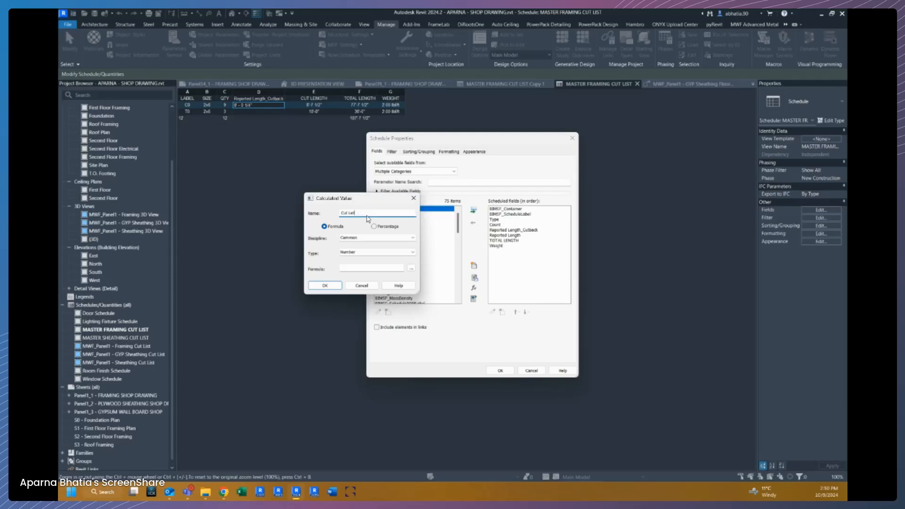
key("BackSpace")
key("BackSpace")
type("CUT")
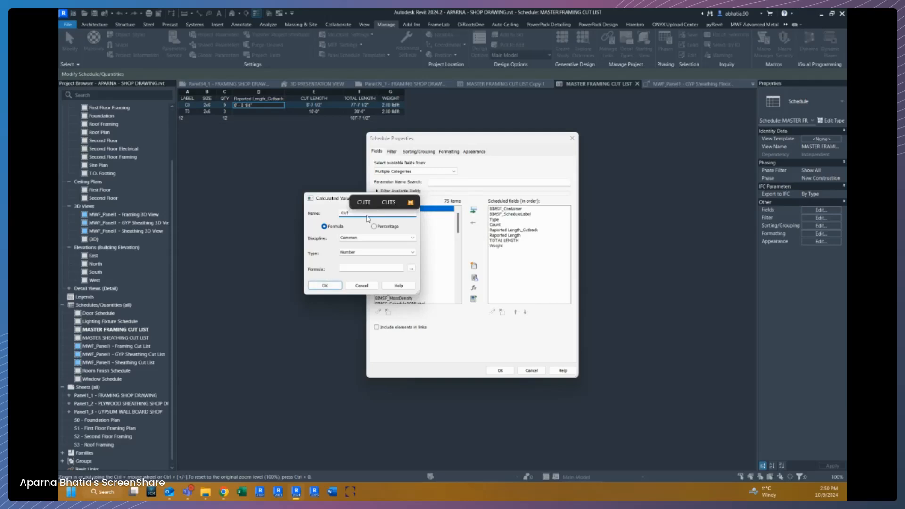
type(" LENGTH")
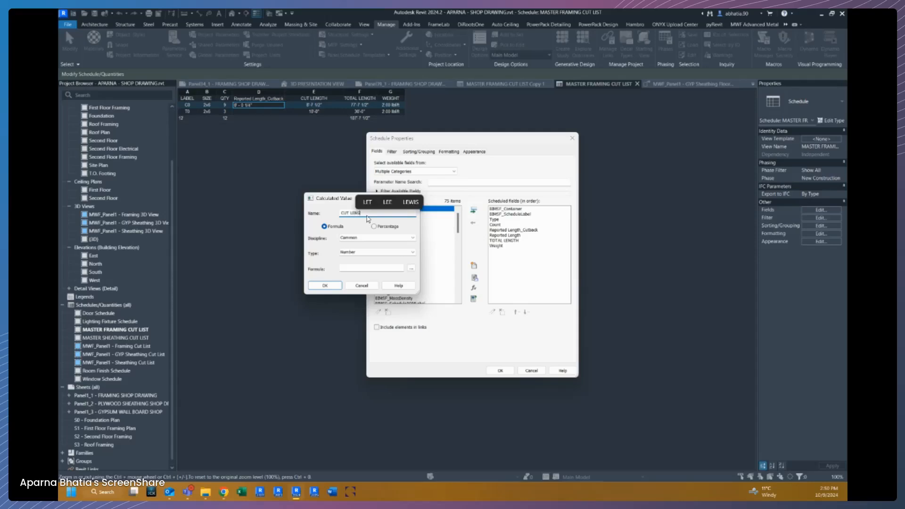
left_click(361, 252)
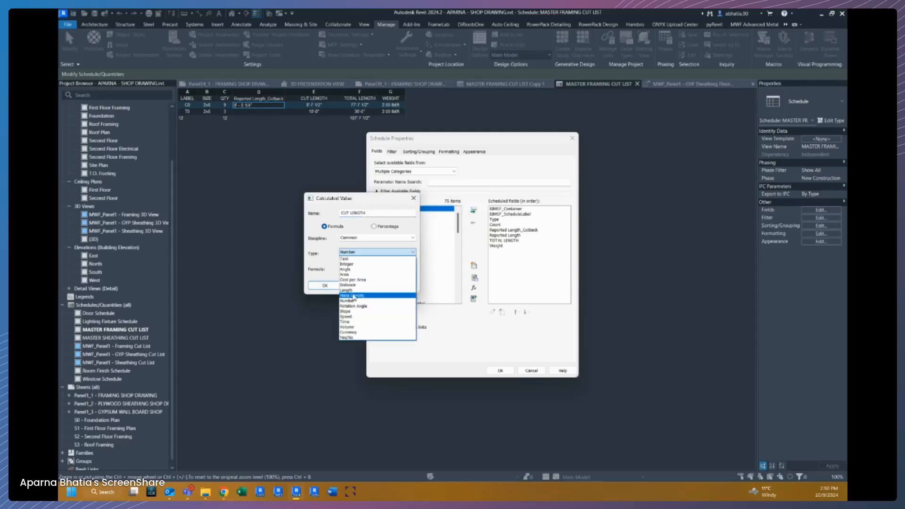
left_click(384, 290)
left_click(411, 268)
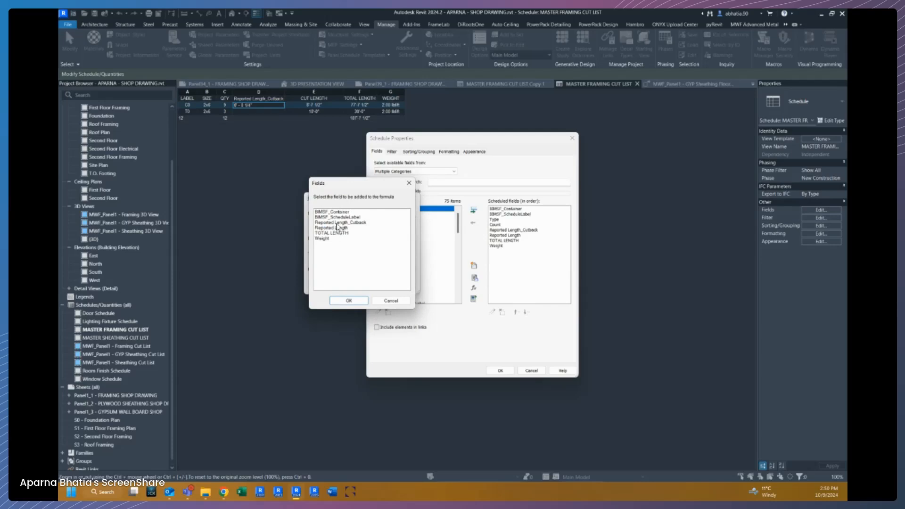
left_click(334, 228)
left_click(349, 301)
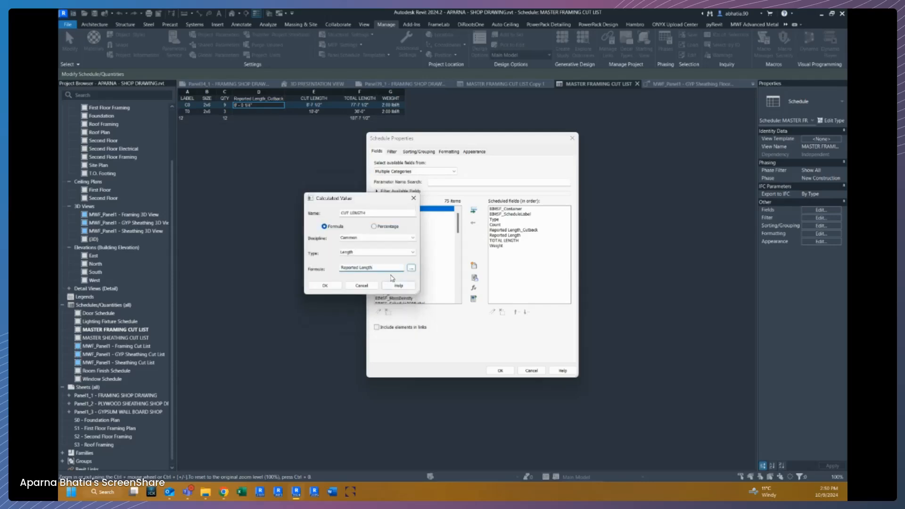
left_click(411, 268)
left_click(349, 222)
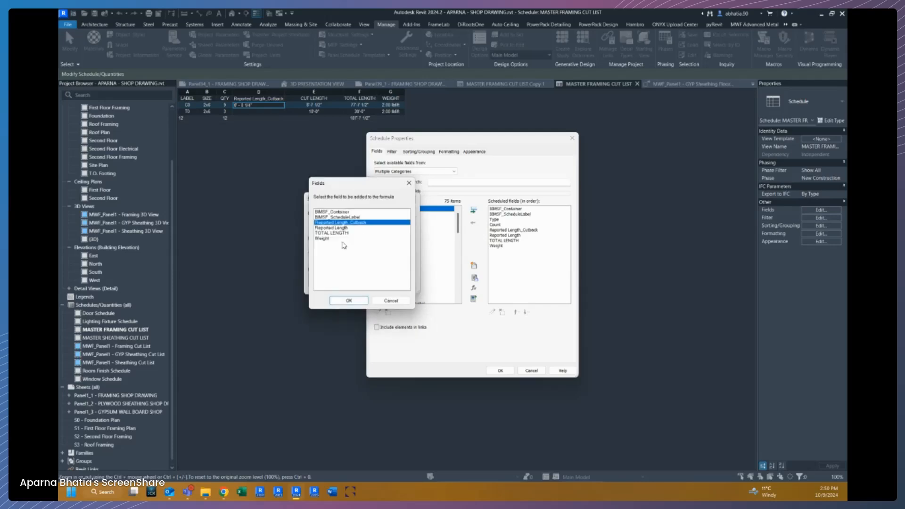
left_click(348, 300)
left_click(372, 303)
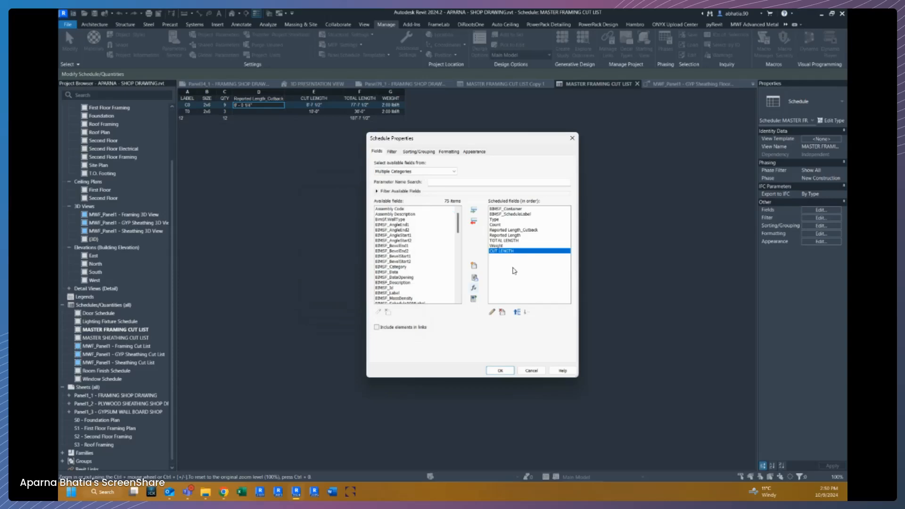
left_click(517, 312)
left_click(517, 313)
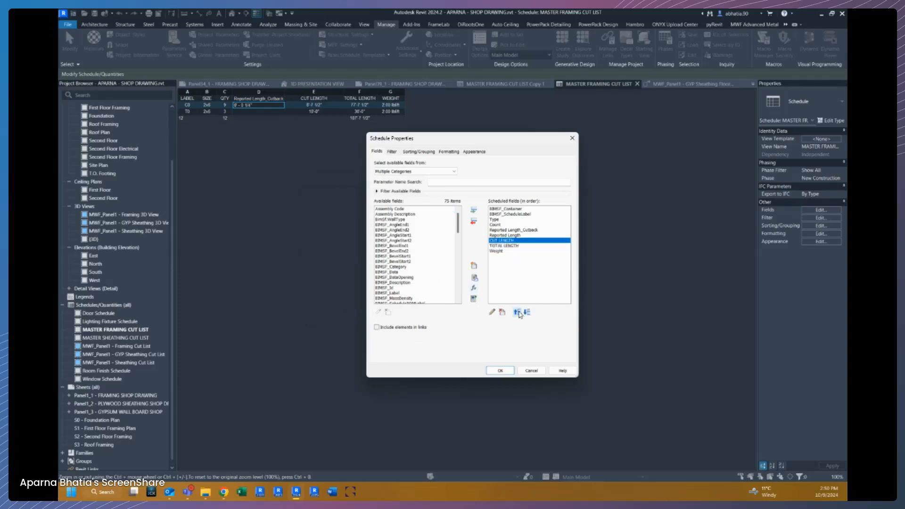
Change the TOTAL LENGTH calculated field's formula to use CUT LENGTH and apply the field changes.
left_click(509, 246)
left_click(491, 312)
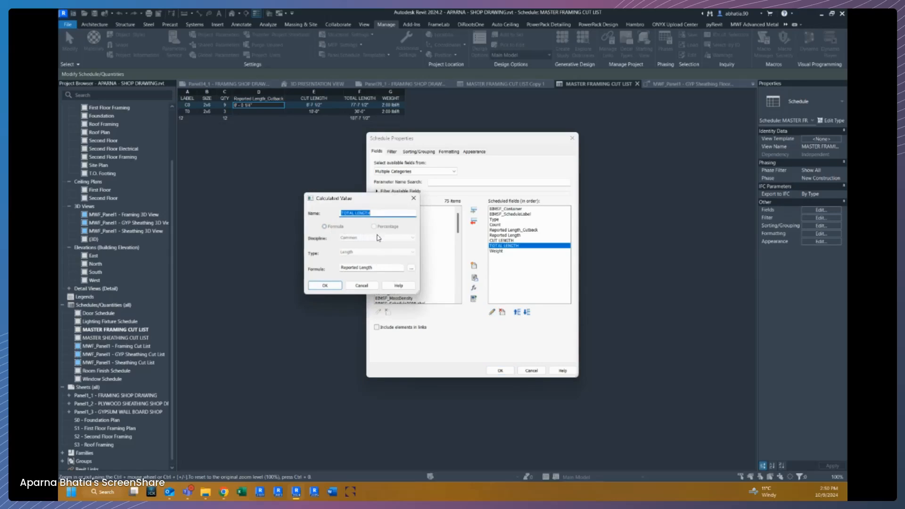
left_click(411, 268)
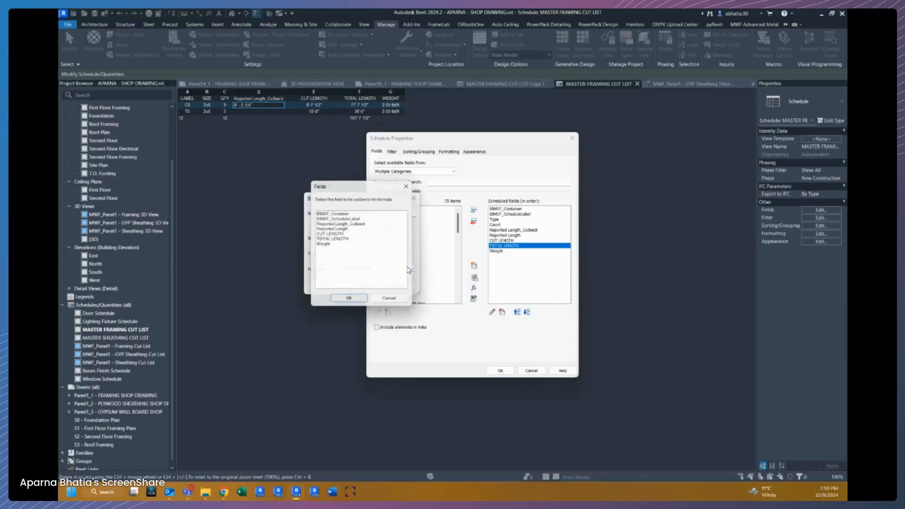
left_click(335, 233)
left_click(341, 303)
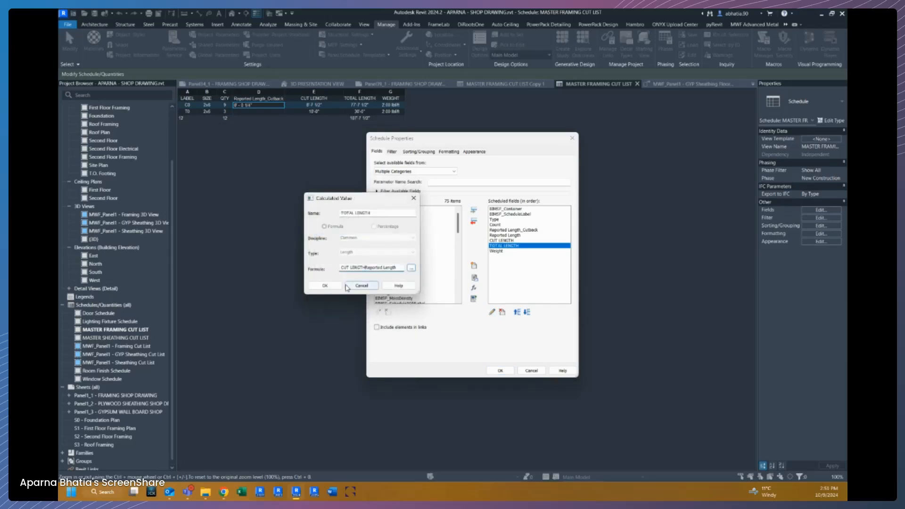
left_click_drag(365, 267, 395, 267)
key("BackSpace")
key("BackSpace")
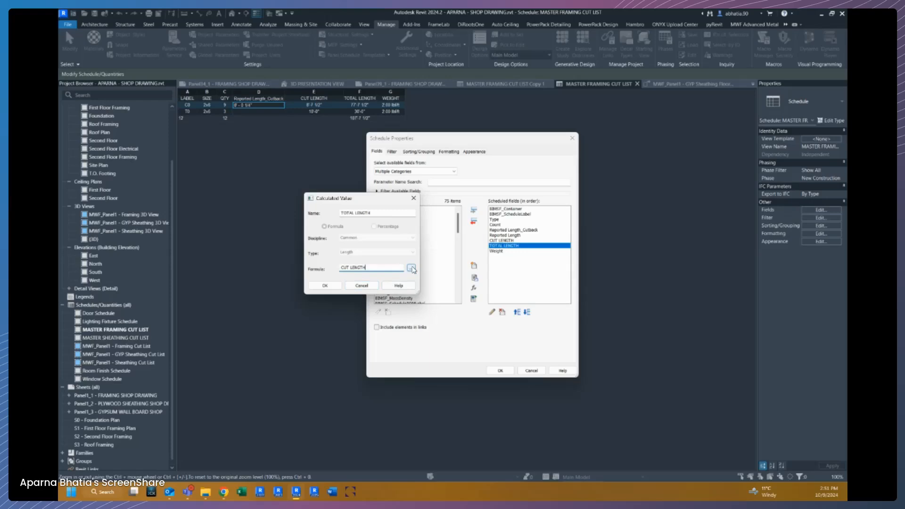
left_click(324, 286)
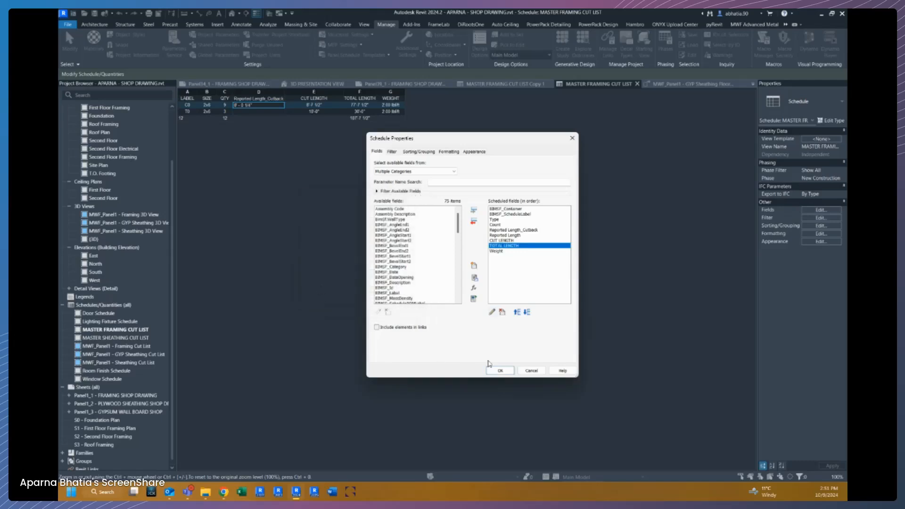
left_click(499, 371)
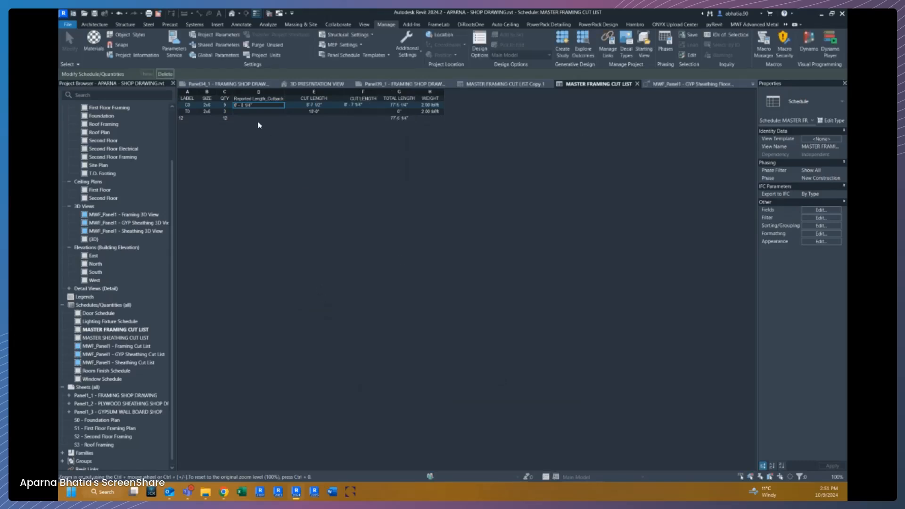
Delete the Reported Length_Cutback column from the schedule.
left_click(255, 106)
left_click(277, 96)
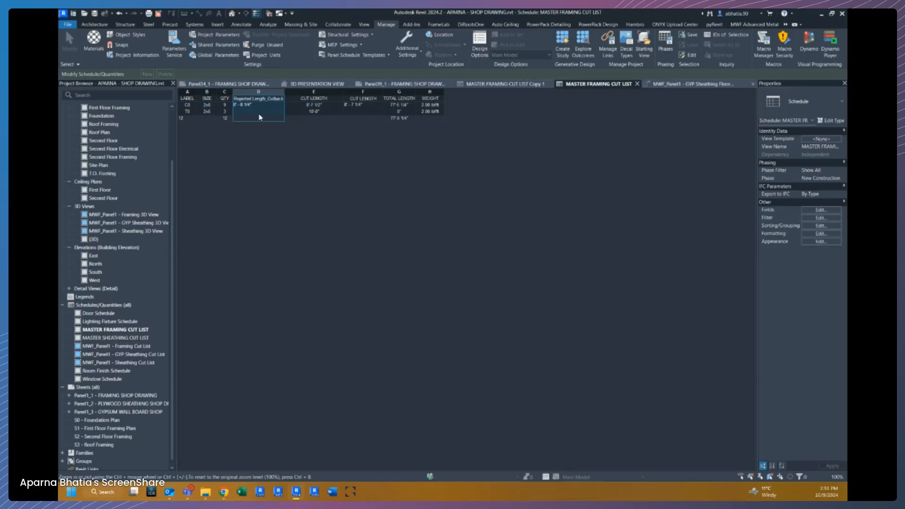
left_click(754, 24)
left_click(785, 25)
left_click(769, 49)
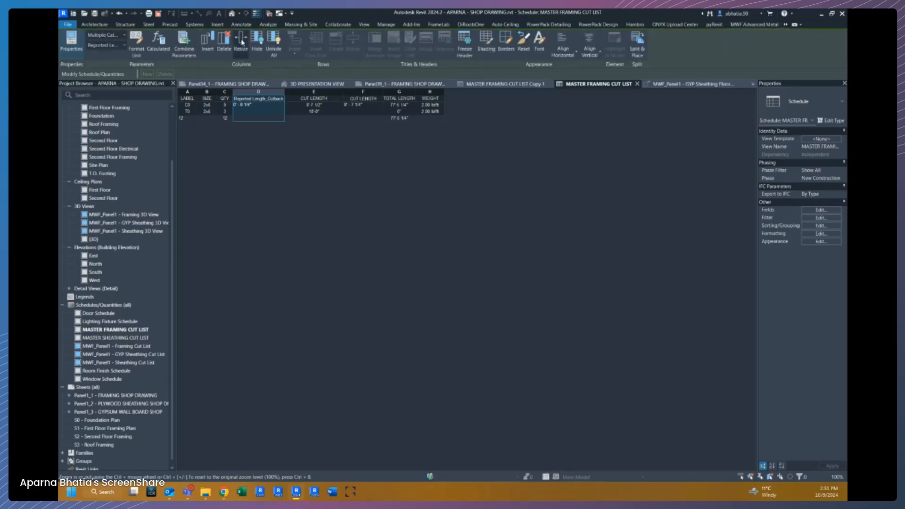
left_click(225, 40)
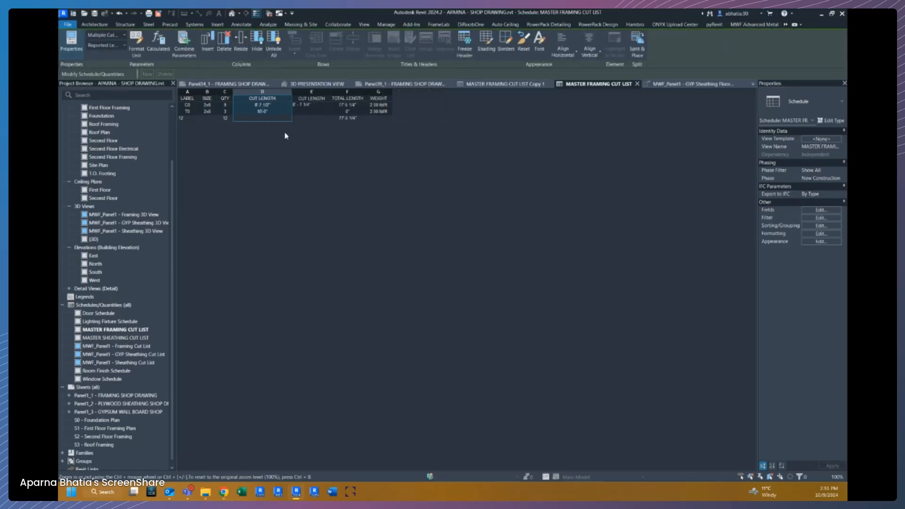
Hide the original CUT LENGTH column, keeping the new calculated CUT LENGTH column.
left_click(321, 105)
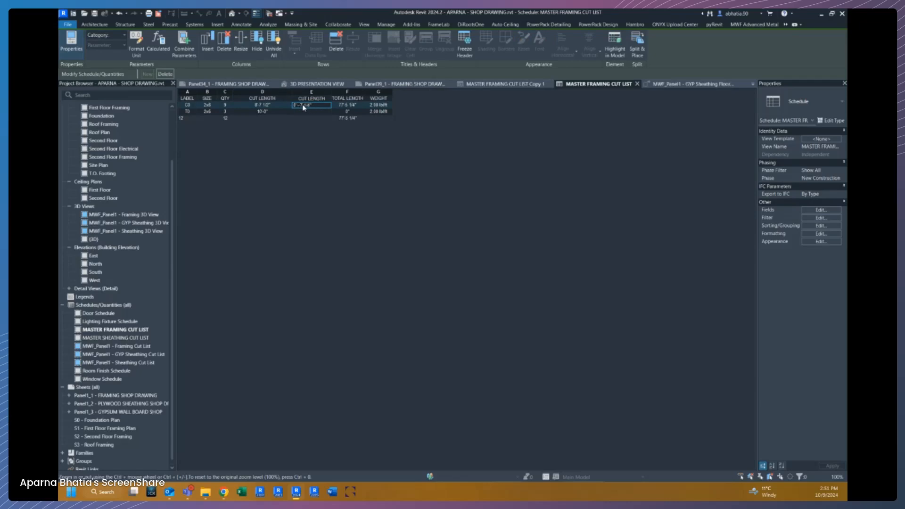
left_click(262, 92)
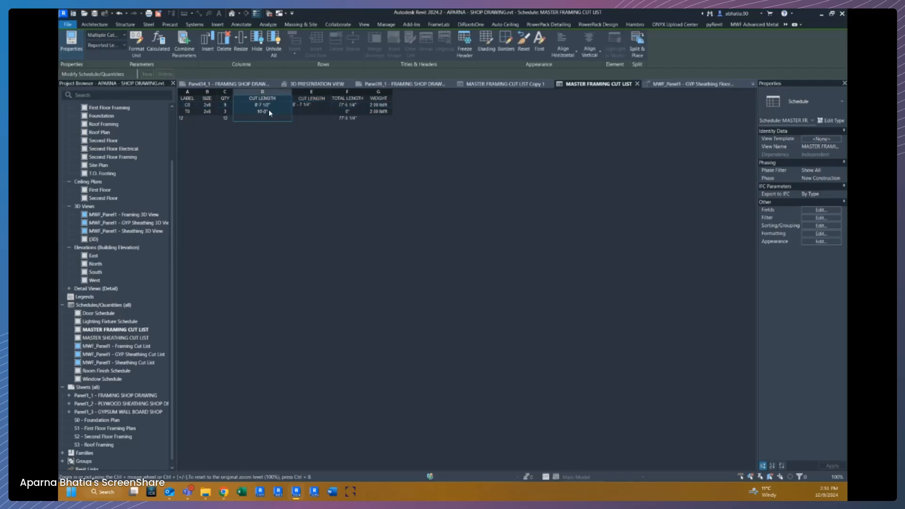
left_click(257, 44)
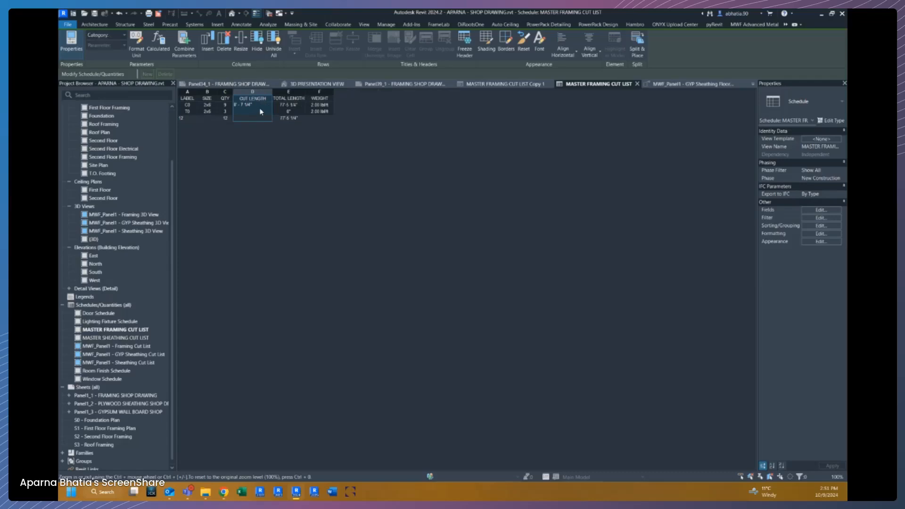
Highlight the T0 row's framing member in the model.
left_click(256, 112)
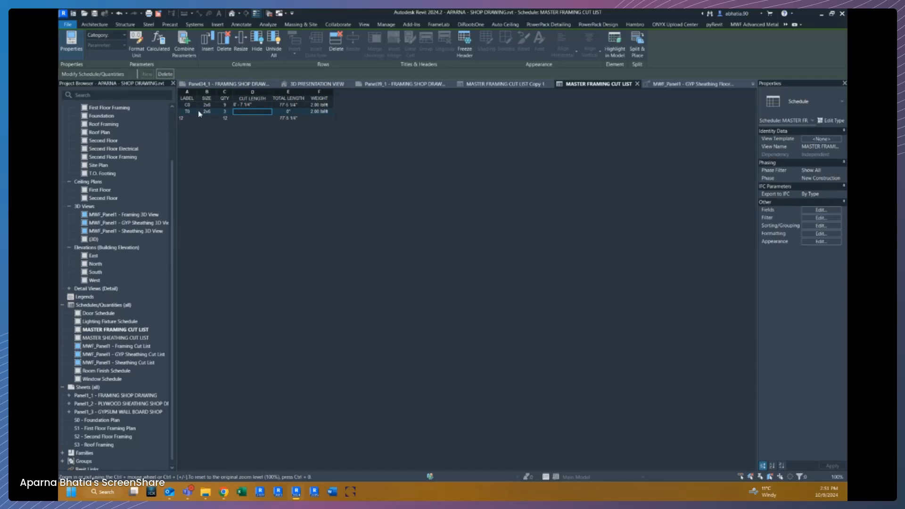
left_click(615, 45)
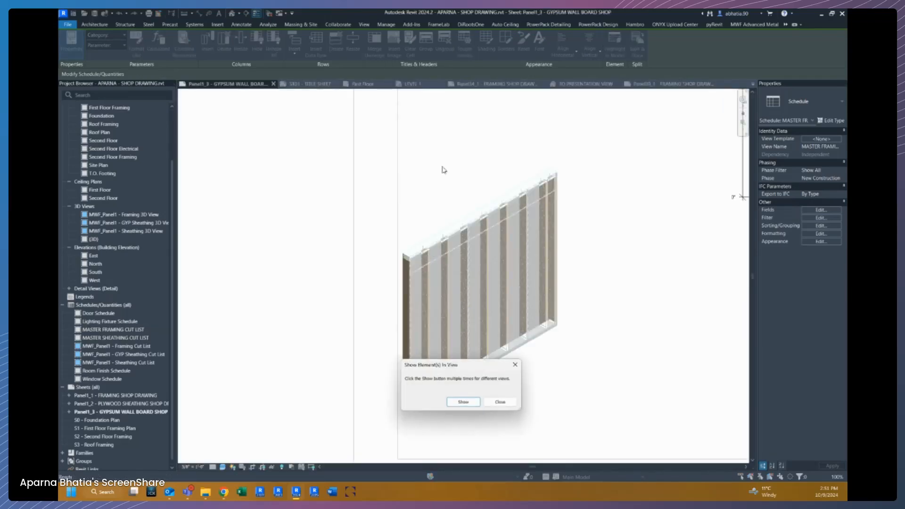
left_click(499, 402)
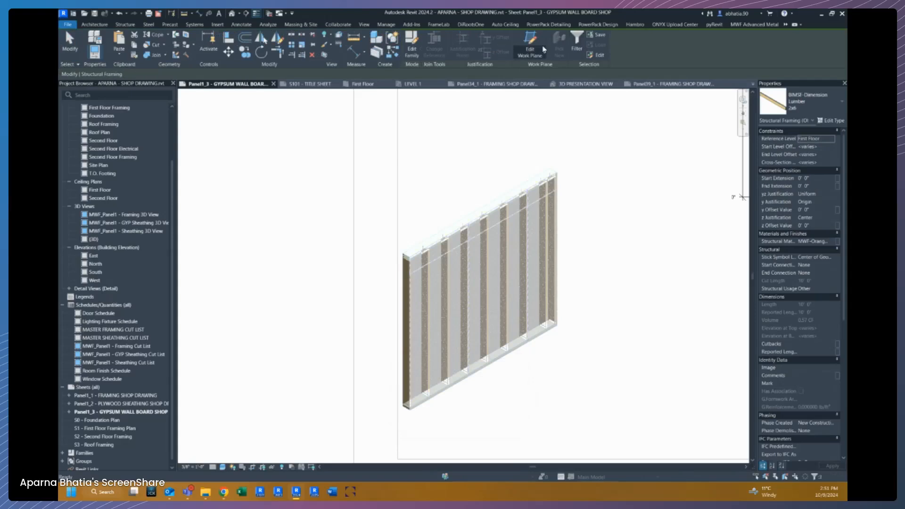
Open the member's family for editing and add Reported Length_Cutback as a shared instance parameter in its family types.
left_click(412, 44)
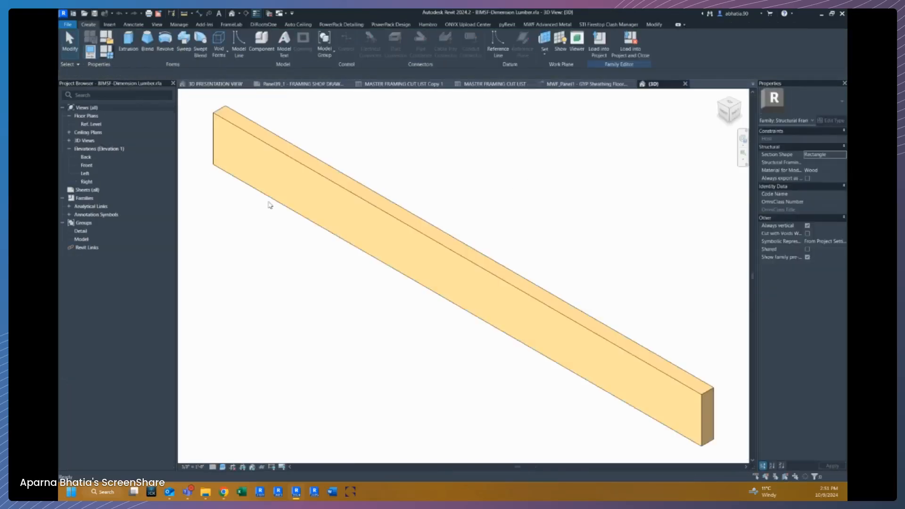
key("f")
key("t")
left_click(339, 333)
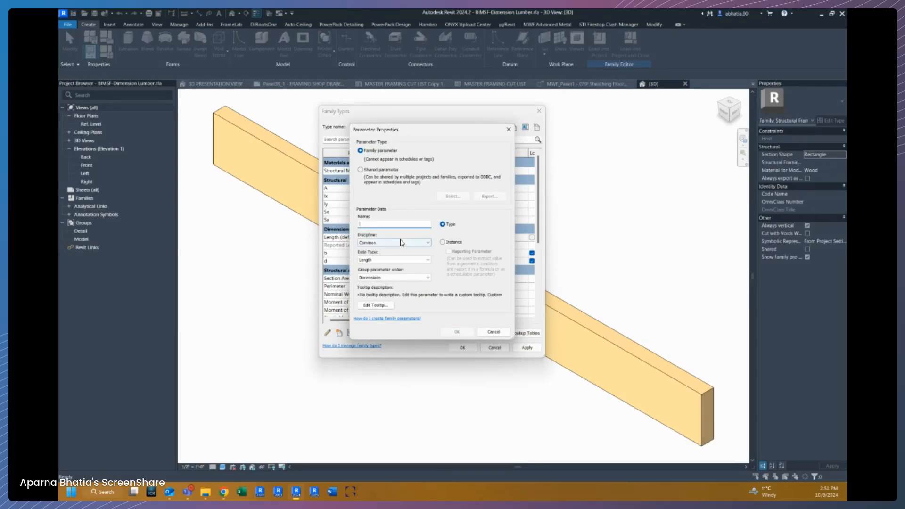
left_click(449, 243)
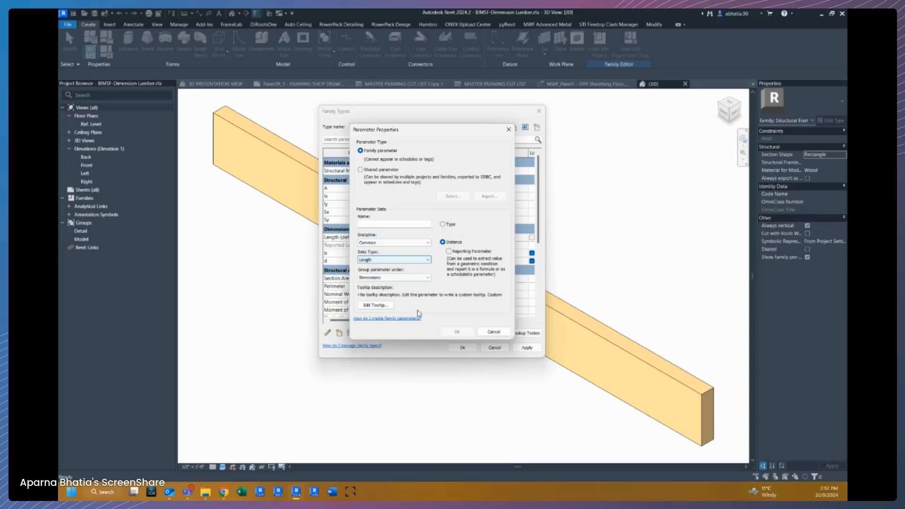
left_click(385, 170)
left_click(452, 196)
scroll(390, 264, "down", 15)
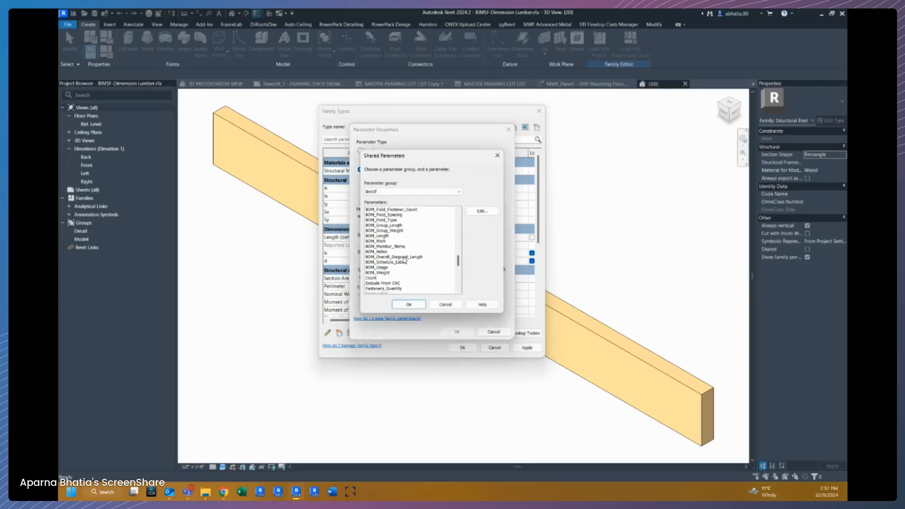
scroll(392, 241, "up", 3)
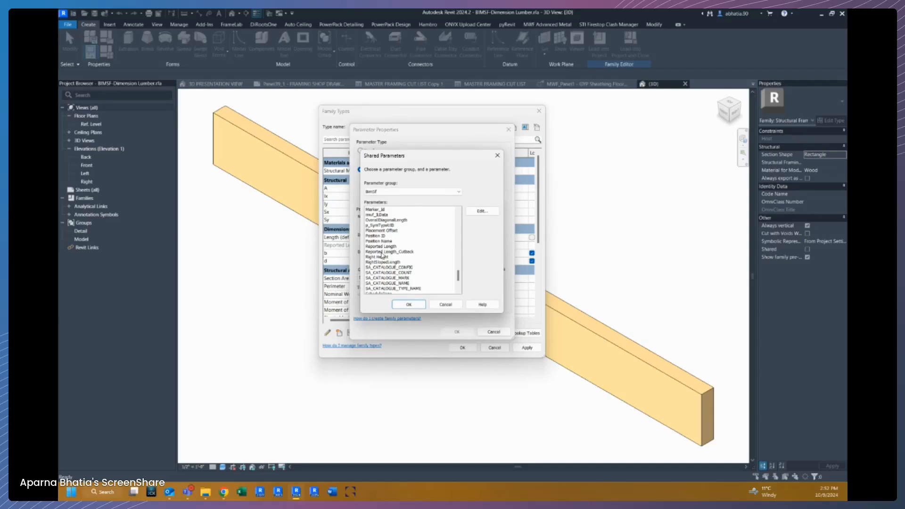
left_click(384, 252)
left_click(418, 307)
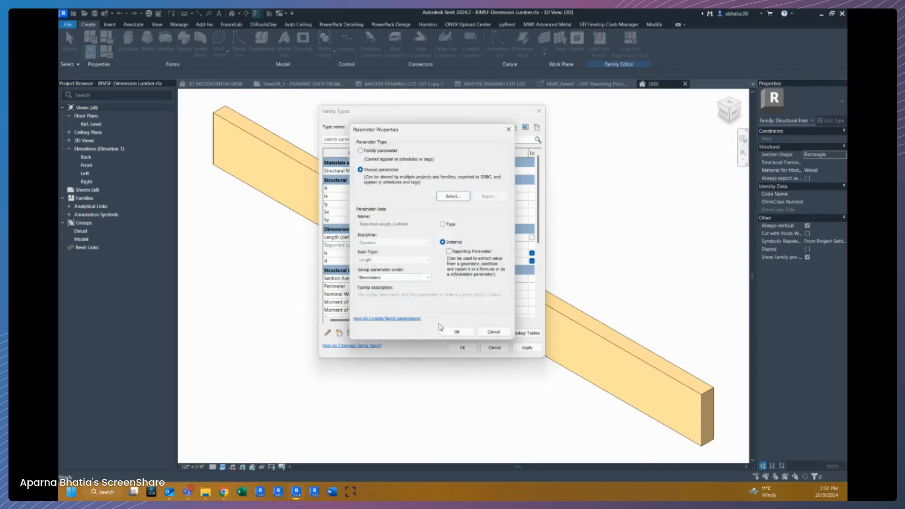
left_click(453, 332)
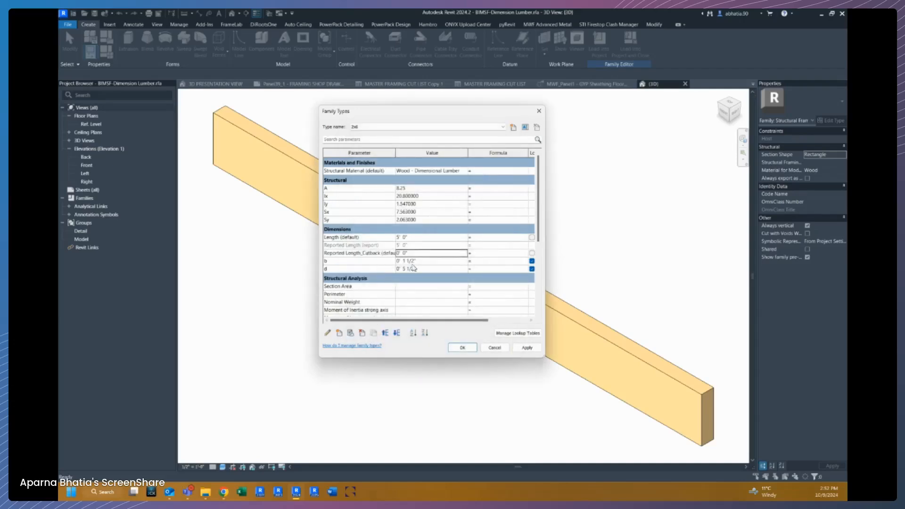
Confirm the family types and load the family into the APARNA - SHOP DRAWING project, overwriting the existing version.
left_click(463, 348)
left_click(630, 42)
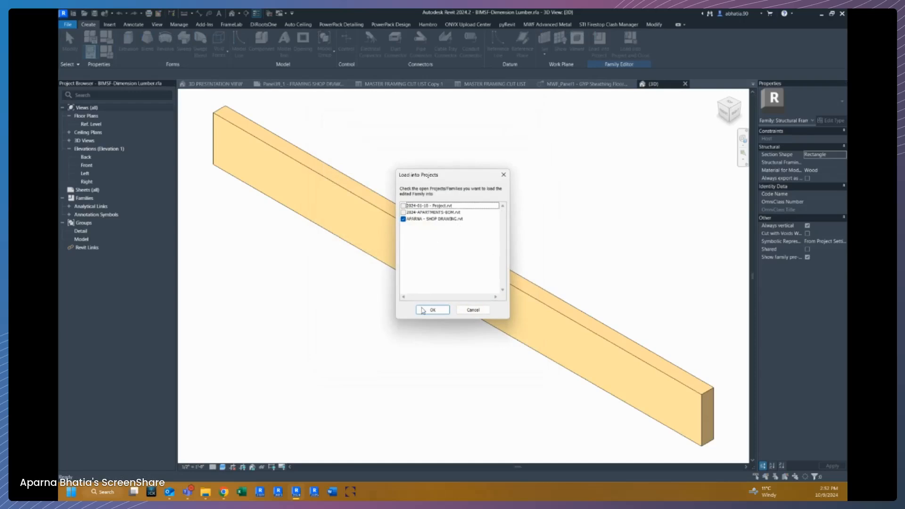
left_click(427, 310)
left_click(468, 255)
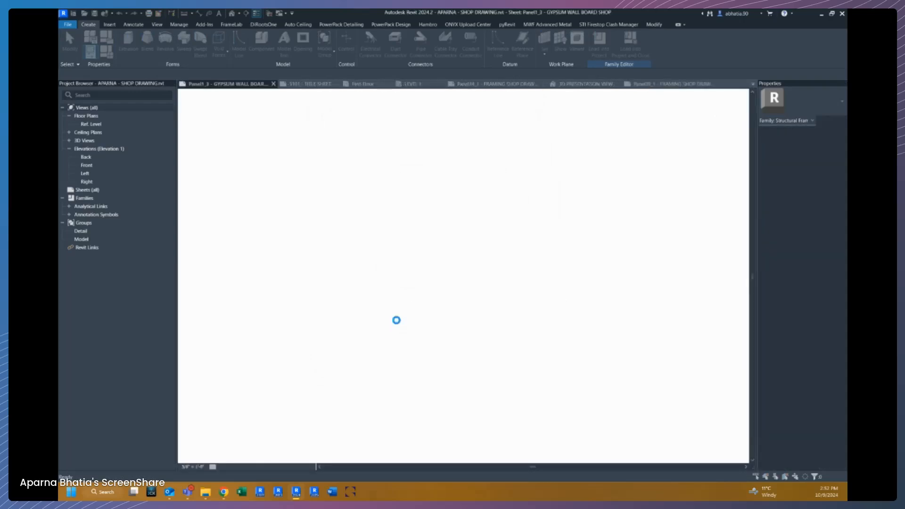
left_click(410, 253)
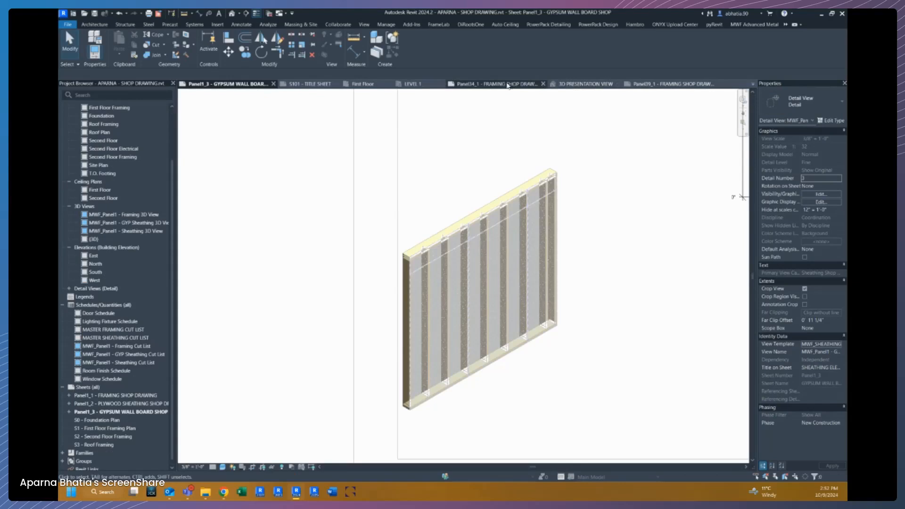
Open the MASTER FRAMING CUT LIST schedule and center-align the CUT LENGTH column.
left_click(102, 329)
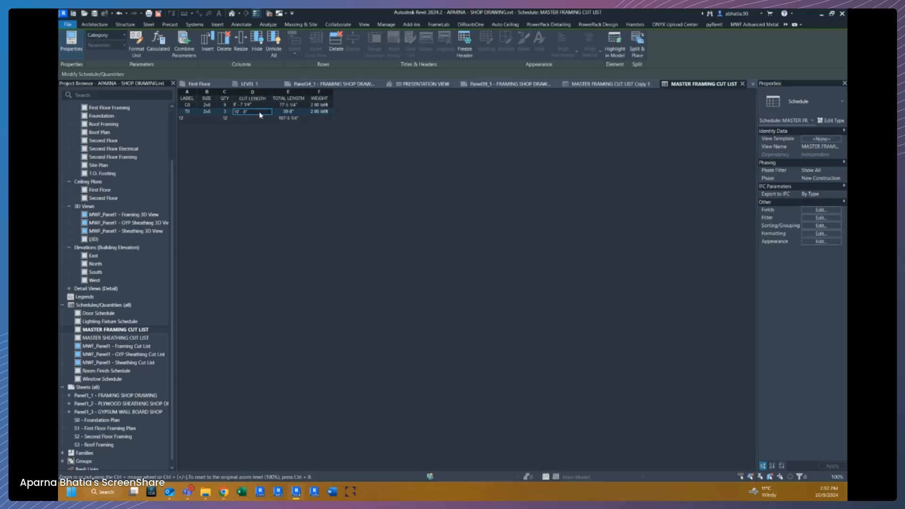
left_click(302, 111)
left_click(260, 92)
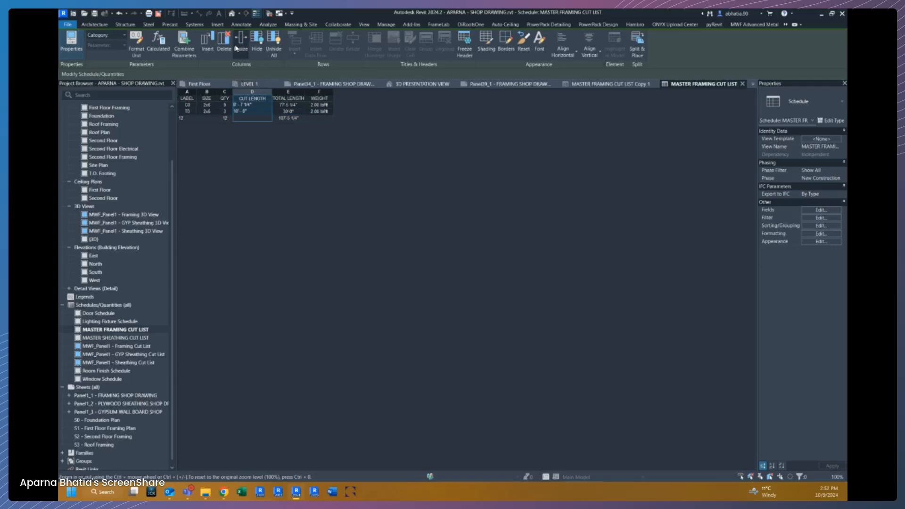
left_click(561, 52)
left_click(551, 83)
left_click_drag(305, 94, 307, 94)
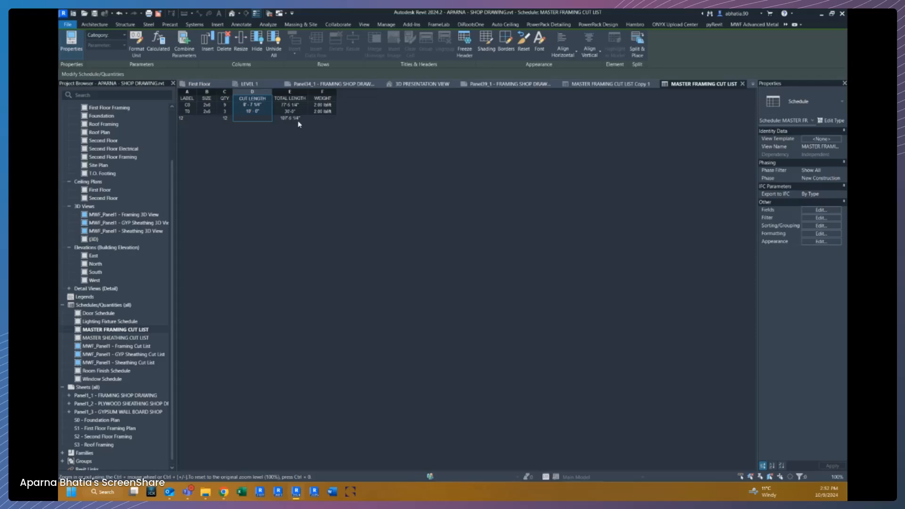
Switch to the S101 - TITLE SHEET view from the list of open views.
left_click(754, 84)
left_click(686, 167)
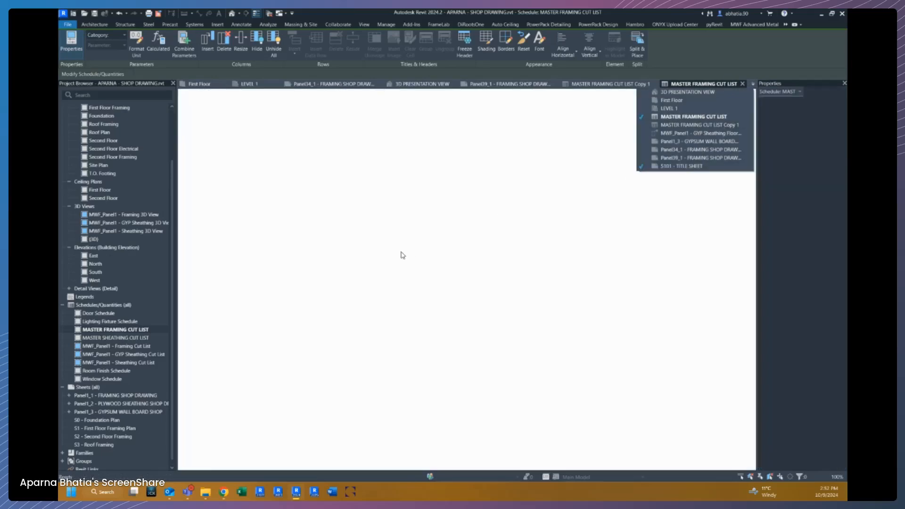